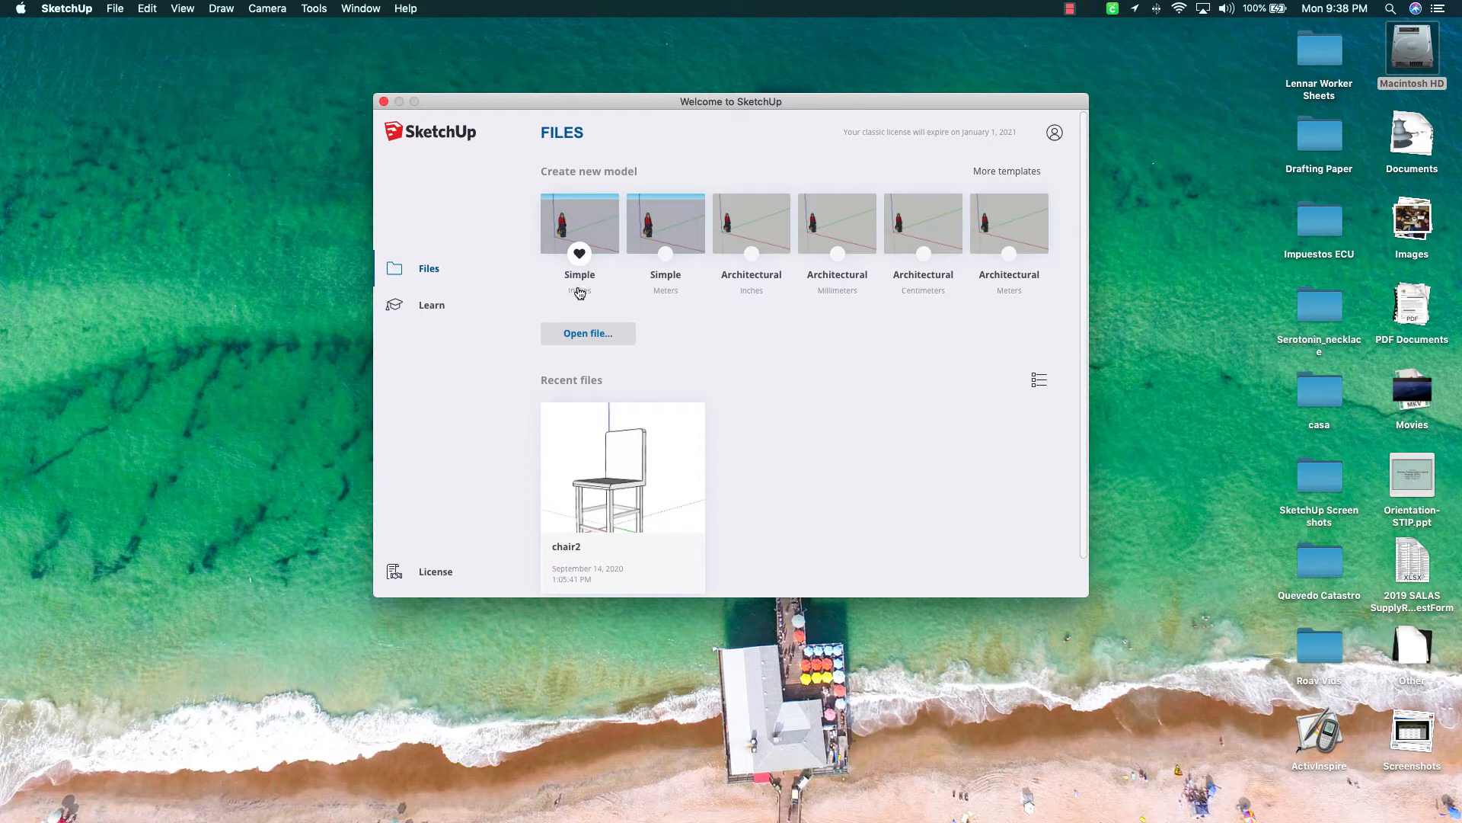
Create a new model from the Simple Inches template and switch the camera to the standard top view
left_click(583, 224)
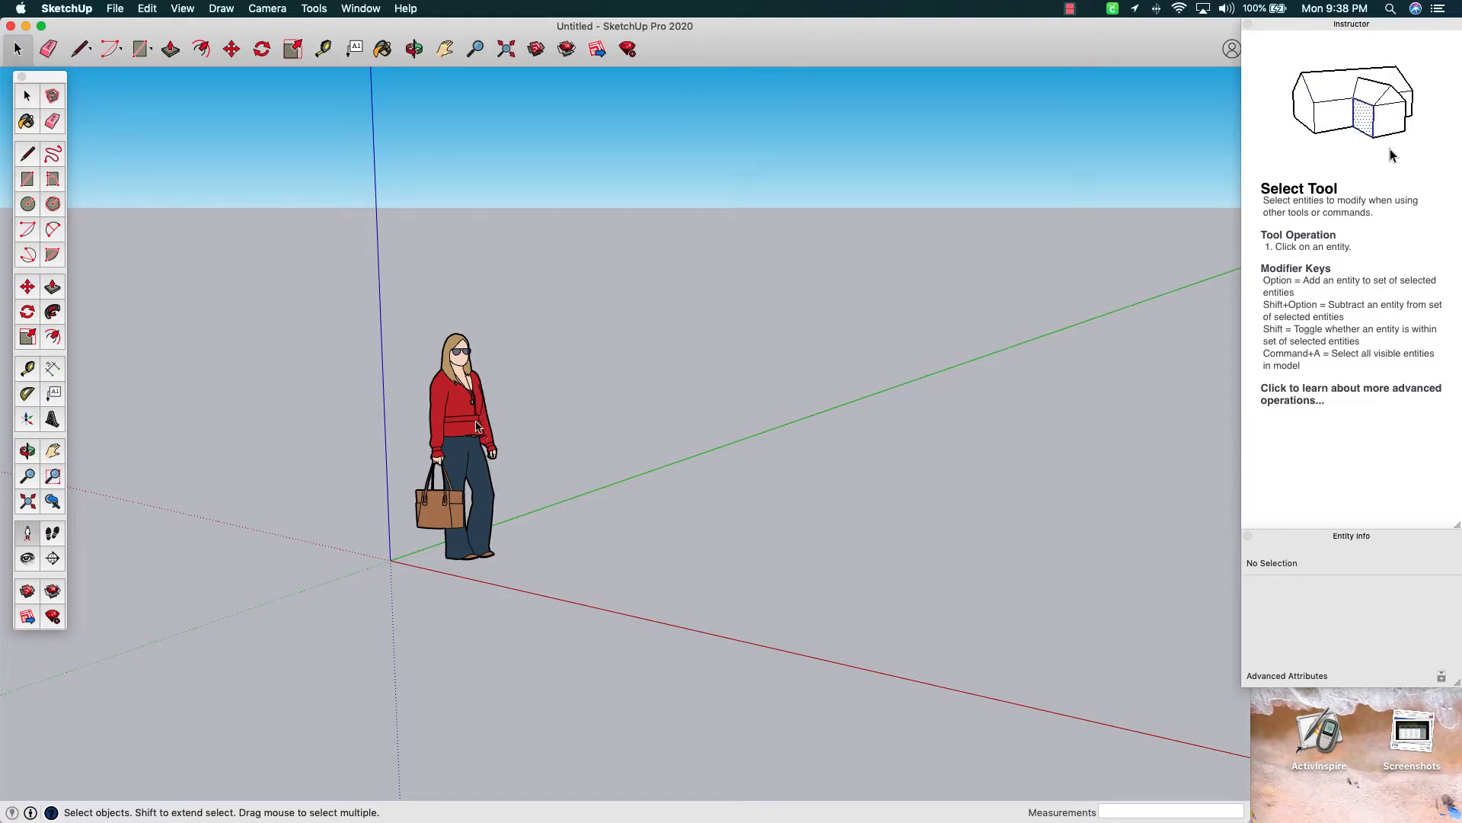
left_click(183, 9)
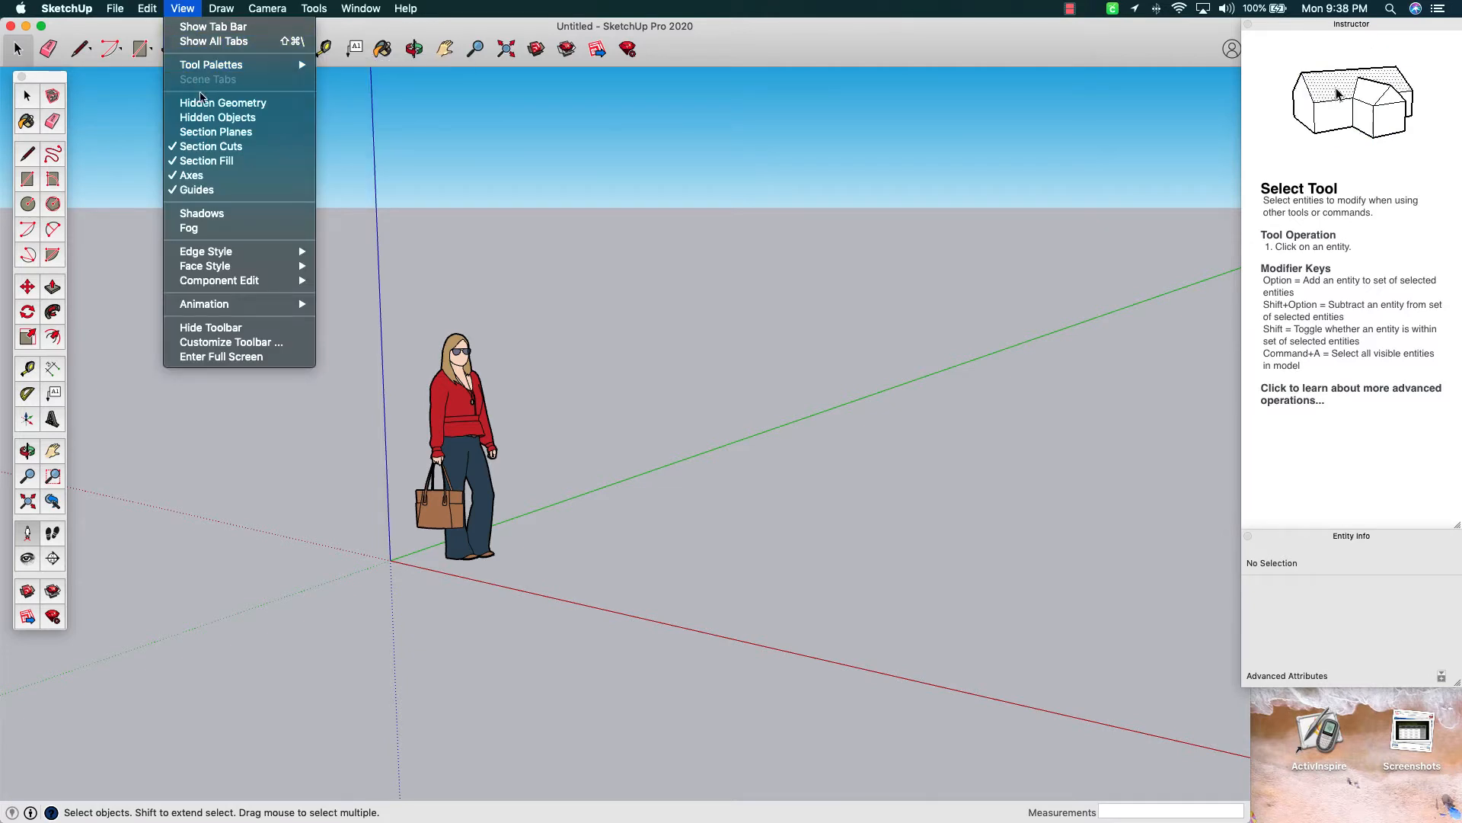
mouse_move(266, 9)
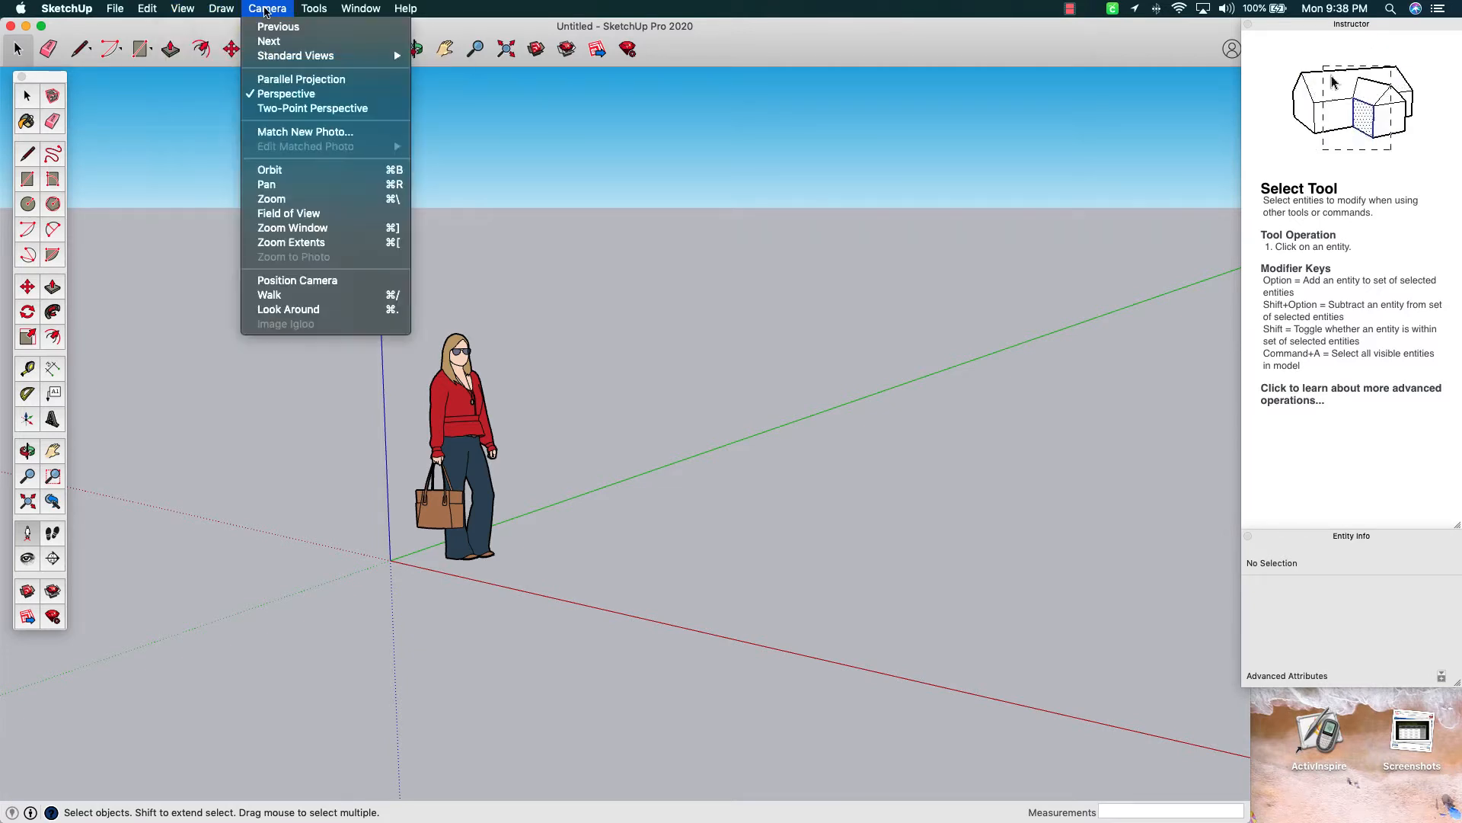
mouse_move(287, 61)
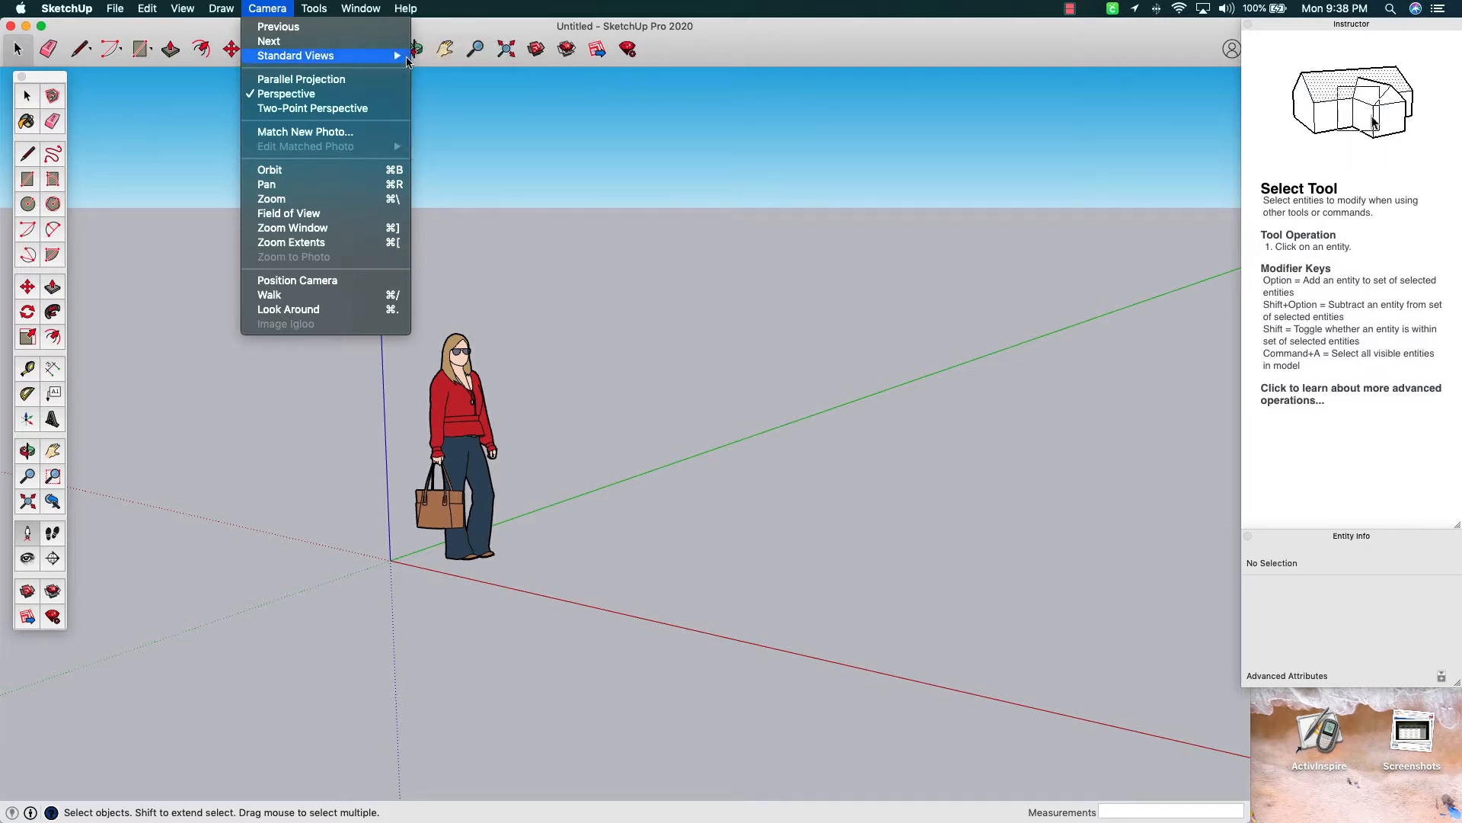
left_click(431, 58)
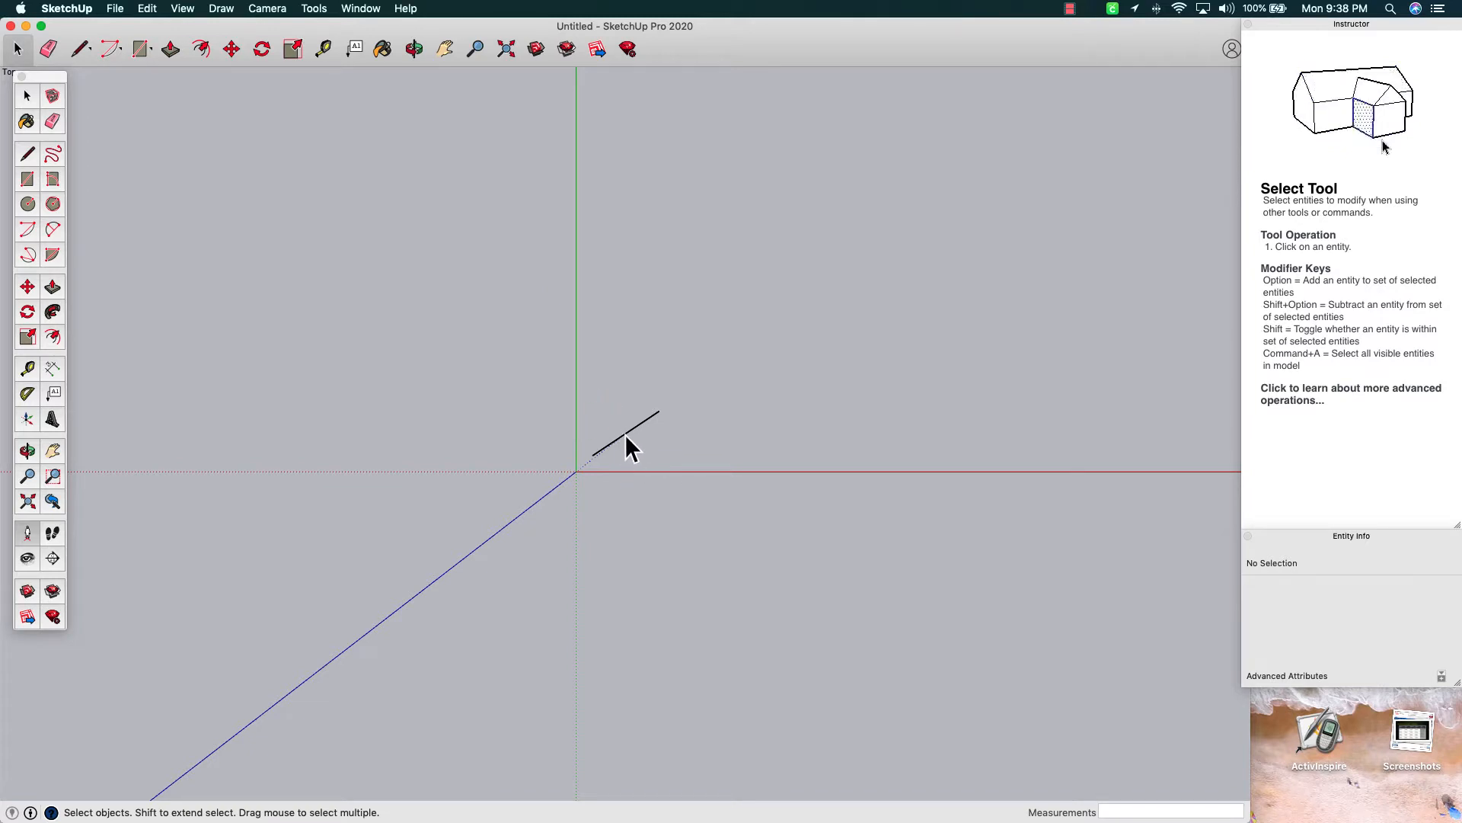
Move the standing figure about 3' away from the origin, to the negative side of the red axis
left_click(605, 444)
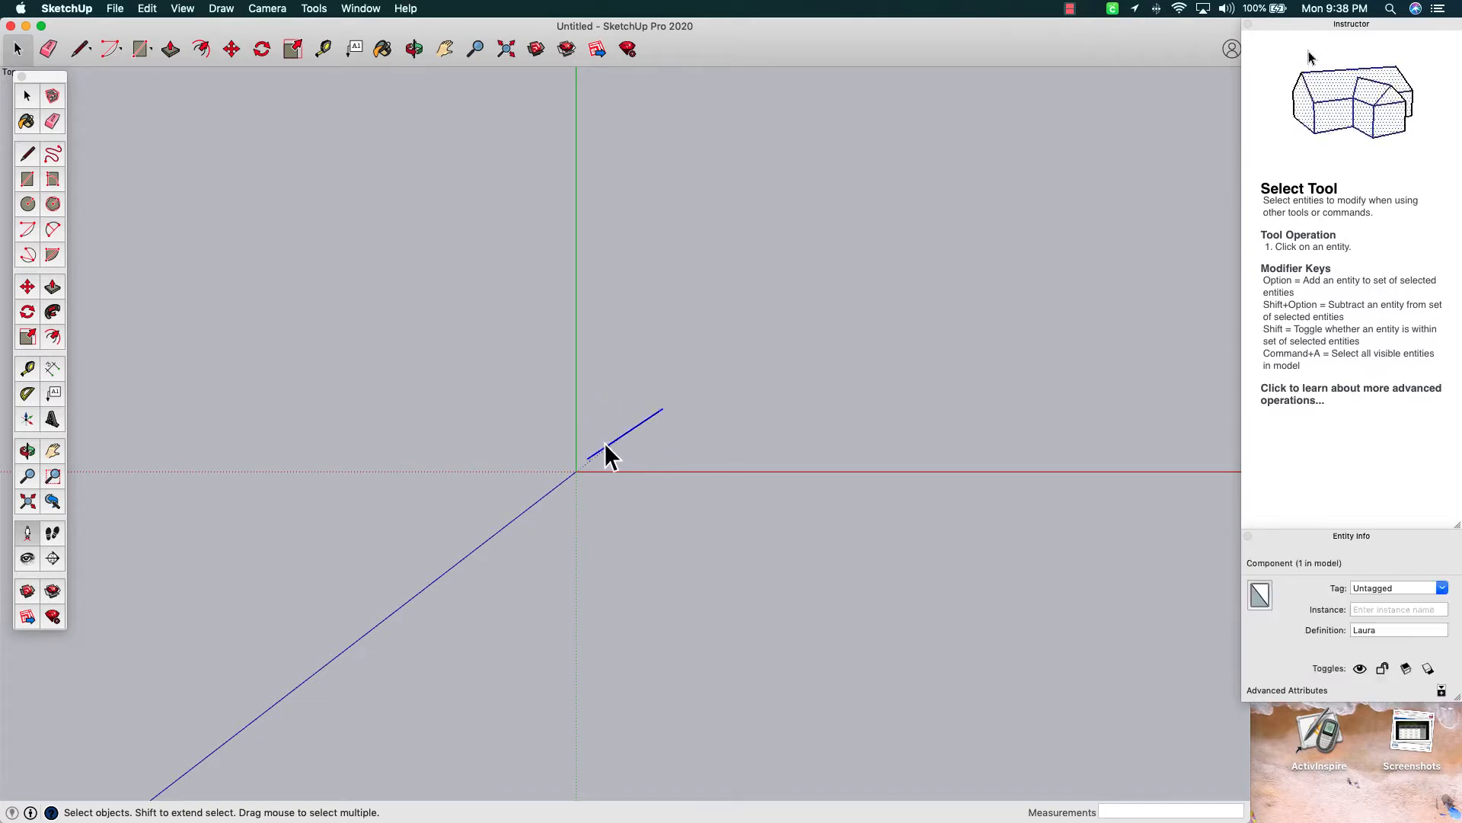
left_click_drag(546, 448, 600, 444)
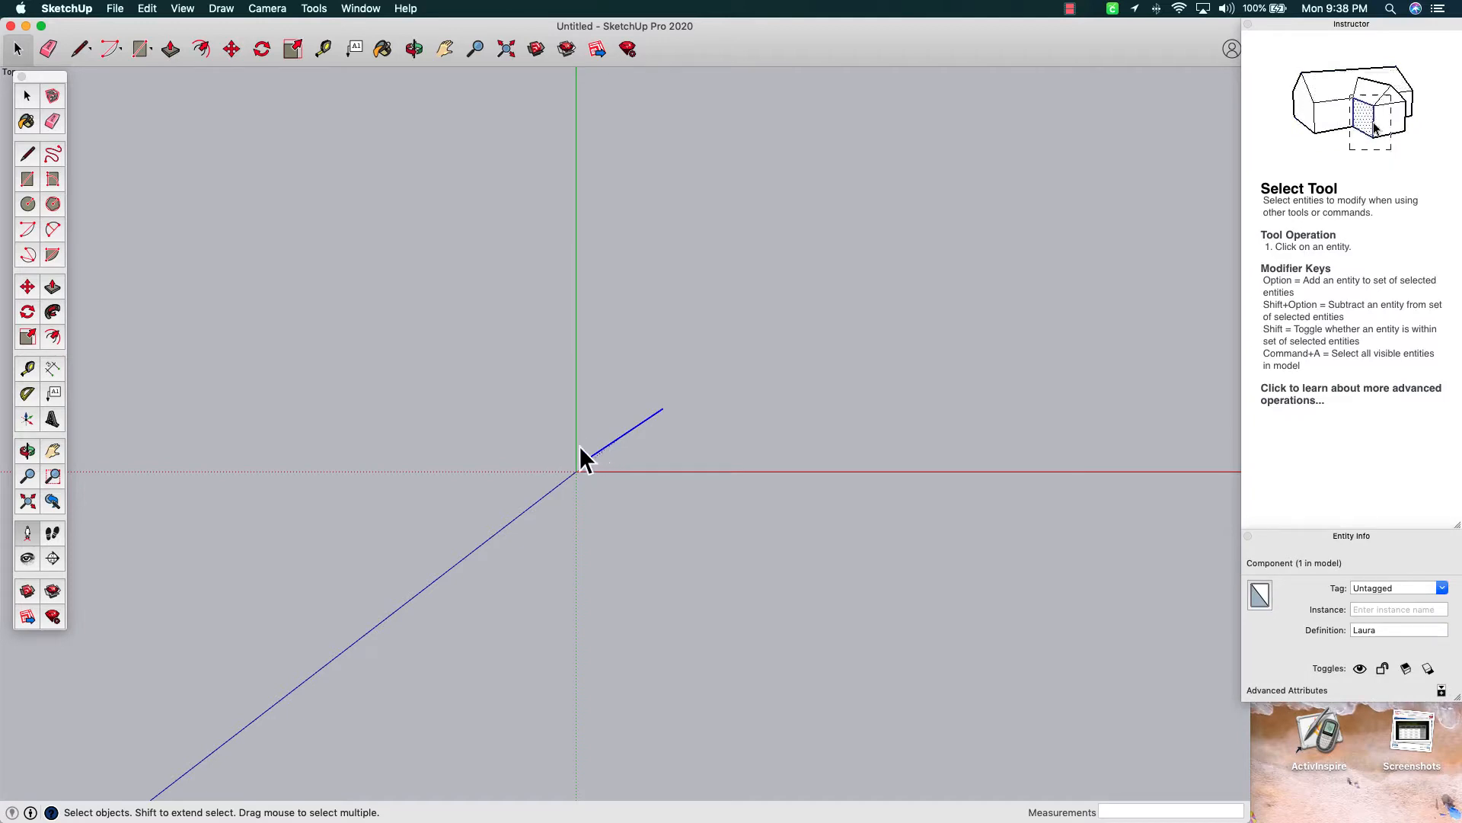
left_click(435, 98)
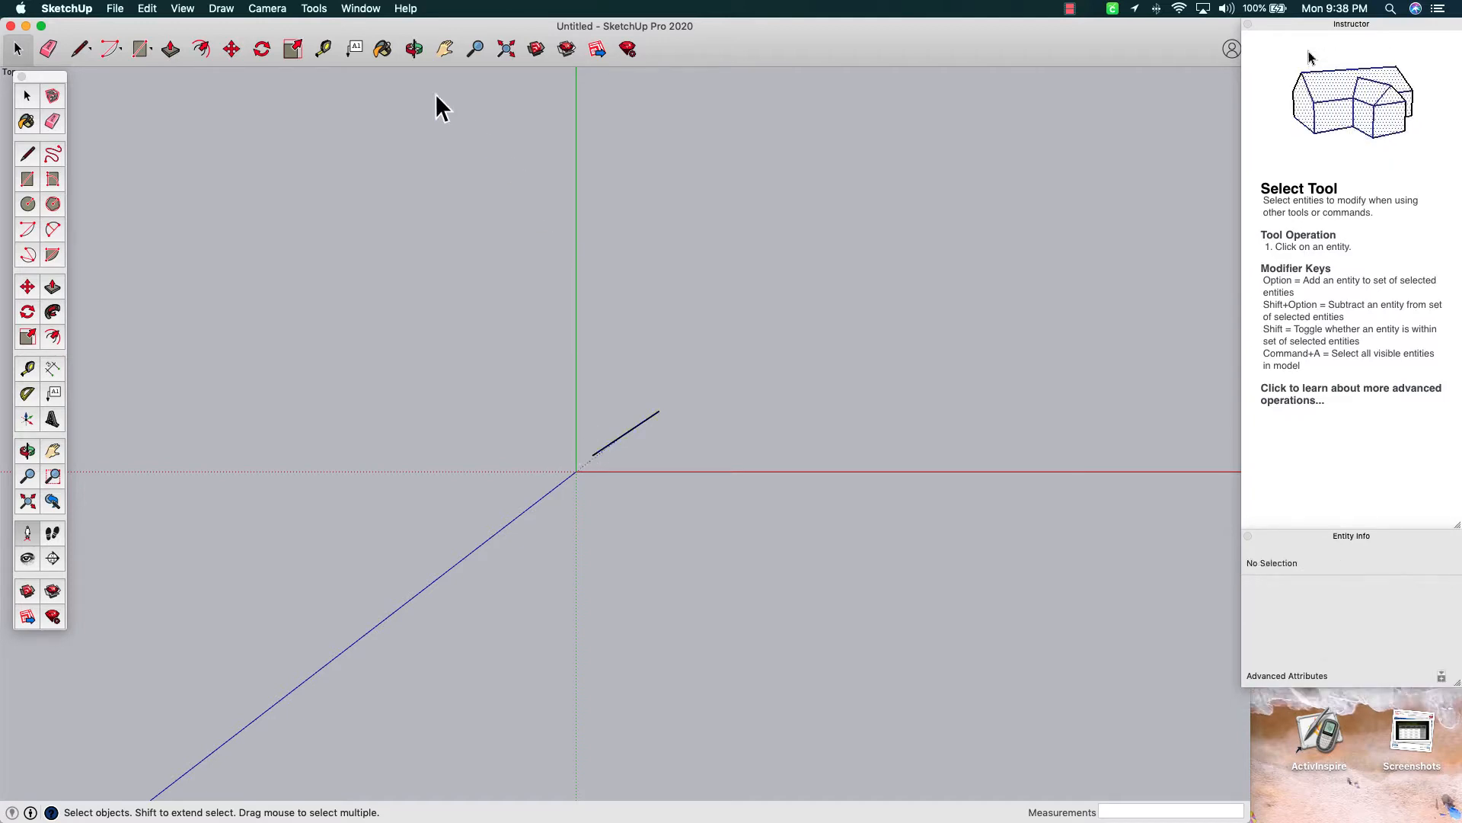
left_click(232, 49)
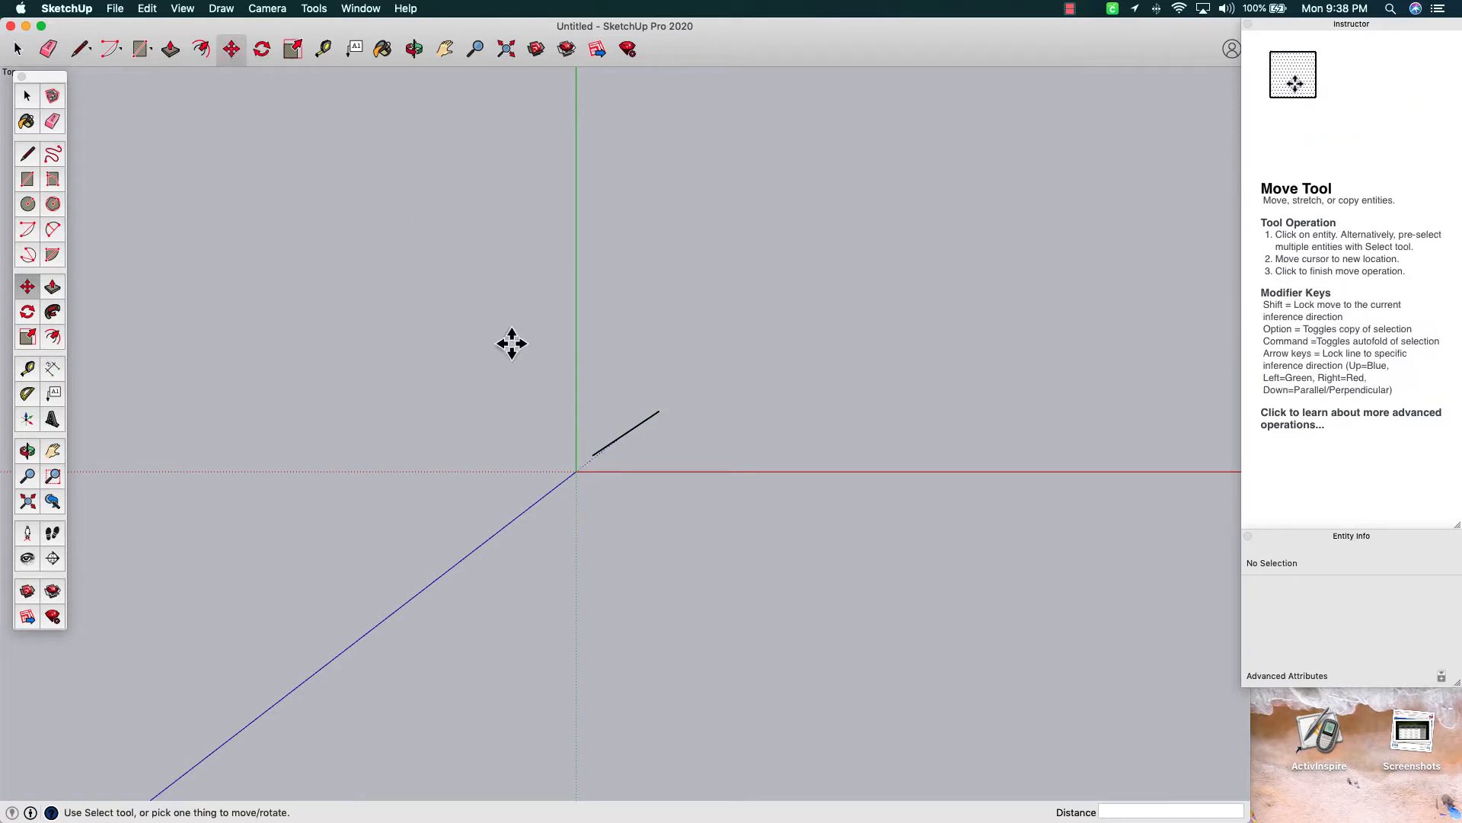
left_click(611, 442)
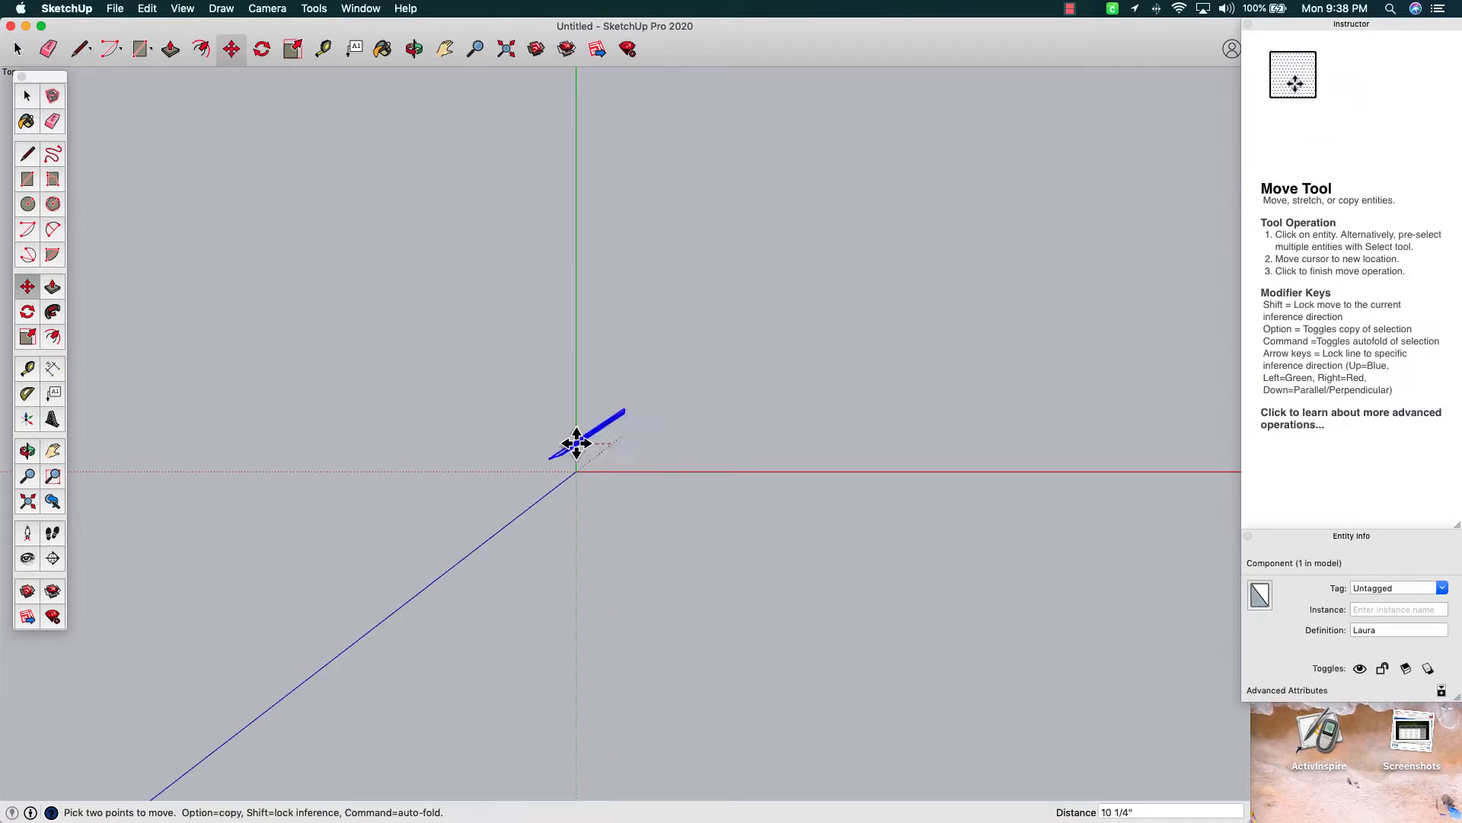
left_click(495, 467)
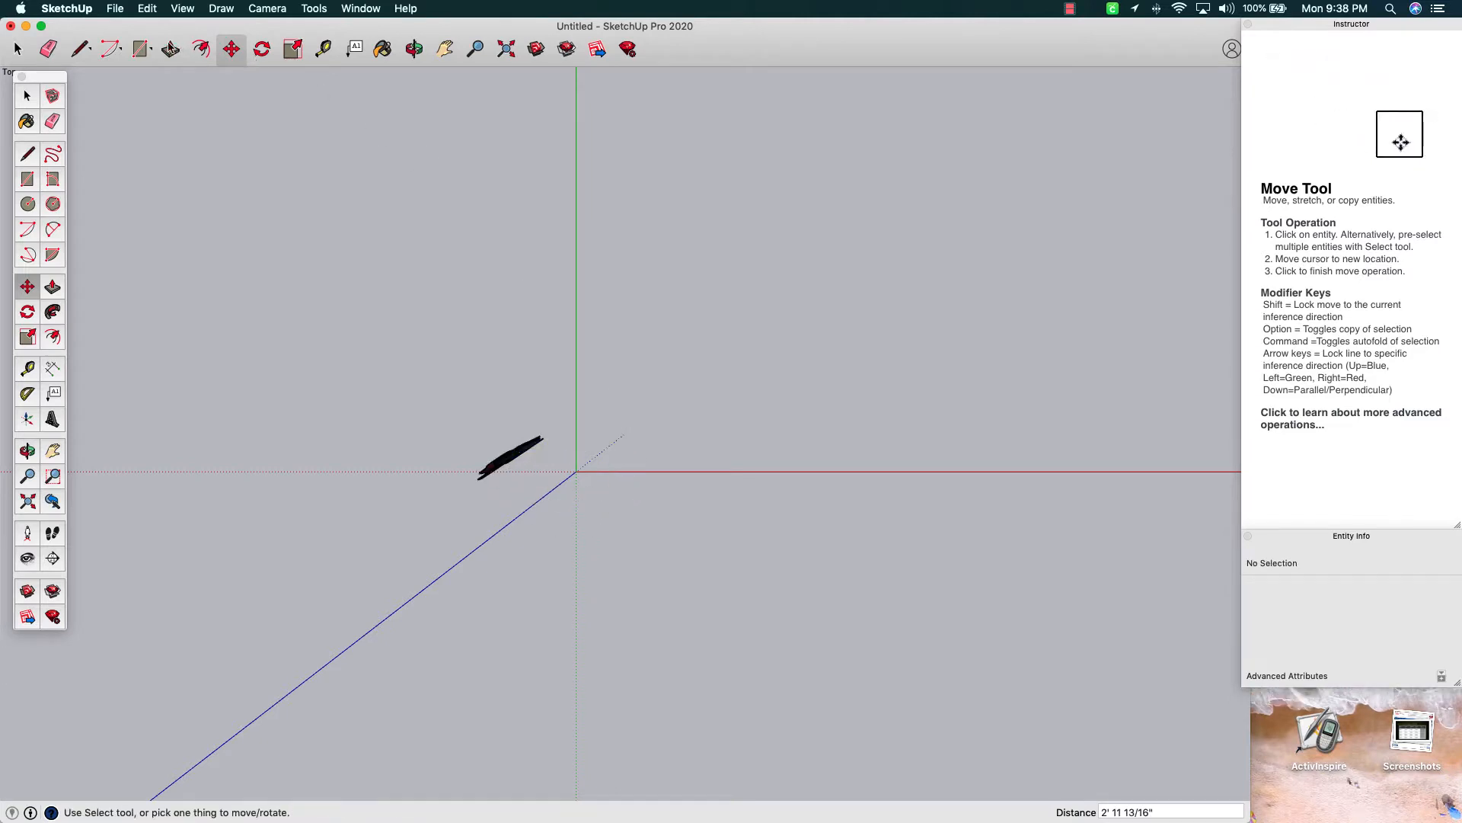
Draw a 2' by 2' square on the ground, starting at the origin and lying between the positive red and green axes
left_click(139, 50)
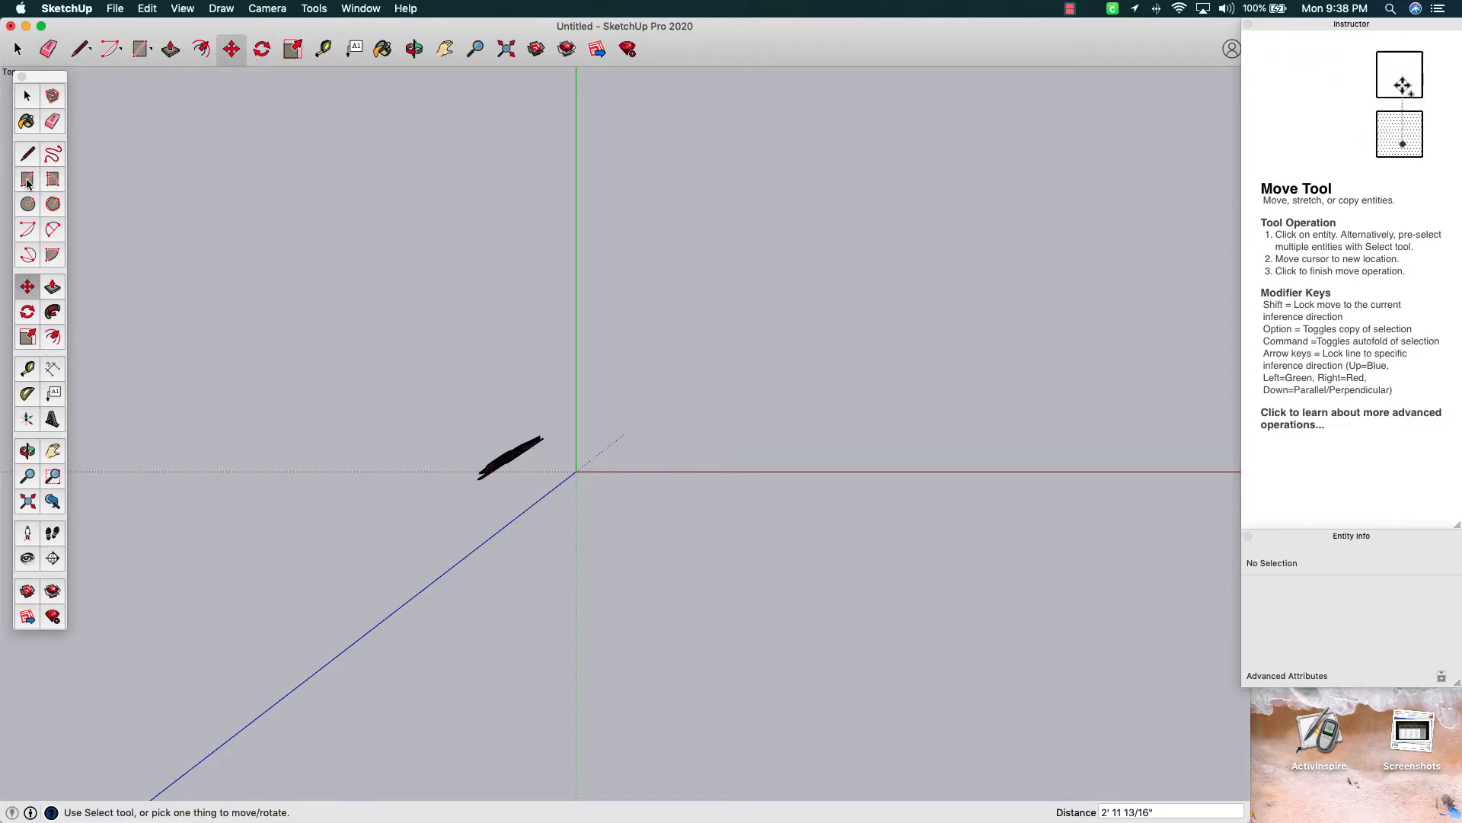
left_click(576, 471)
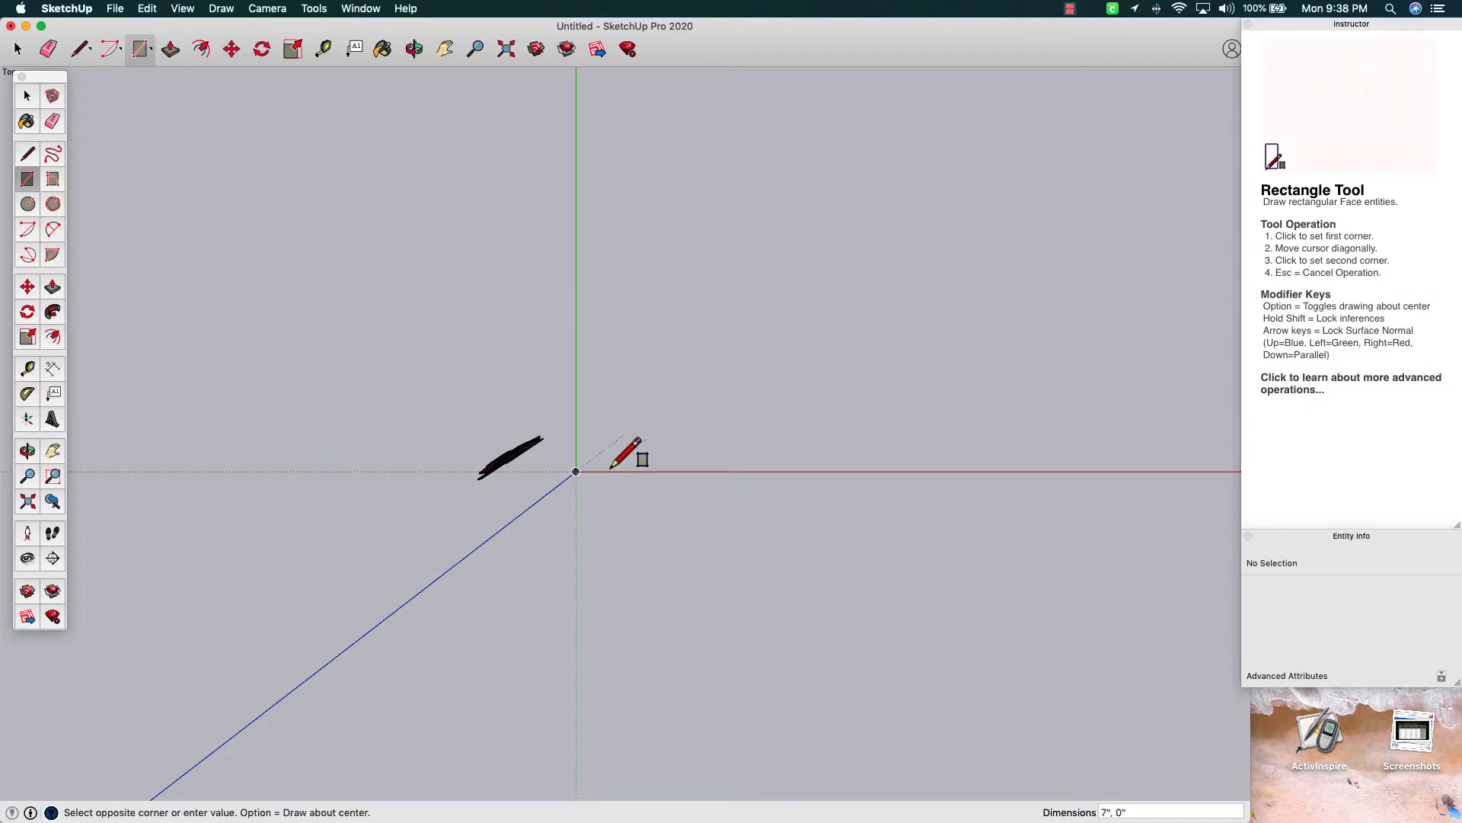
left_click(653, 405)
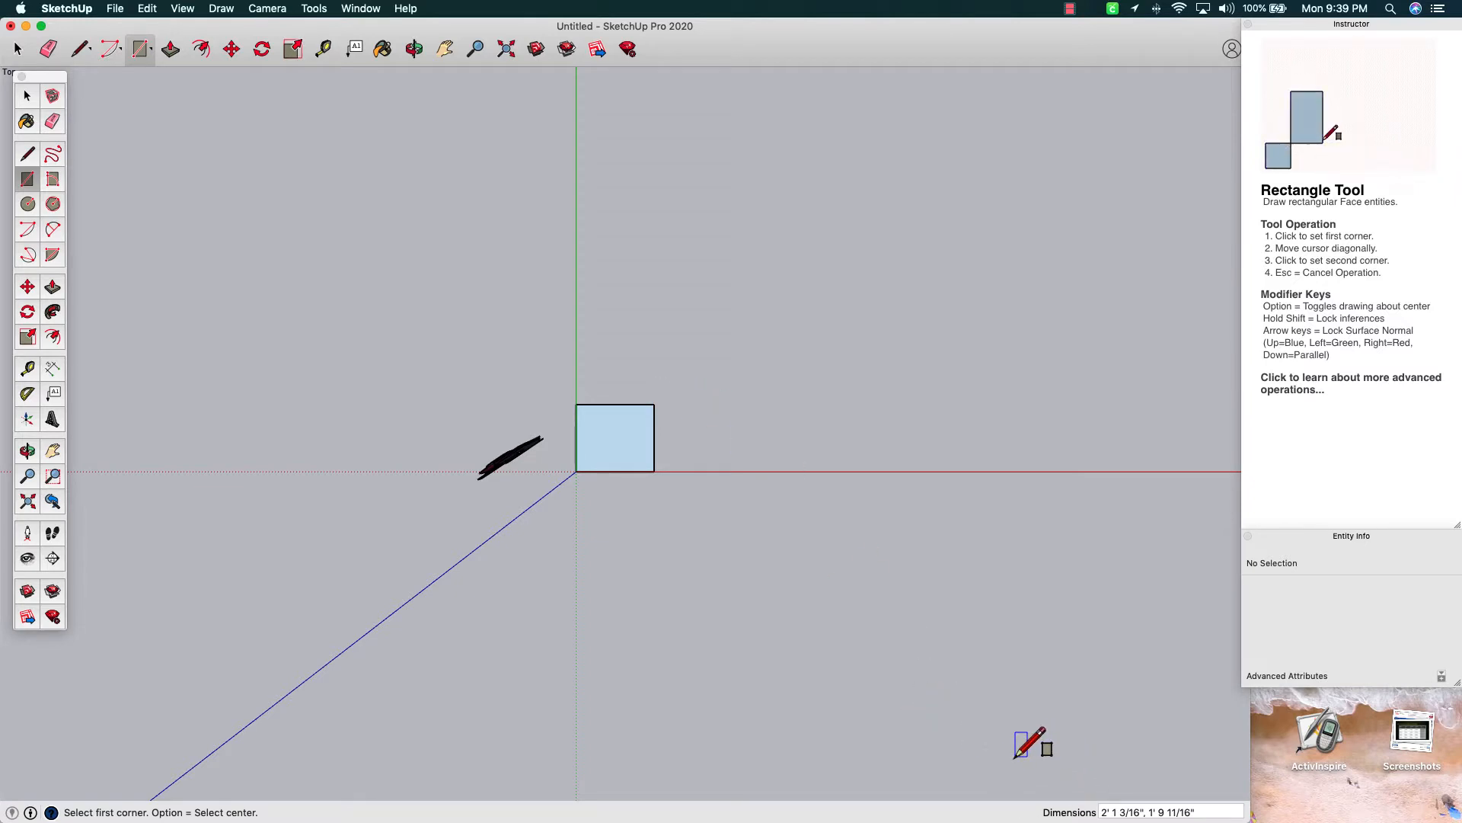
type("2',2")
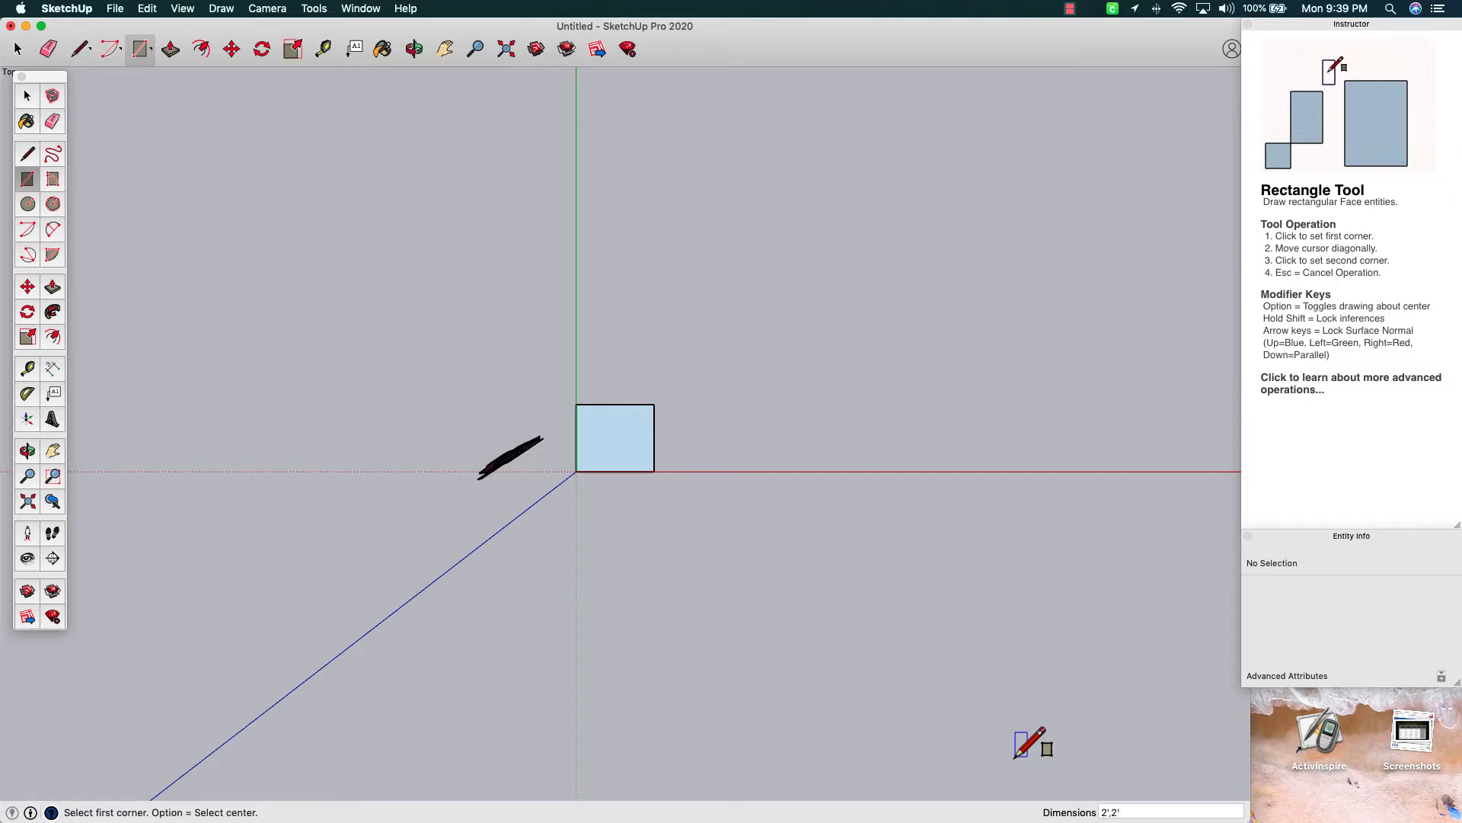
type("'")
key("Return")
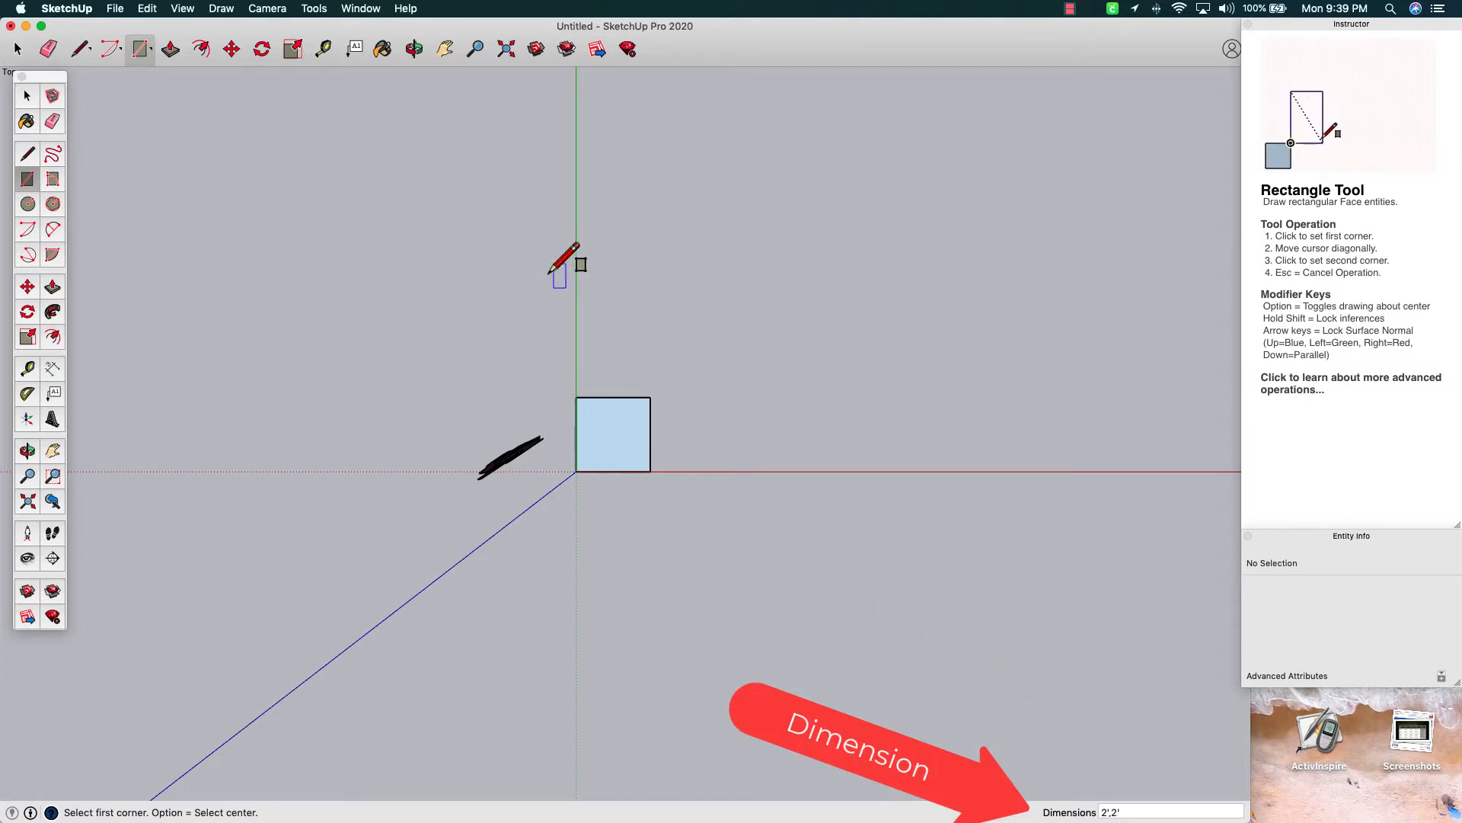
Orbit out of the top view to a 3D view of the square and the standing figure
left_click(414, 50)
left_click_drag(630, 477, 552, 124)
left_click_drag(640, 466, 601, 335)
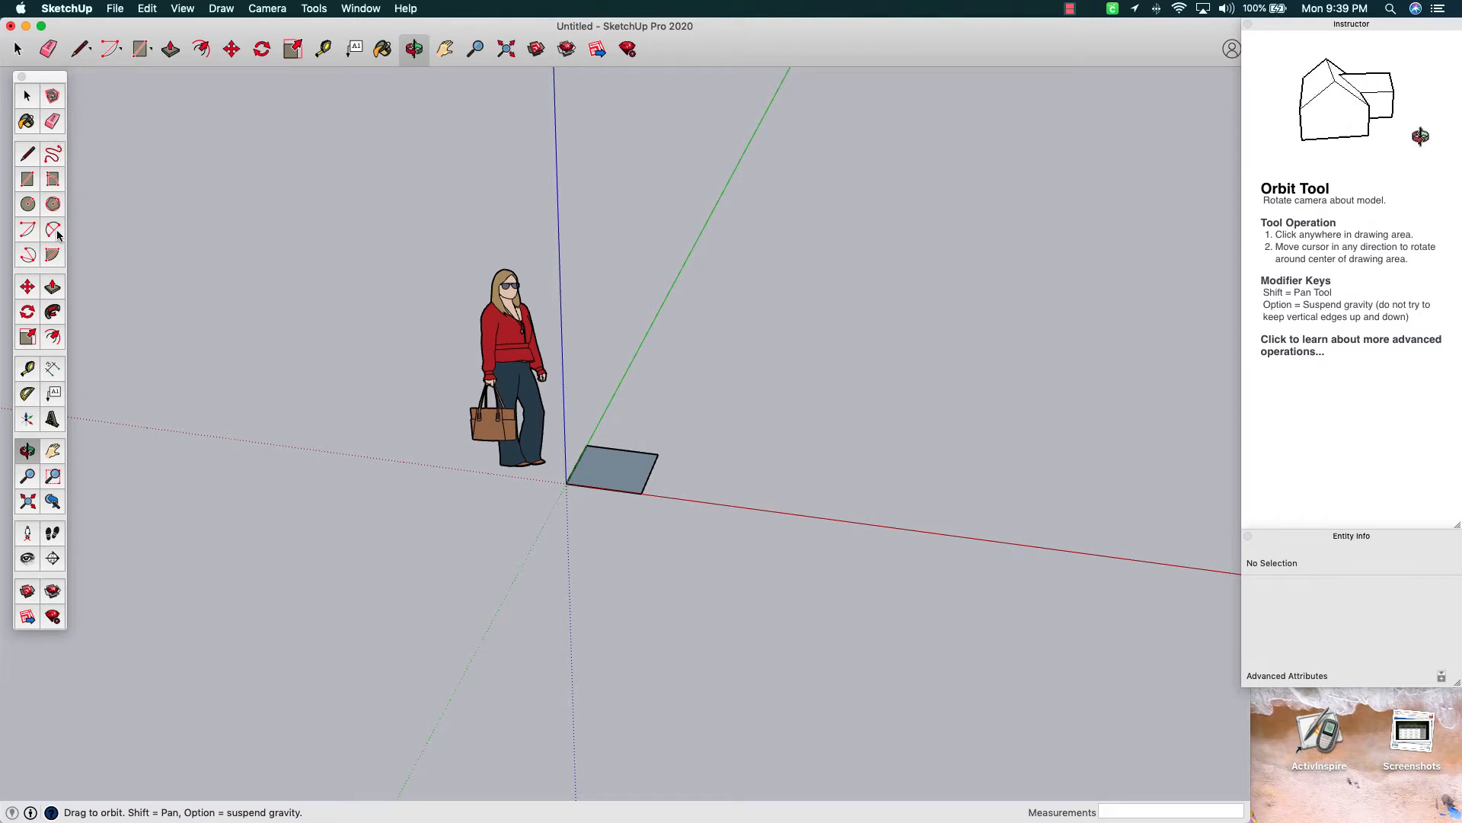
Try pulling the square up into a box about 1' 10 3/8" high, dimension its front vertical edge, and undo both
left_click(51, 288)
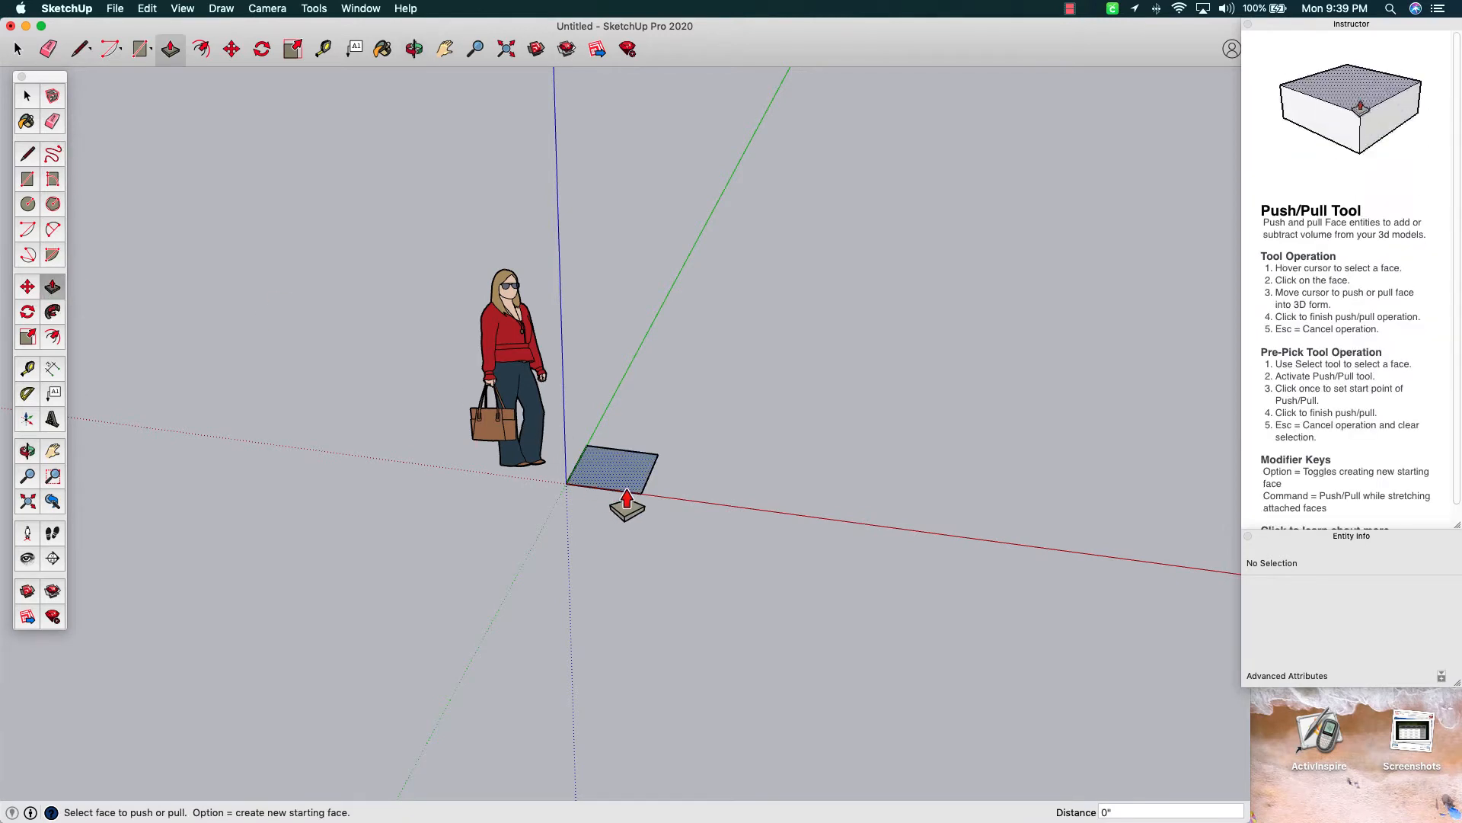
left_click_drag(621, 476, 617, 418)
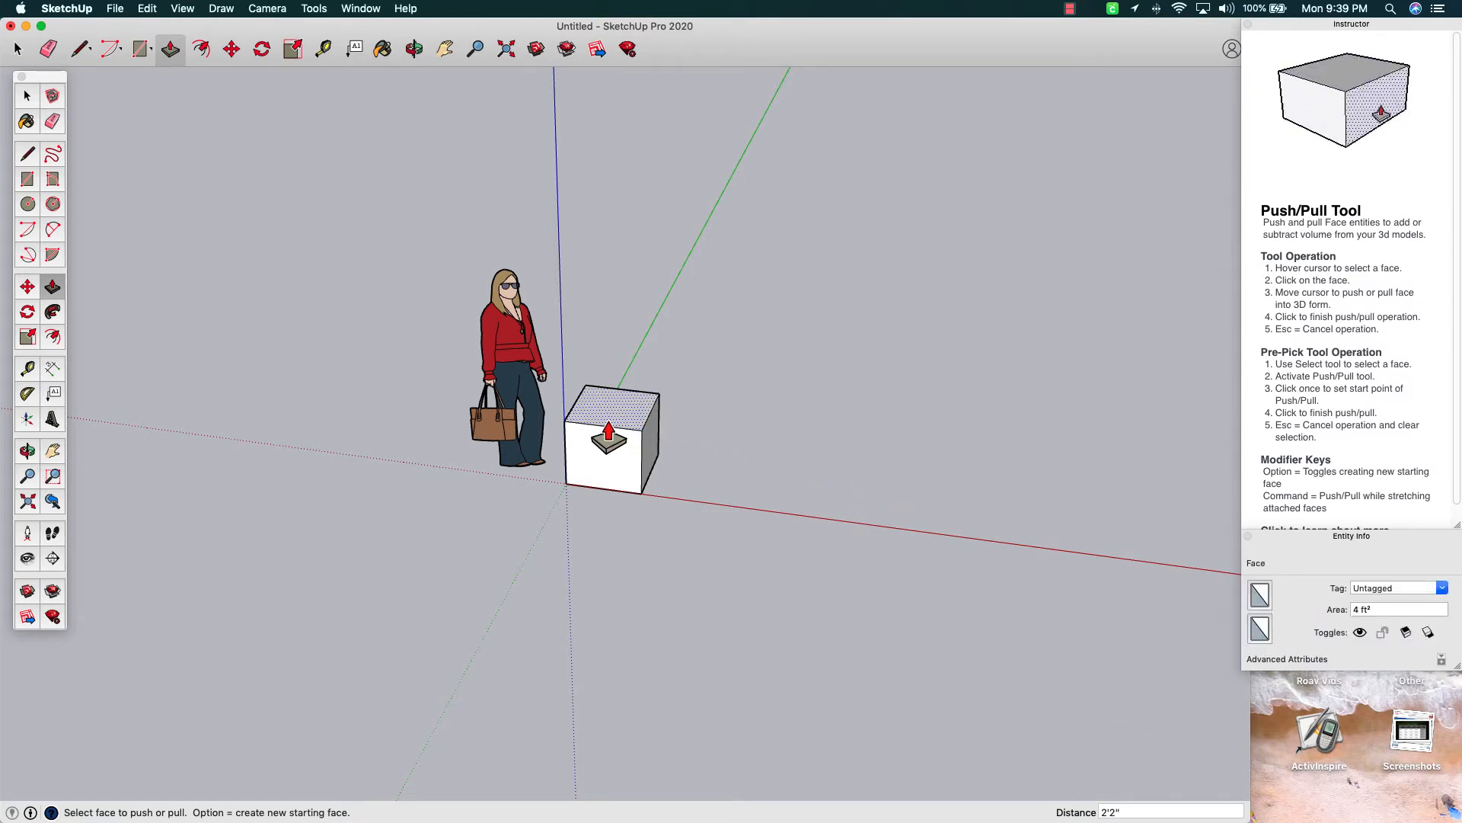
left_click(19, 49)
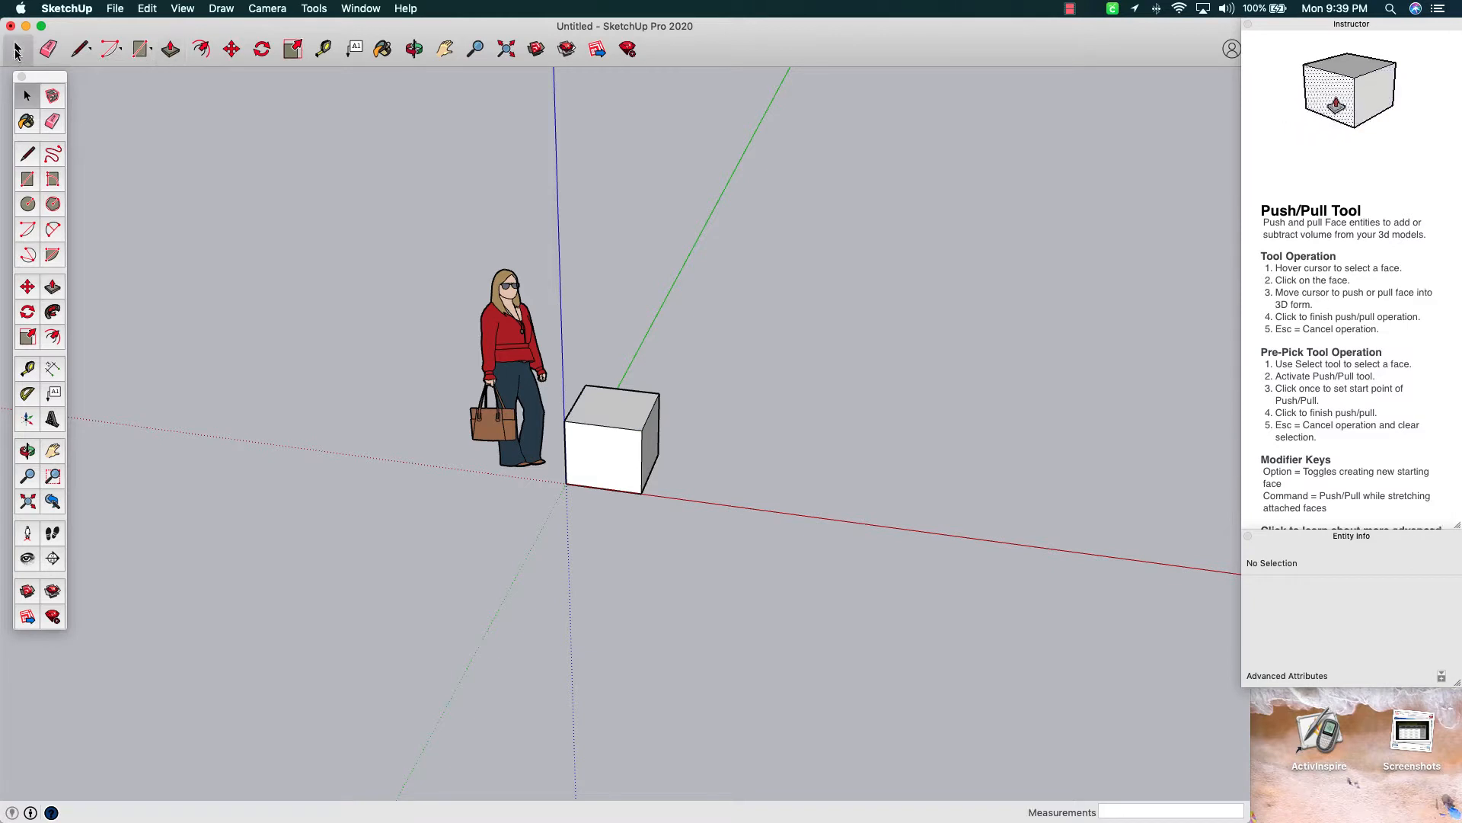
left_click(53, 370)
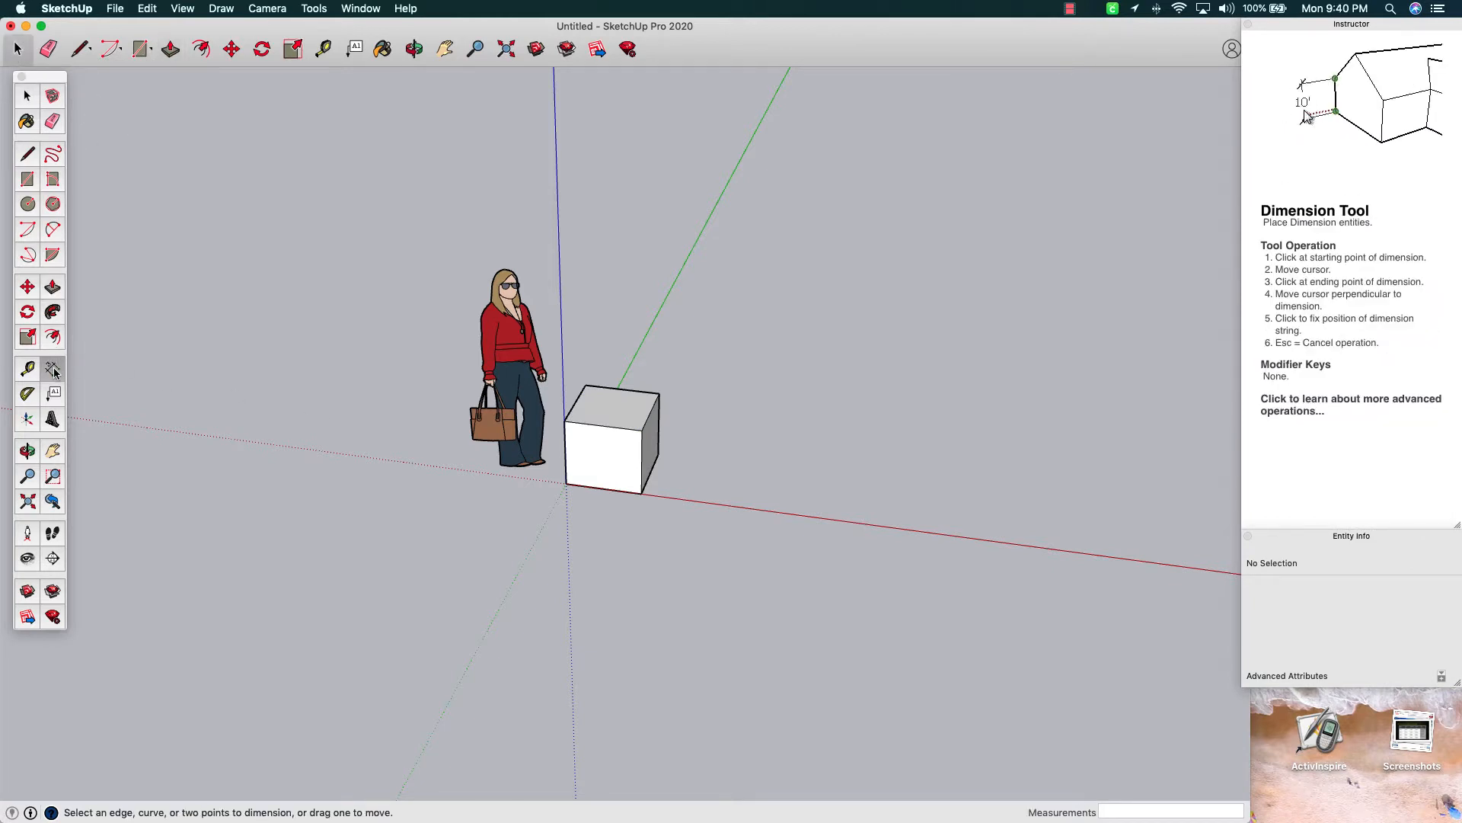
left_click(641, 430)
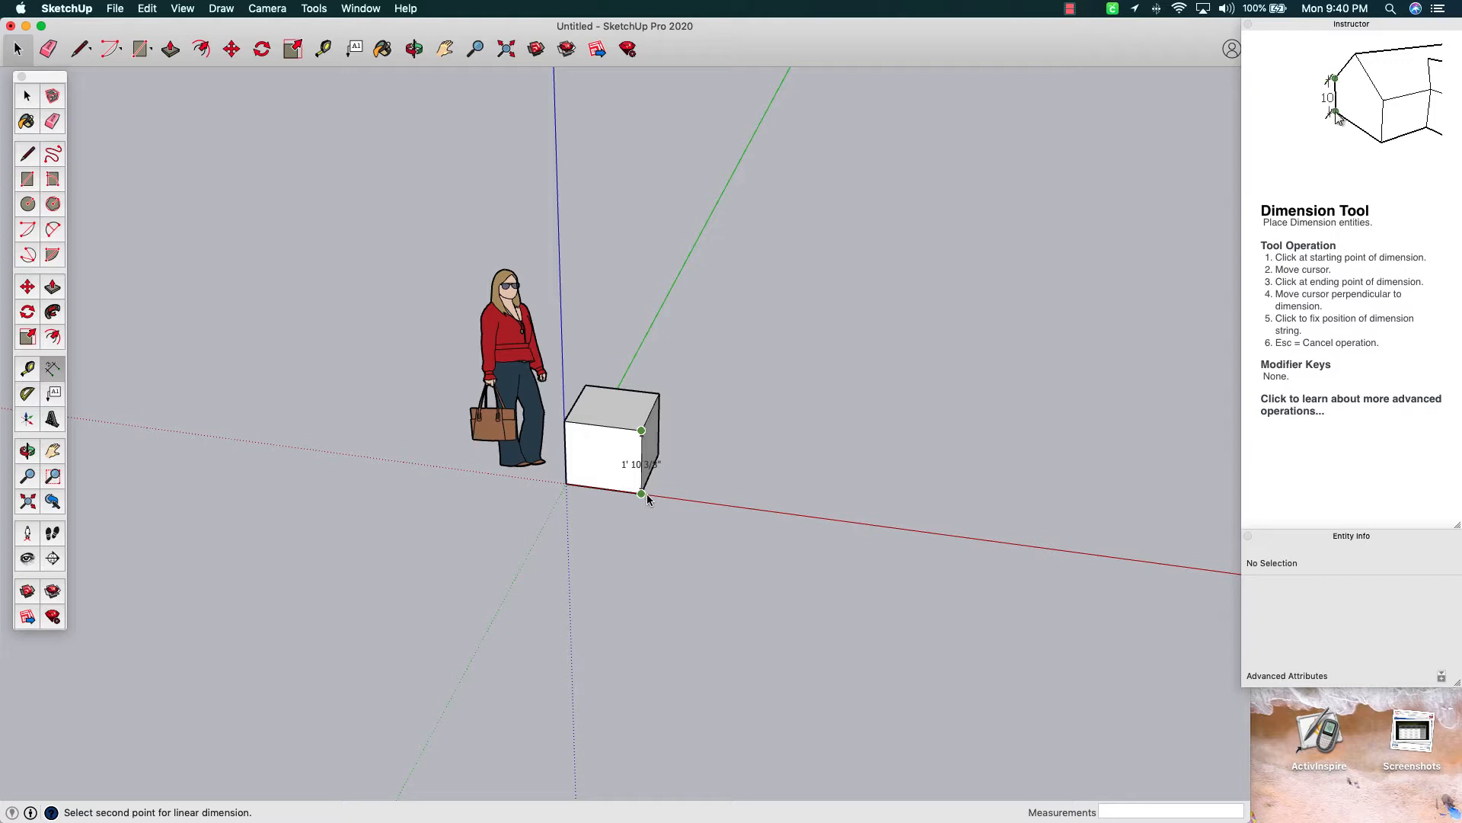
left_click(642, 494)
left_click(709, 501)
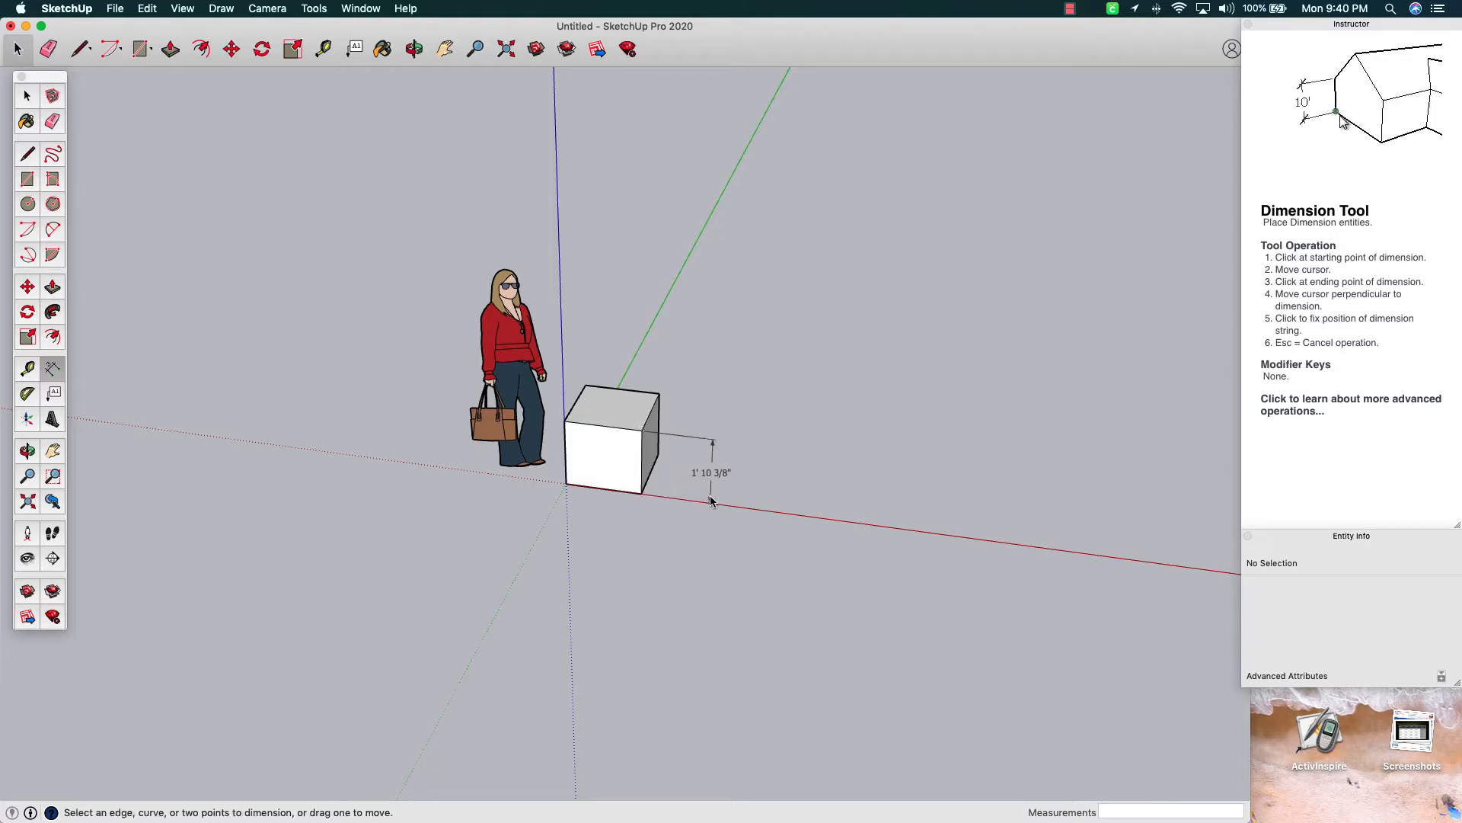
key("super+z")
key("super+z")
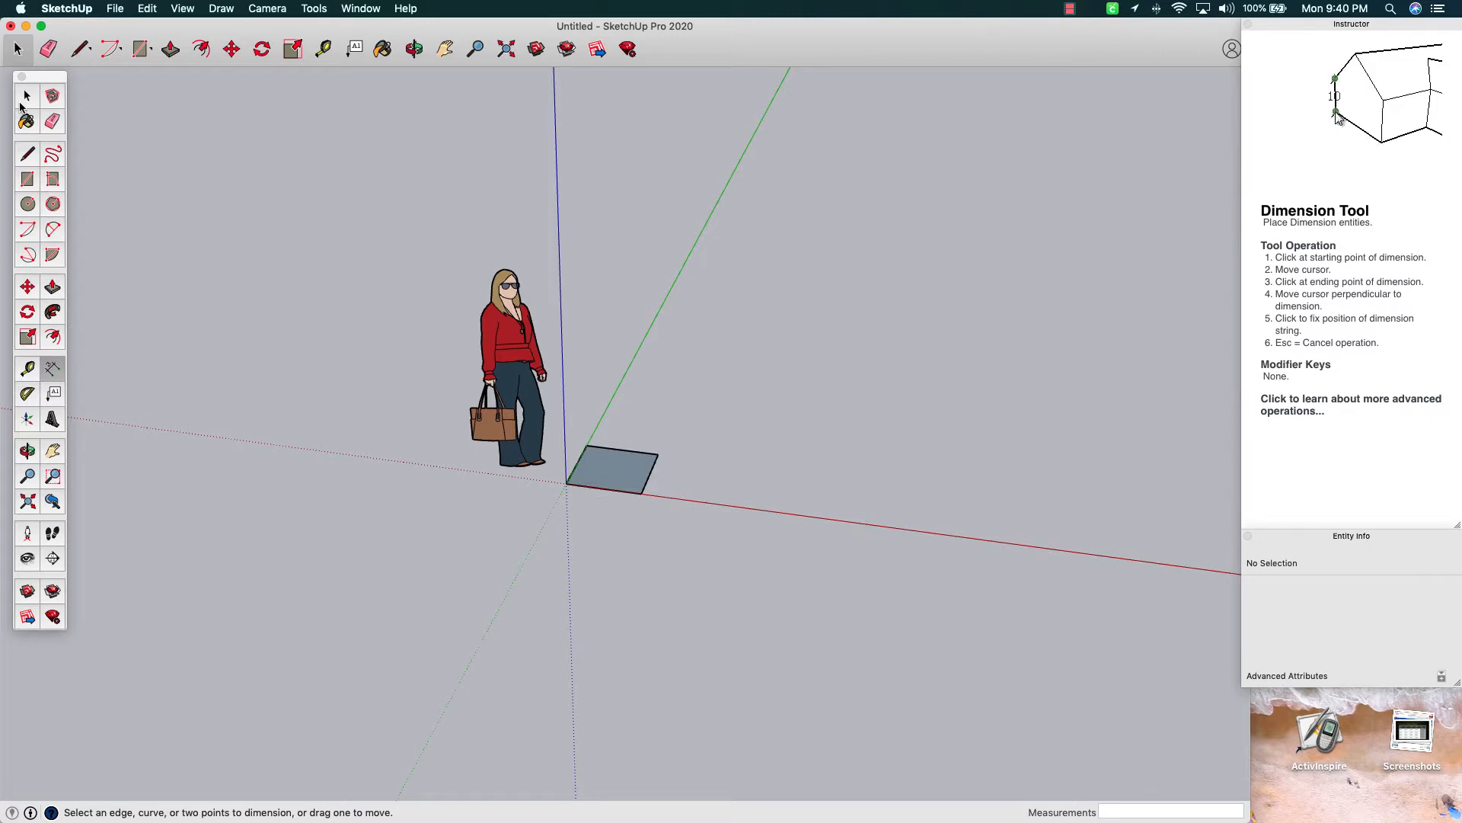
Push/Pull the square upward into a box 2' 2" high
left_click(171, 49)
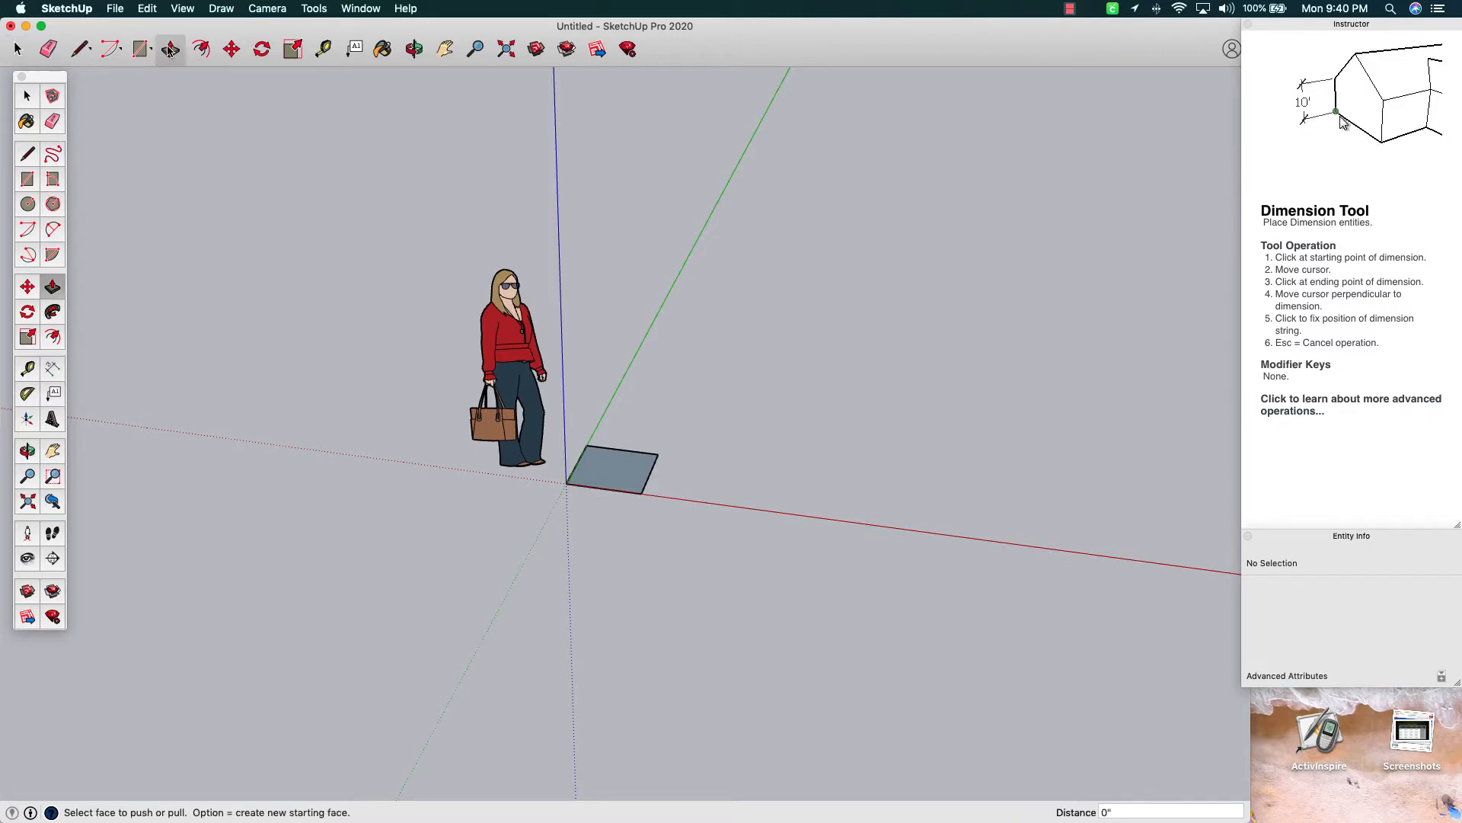
left_click_drag(610, 476, 603, 373)
type("2'2")
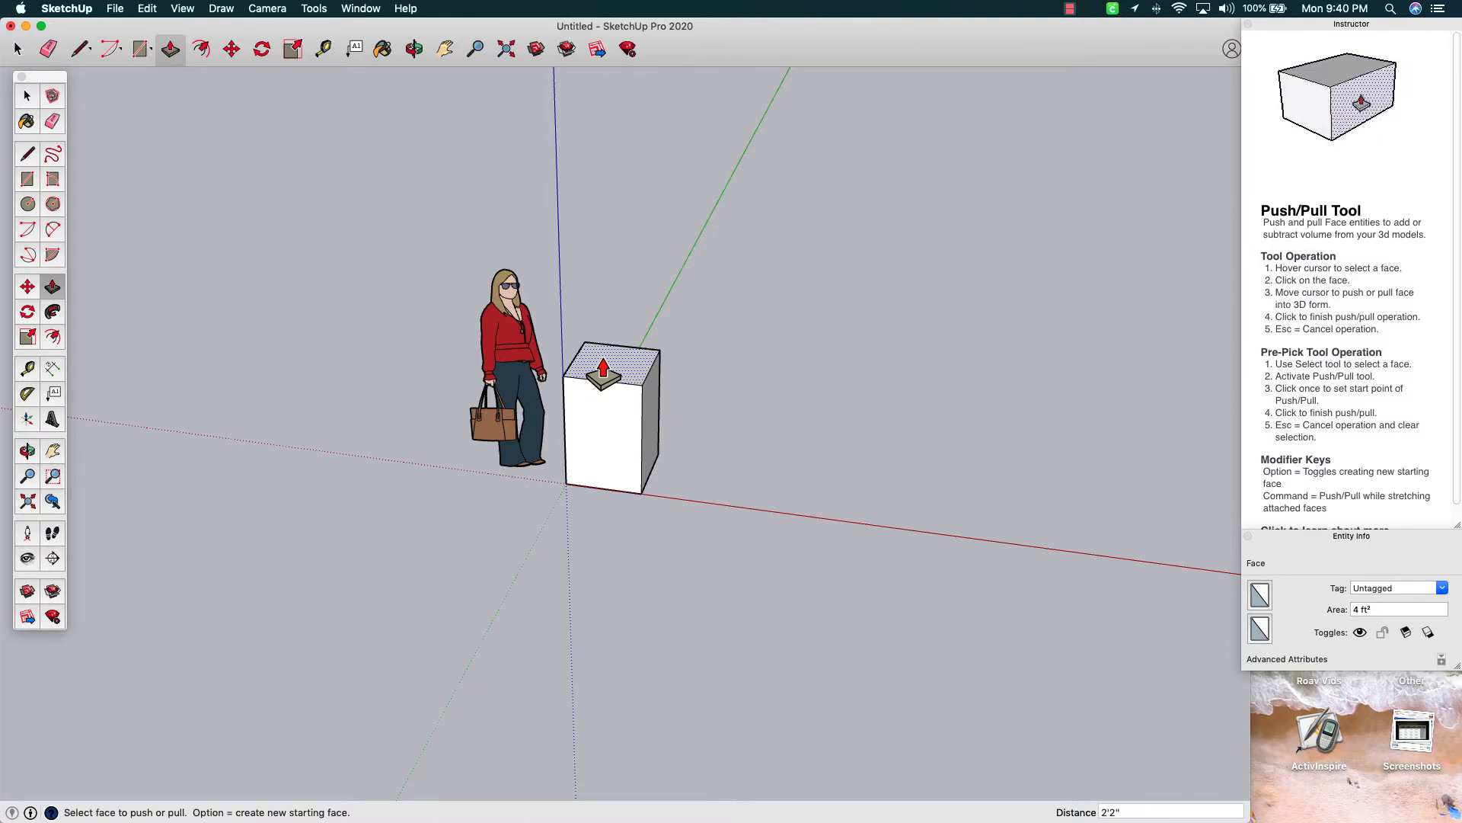
key("Return")
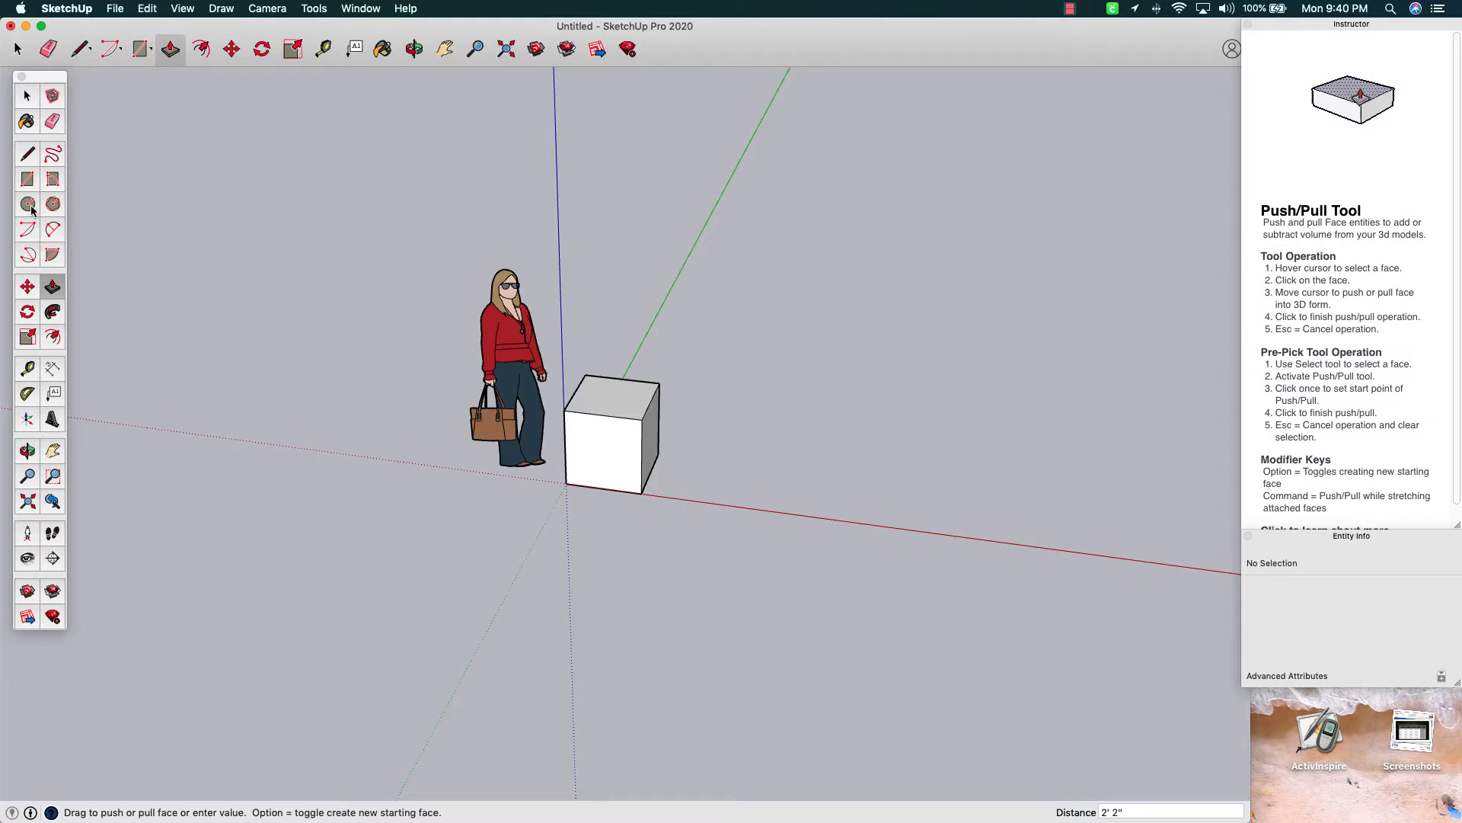
Dimension the box's front vertical edge to check its height, and delete that dimension
left_click(52, 369)
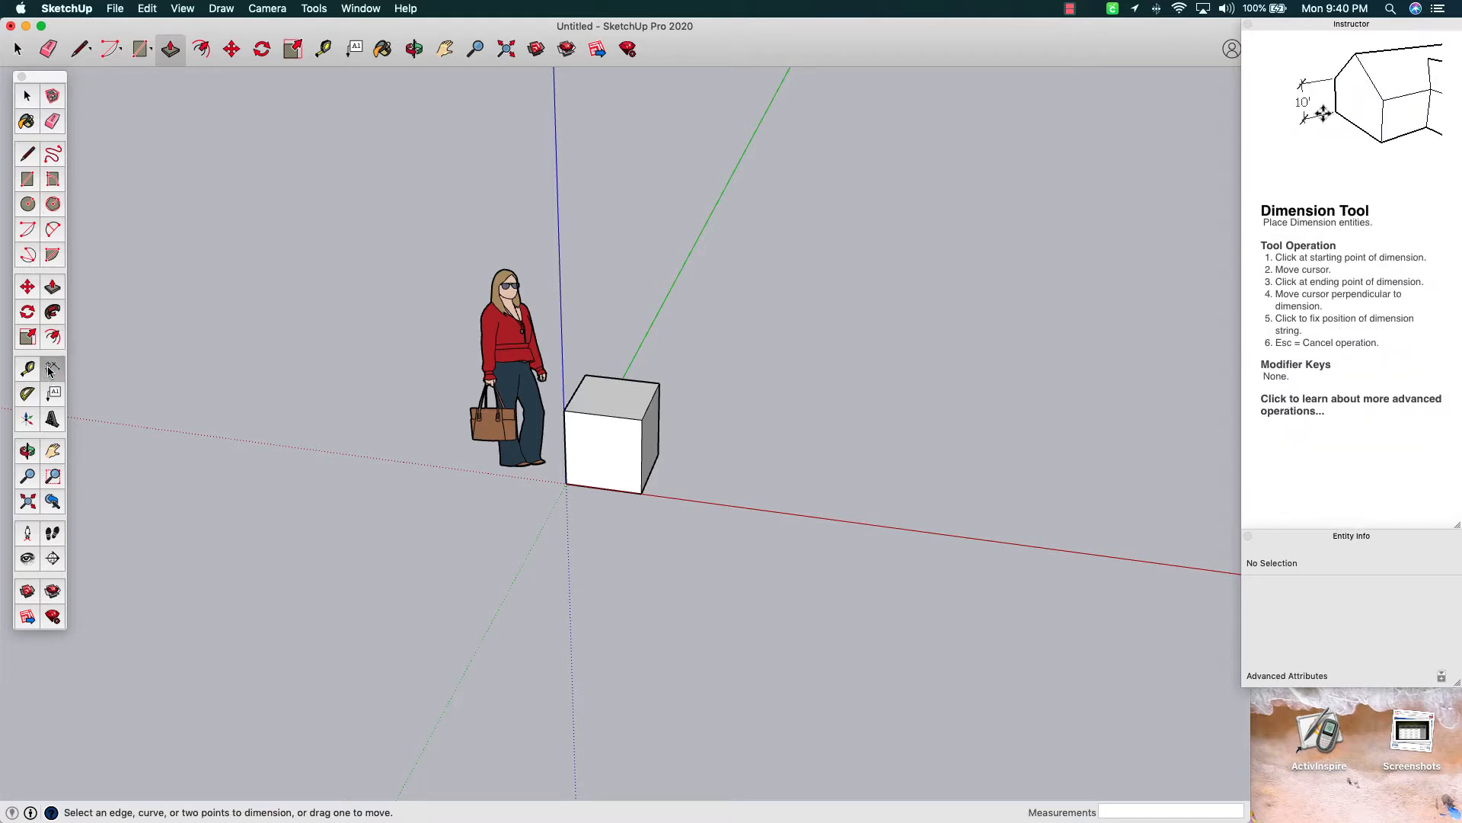
left_click(642, 420)
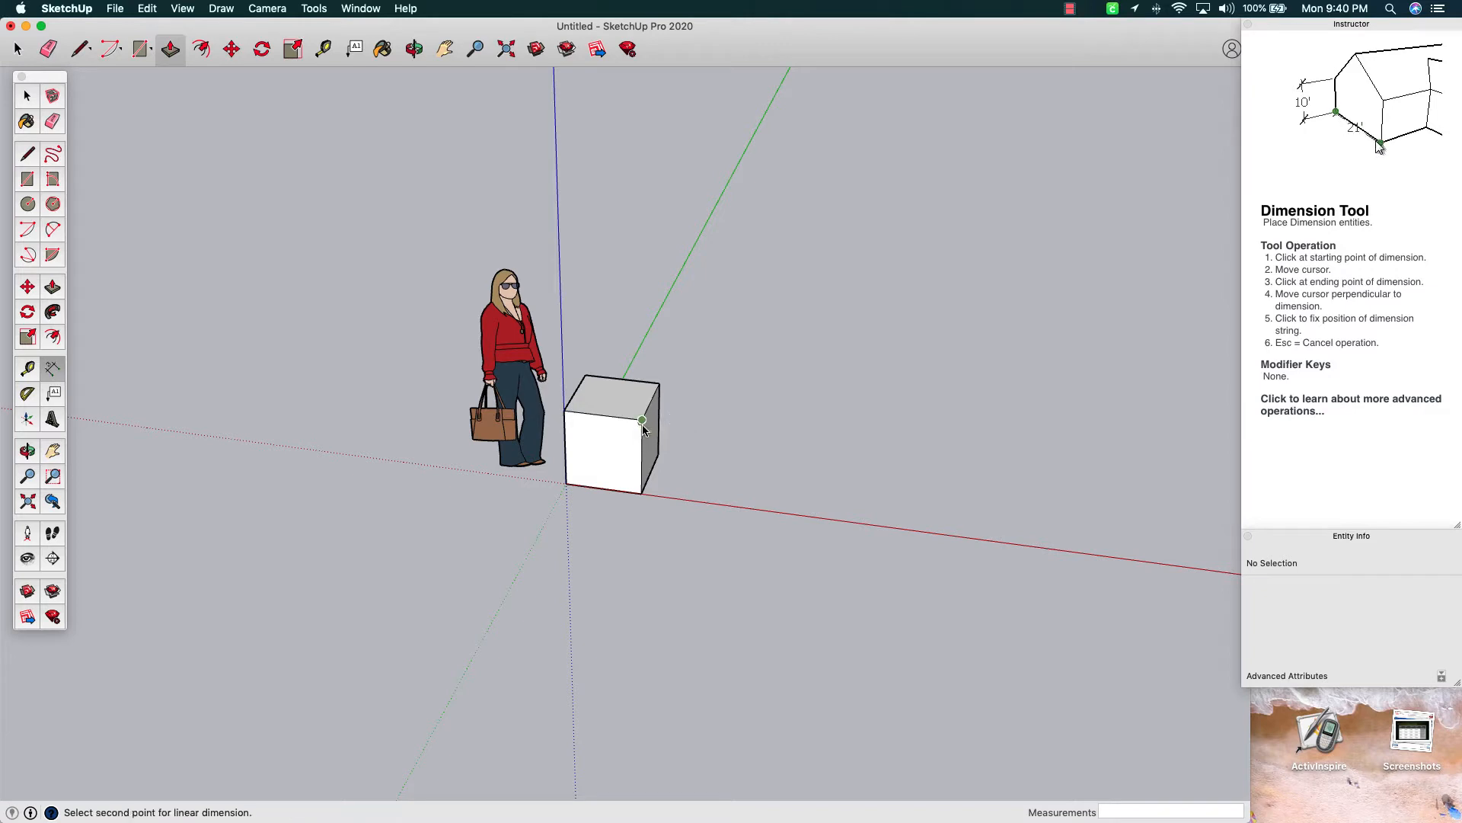
left_click(642, 494)
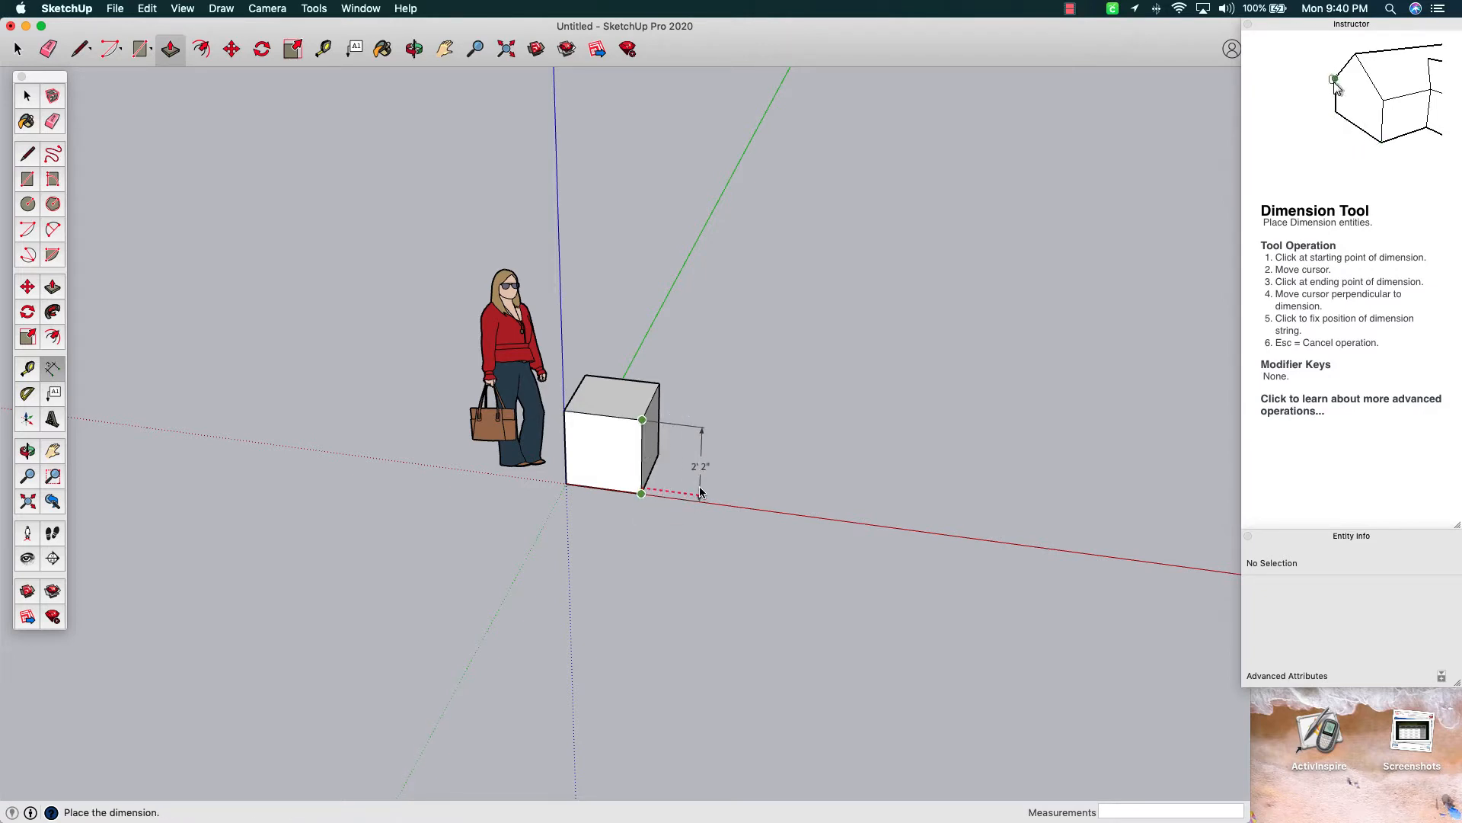
left_click(705, 492)
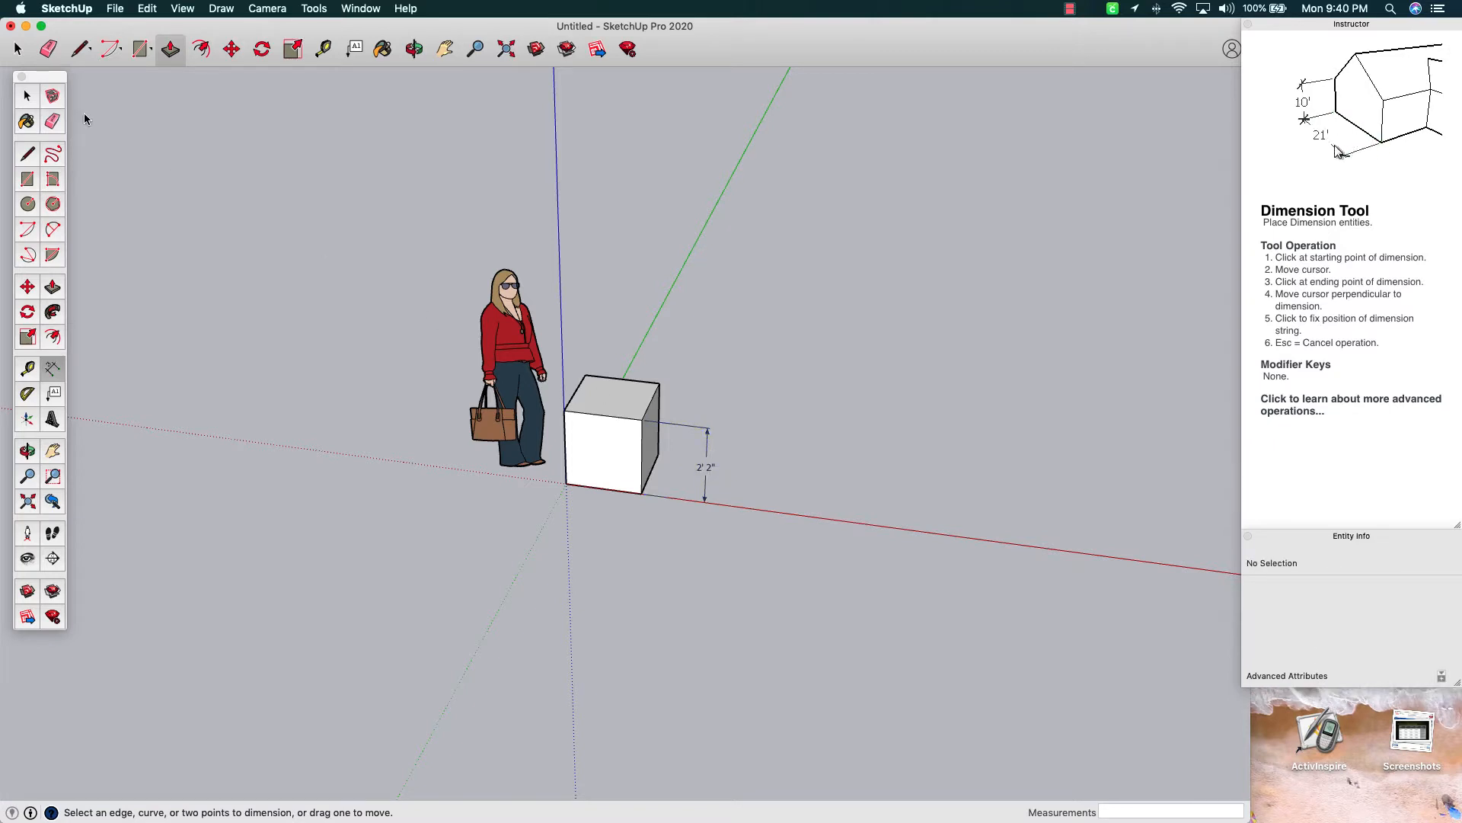
left_click(26, 95)
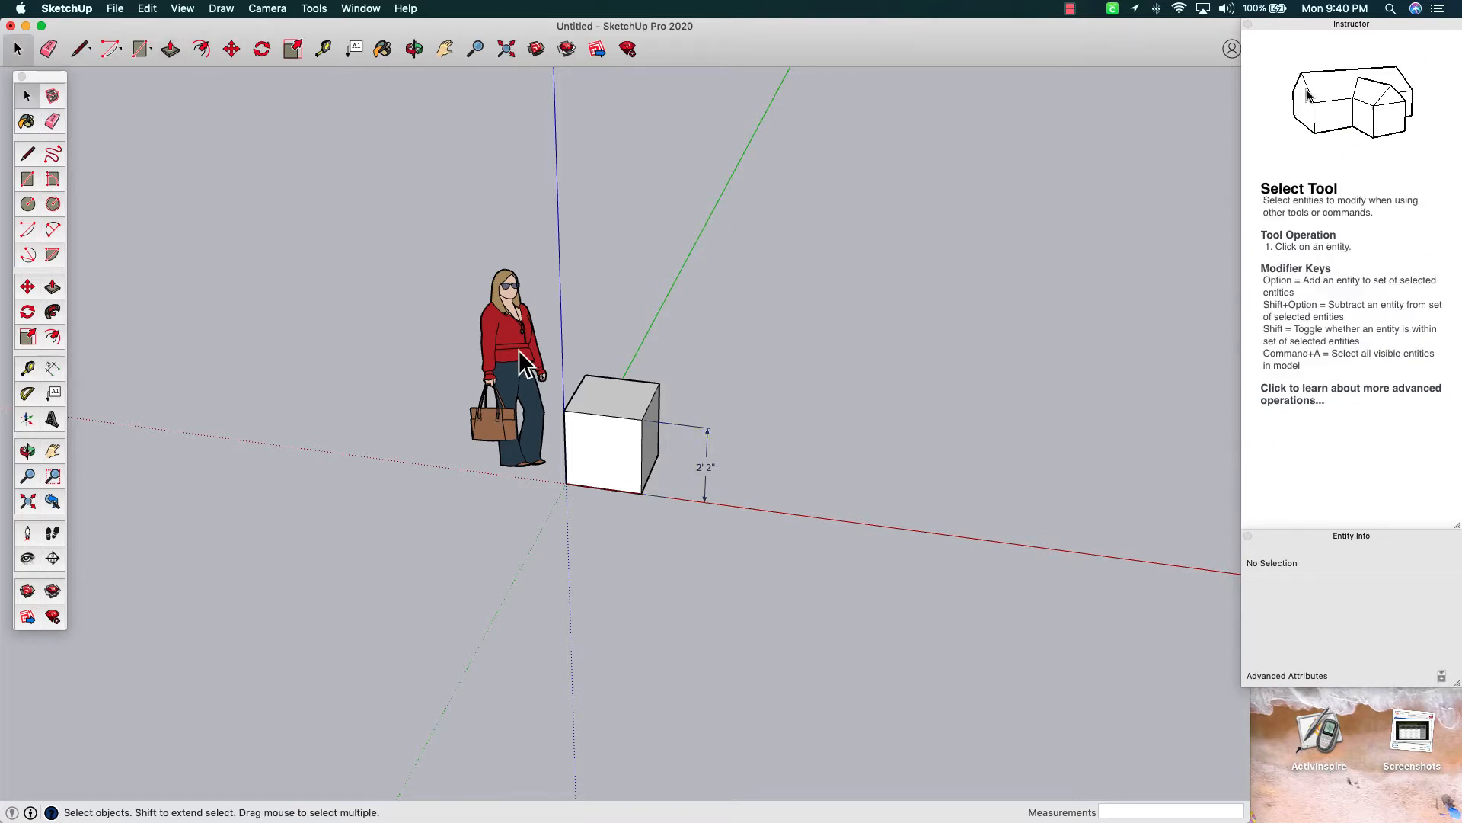
left_click(705, 457)
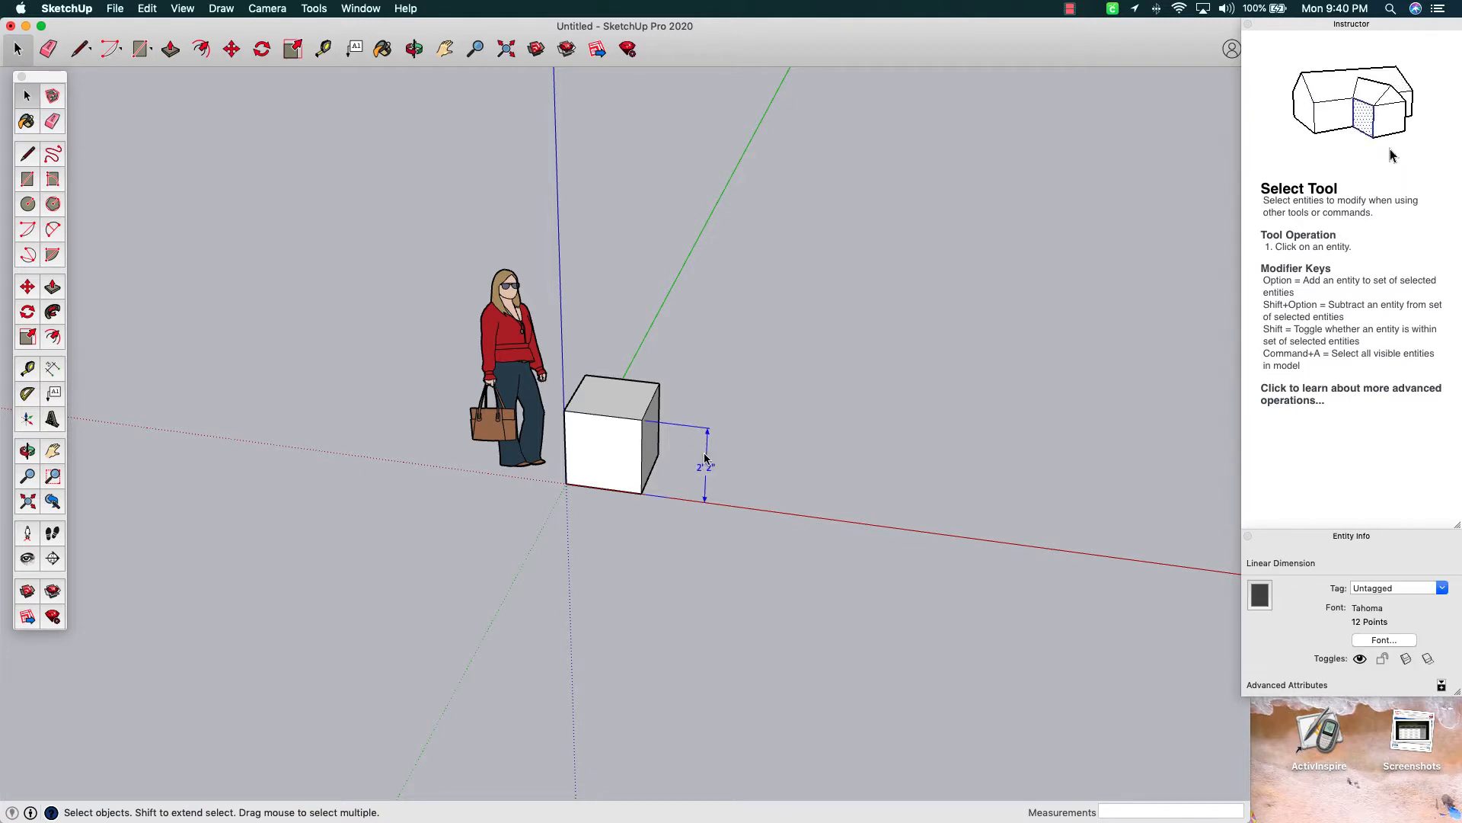
key("Delete")
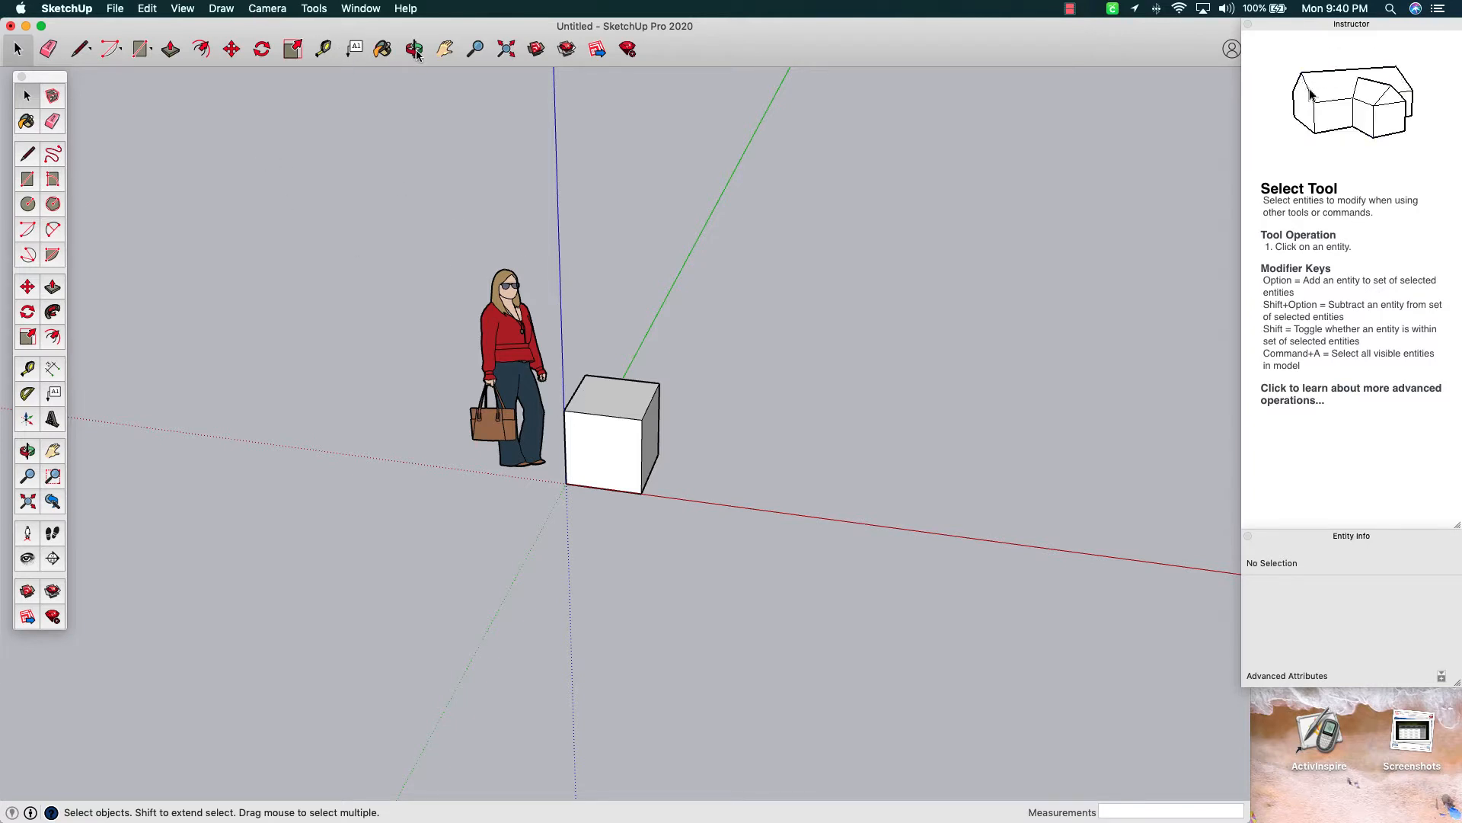
Switch to the standard Bottom view to face the underside of the box
left_click(267, 8)
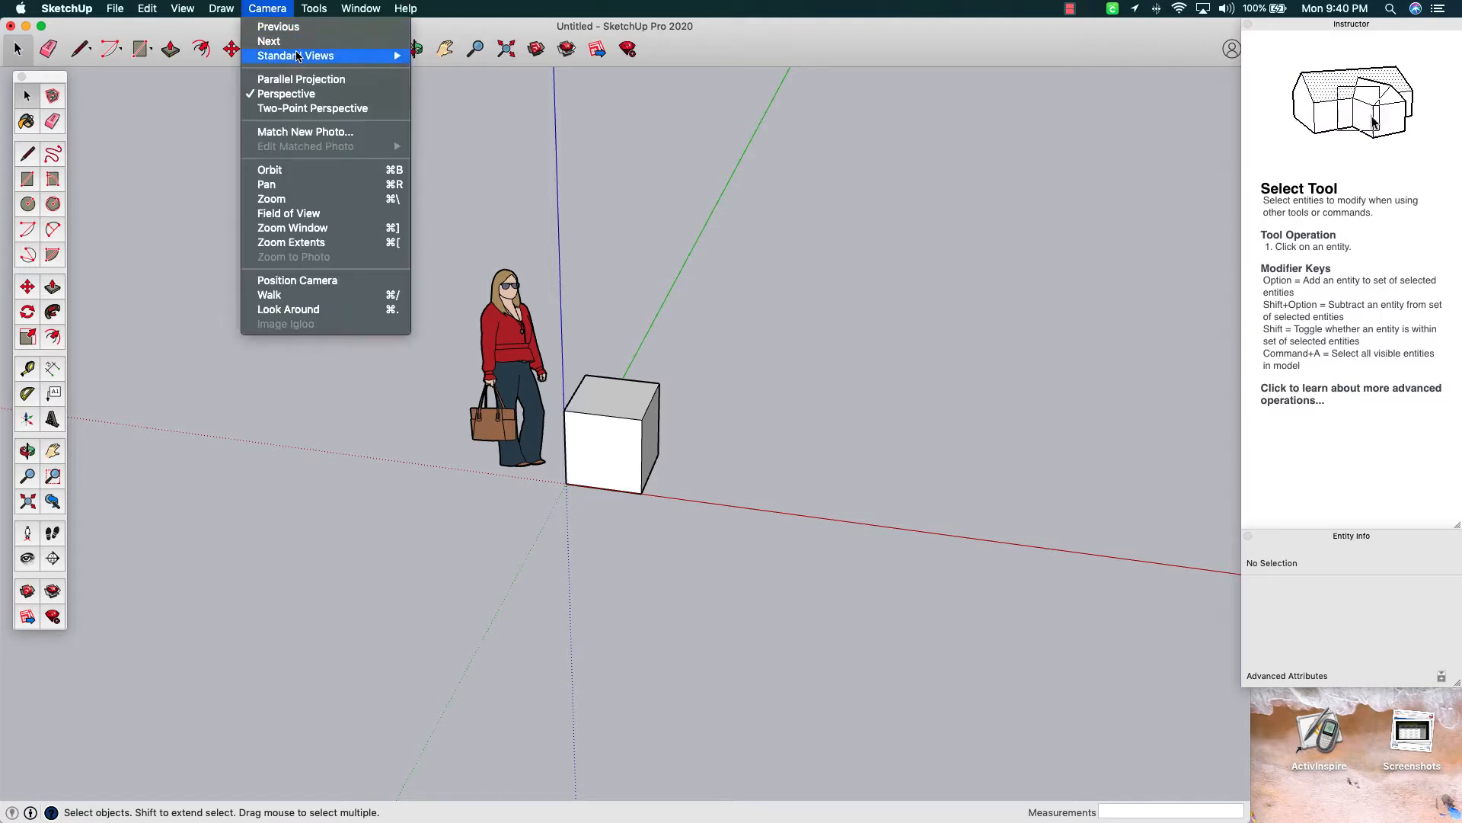
mouse_move(298, 57)
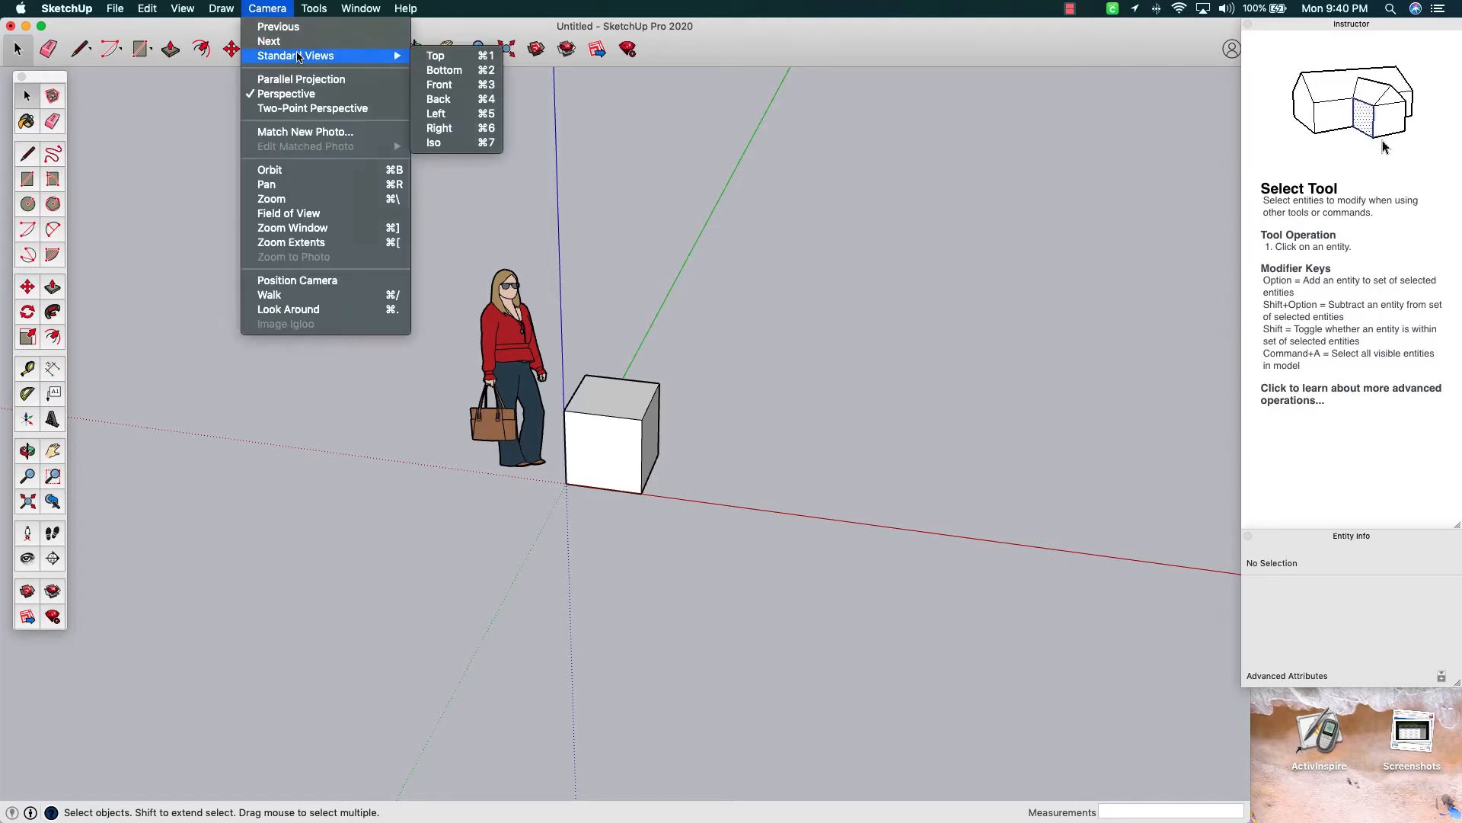
left_click(449, 71)
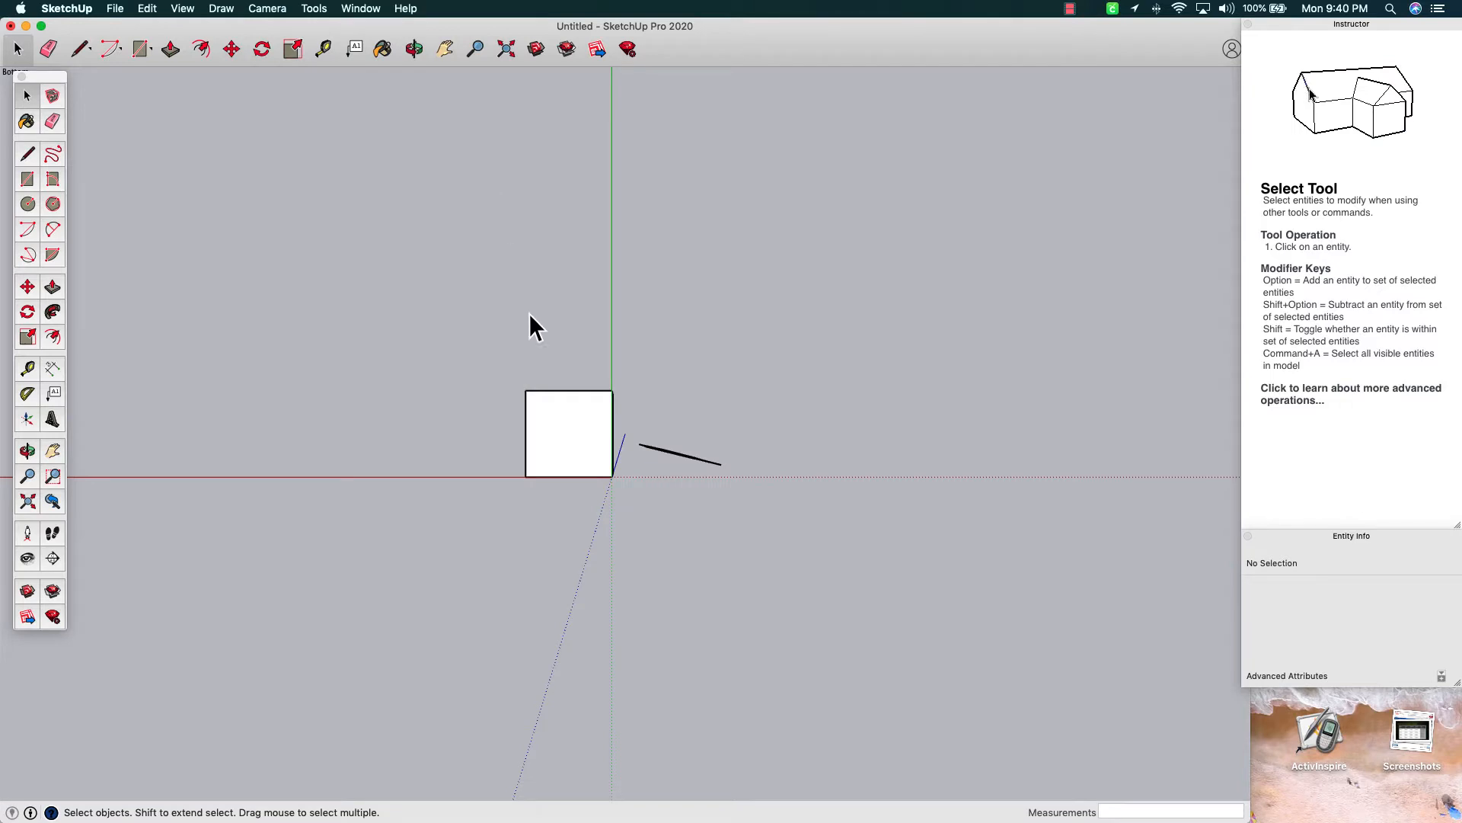
scroll(541, 431, "up", 5)
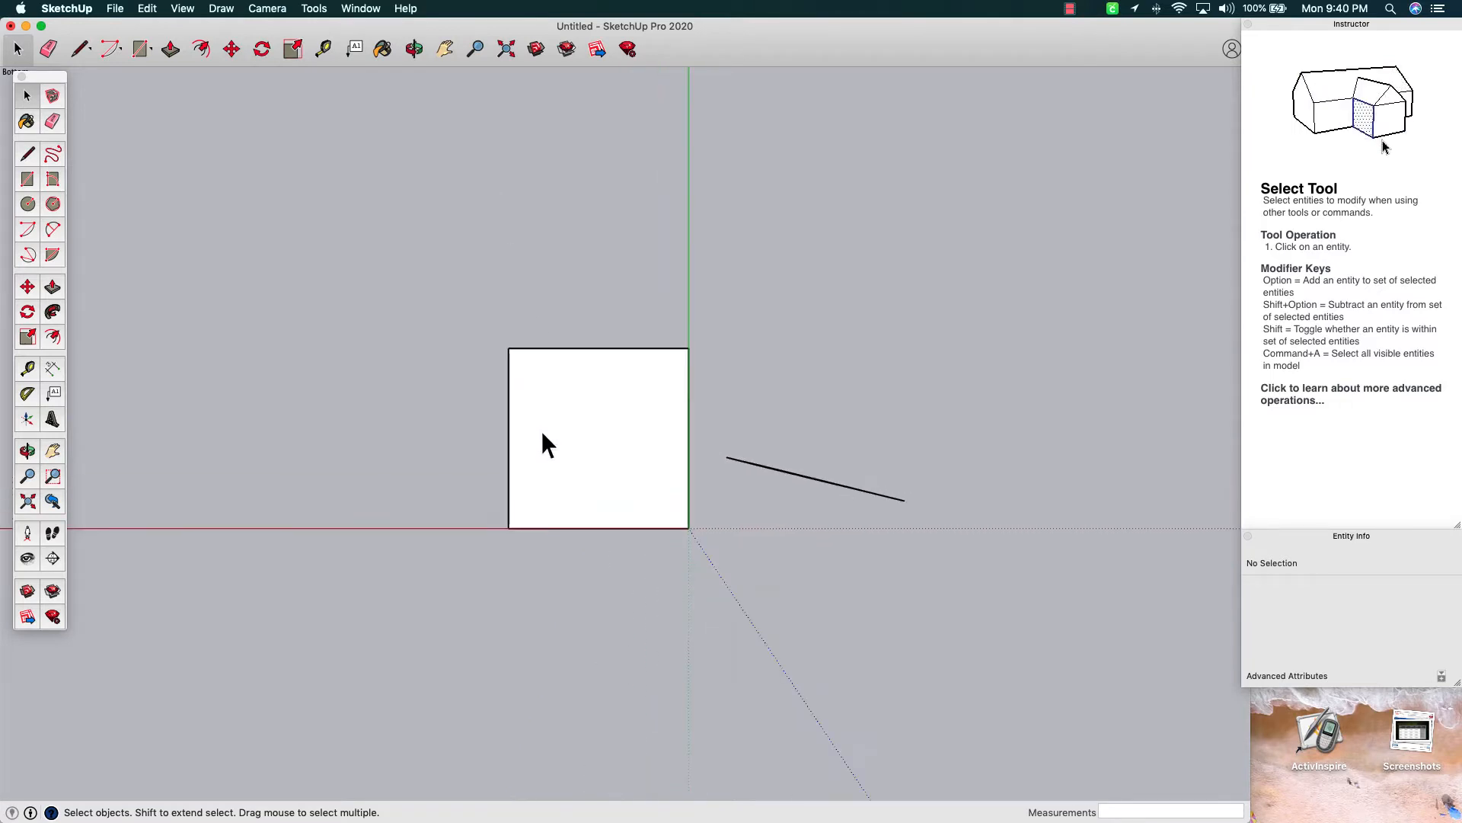
scroll(541, 431, "up", 1)
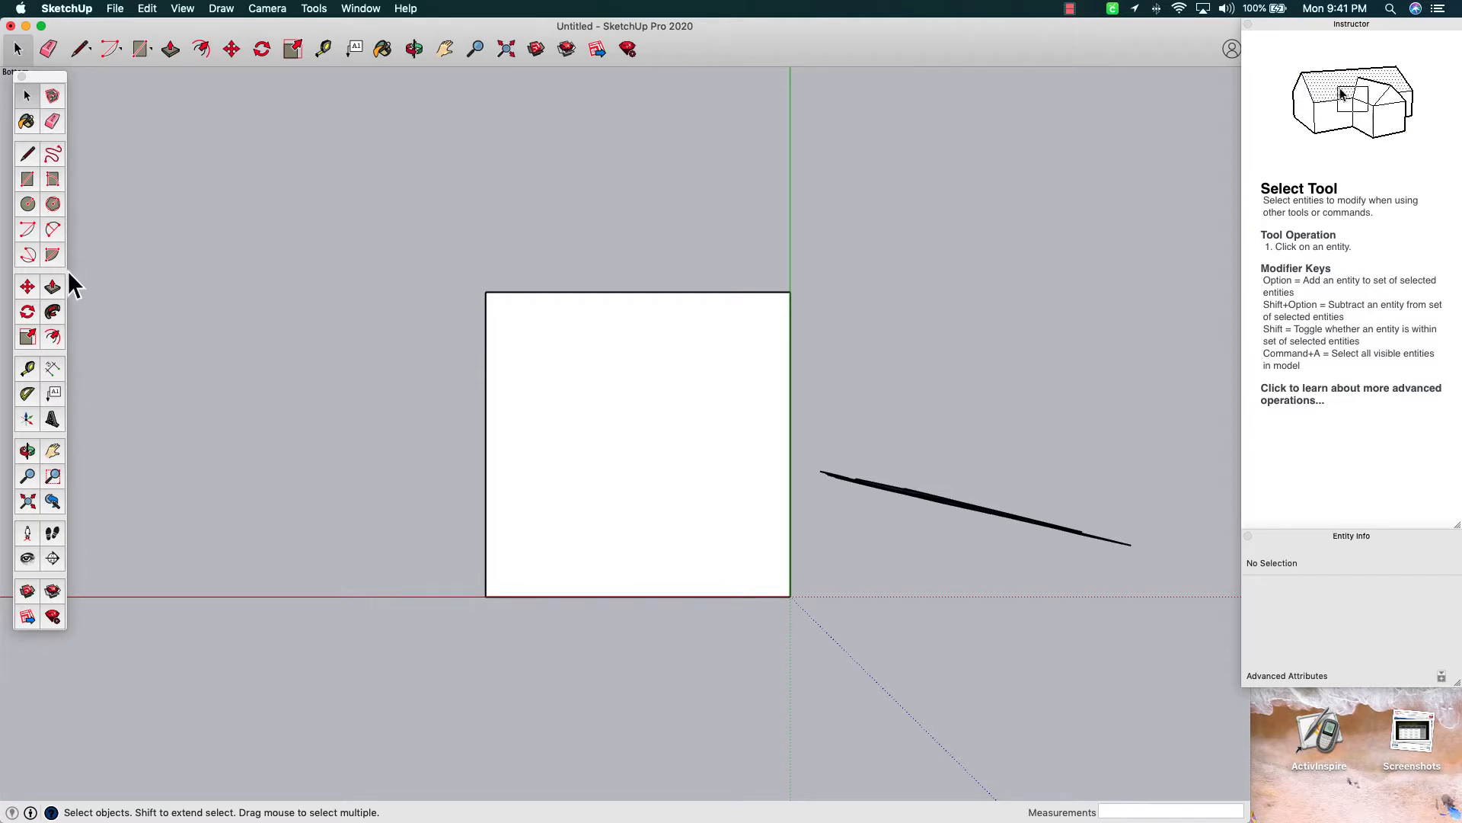
Place a Tape Measure guide on the underside, 2" in from the edge opposite the green axis
left_click(28, 370)
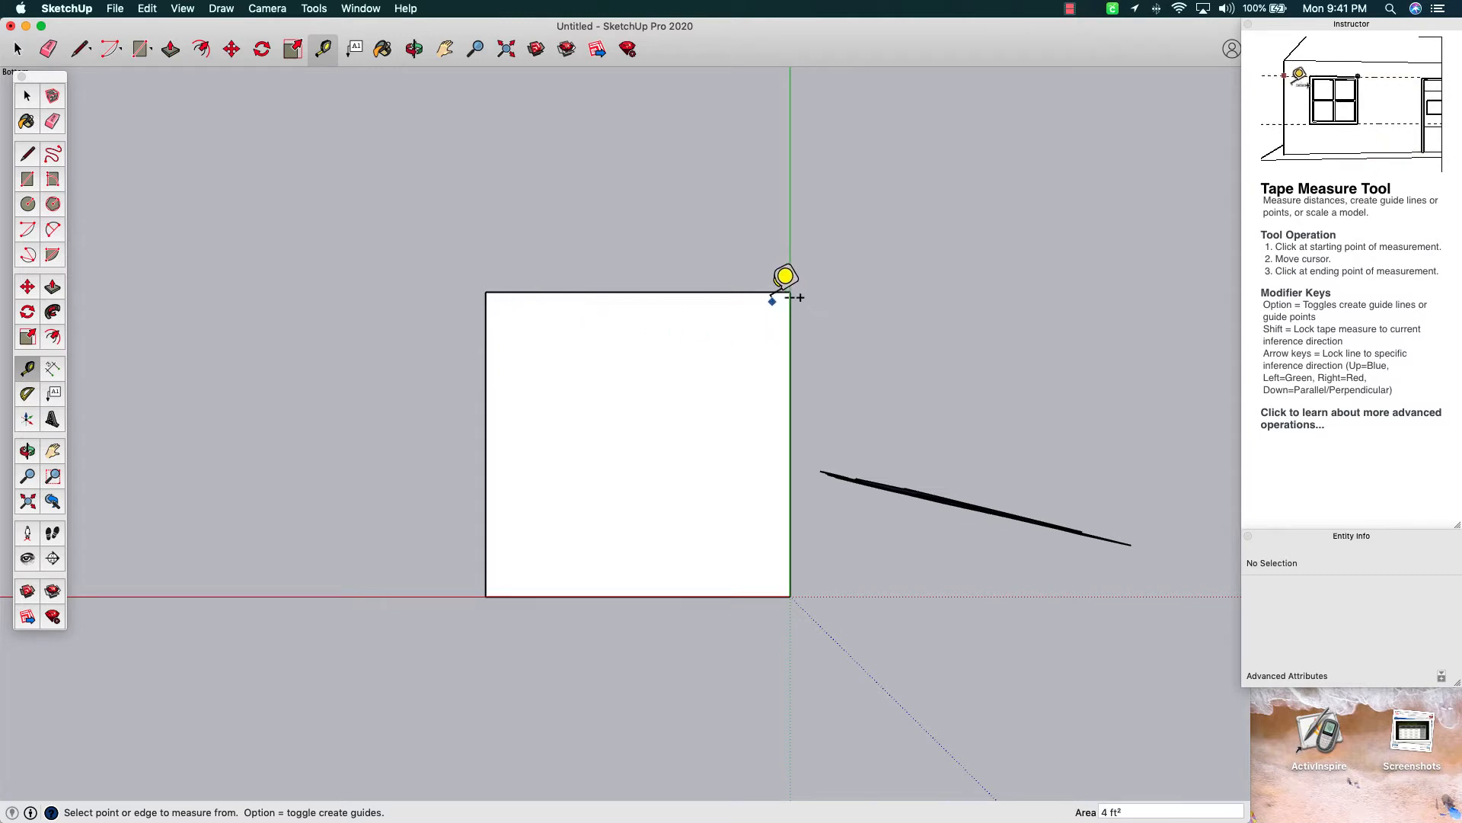
left_click(485, 491)
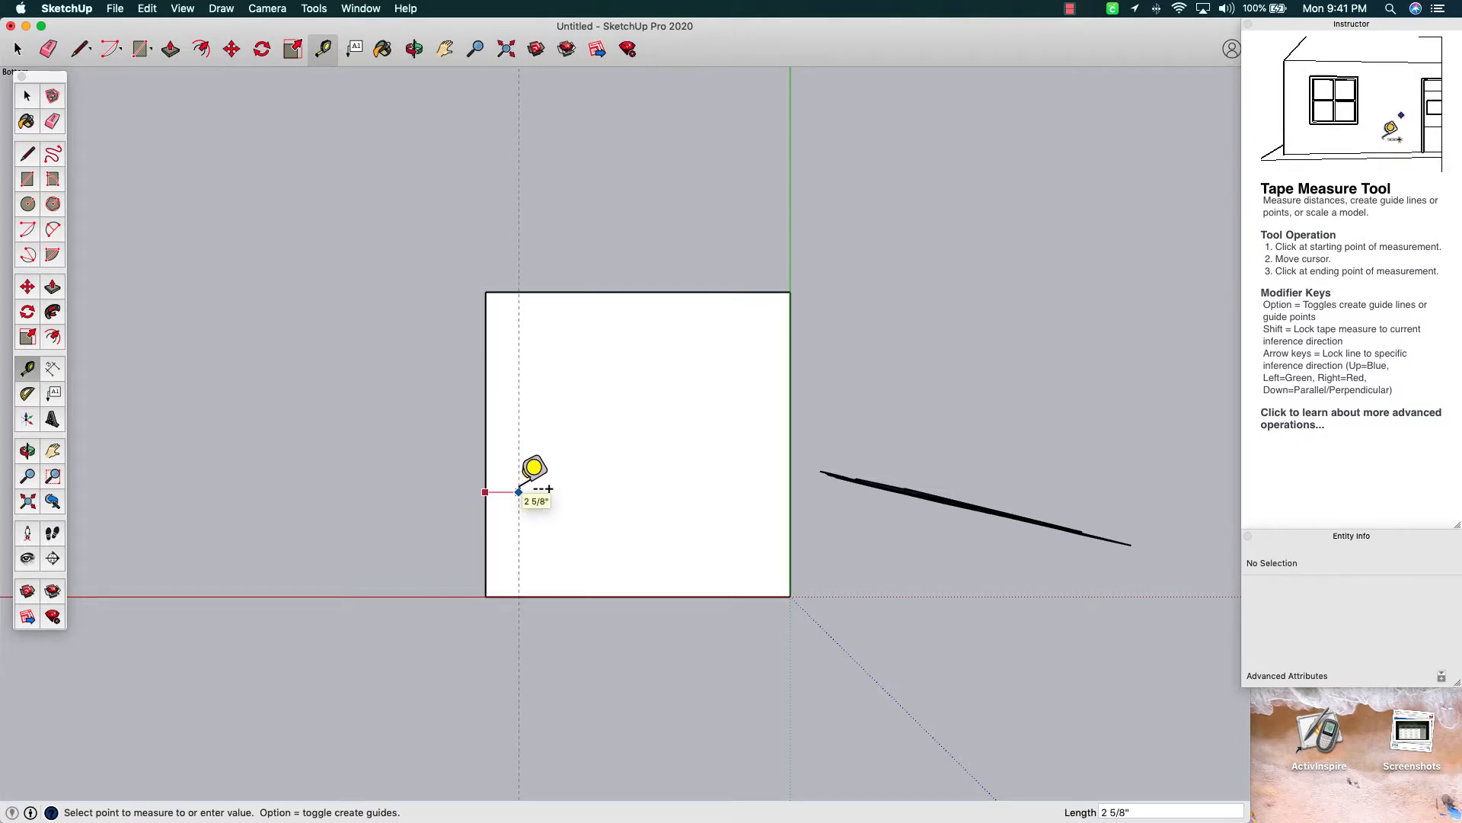
left_click(519, 492)
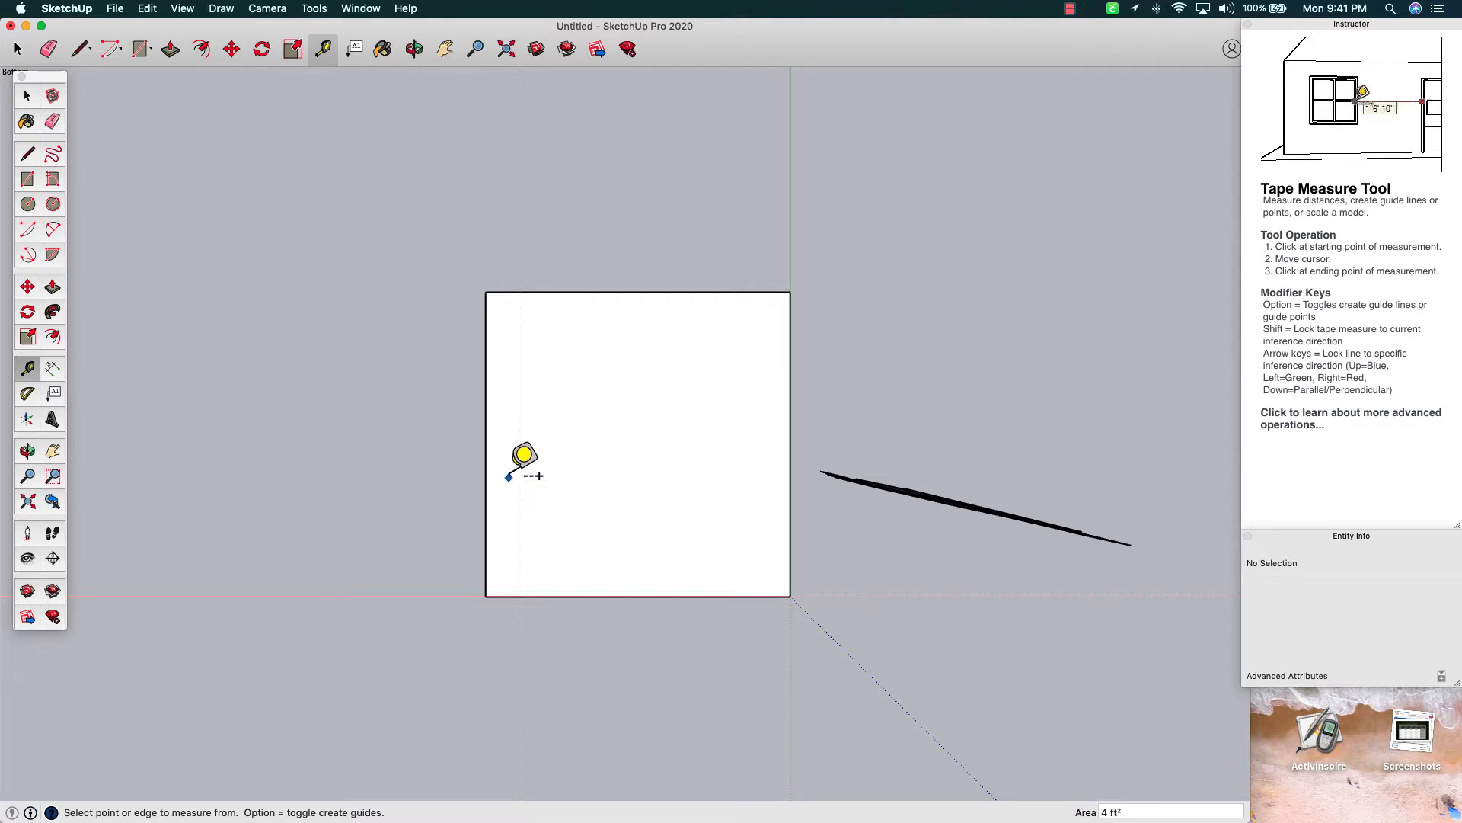
key("Return")
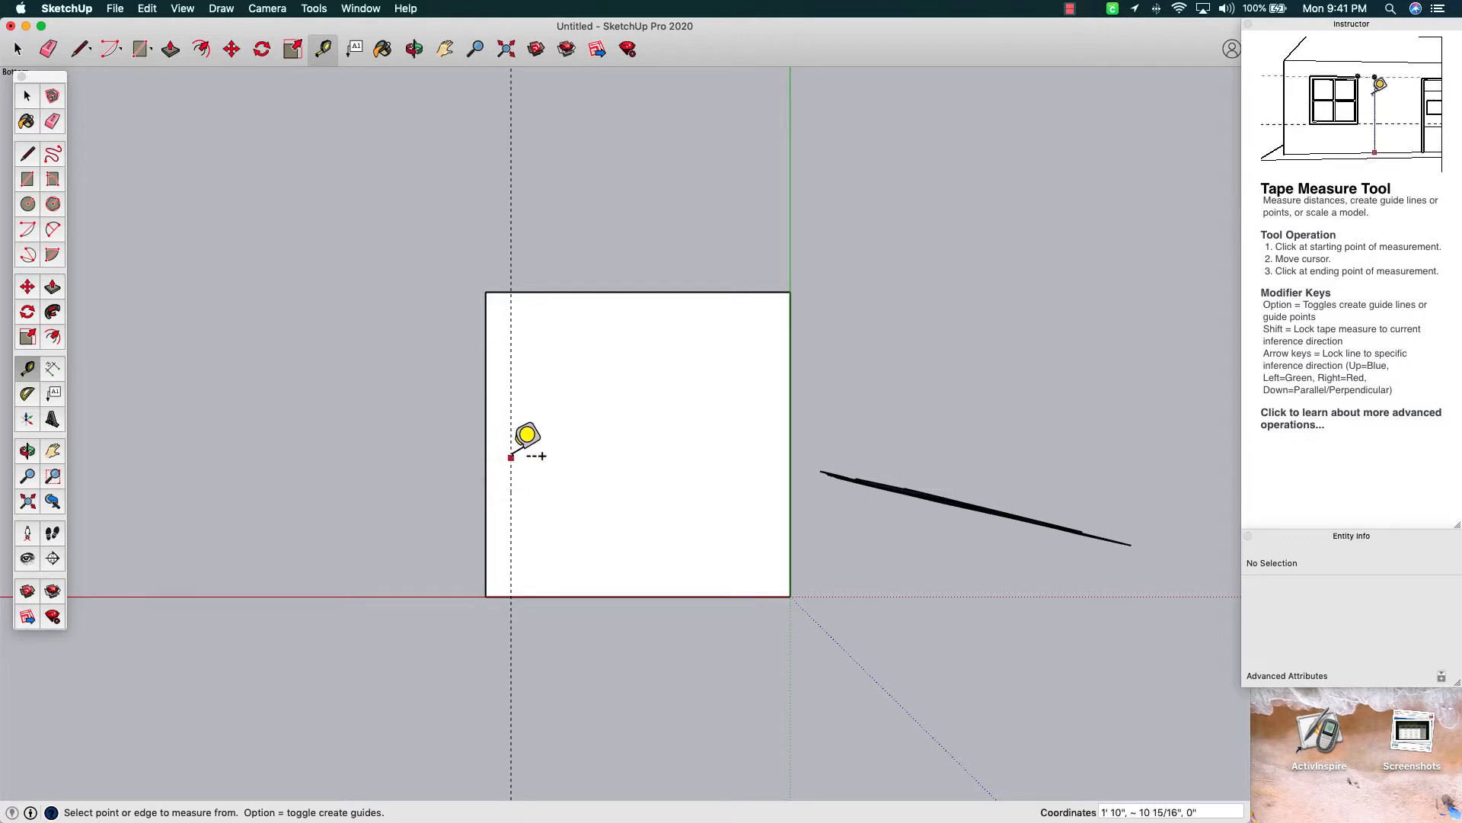
Add Tape Measure guides 2" in from the three remaining edges of the underside
left_click(563, 292)
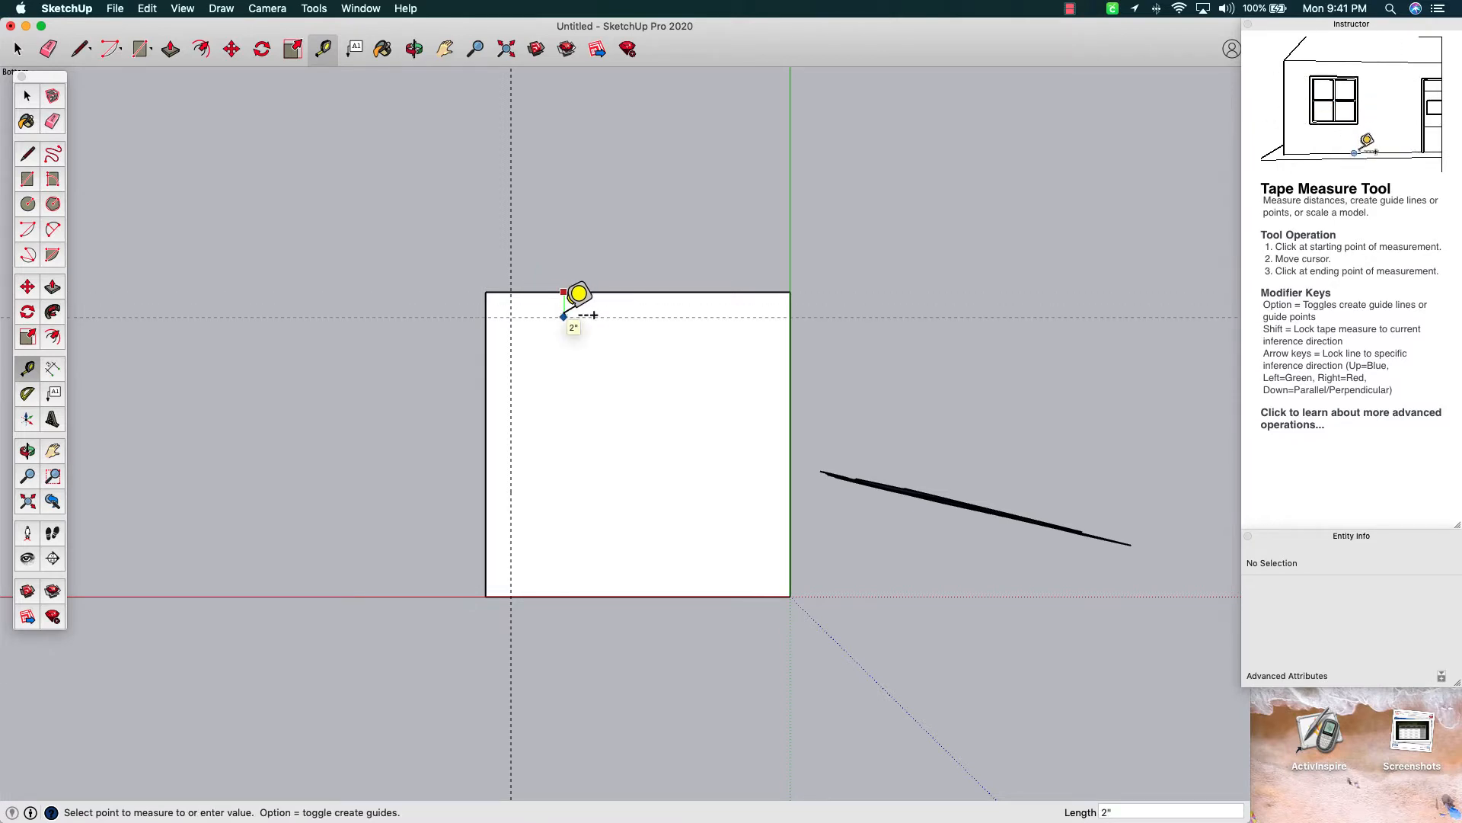
left_click(563, 316)
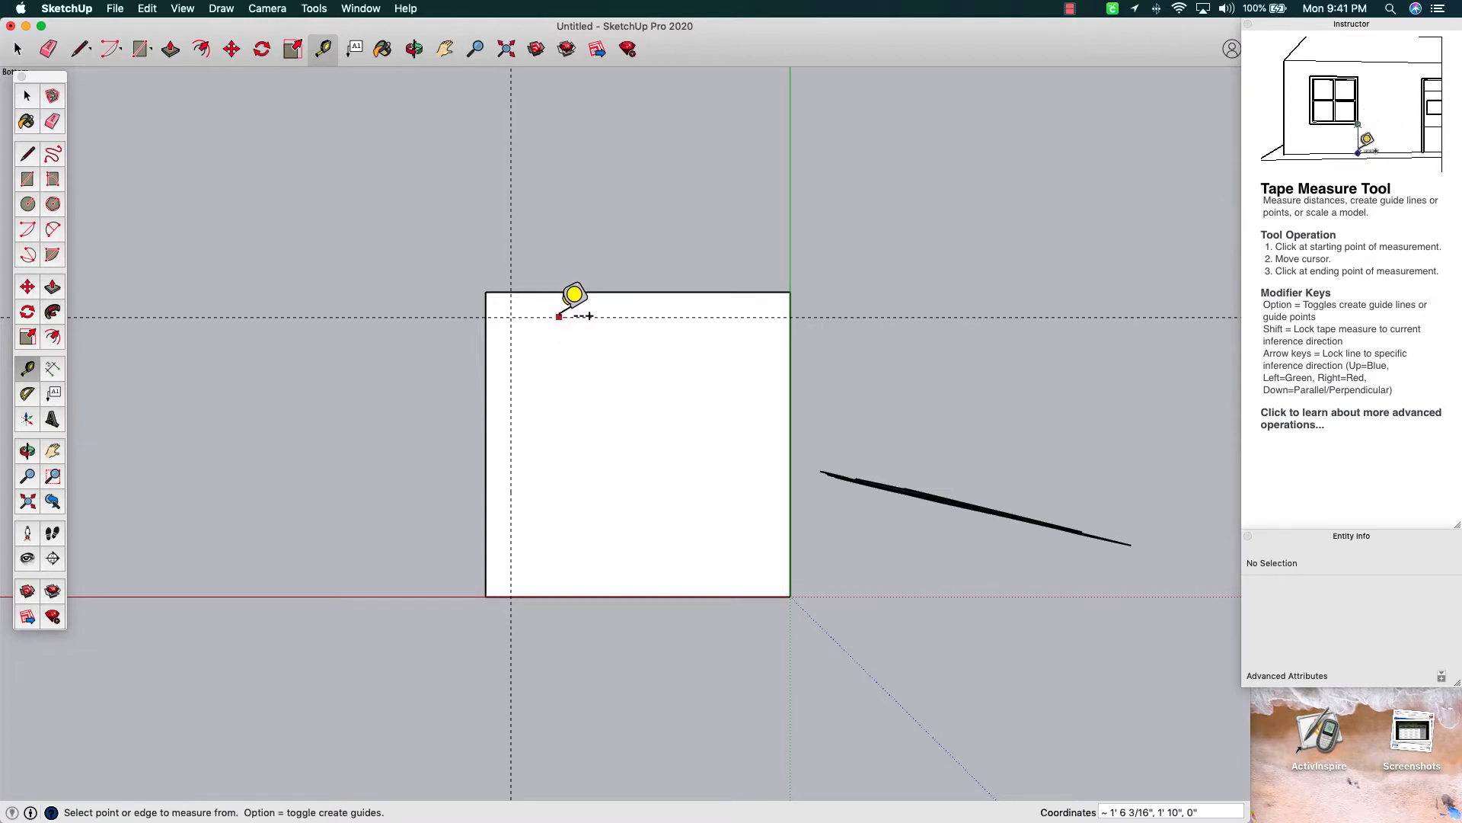
left_click(789, 365)
left_click(764, 364)
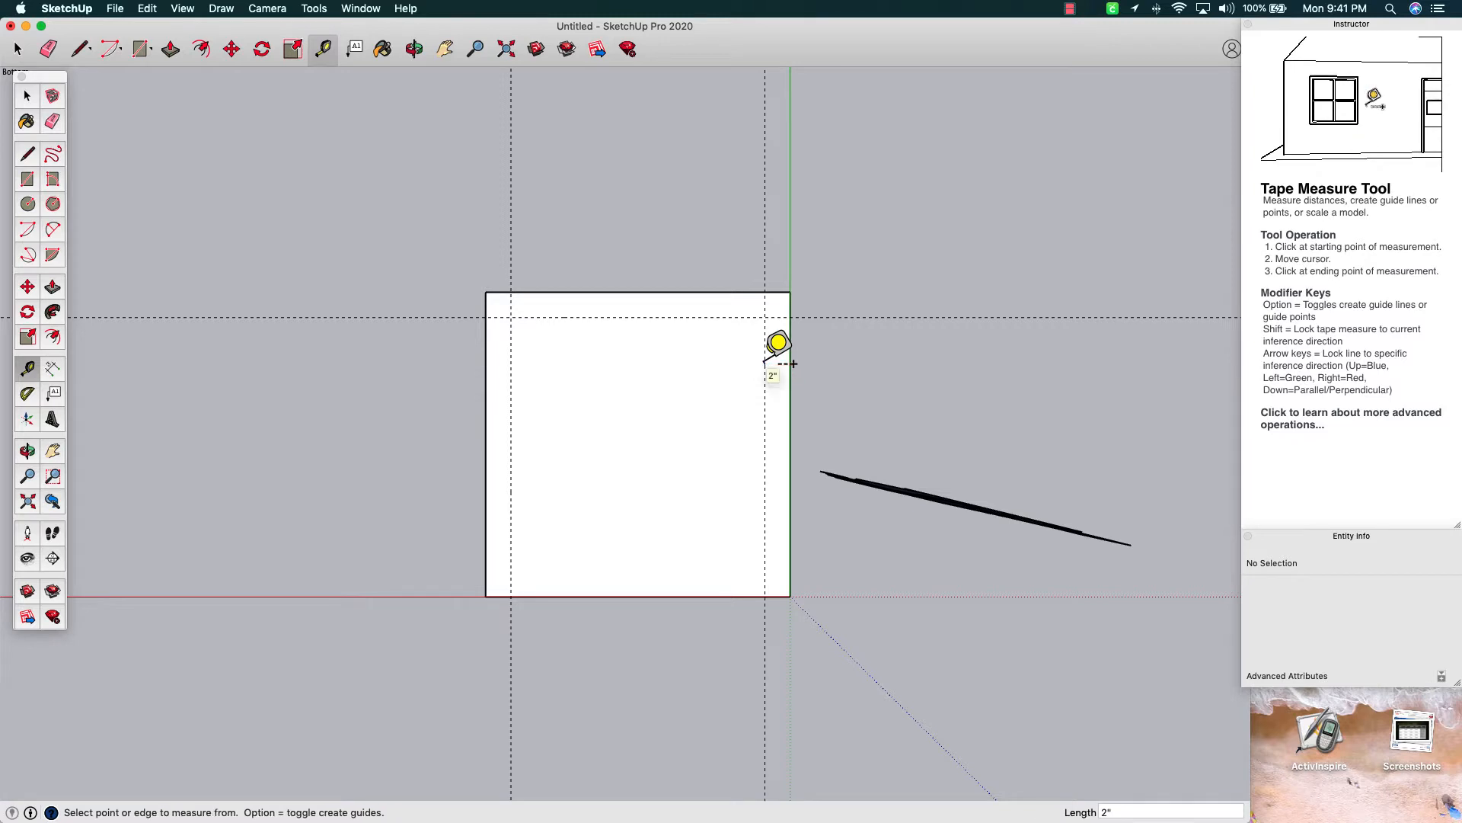
left_click(568, 596)
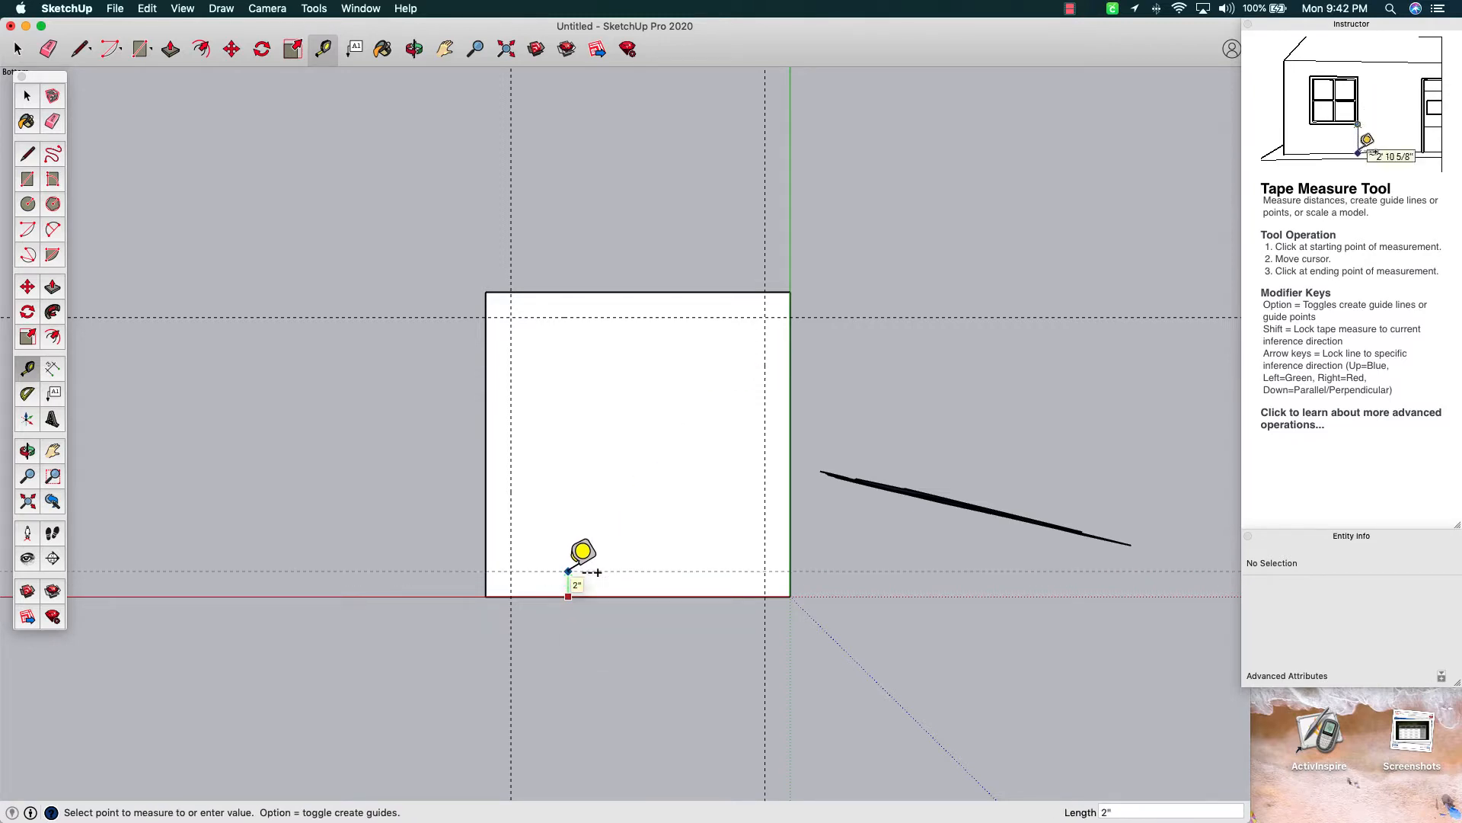
left_click(568, 570)
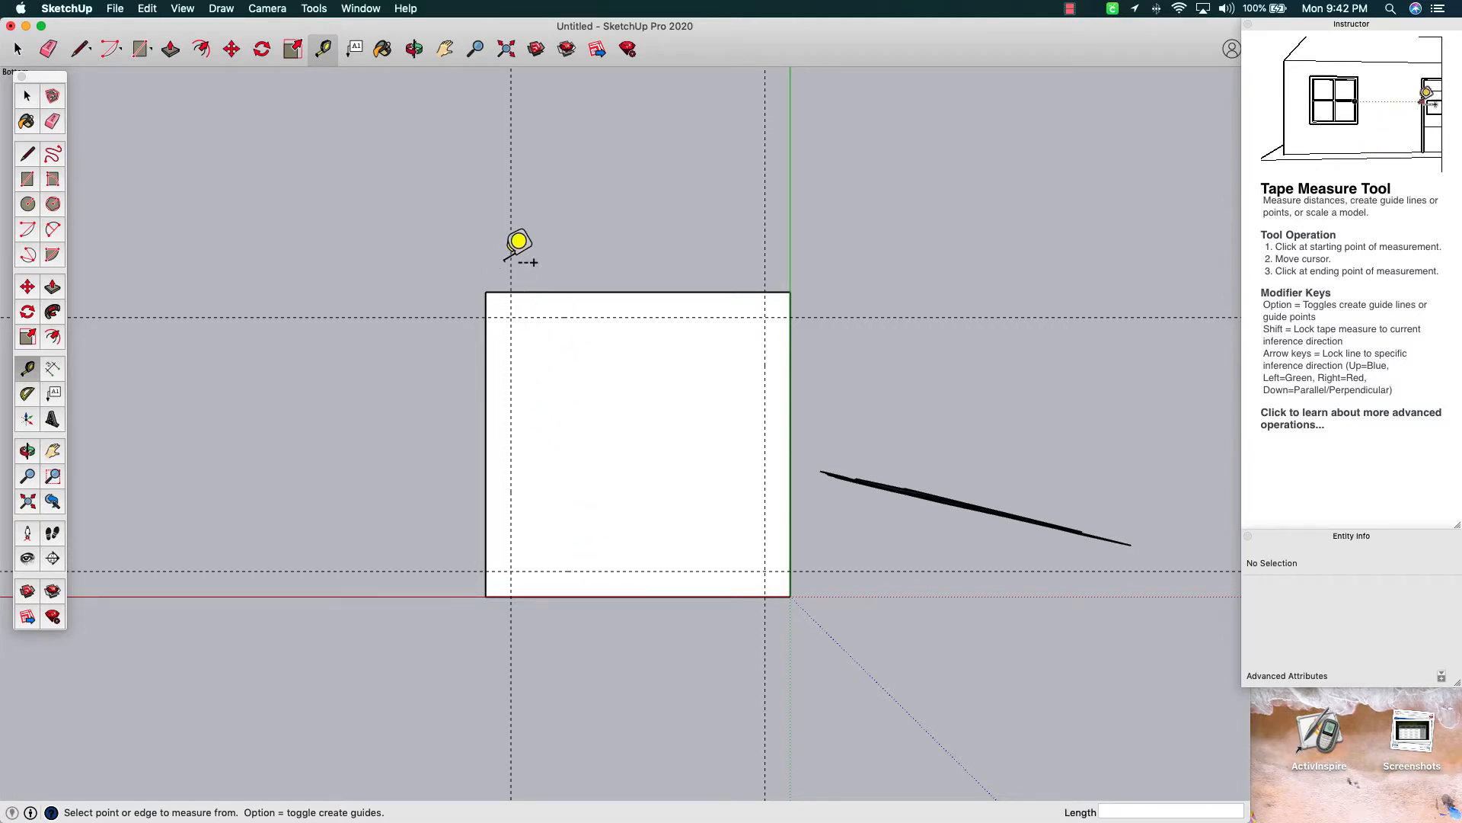
Draw two 2" lines along the guides to form a square at the underside corner diagonally opposite the origin
left_click(415, 48)
left_click_drag(418, 170, 294, 248)
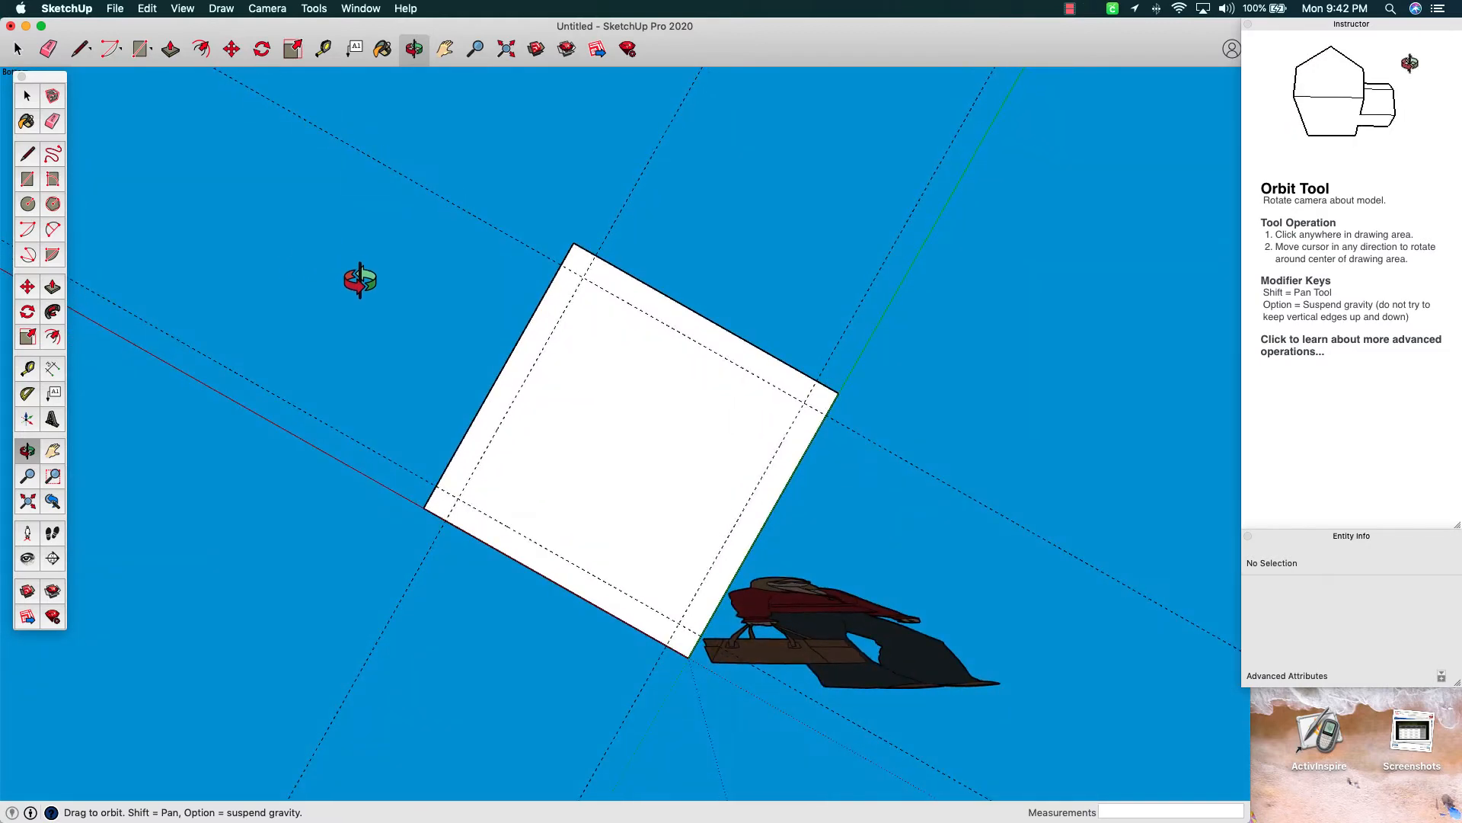
scroll(572, 267, "up", 5)
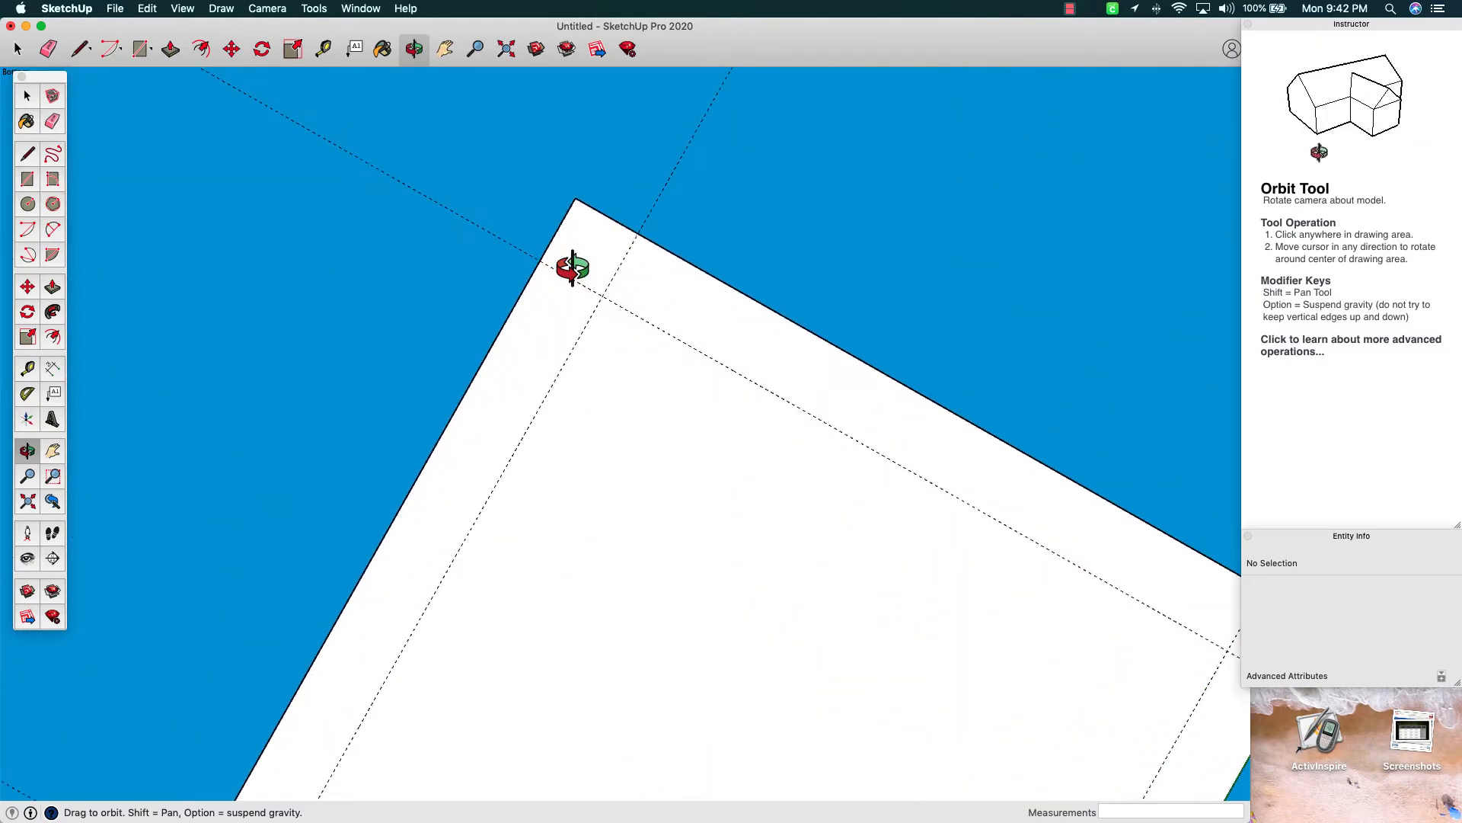
left_click(28, 155)
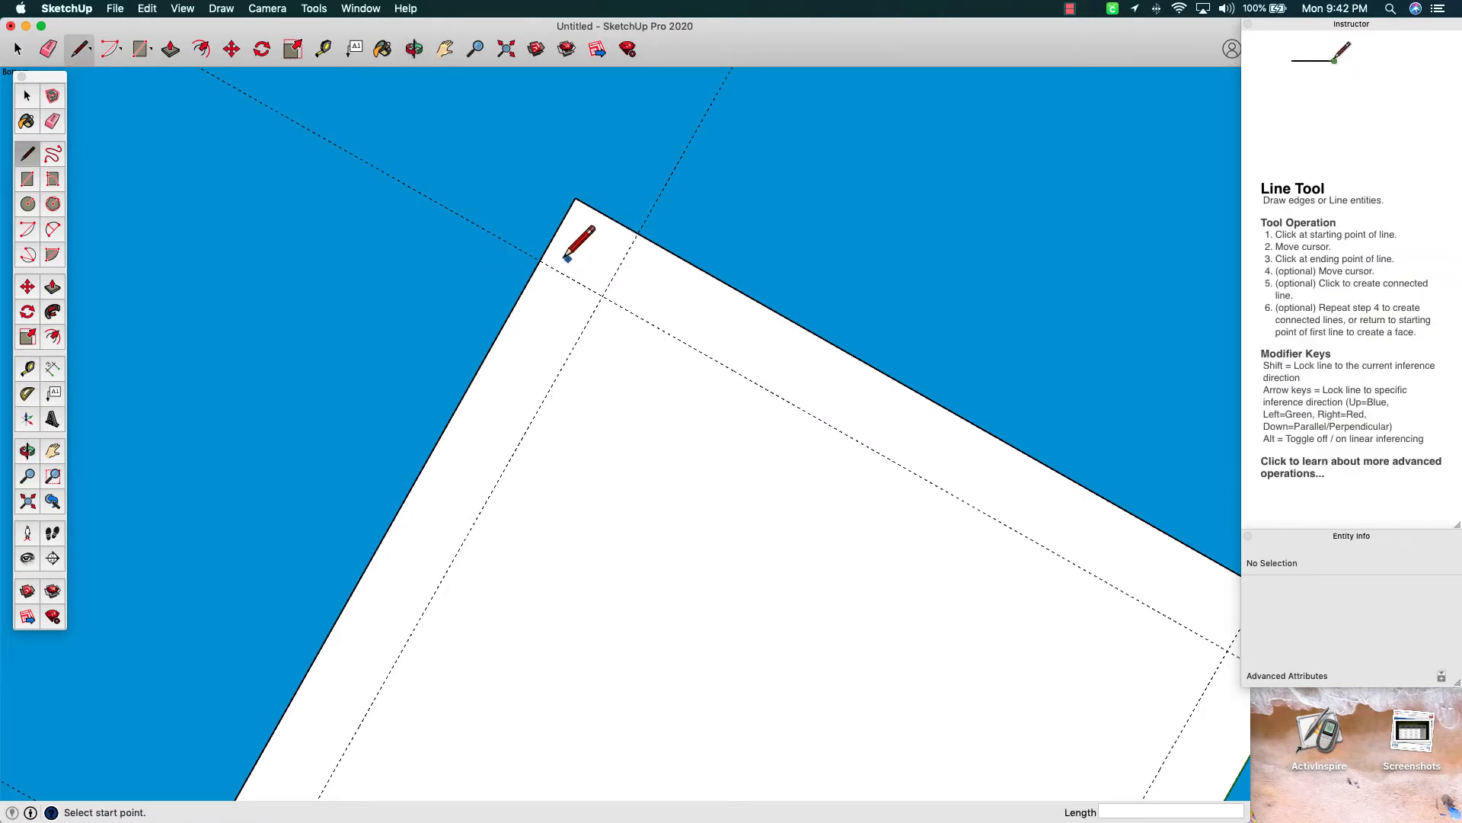
left_click(539, 260)
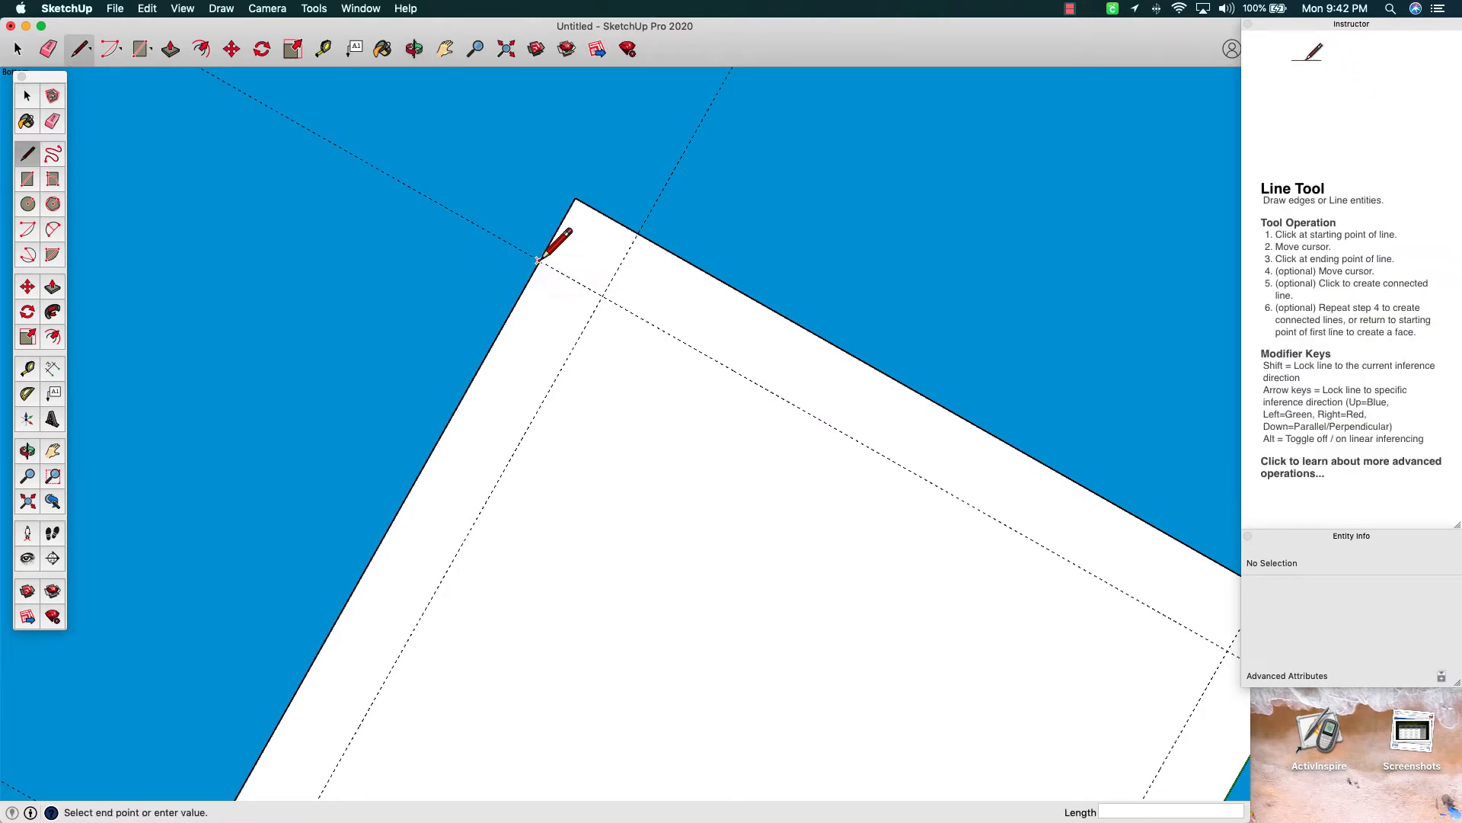
left_click(602, 296)
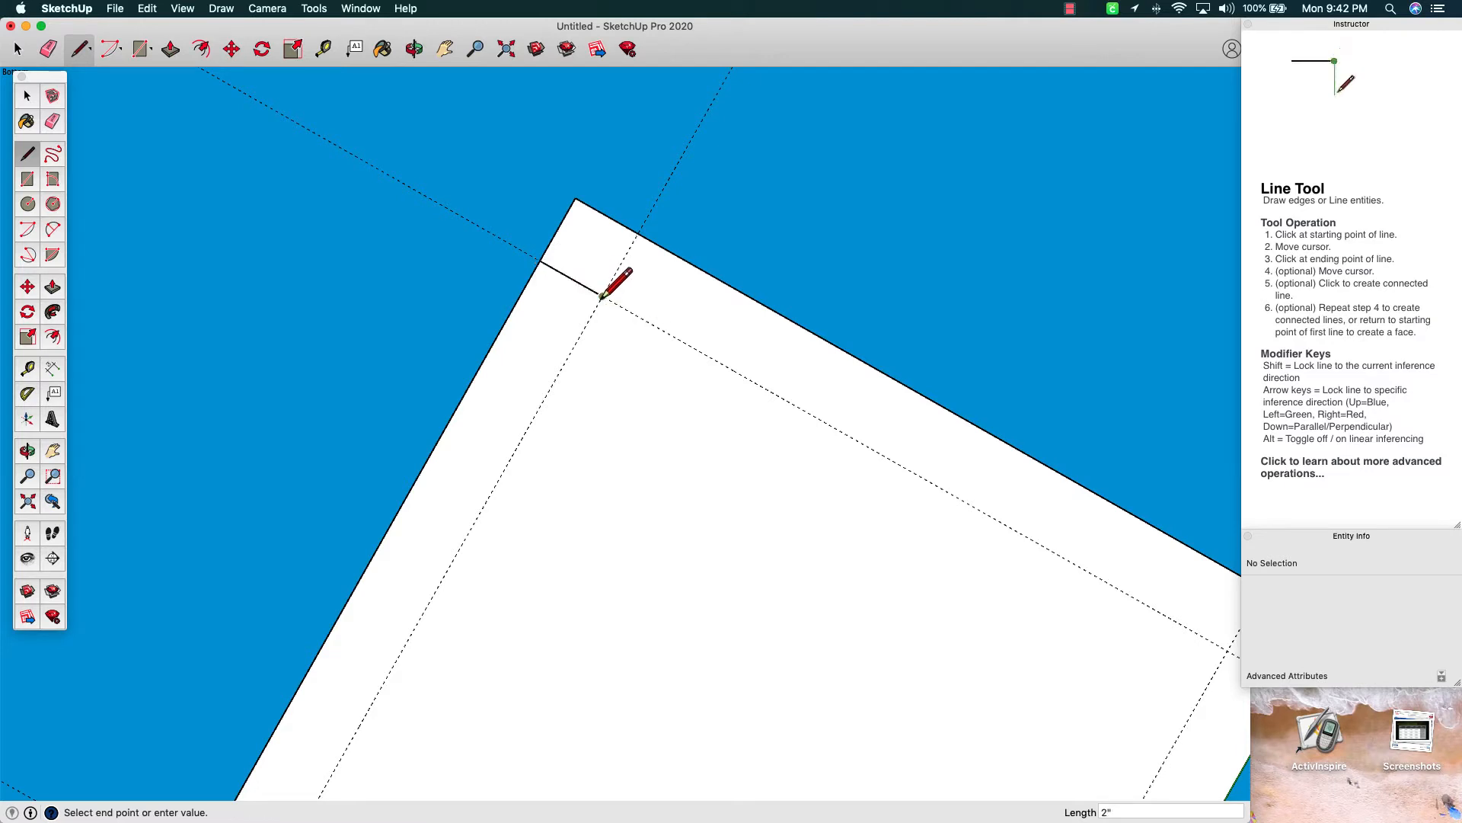
left_click(637, 234)
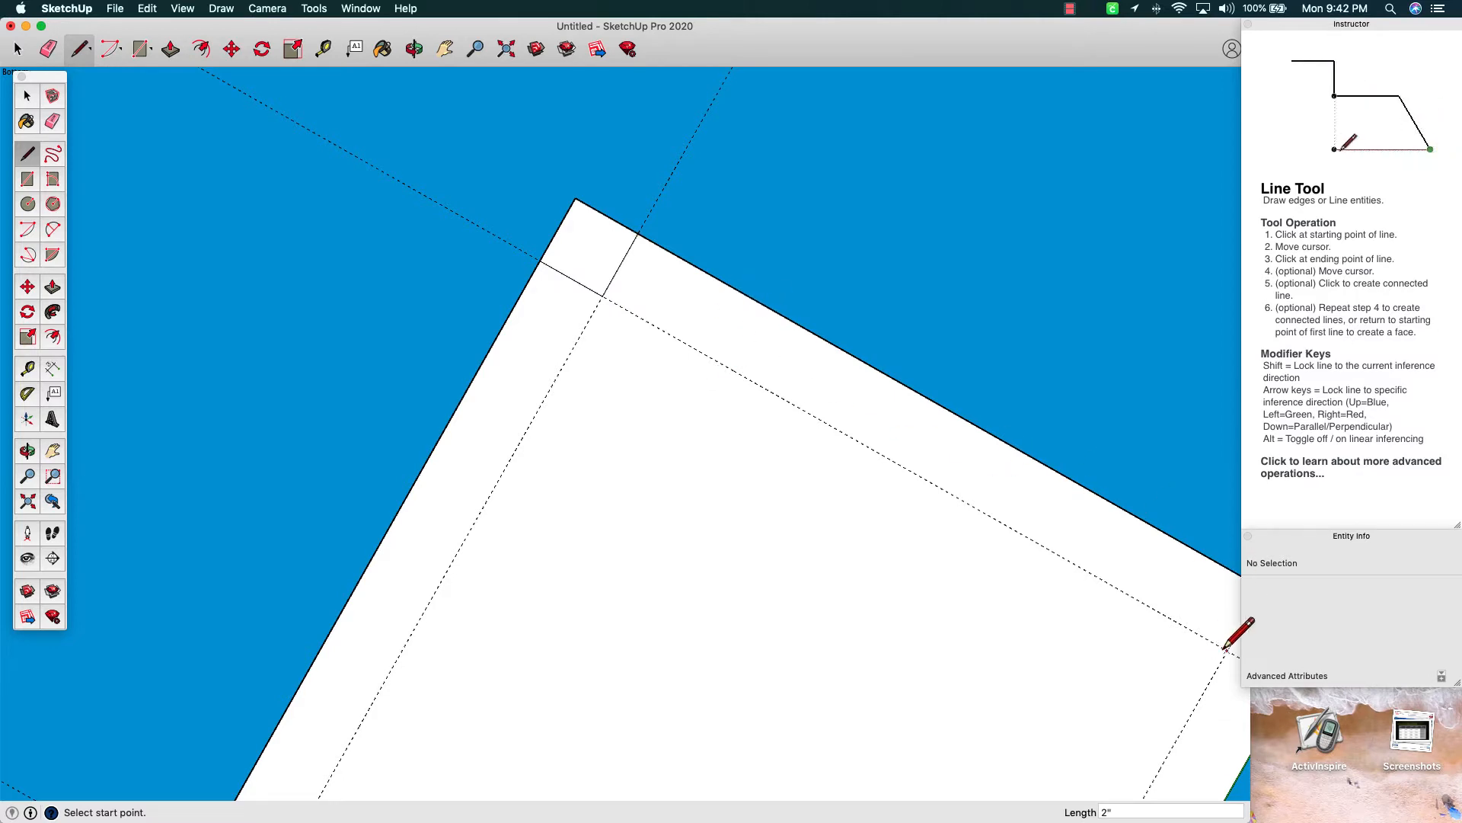
Draw two 2" lines along the guides to form a square at the far underside corner on the green axis
scroll(1225, 650, "up", 3)
scroll(1226, 650, "down", 4)
scroll(1226, 649, "down", 10)
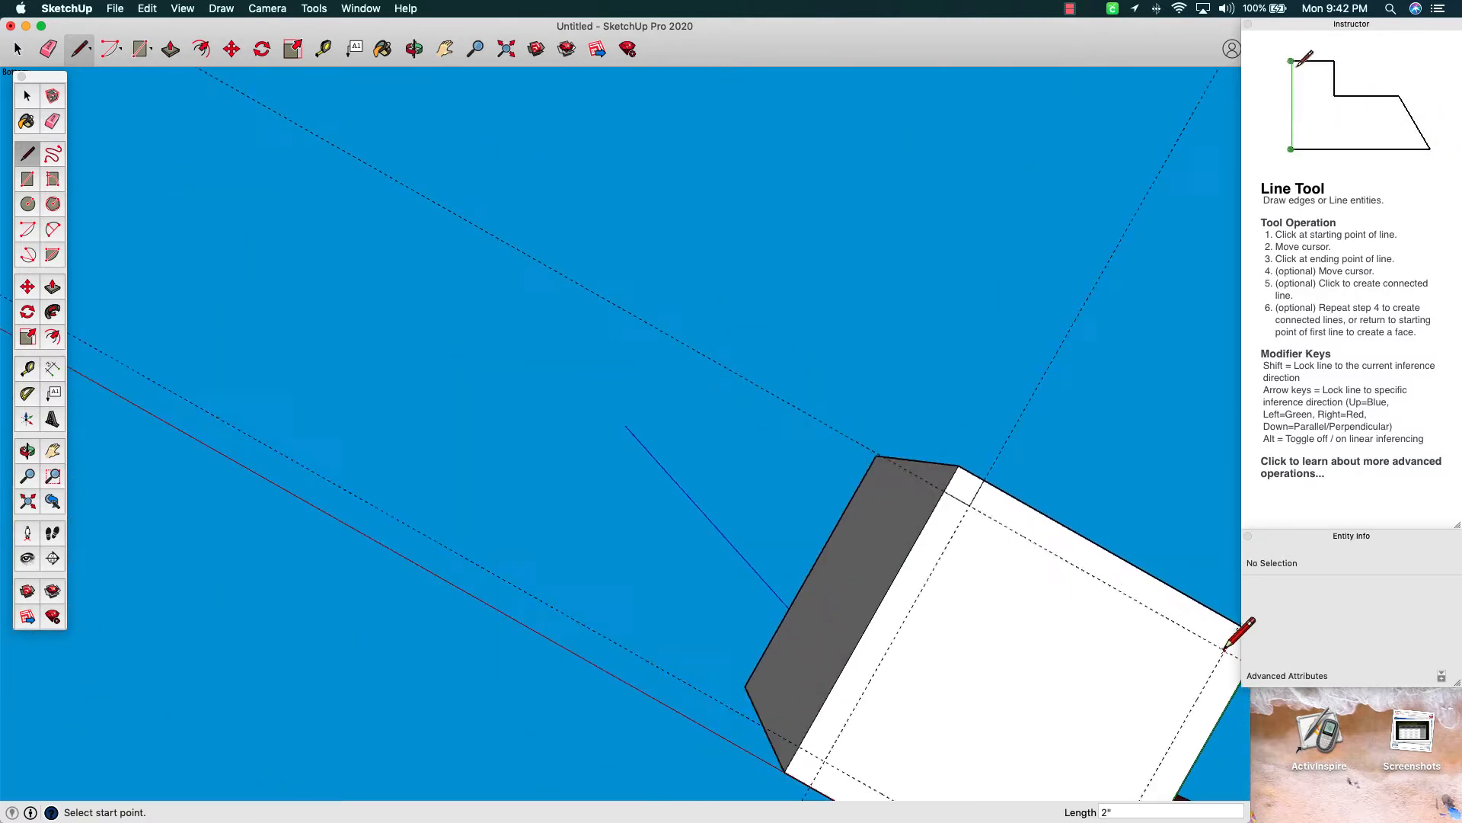
left_click(445, 48)
left_click_drag(996, 549, 434, 313)
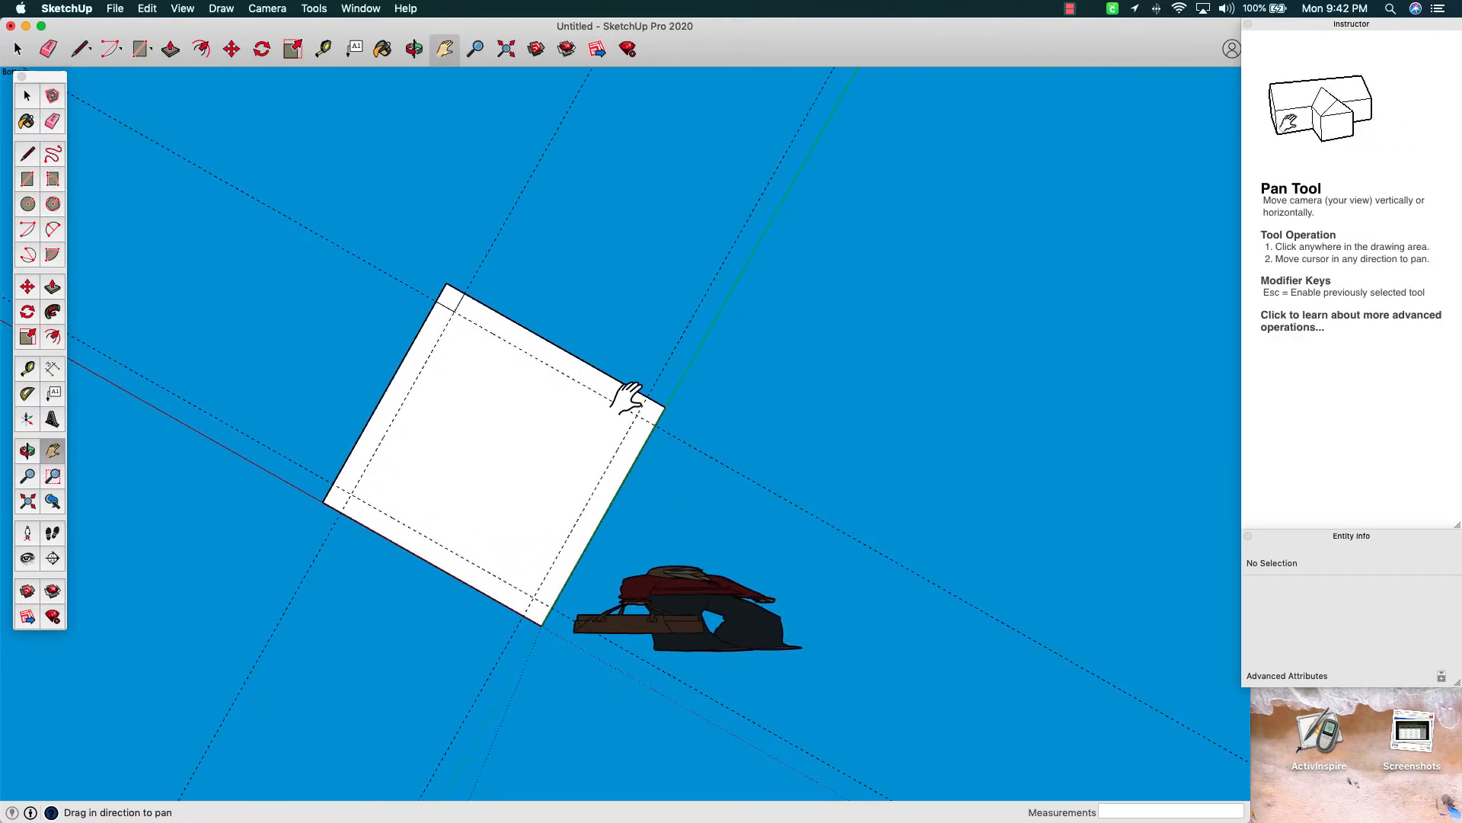
scroll(642, 415, "up", 5)
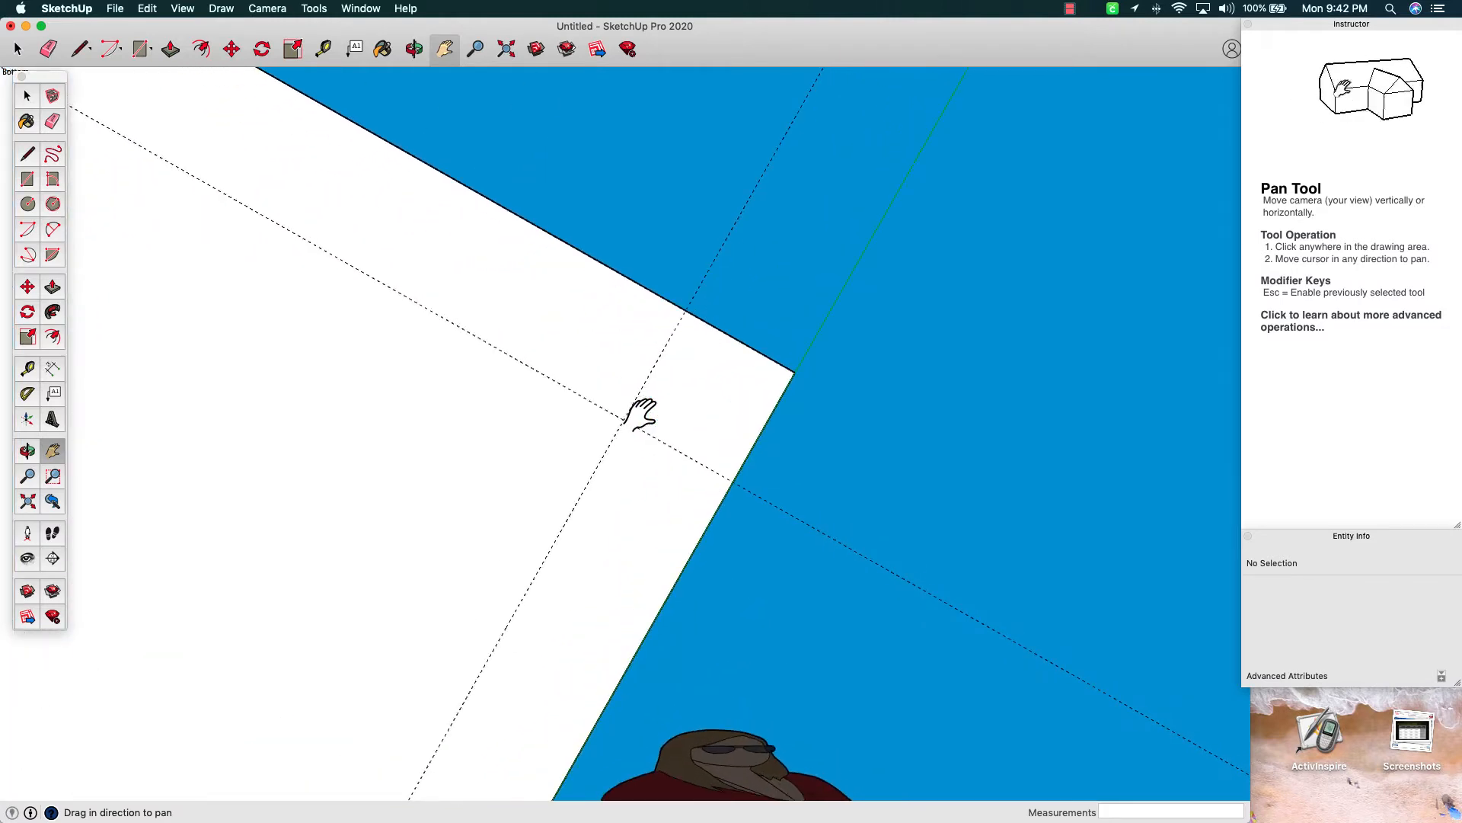
left_click(28, 153)
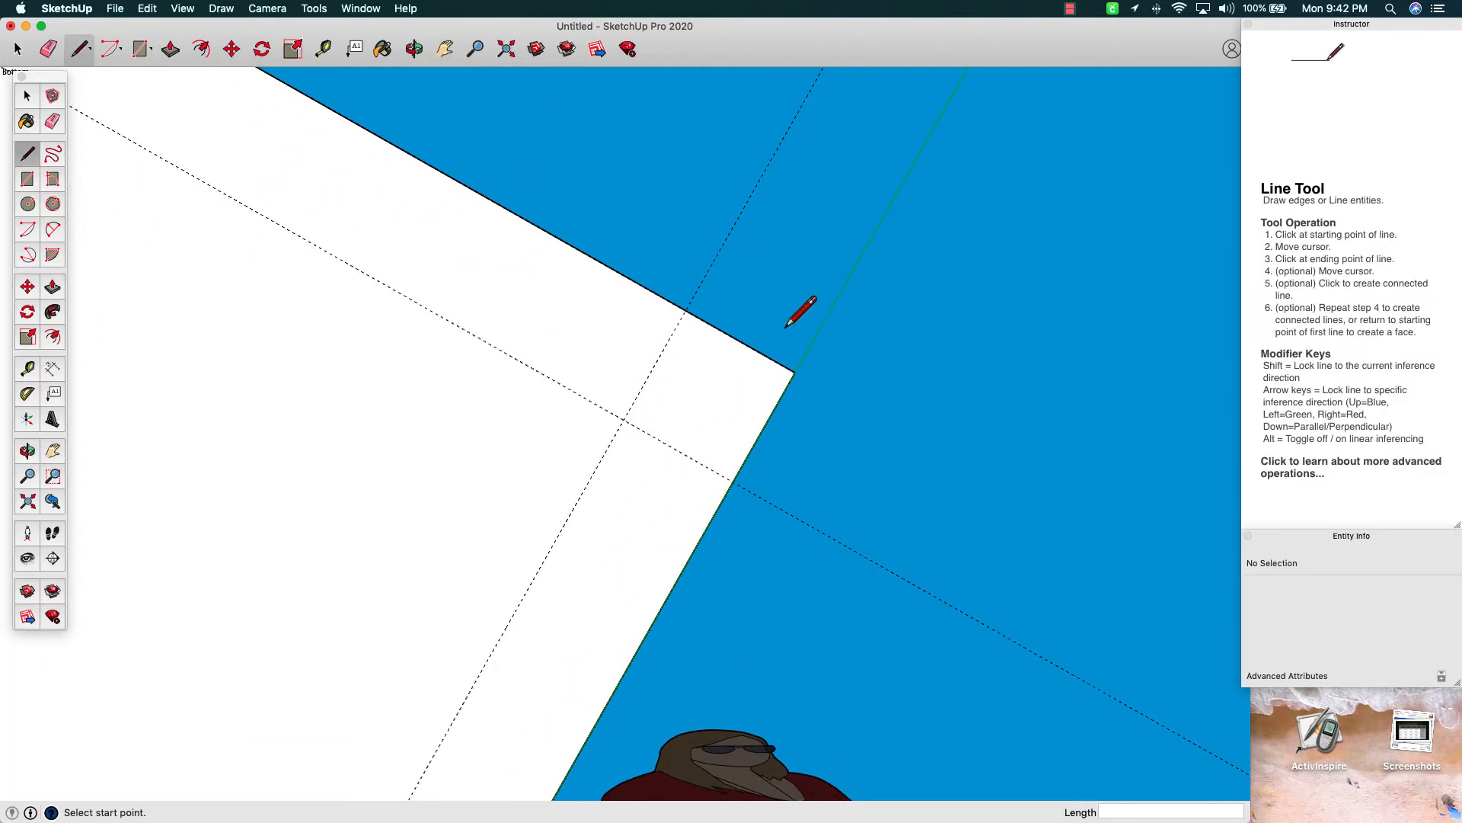
left_click(686, 310)
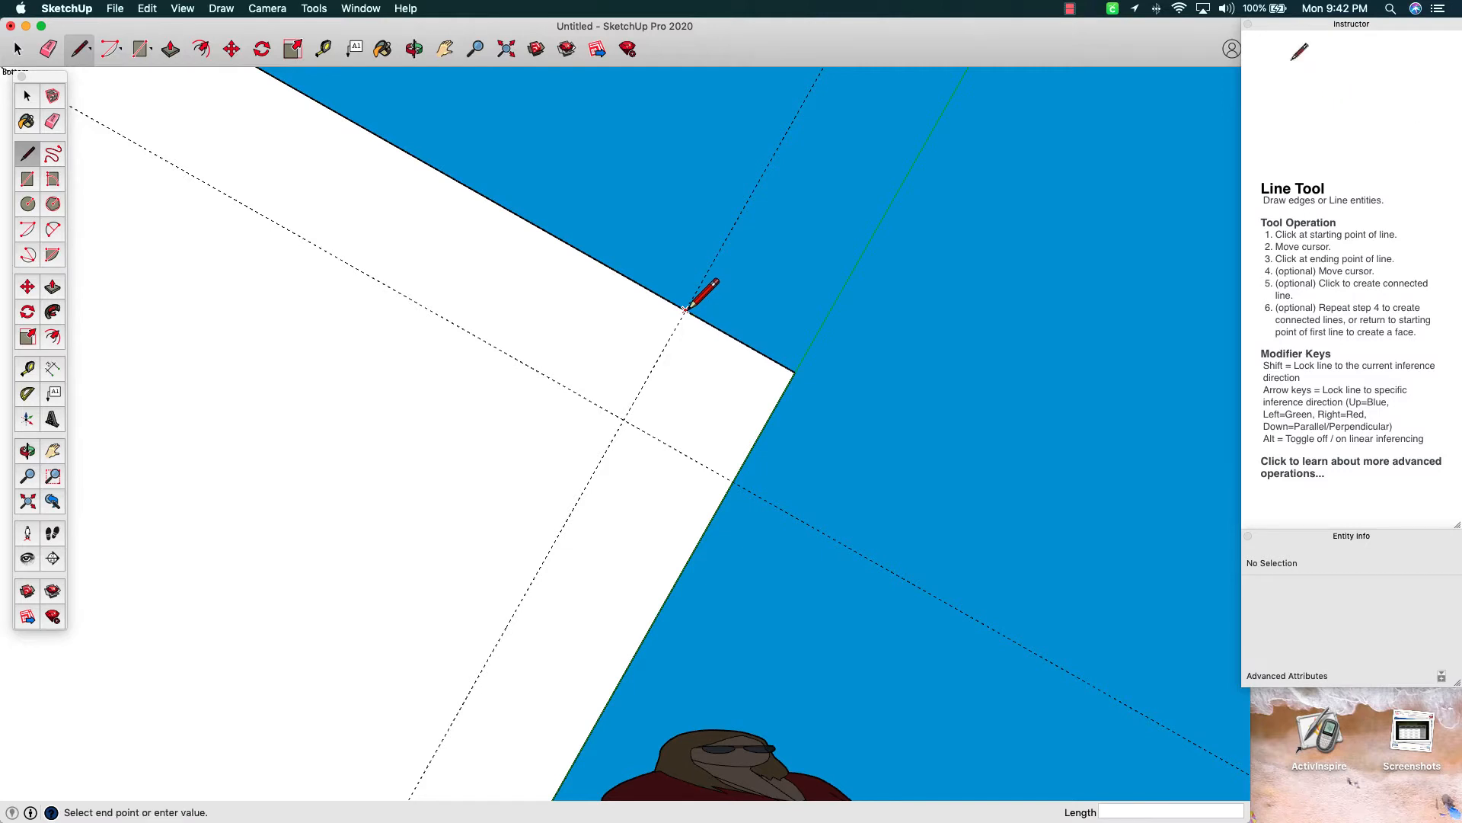
left_click(623, 420)
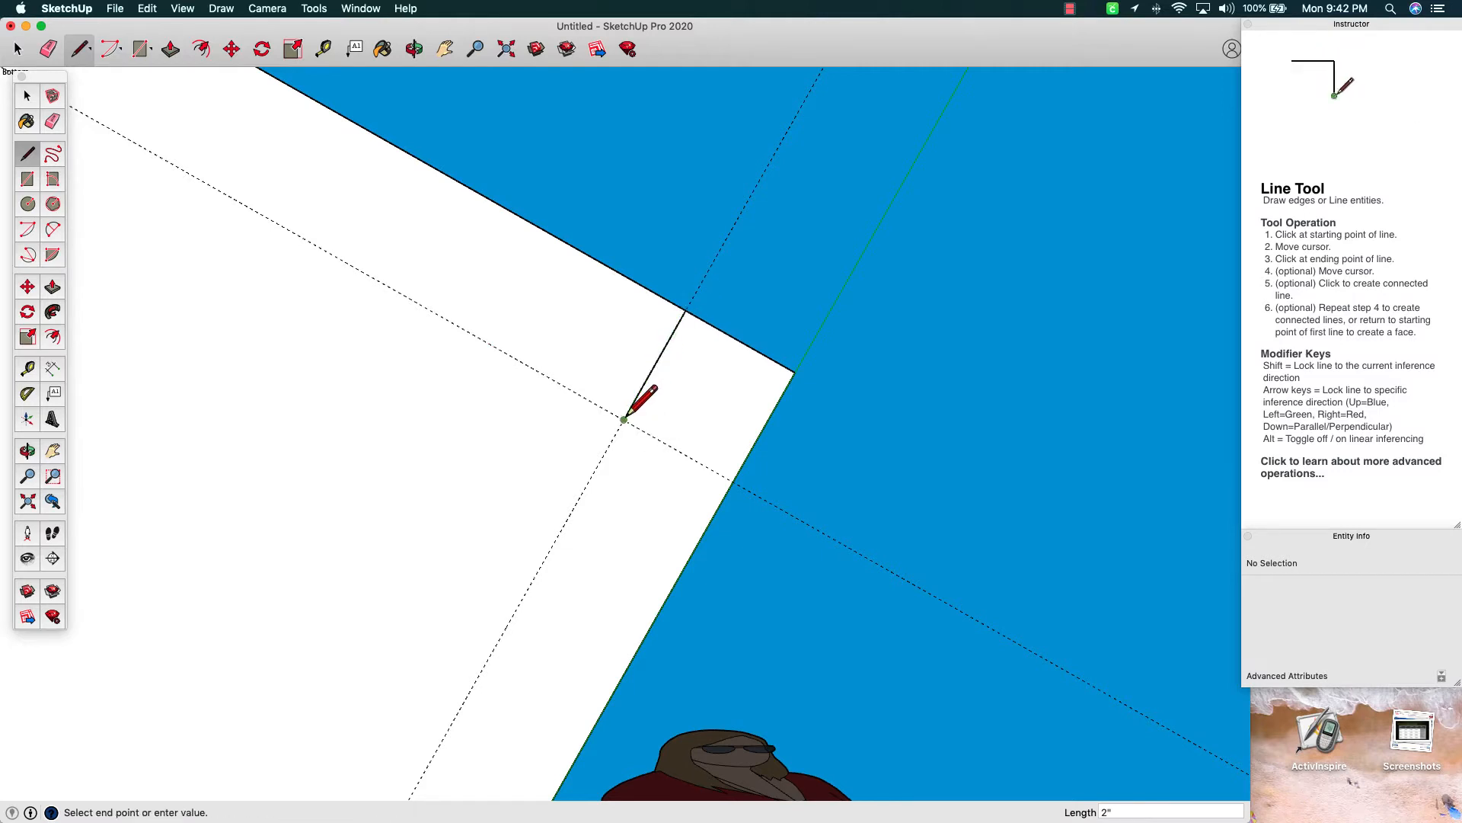
left_click(733, 481)
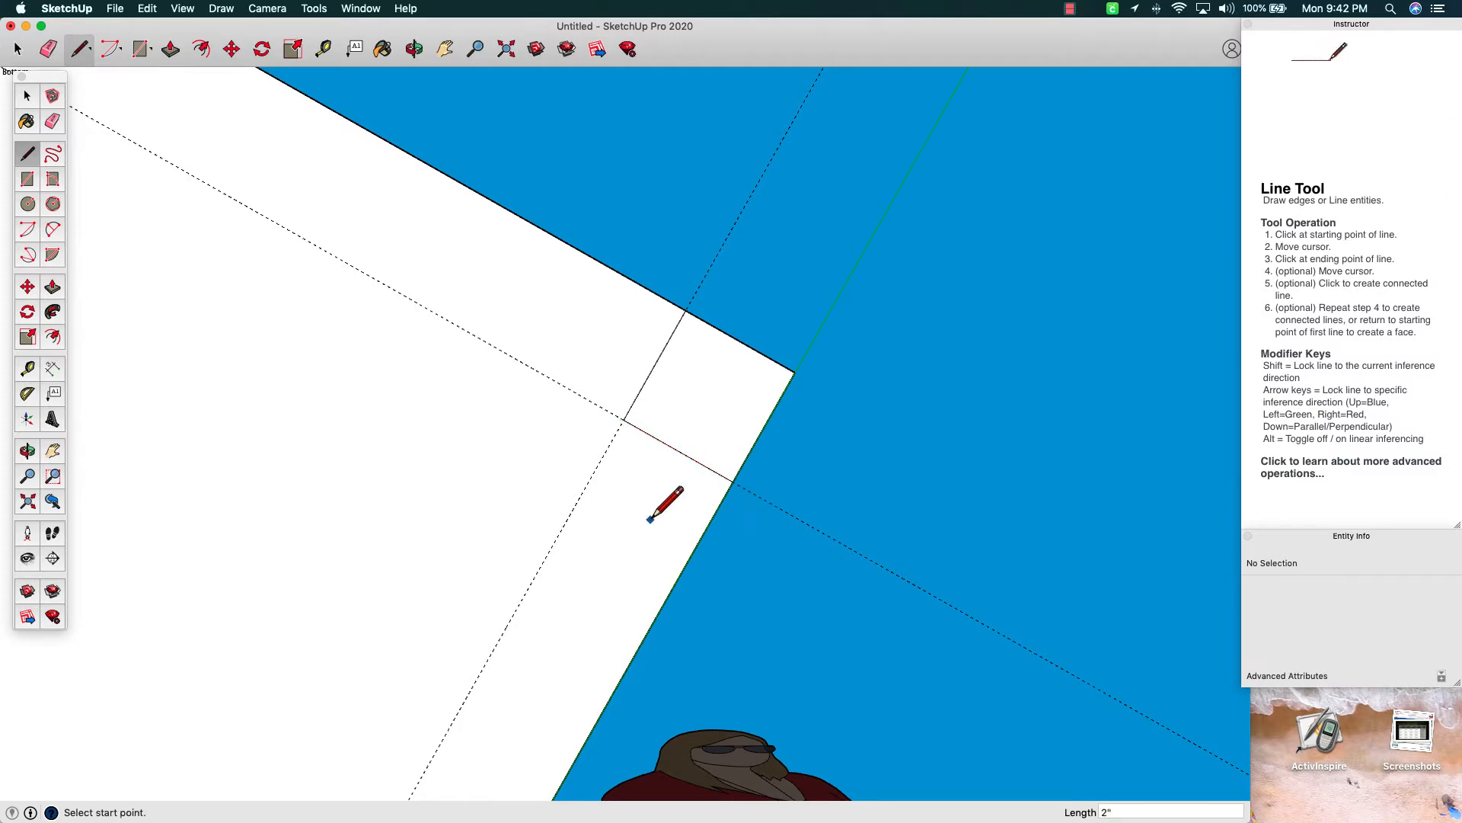
Draw two 2" lines along the guides to form a square at the underside corner on the origin
scroll(651, 518, "down", 5)
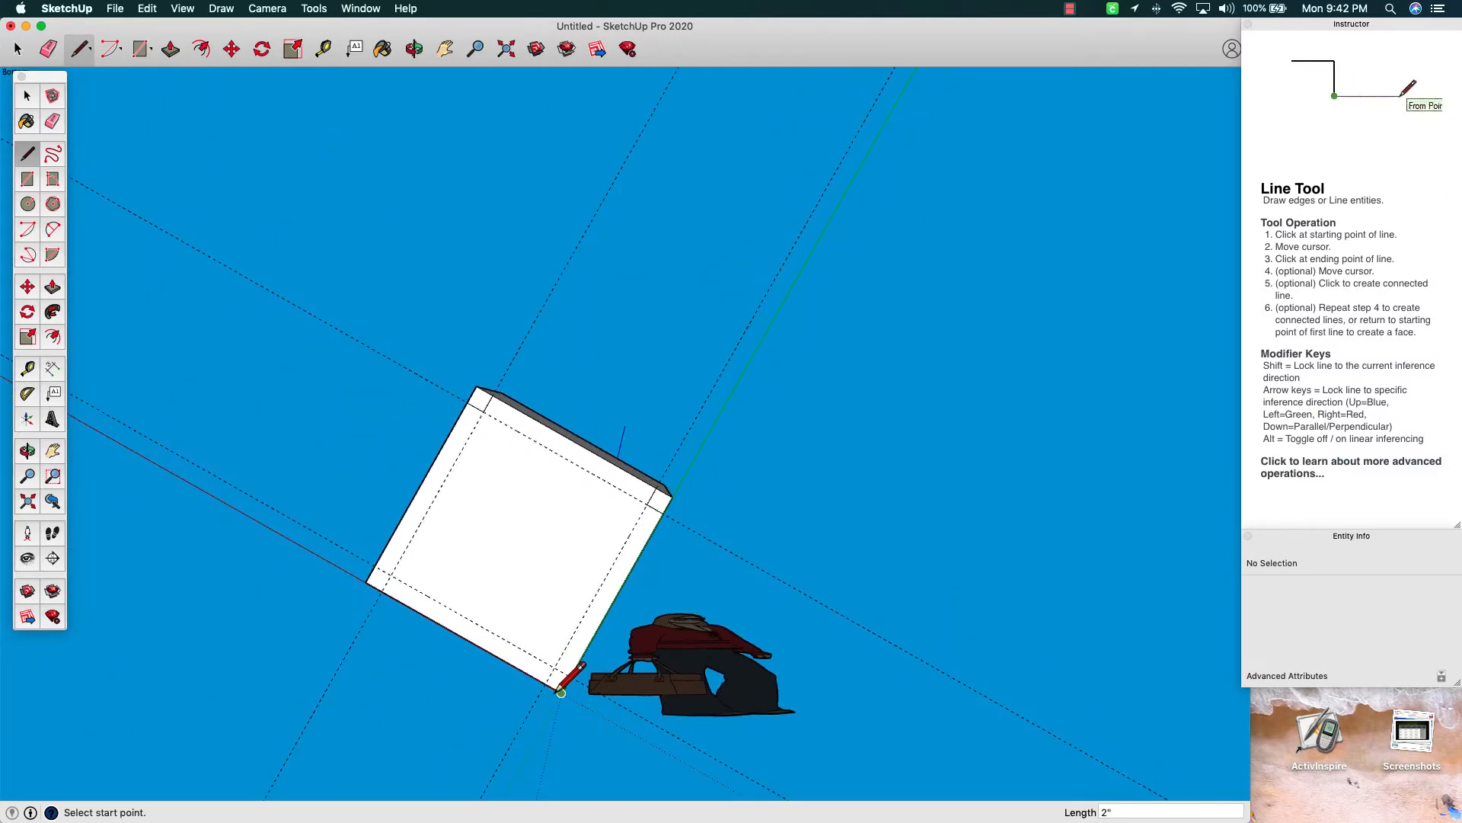
scroll(563, 670, "up", 6)
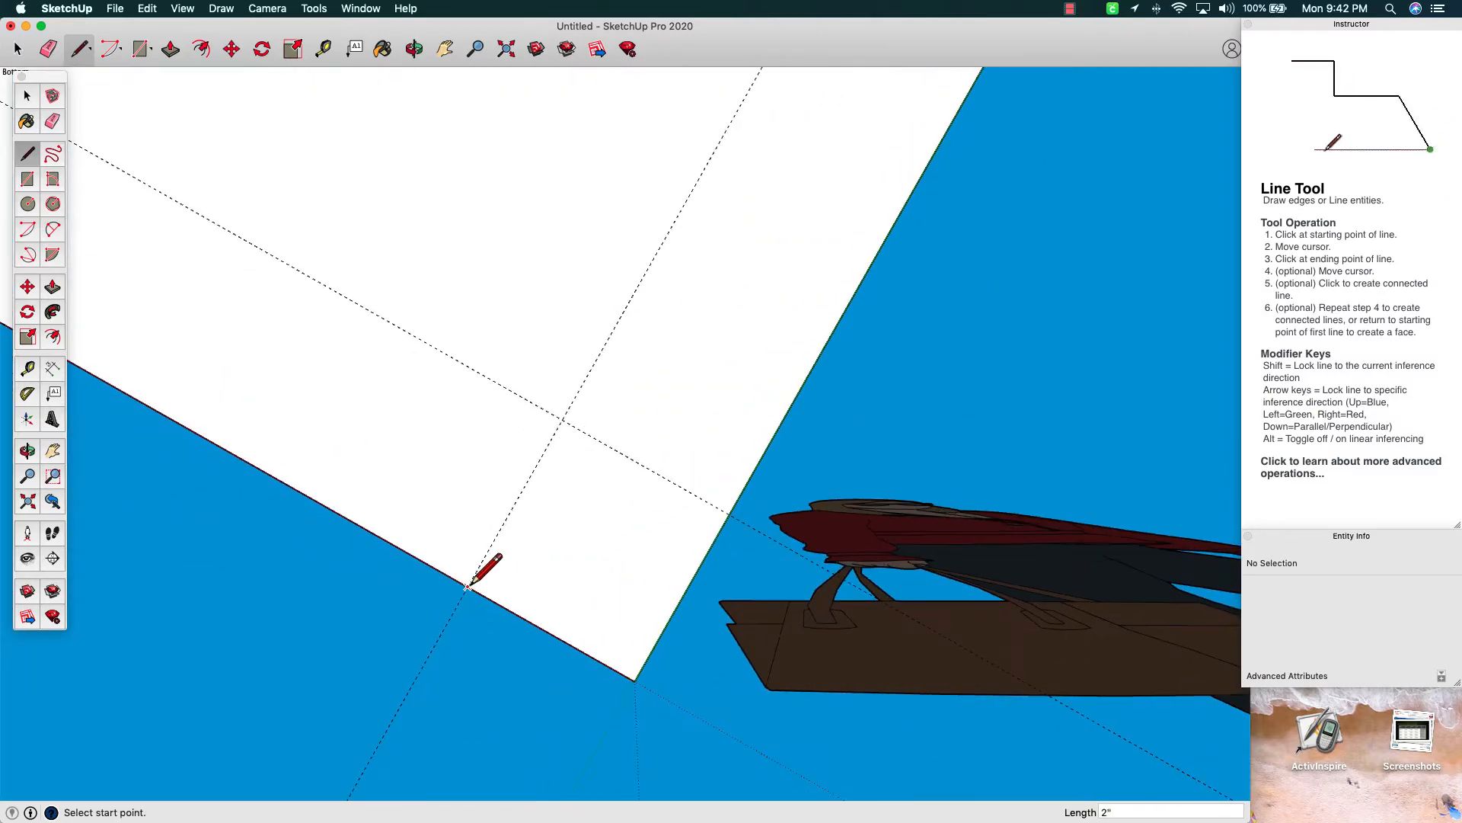
left_click(469, 586)
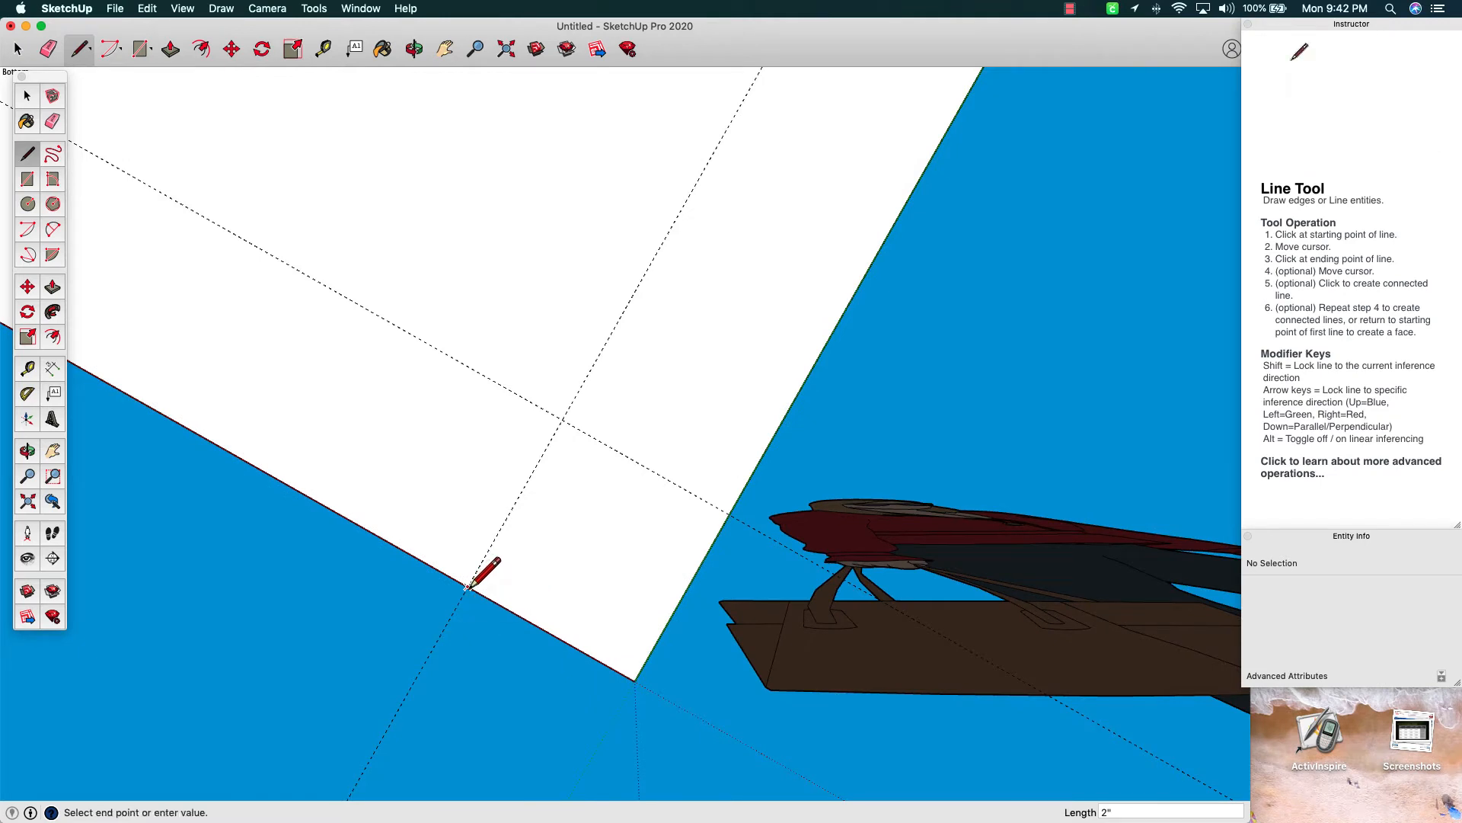
left_click(562, 419)
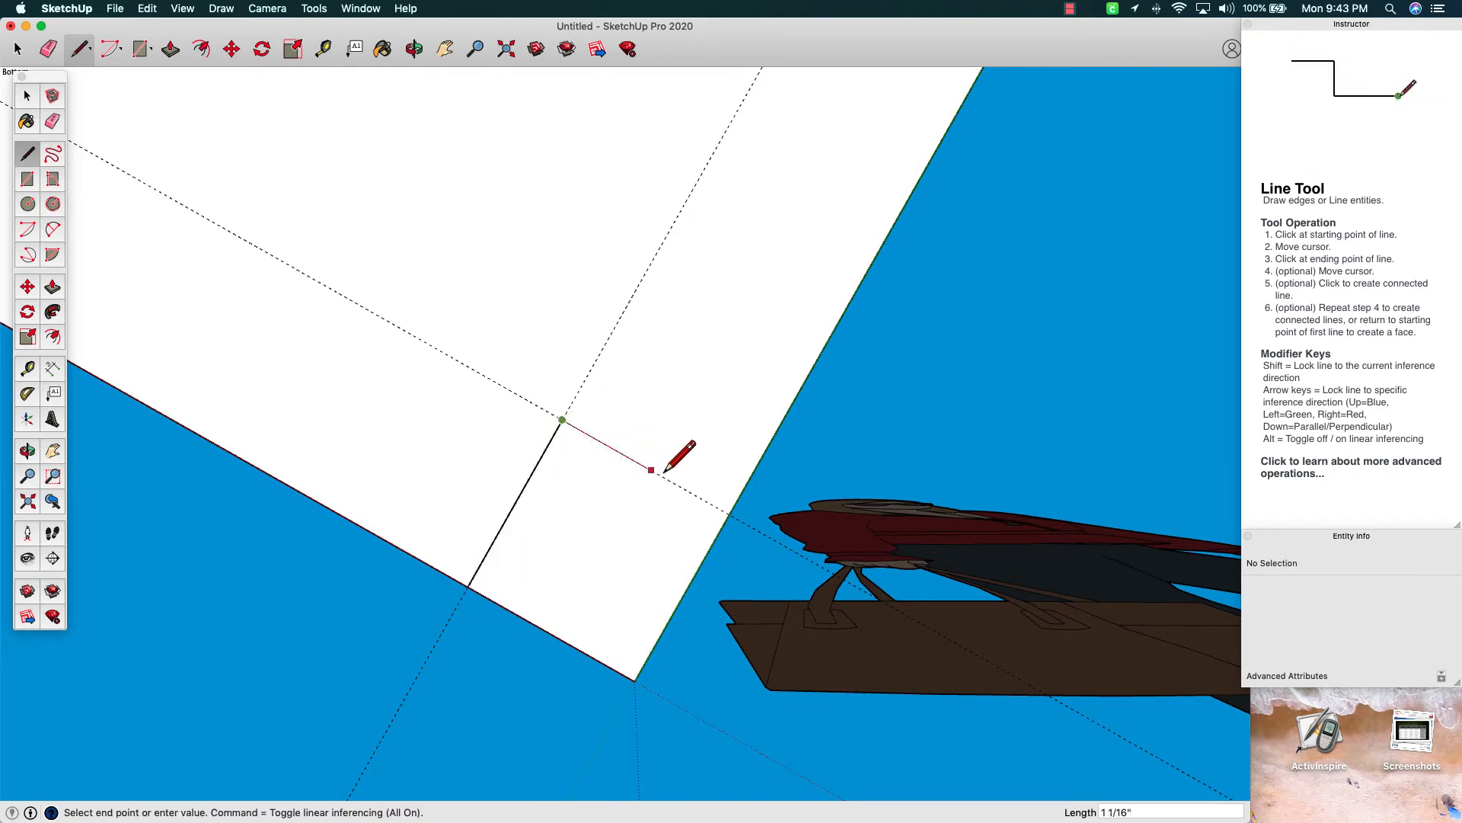
left_click(728, 512)
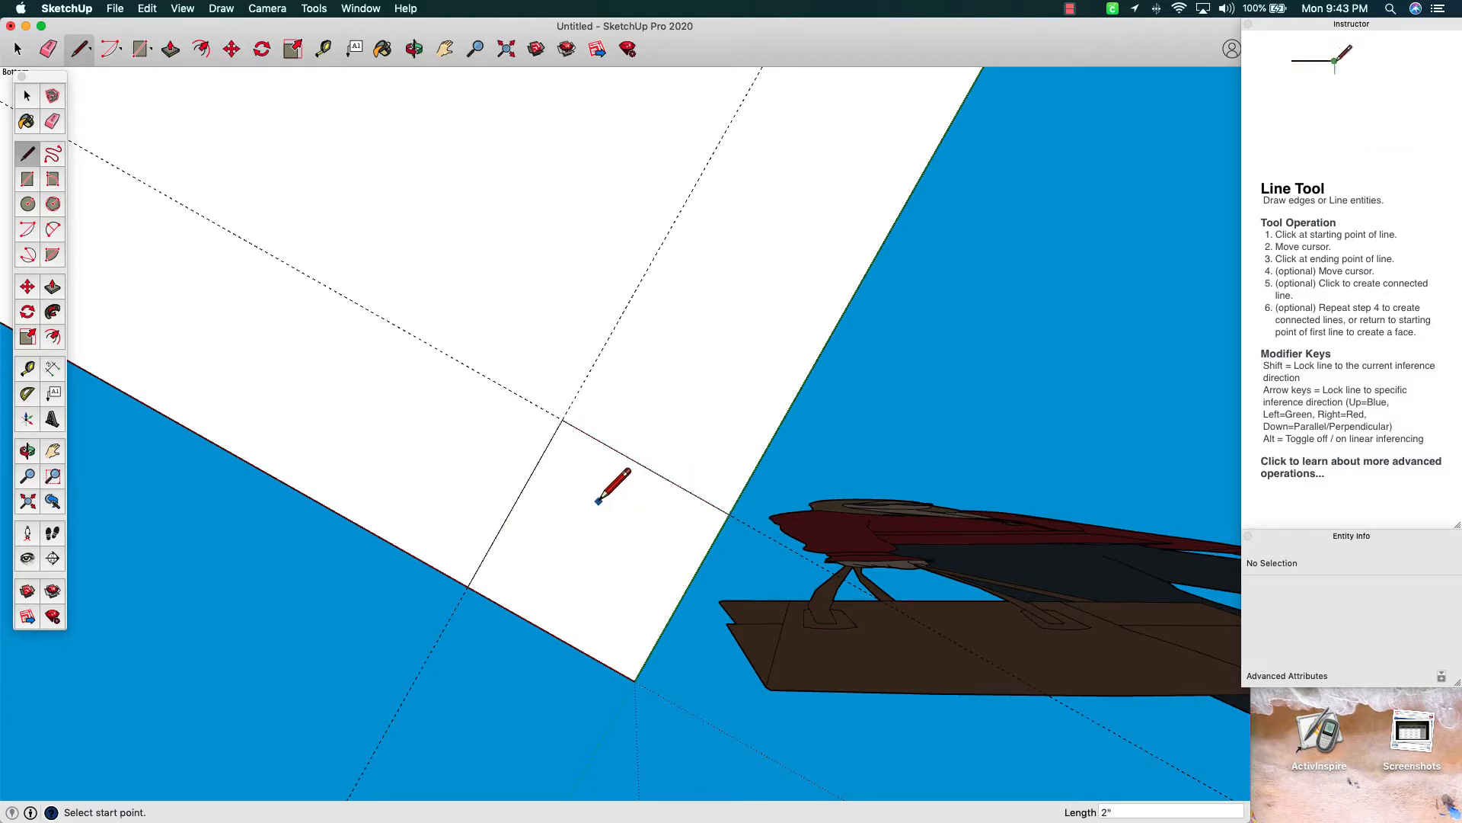
Draw two 2" lines along the guides to form a square at the remaining underside corner on the red axis
scroll(599, 500, "down", 5)
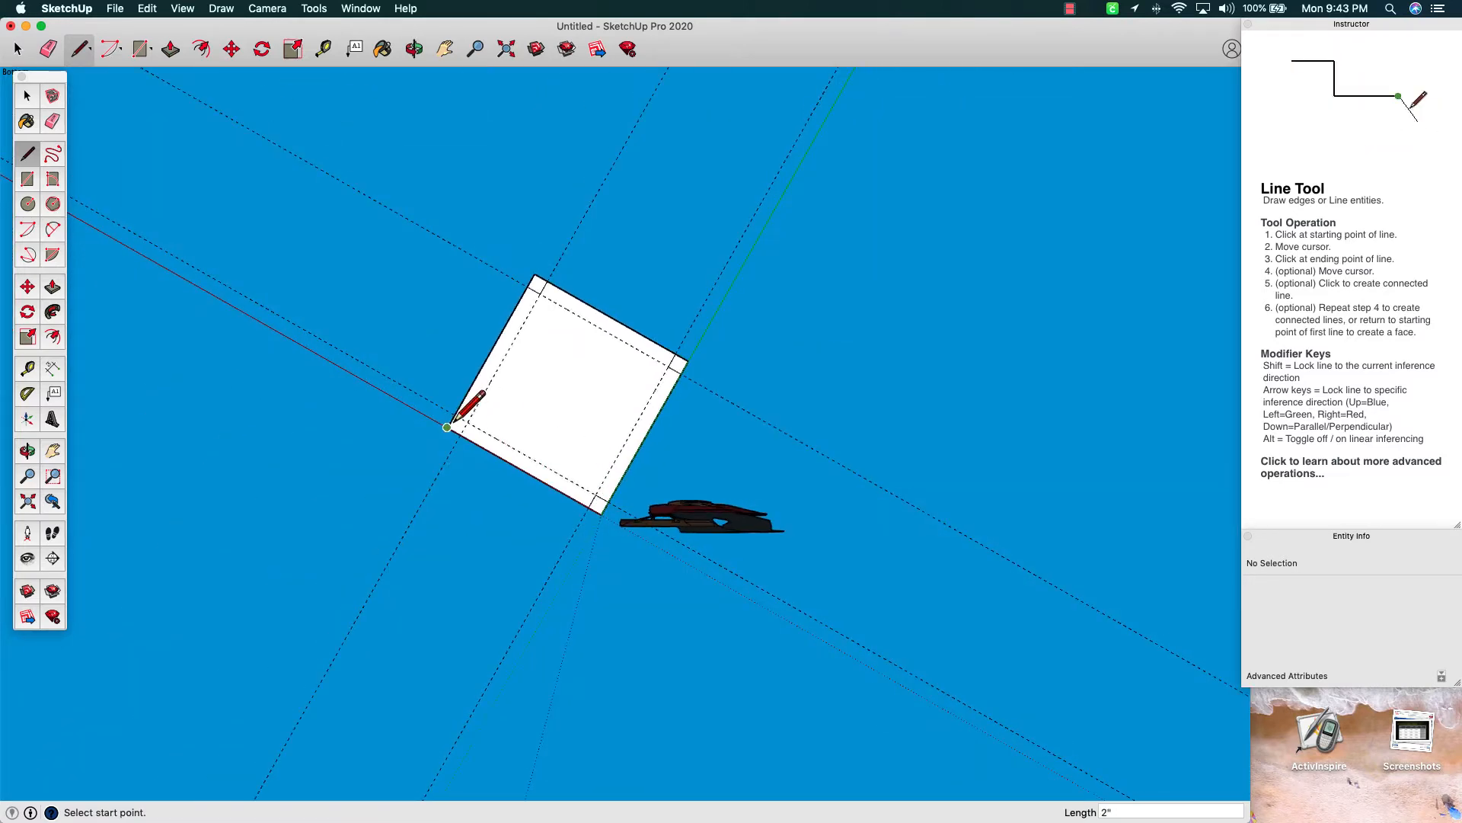
scroll(461, 422, "up", 10)
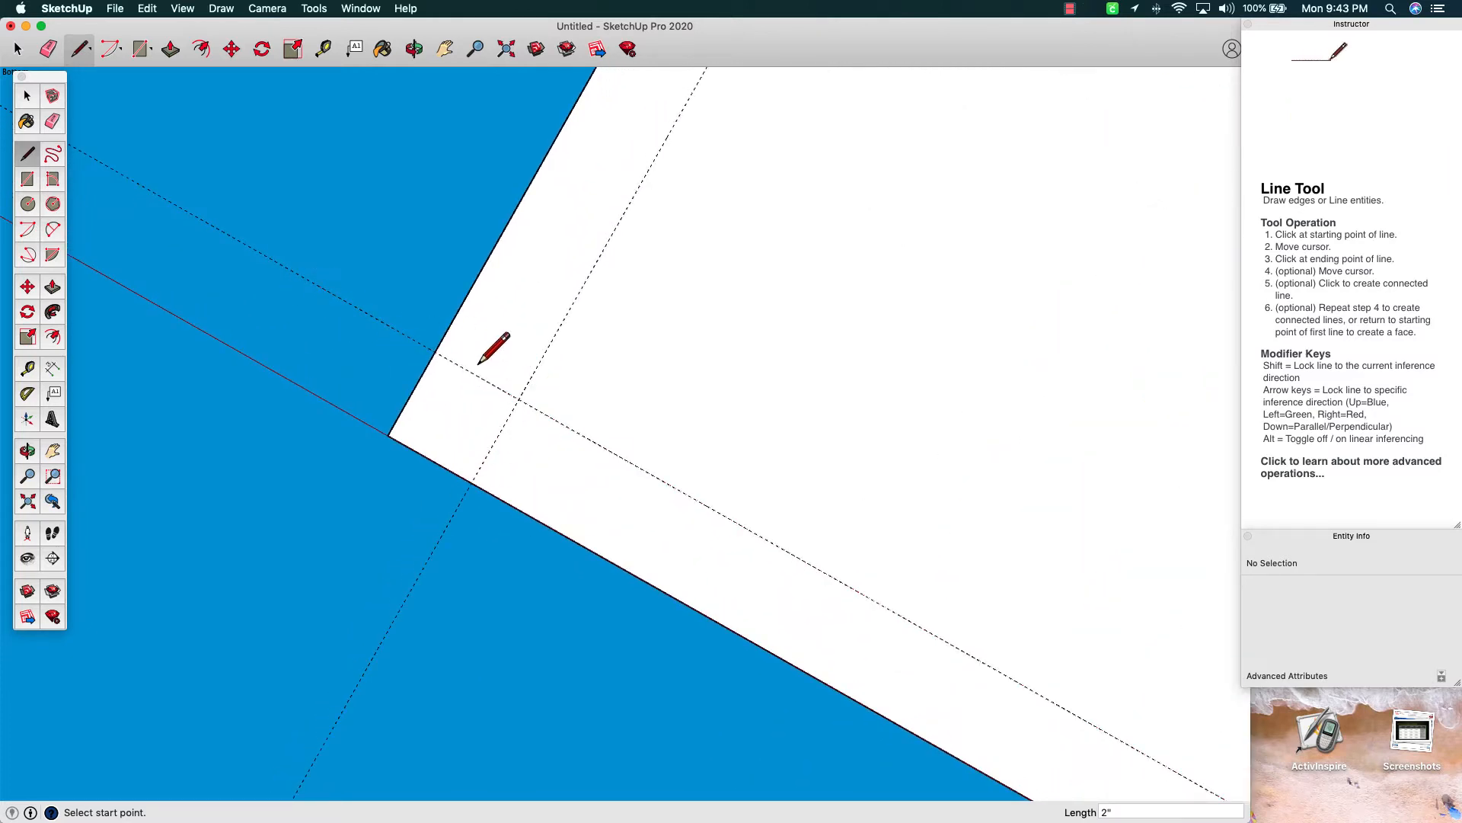
left_click(433, 351)
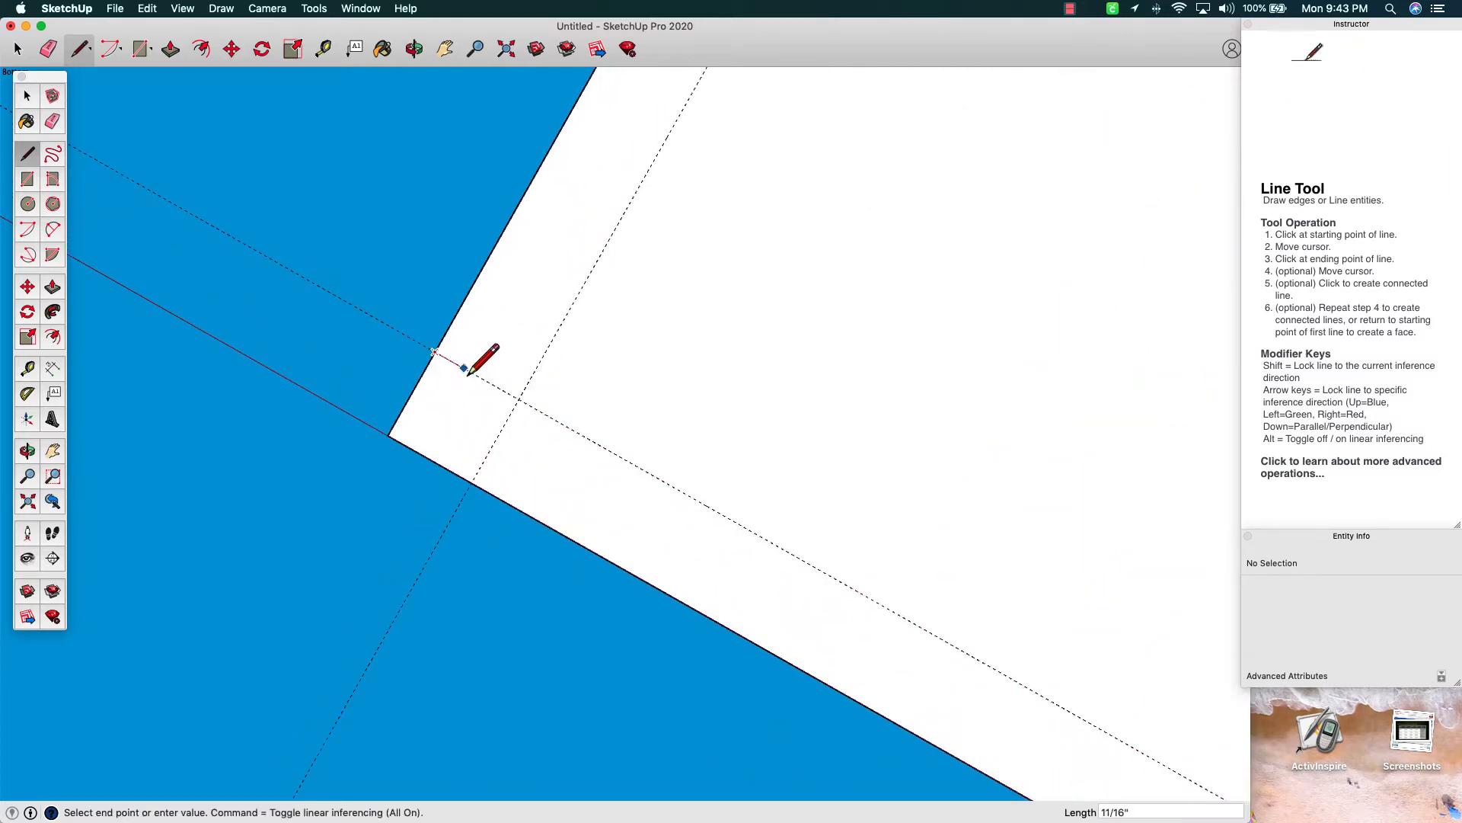
left_click(519, 398)
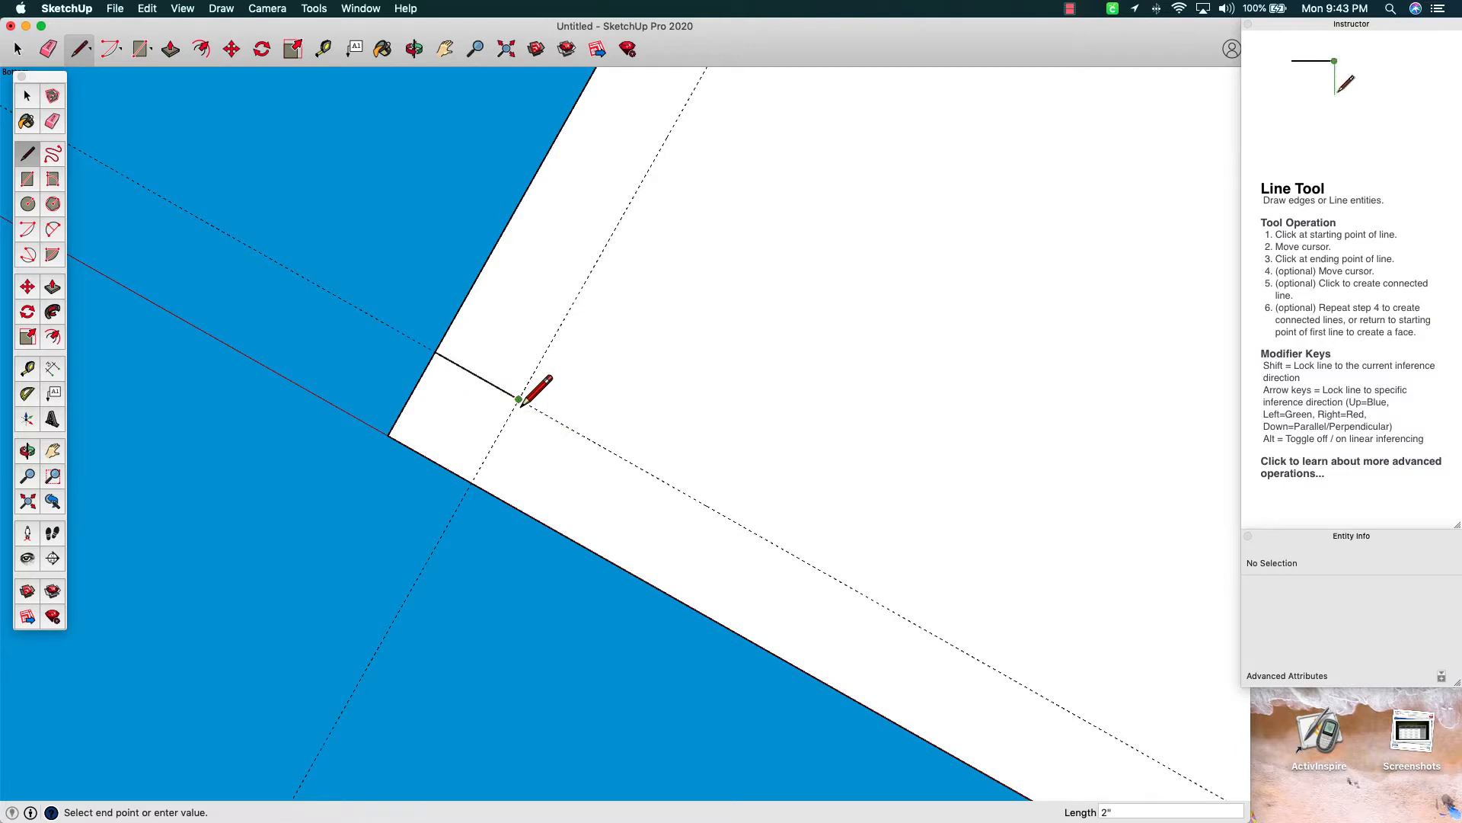
left_click(471, 482)
scroll(517, 338, "down", 4)
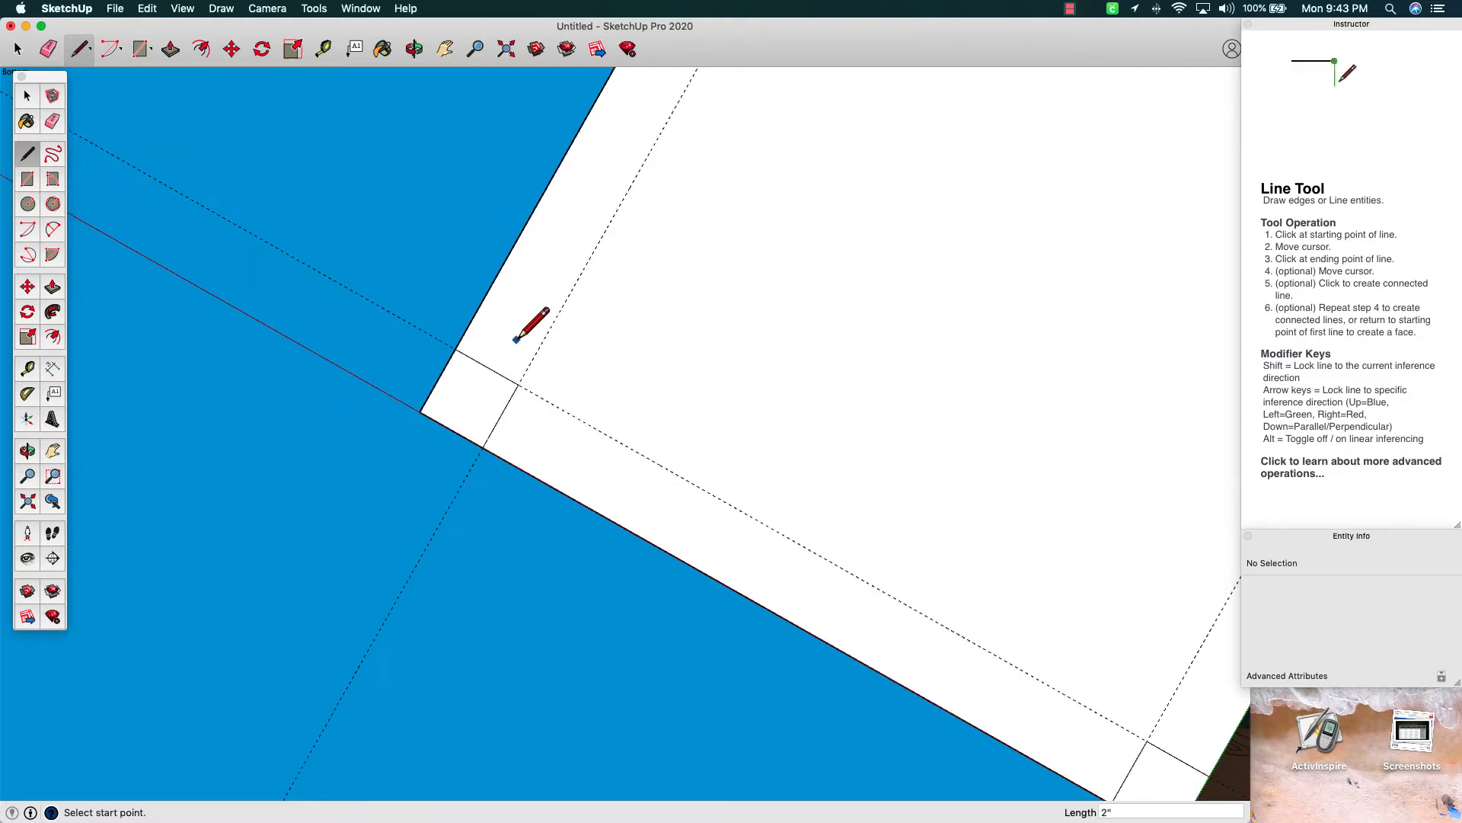
scroll(517, 339, "down", 1)
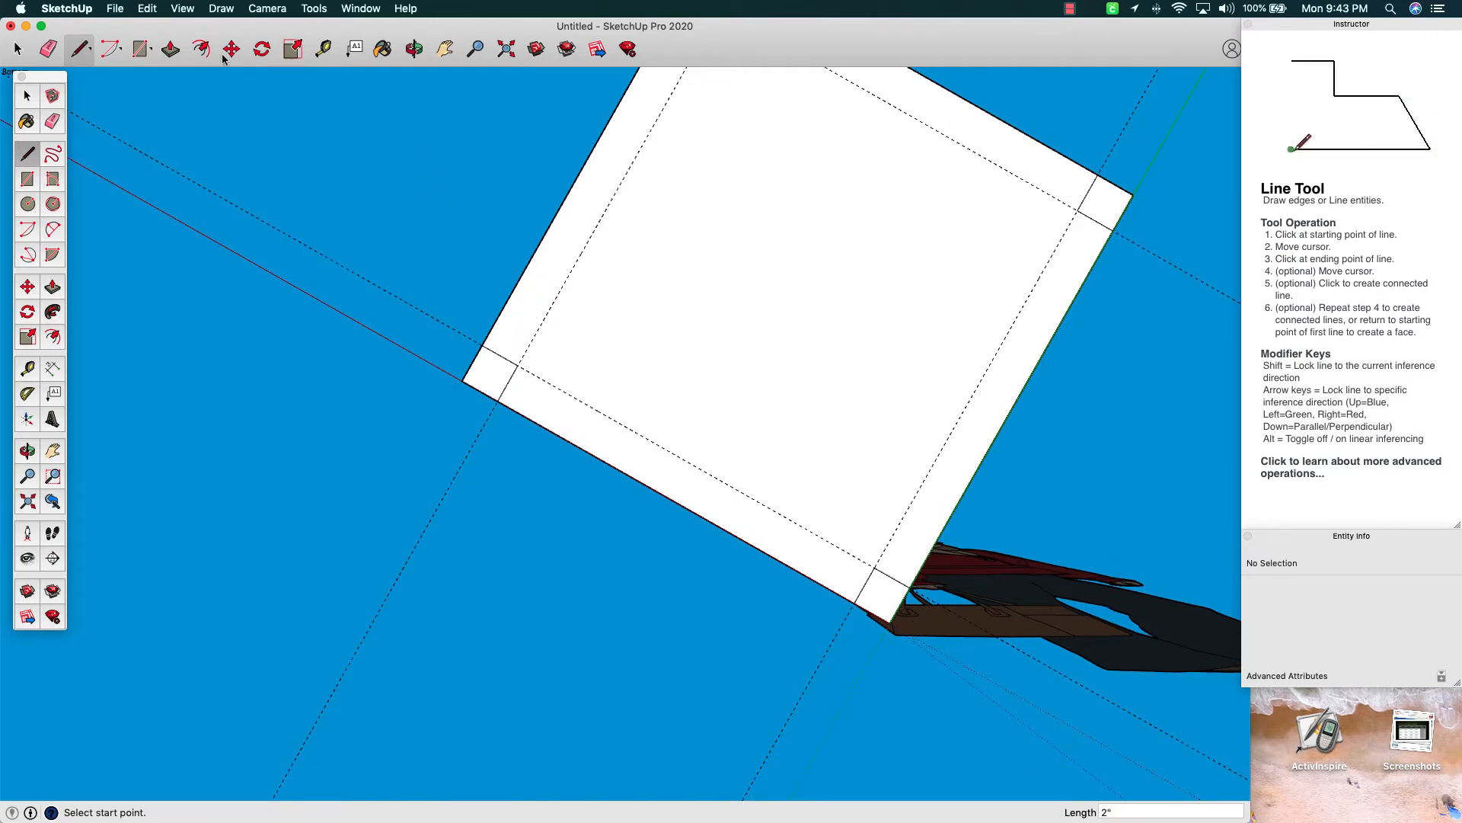
Push/Pull the large underside face between the corner squares 2' up into the box, leaving four legs
left_click(413, 48)
left_click_drag(467, 130, 342, 477)
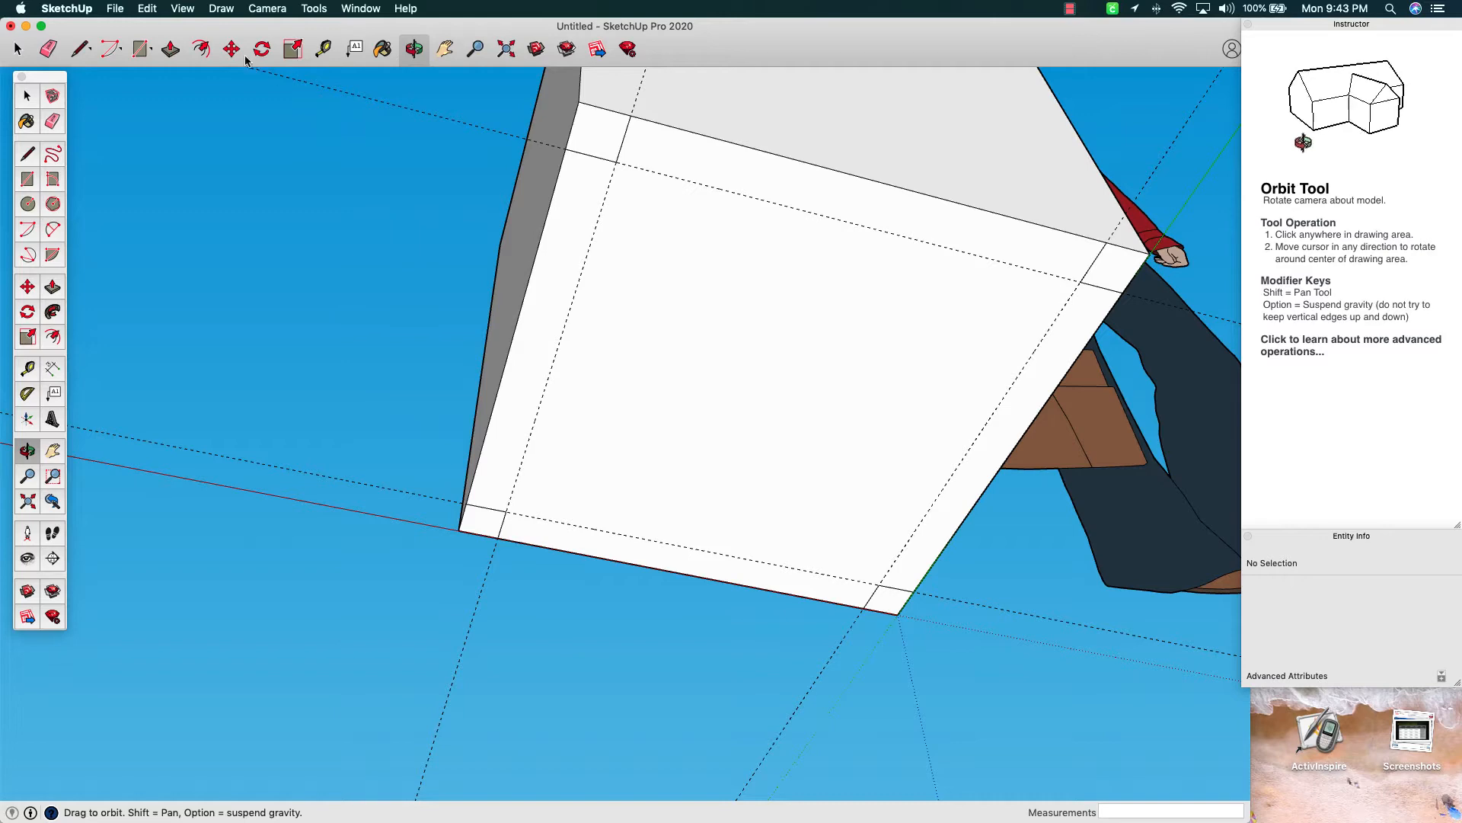
left_click(169, 50)
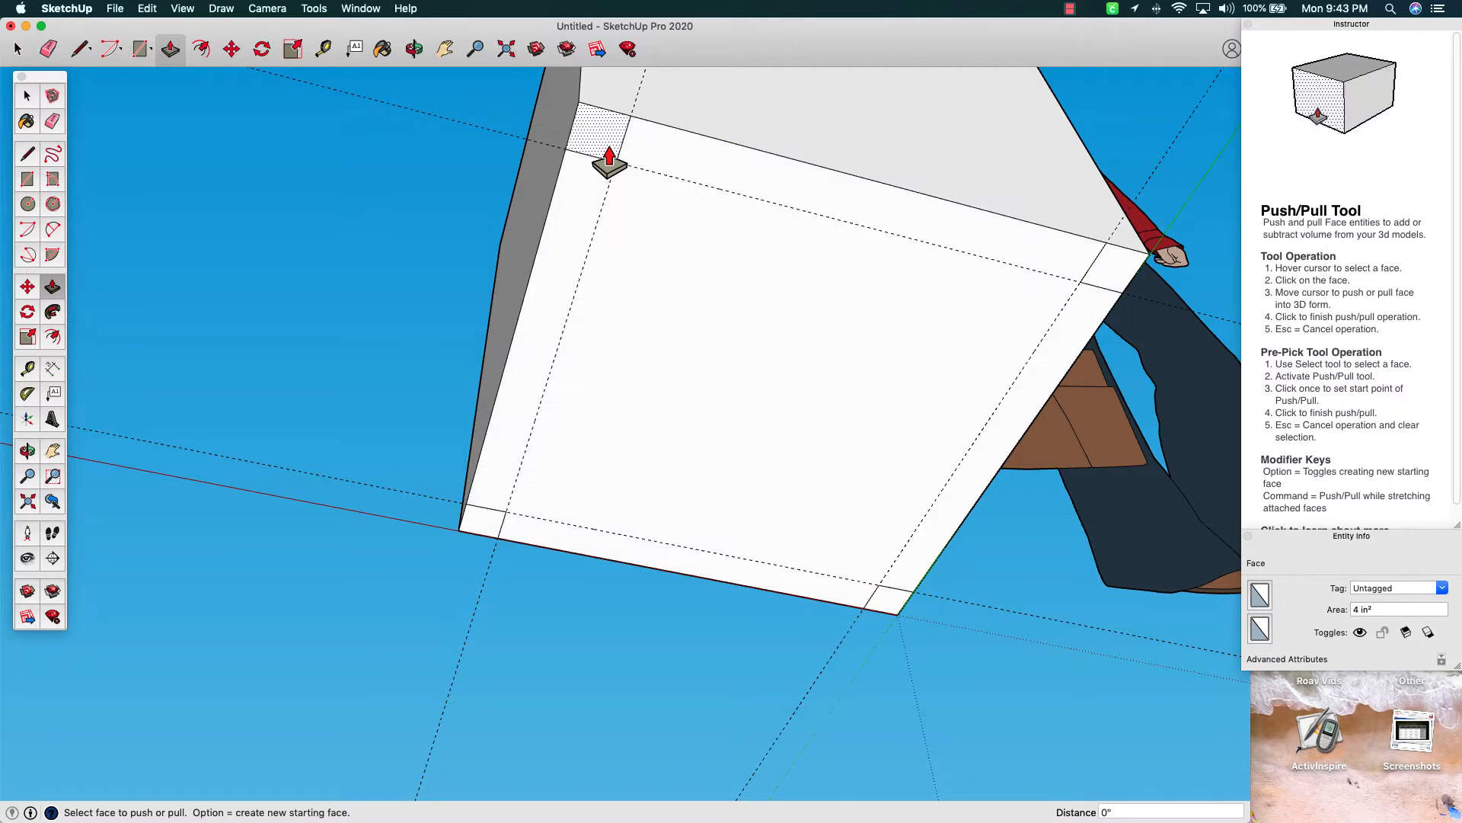
left_click(683, 349)
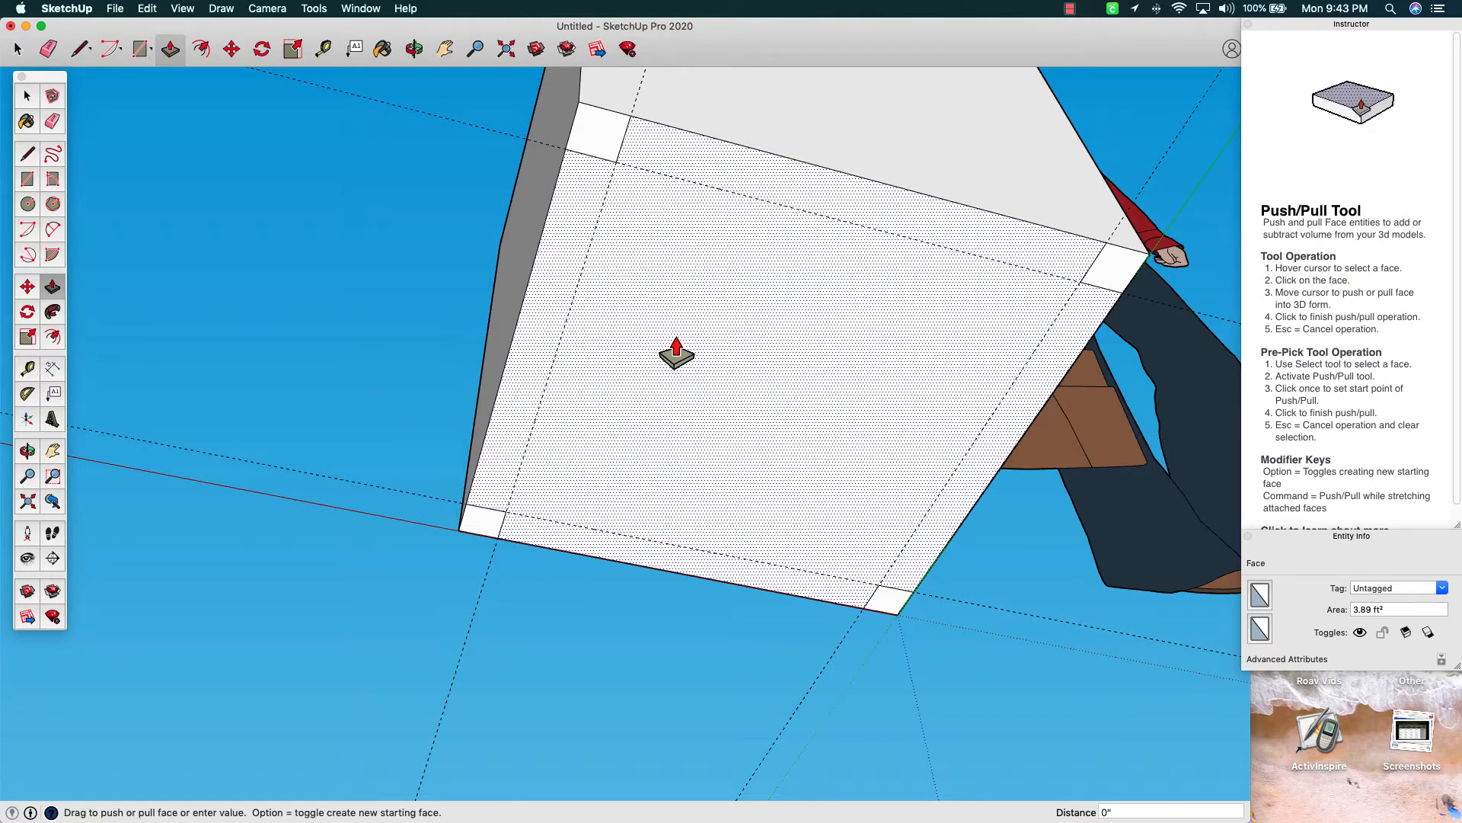
left_click(698, 260)
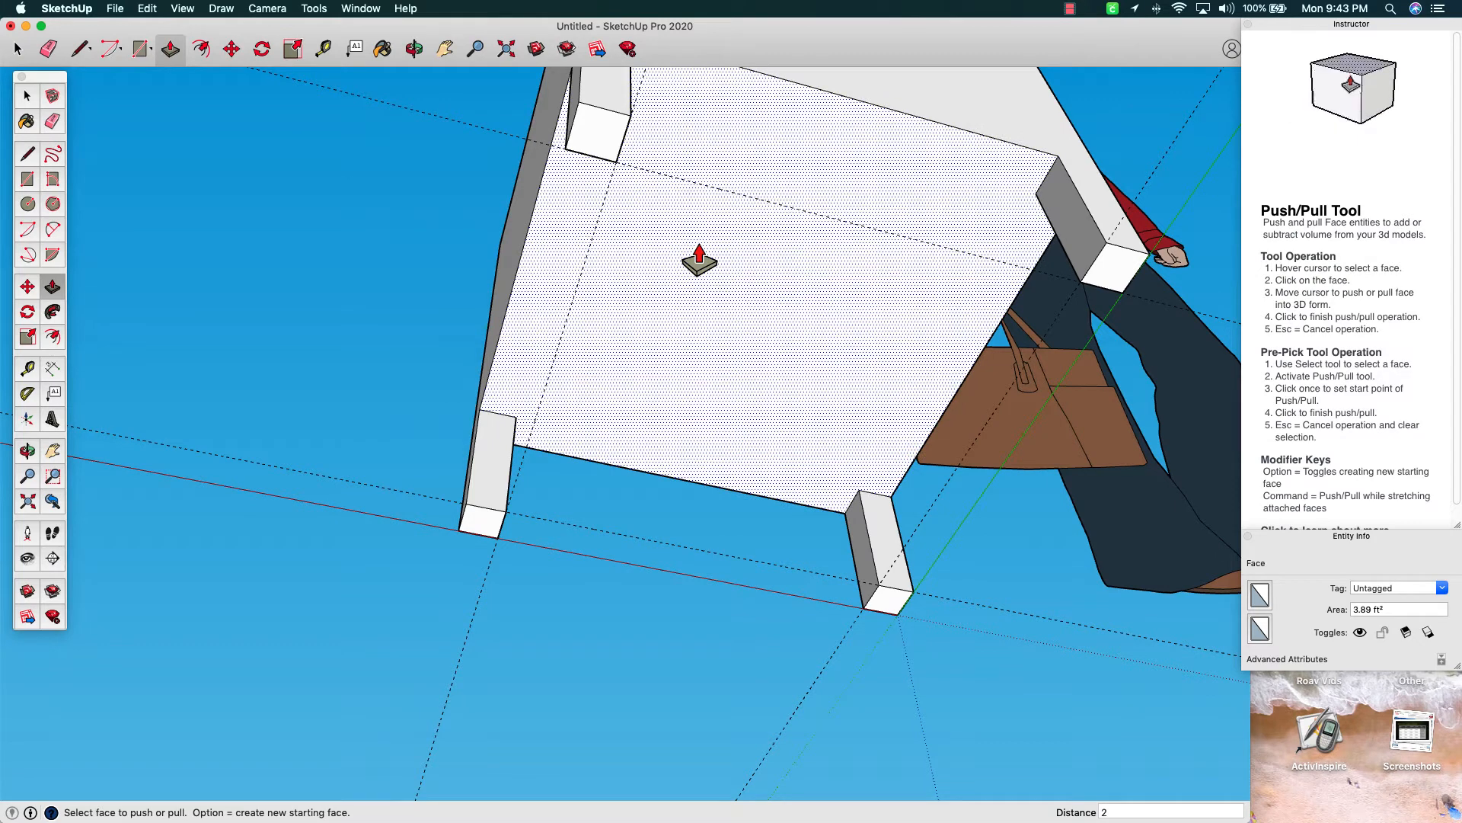
left_click(699, 261)
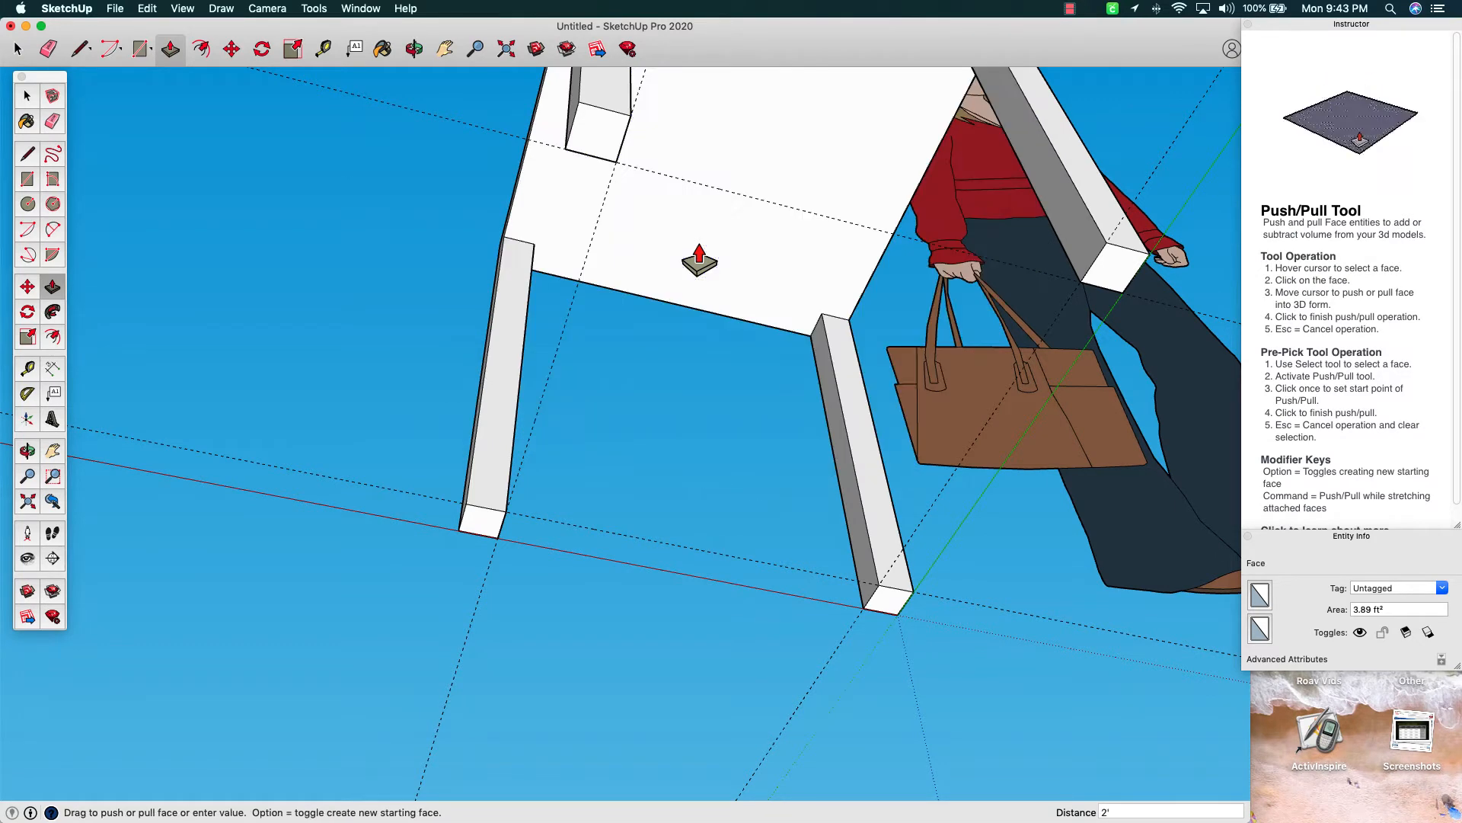
left_click(716, 183)
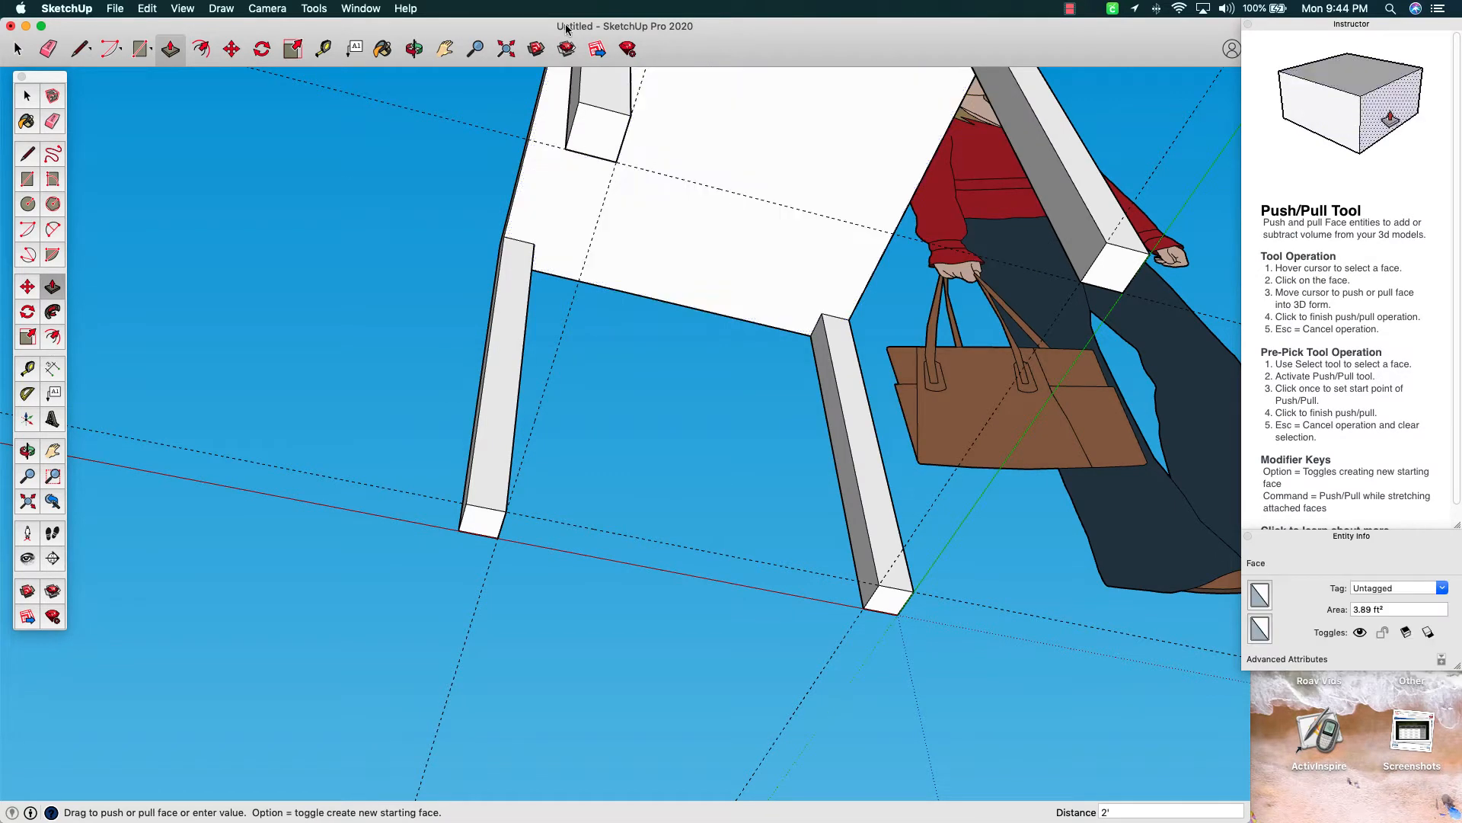
Delete all guides from the model
left_click(414, 49)
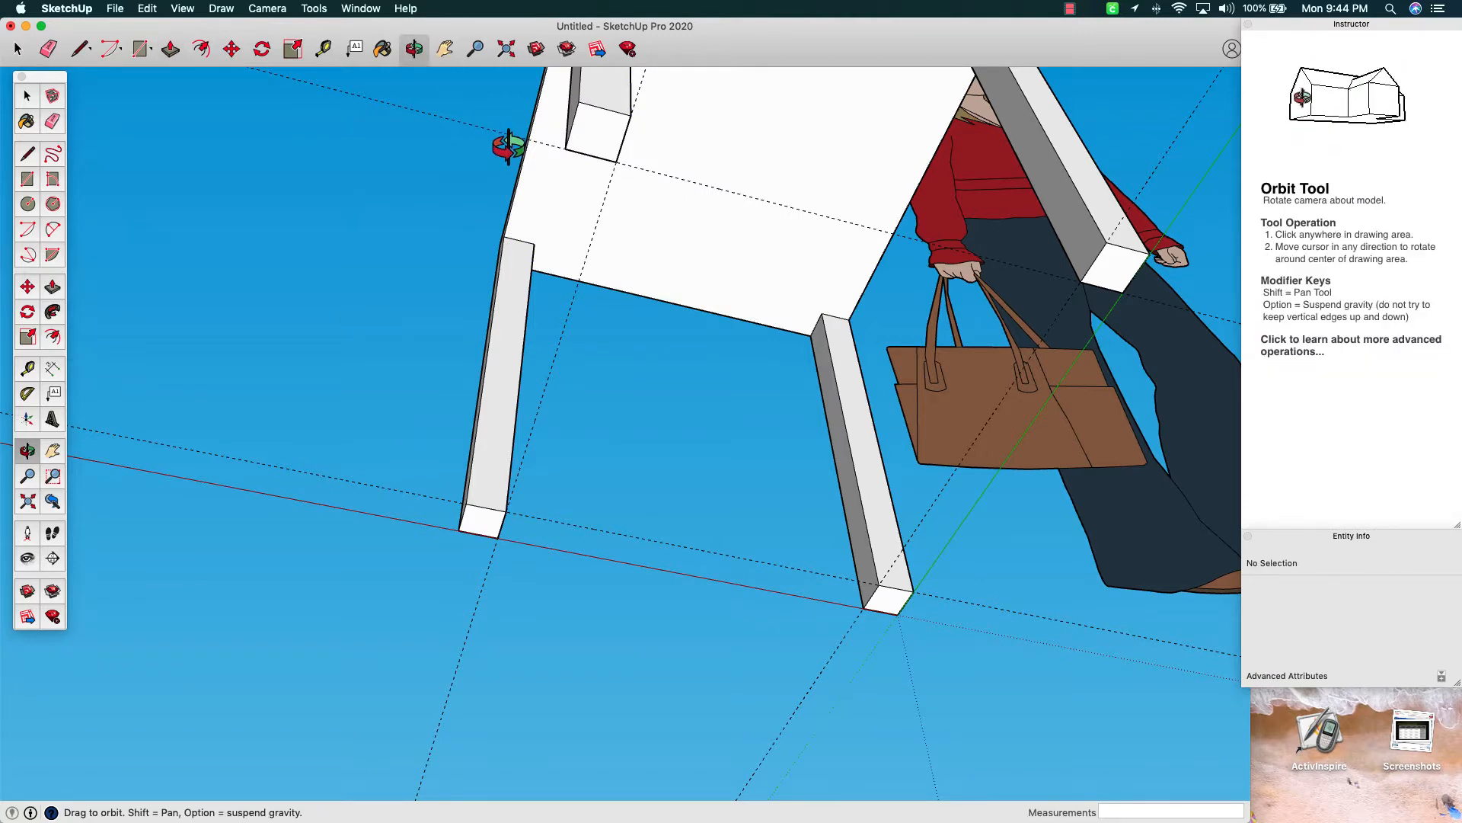
left_click_drag(508, 146, 577, 387)
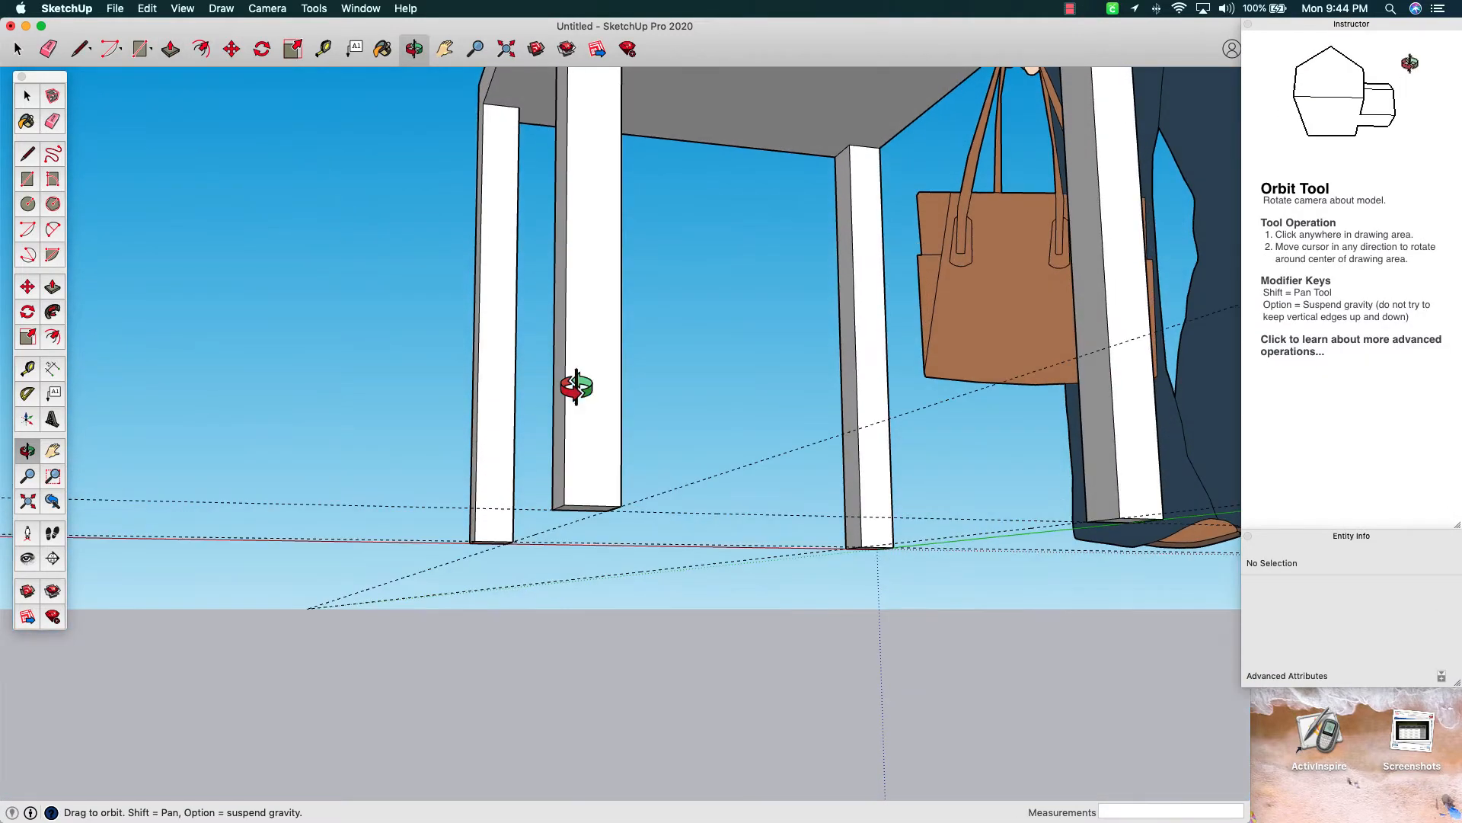
left_click(447, 51)
left_click_drag(500, 153, 518, 466)
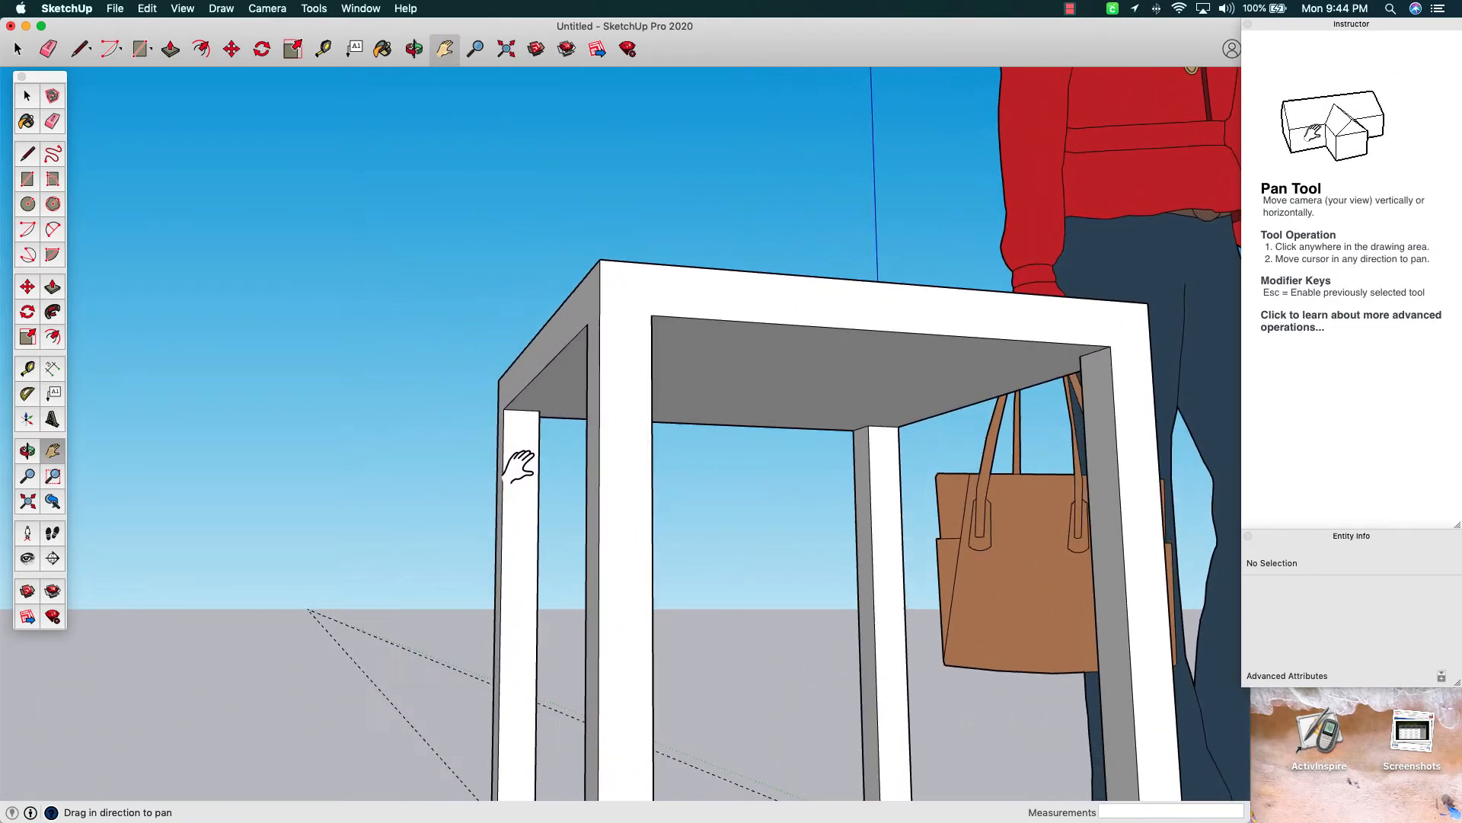
left_click(415, 50)
left_click_drag(450, 317, 1131, 563)
left_click_drag(441, 424, 1009, 551)
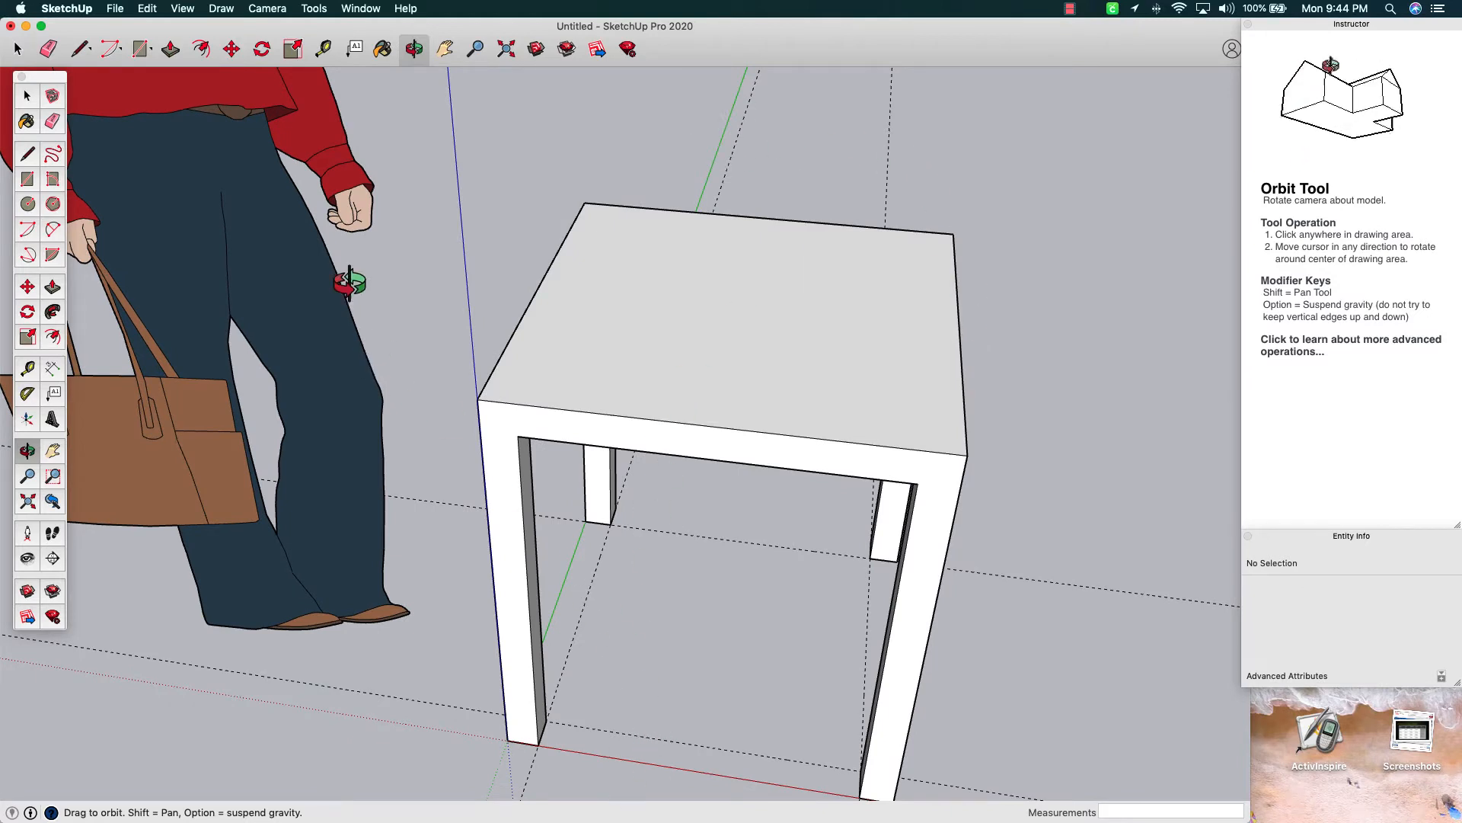
left_click(147, 9)
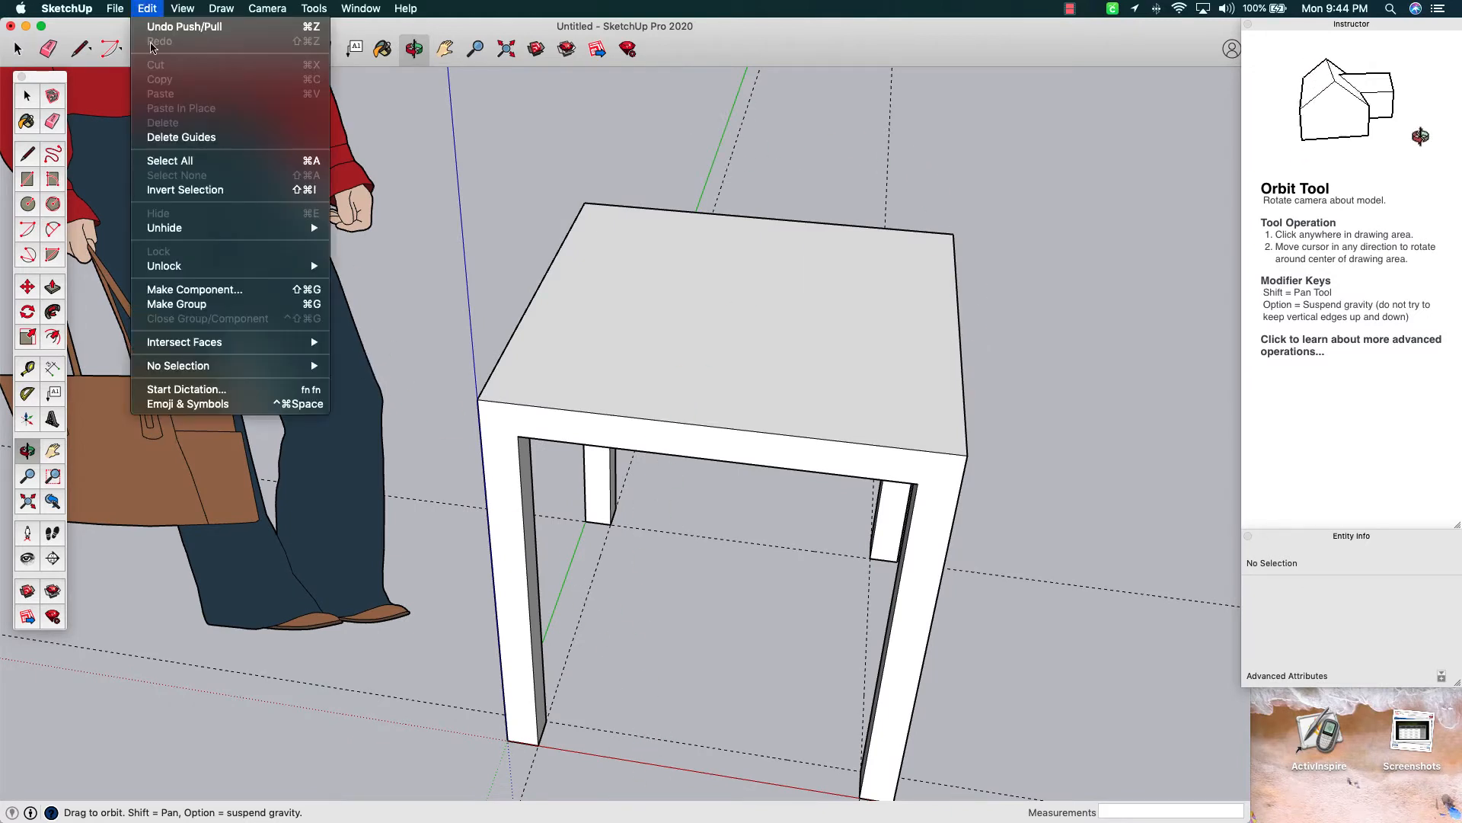
left_click(169, 138)
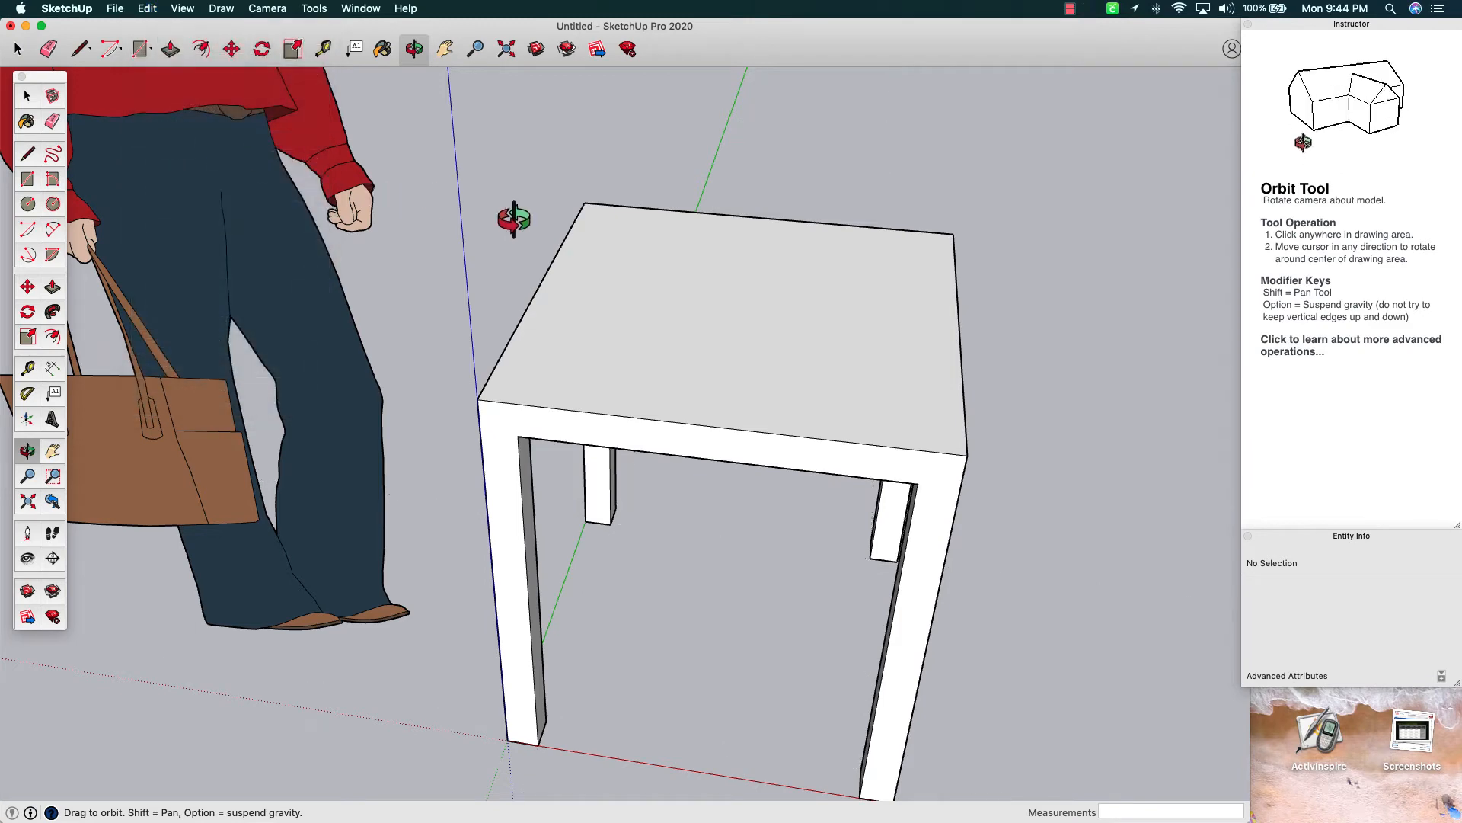
Add a guide 2" in from the top face's edge farthest from the red axis and draw a 2' line along it
left_click_drag(815, 370, 825, 428)
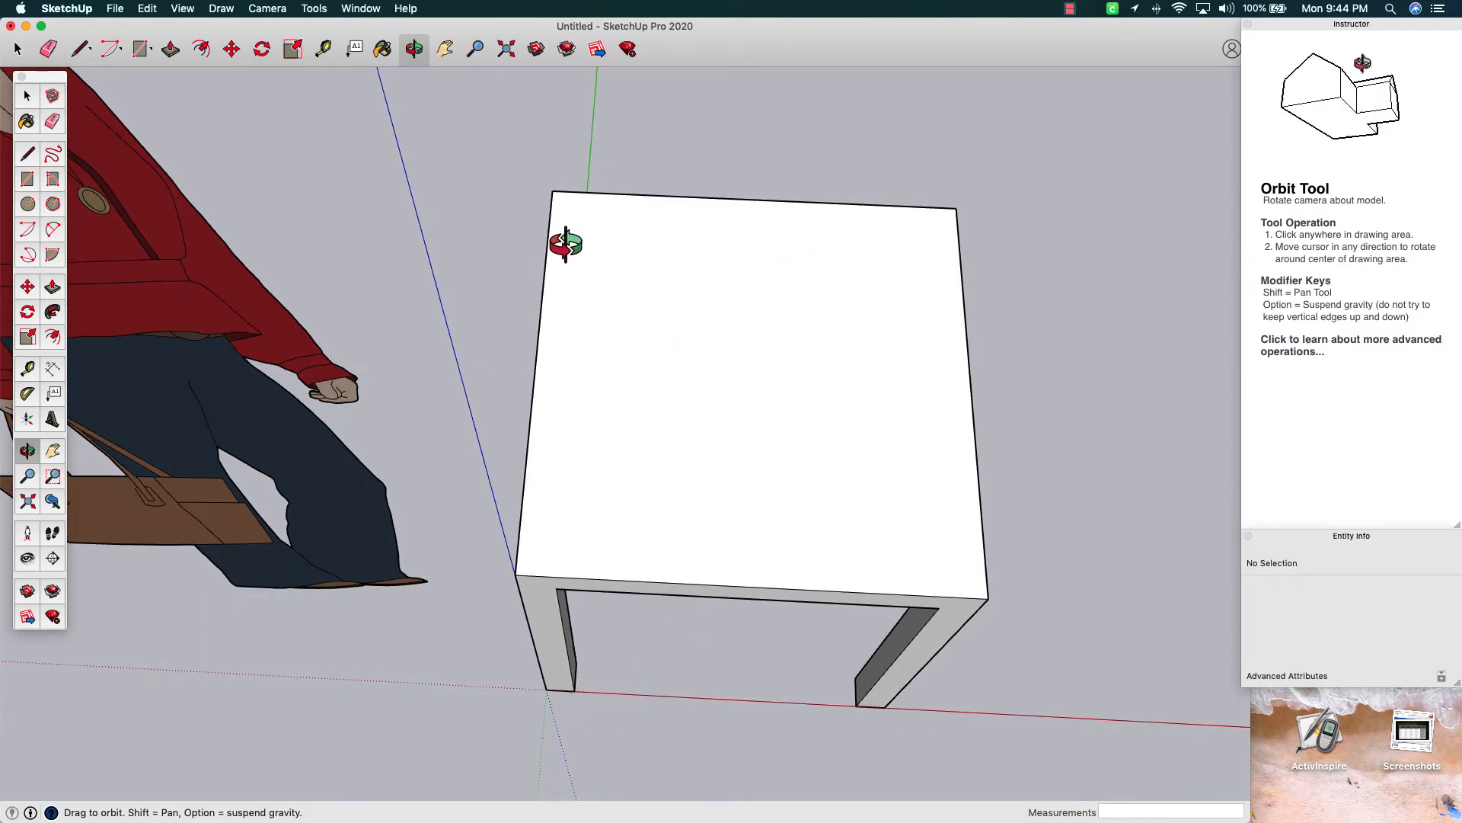
left_click(323, 52)
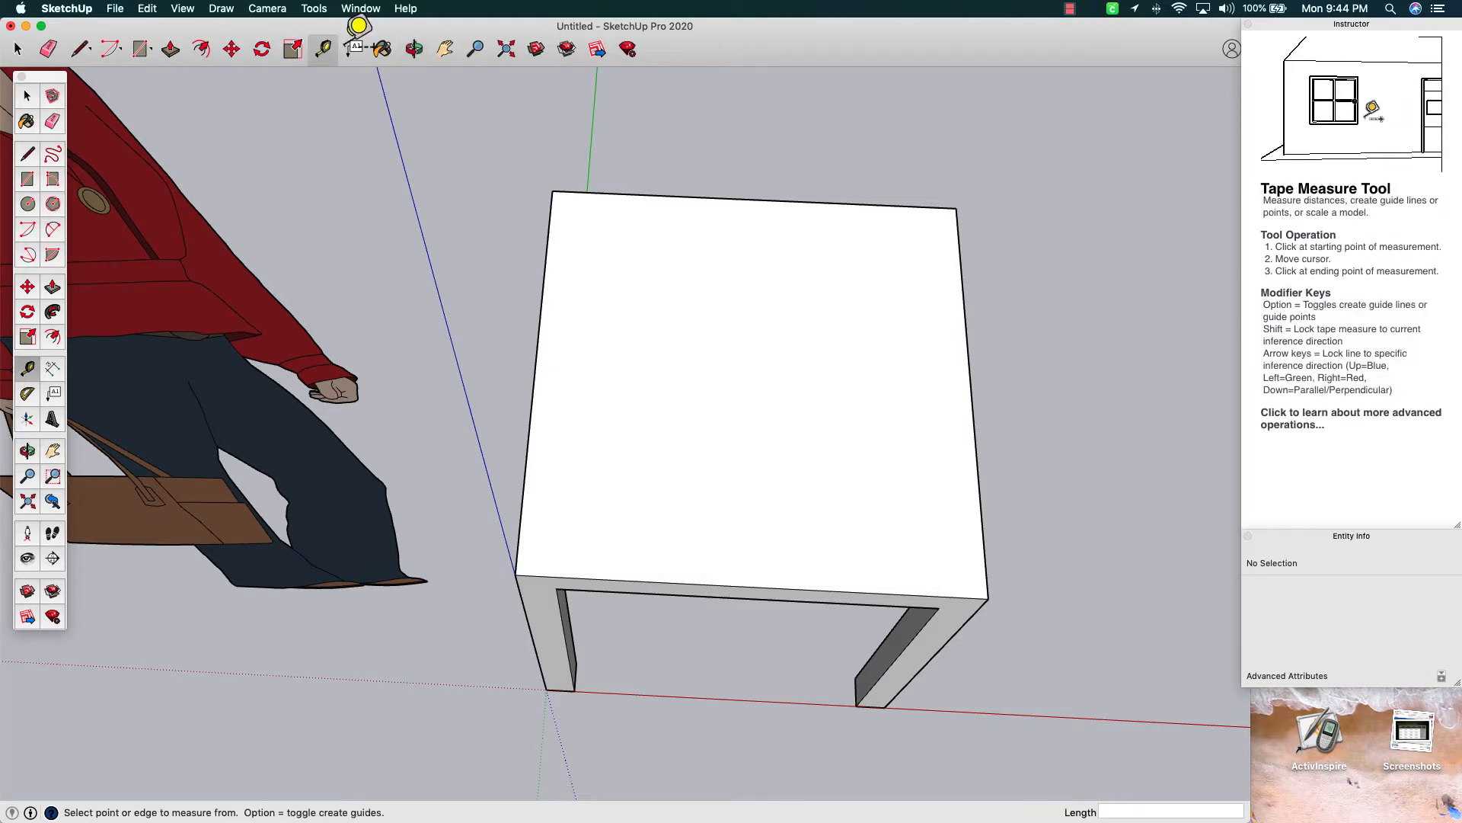
left_click(625, 195)
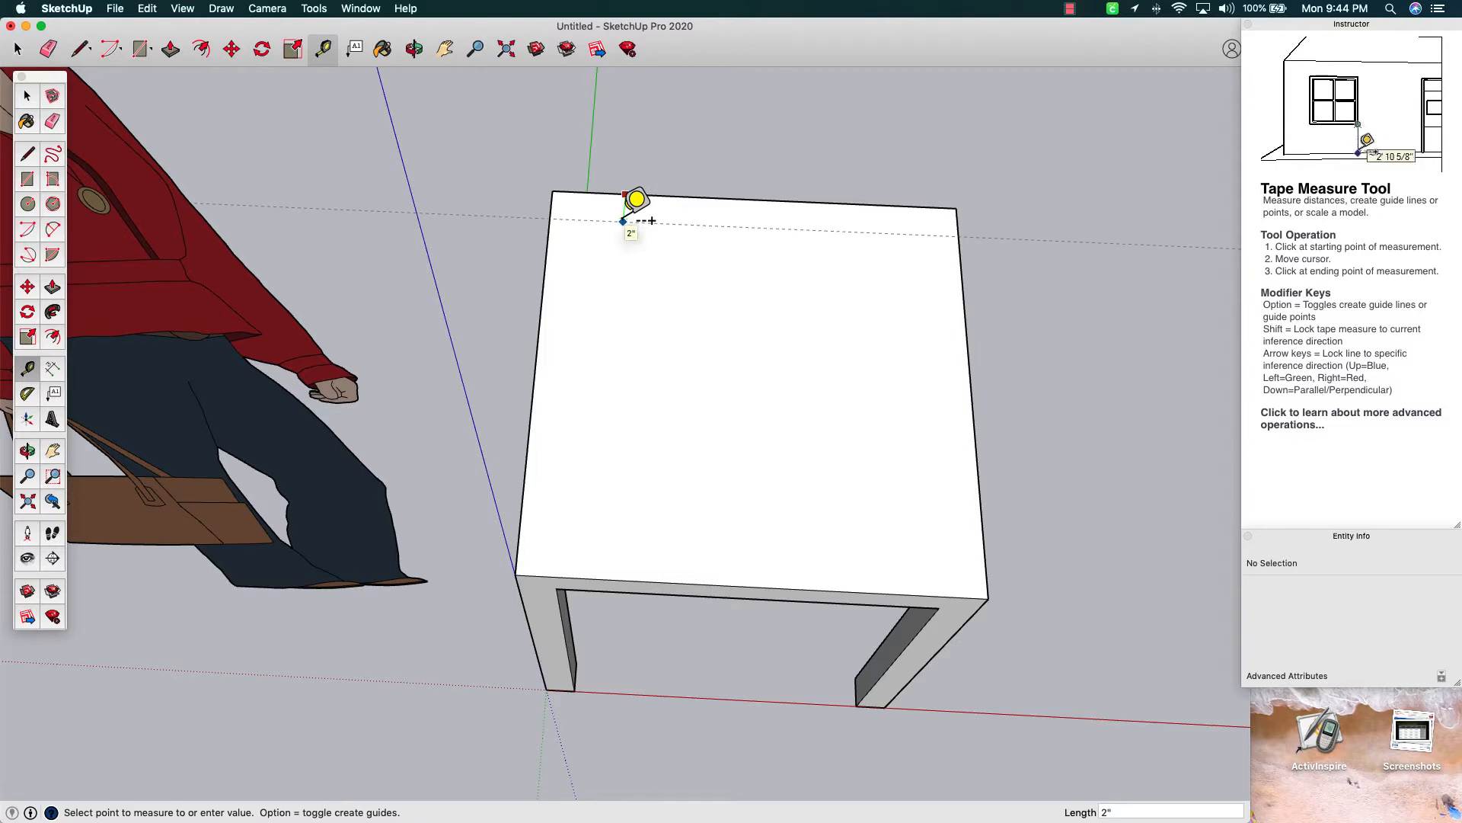
left_click(624, 219)
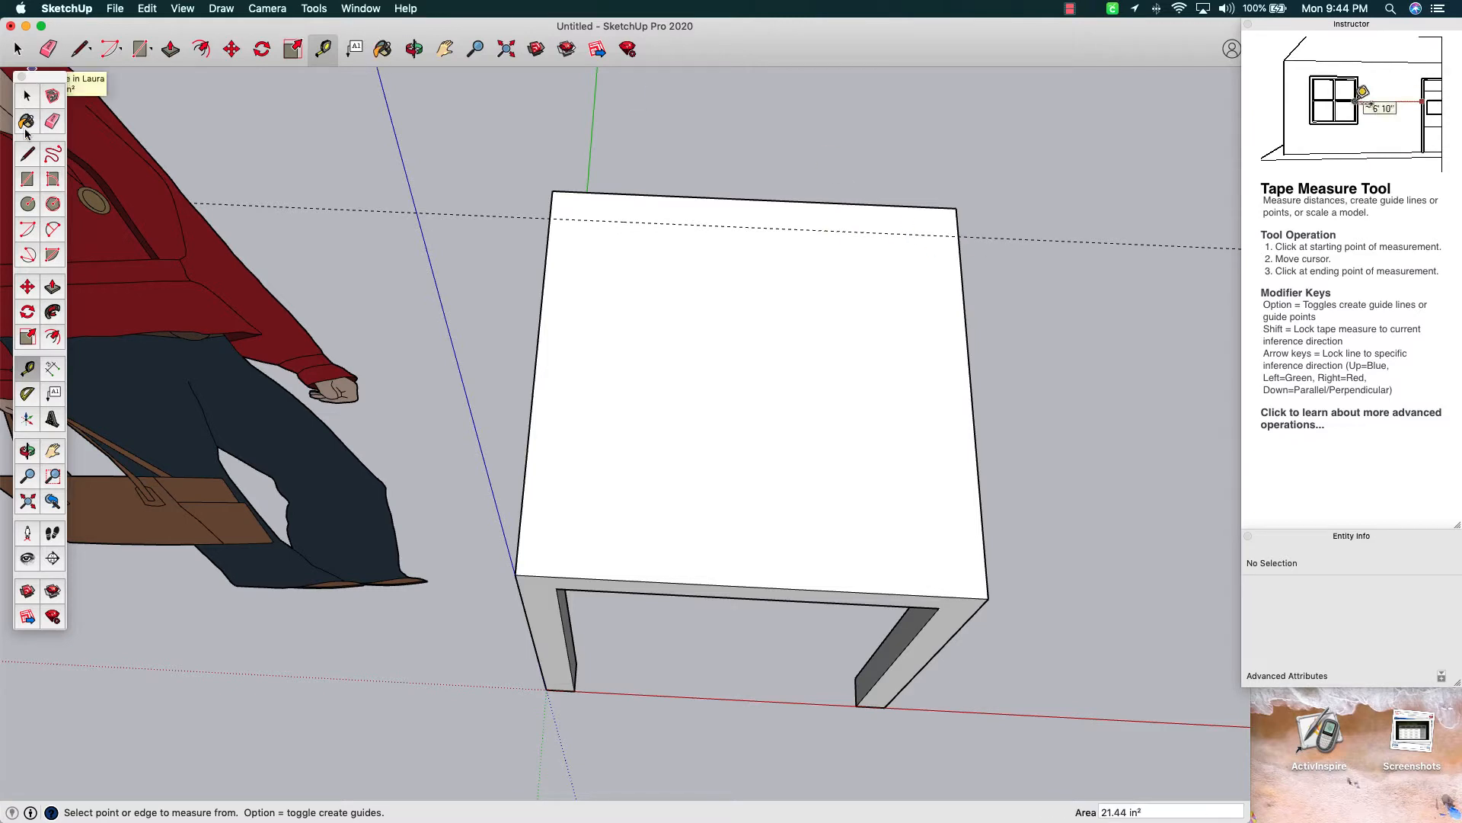
left_click(28, 154)
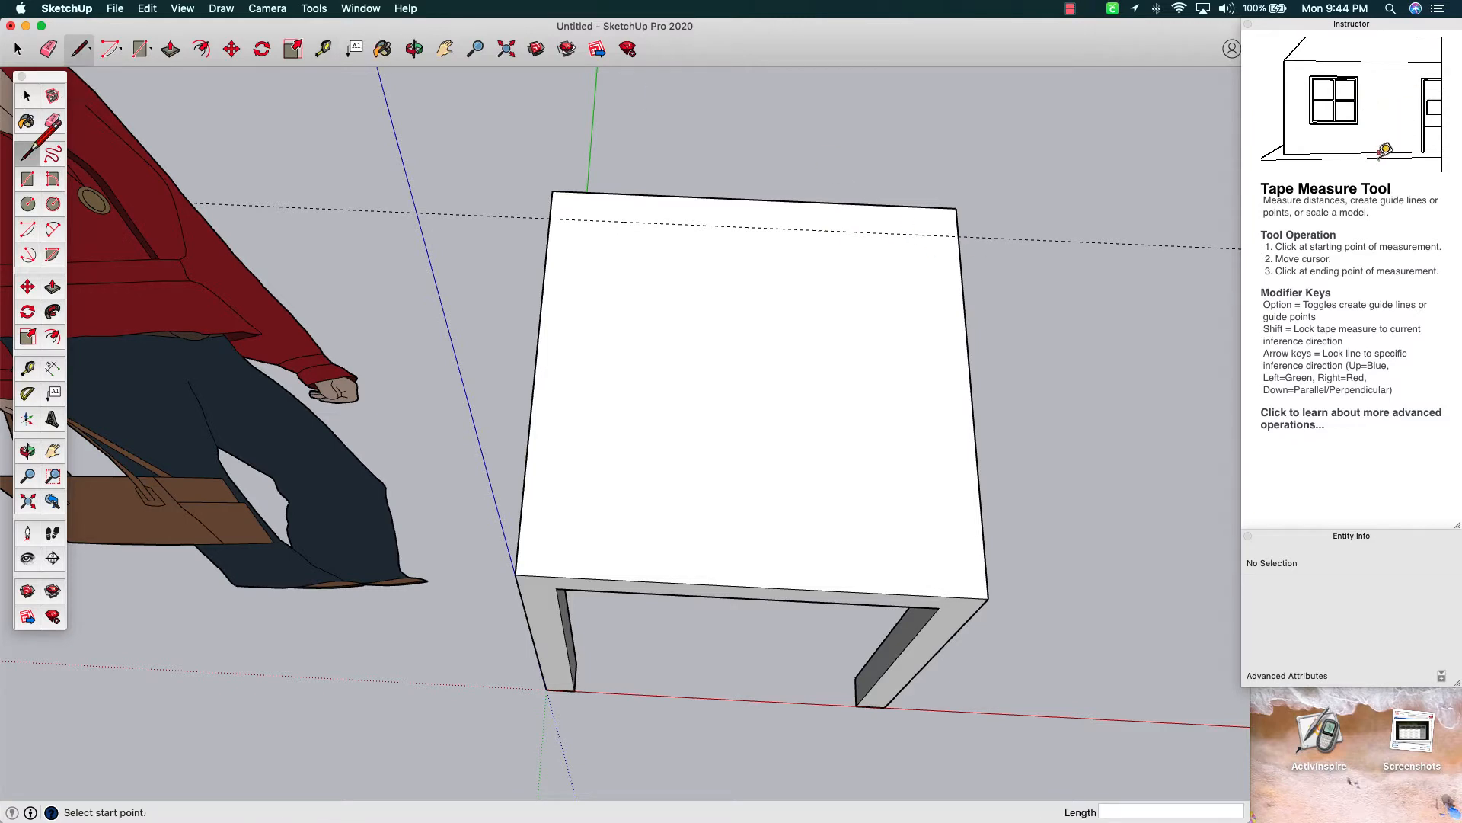
left_click(551, 220)
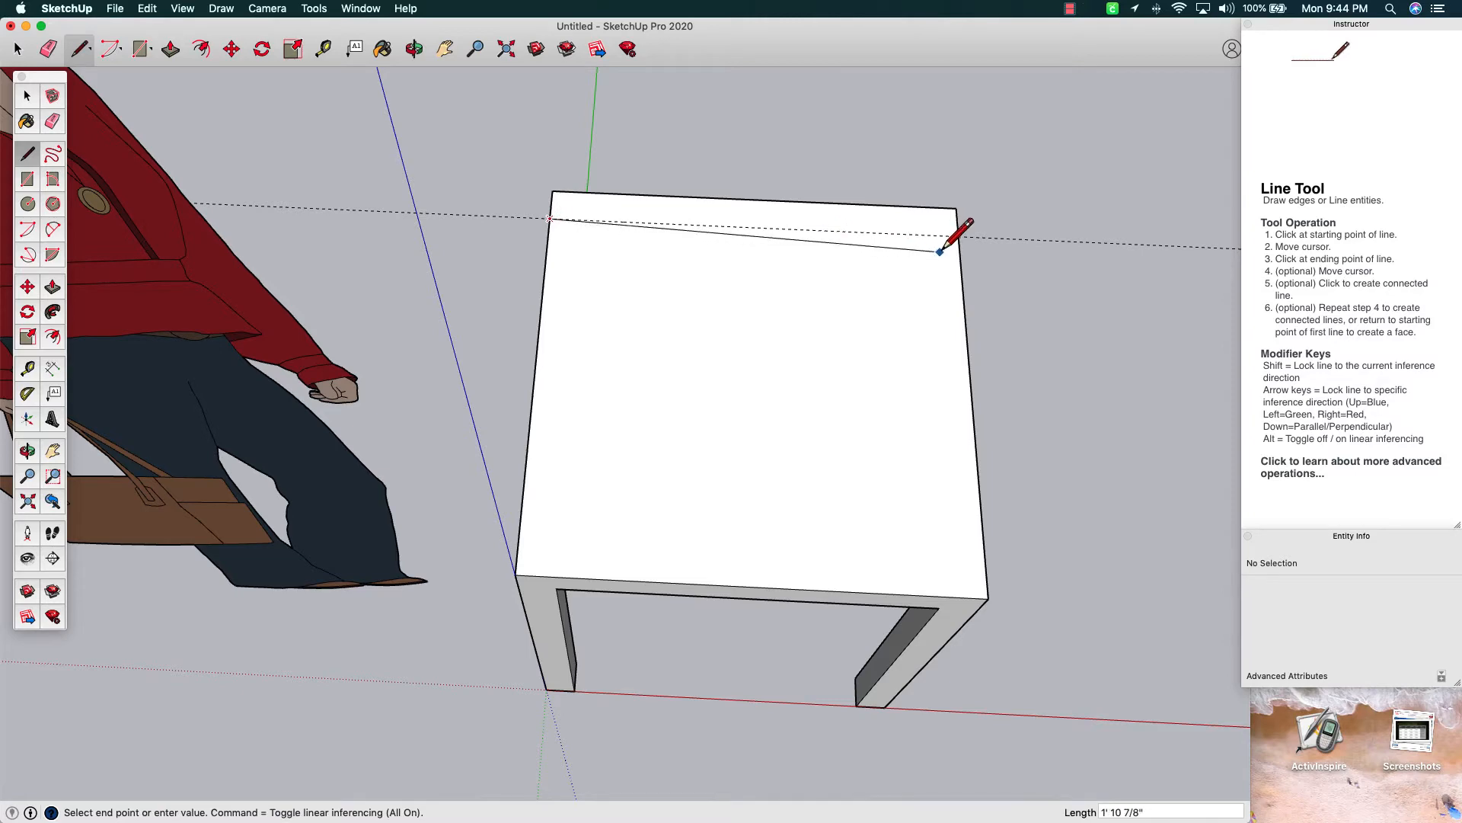
left_click(959, 236)
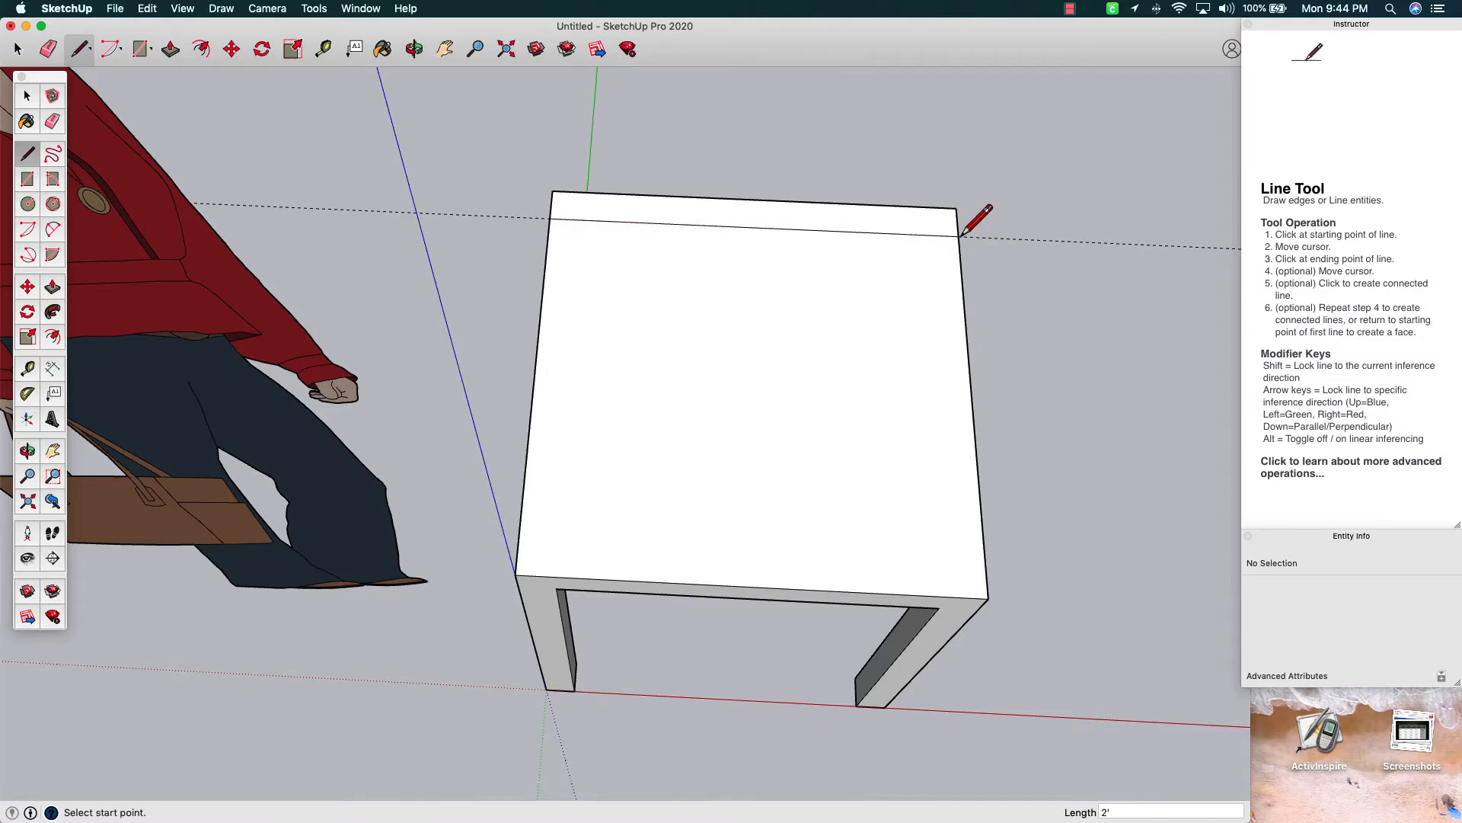
Push/Pull the narrow 2" strip on the top face up 2' to form the chair's backrest
left_click(416, 50)
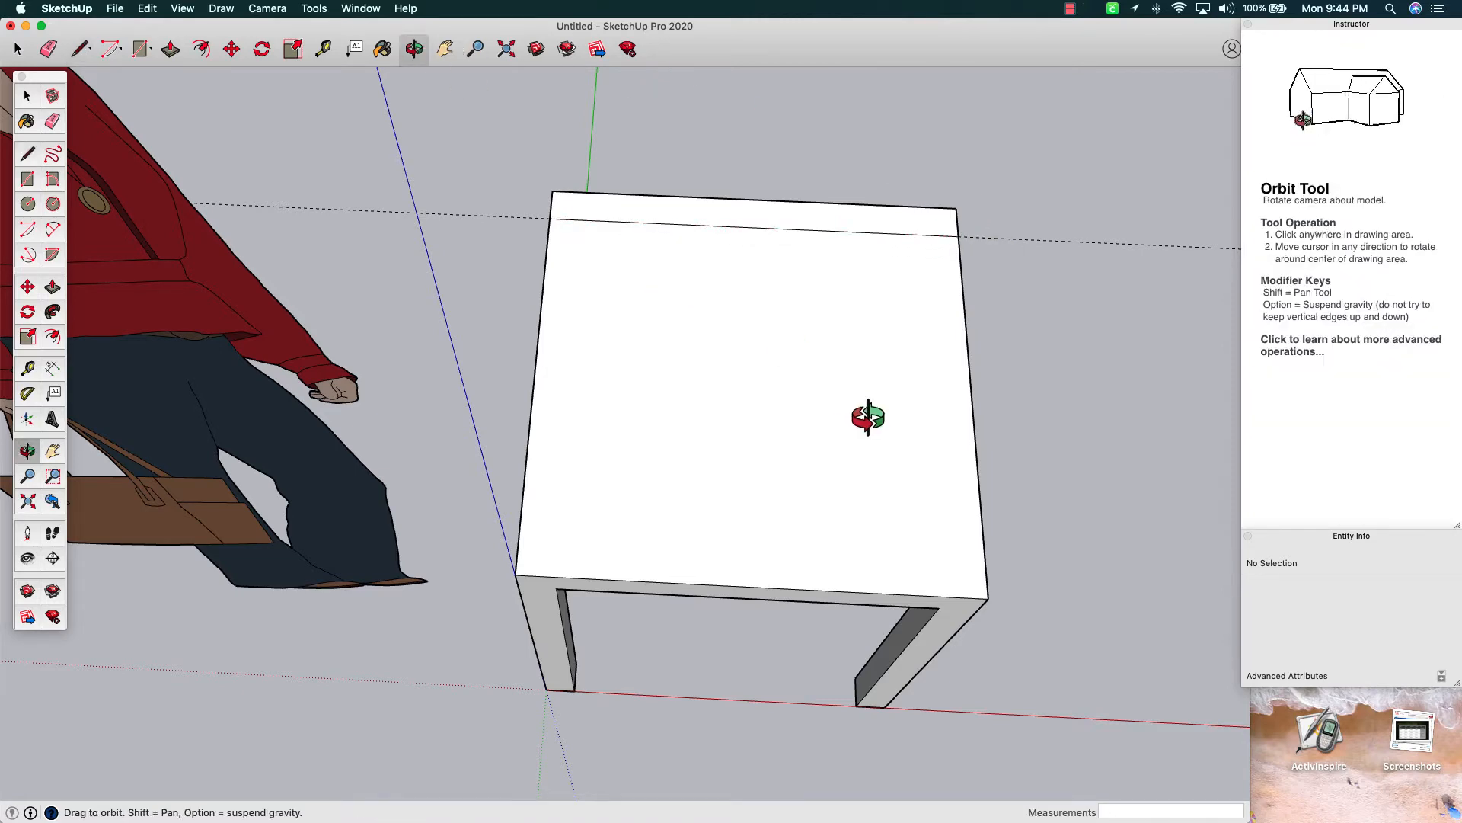
left_click_drag(864, 418, 400, 191)
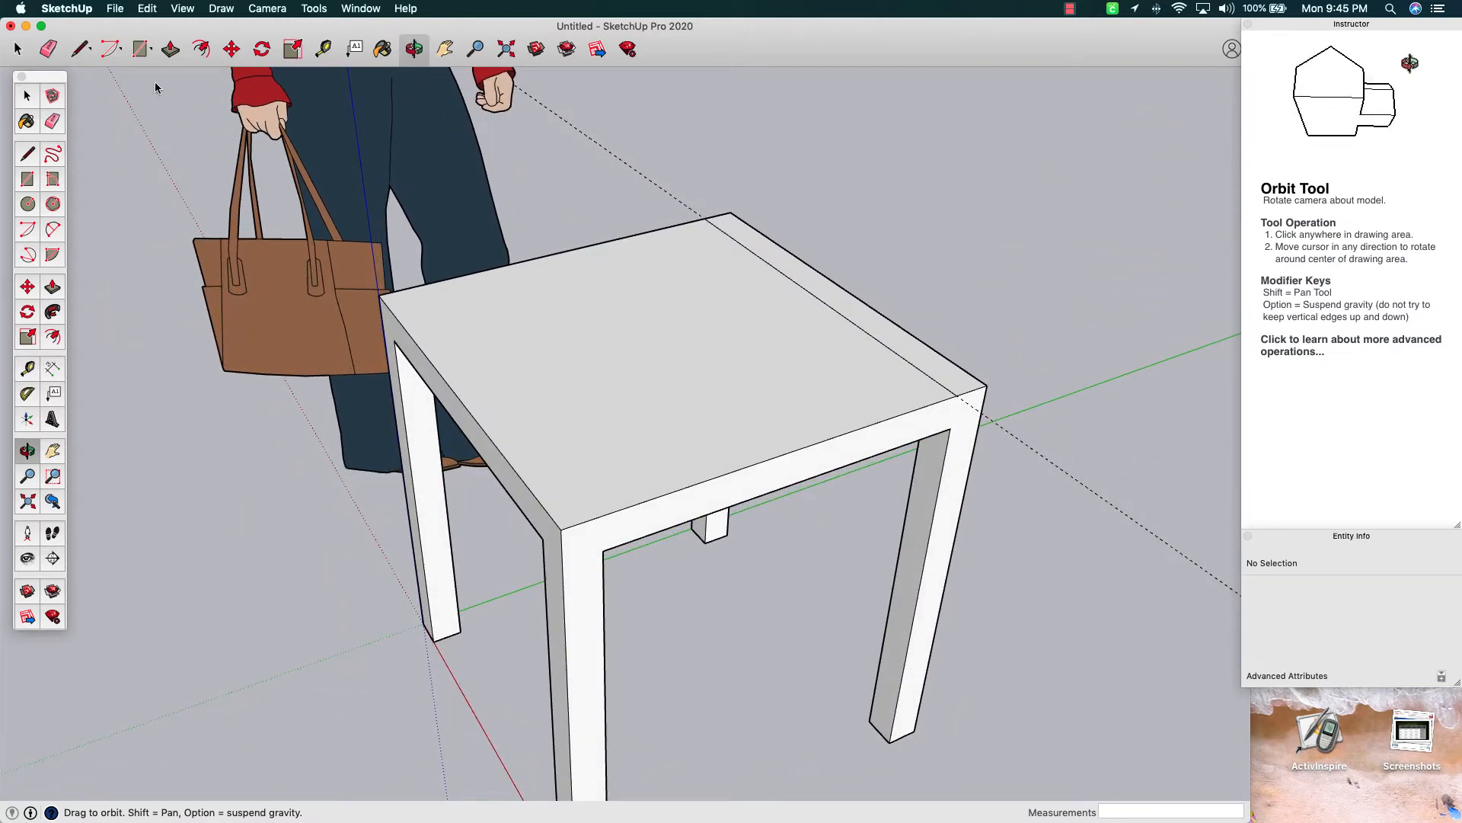
left_click(53, 287)
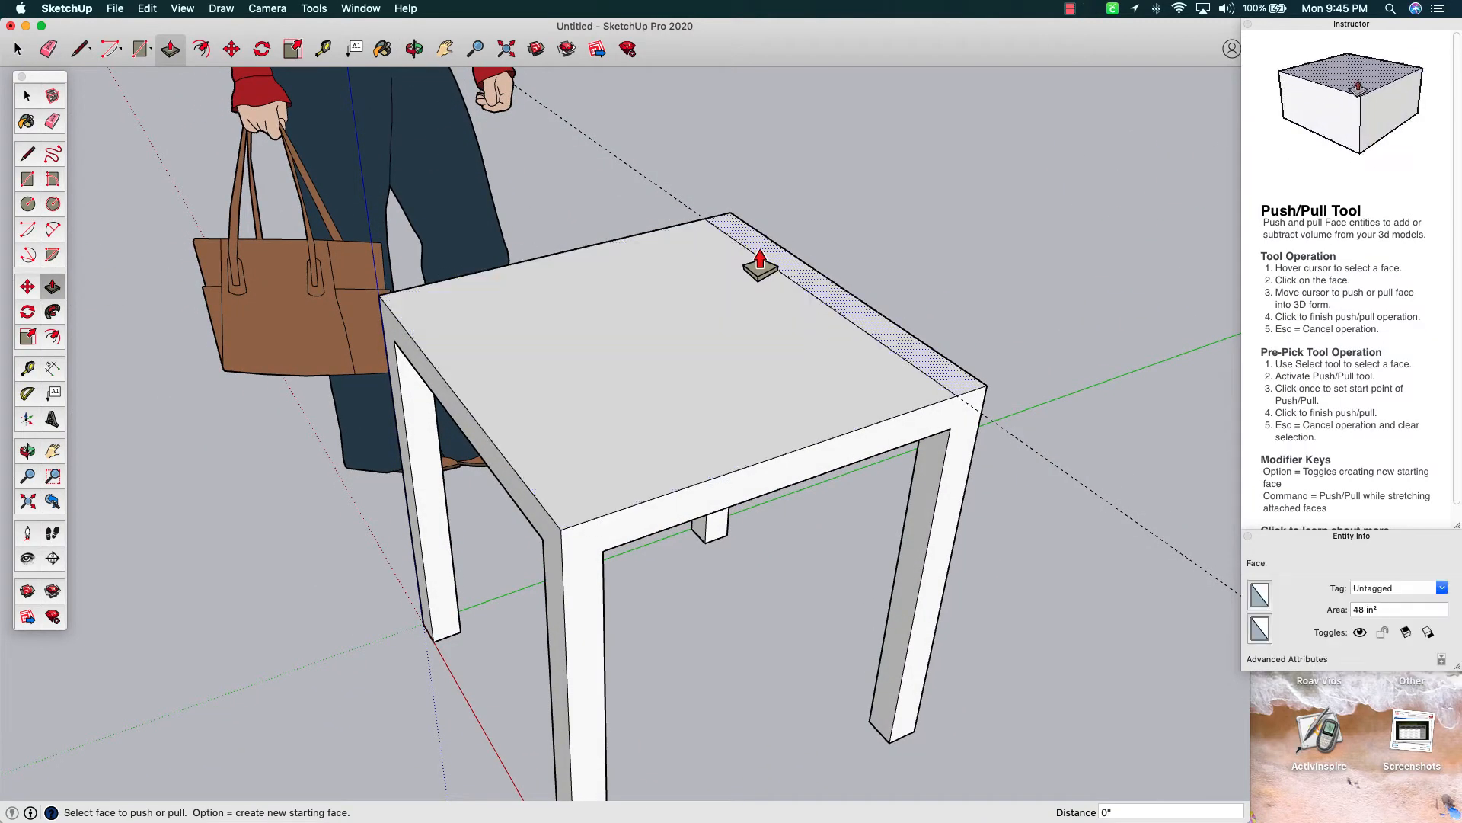
left_click_drag(754, 250, 754, 168)
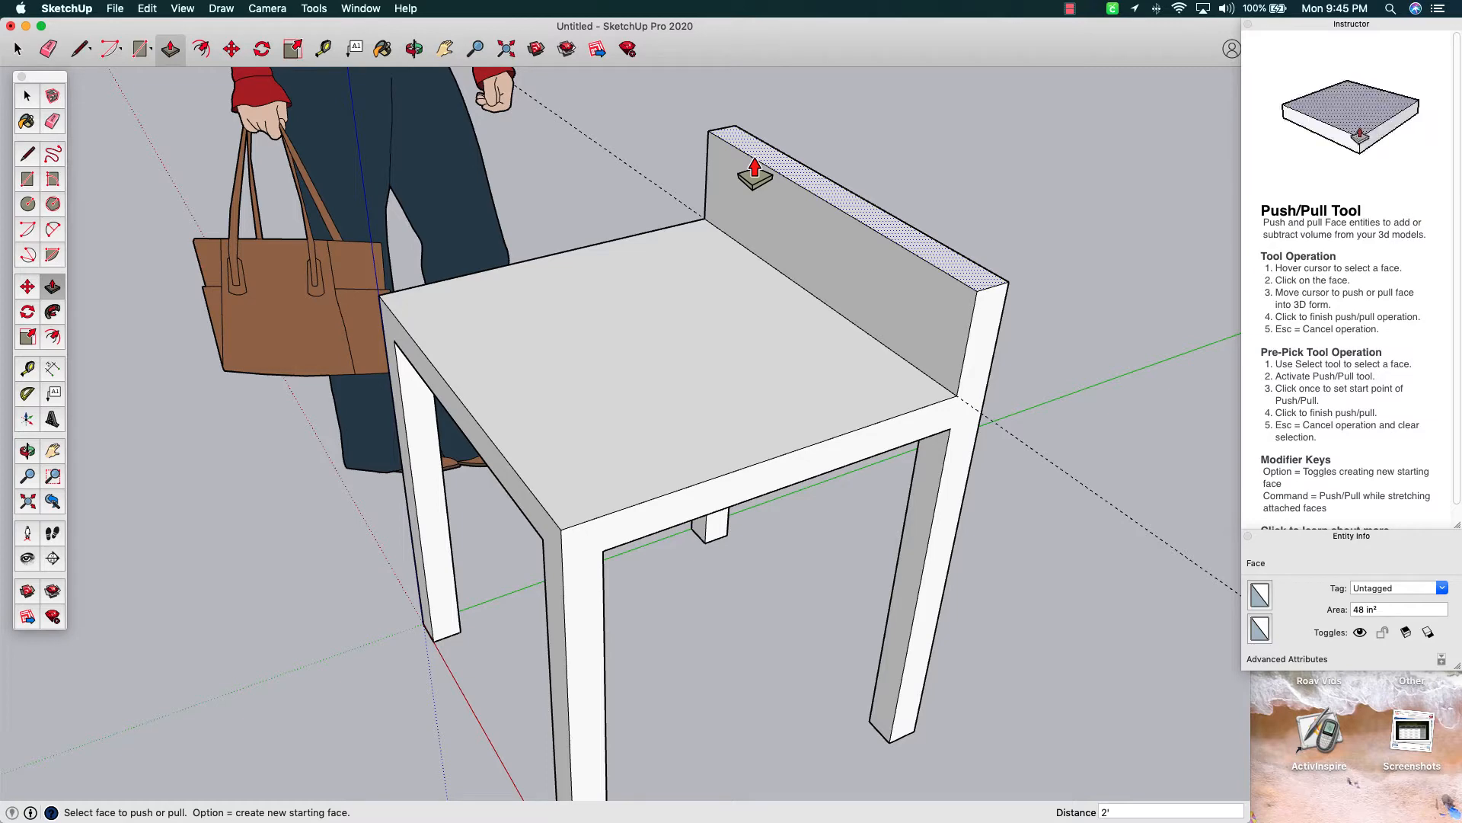
left_click(754, 173)
scroll(754, 173, "down", 5)
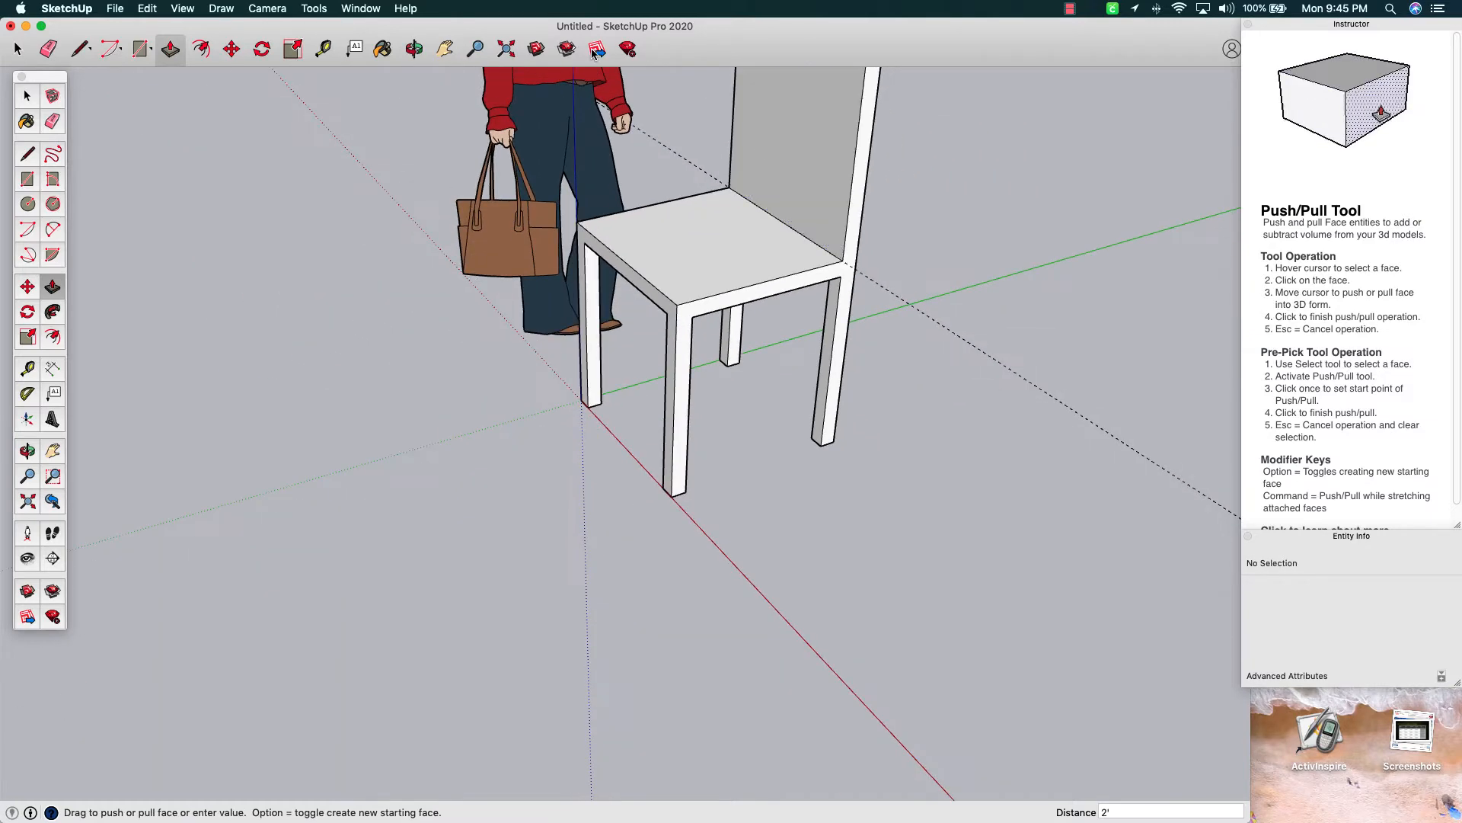
Examine the chair's seat, backrest, legs and underside from several angles
left_click(444, 49)
left_click_drag(716, 202, 545, 333)
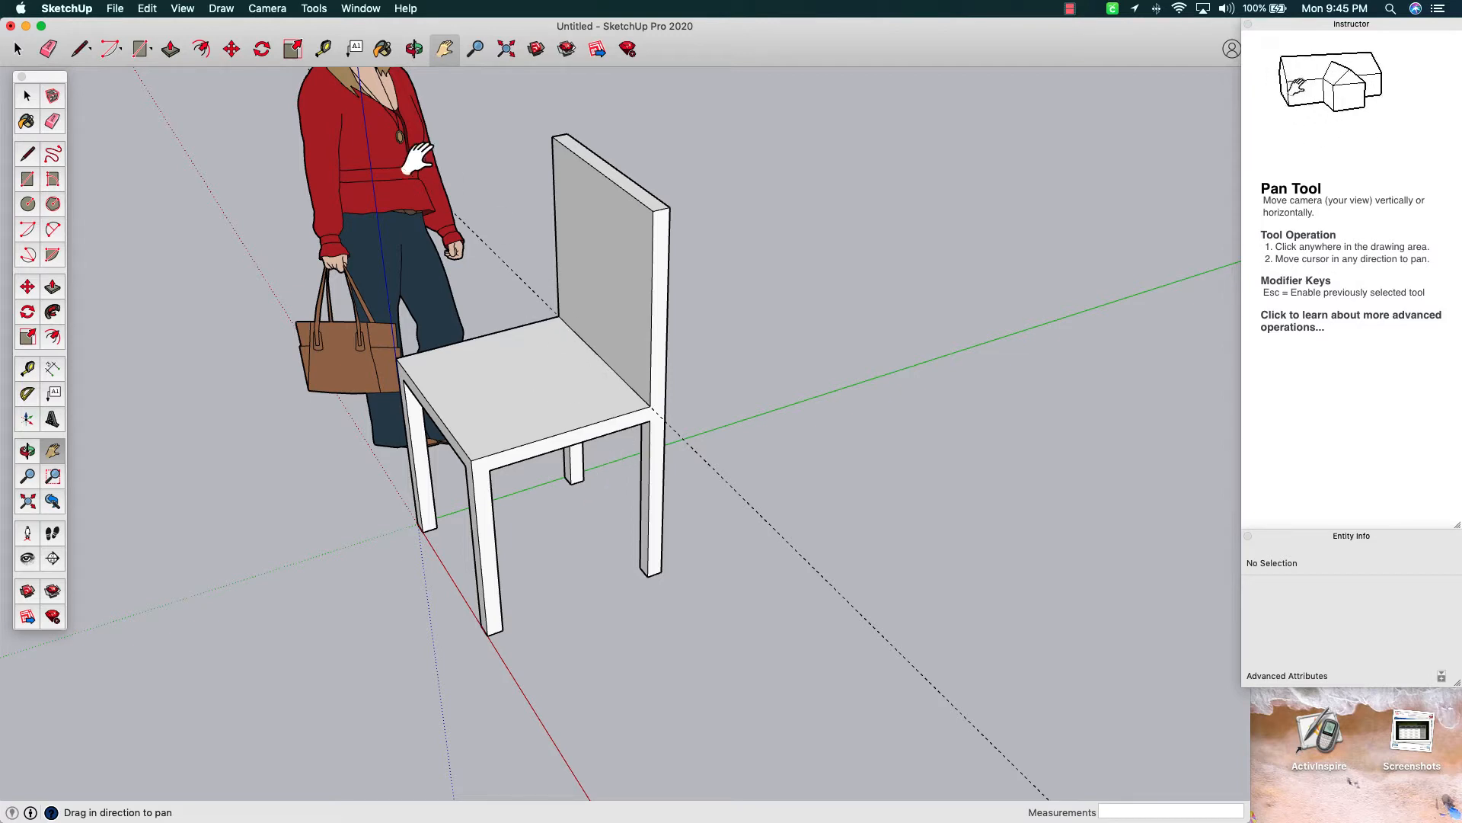
left_click(413, 49)
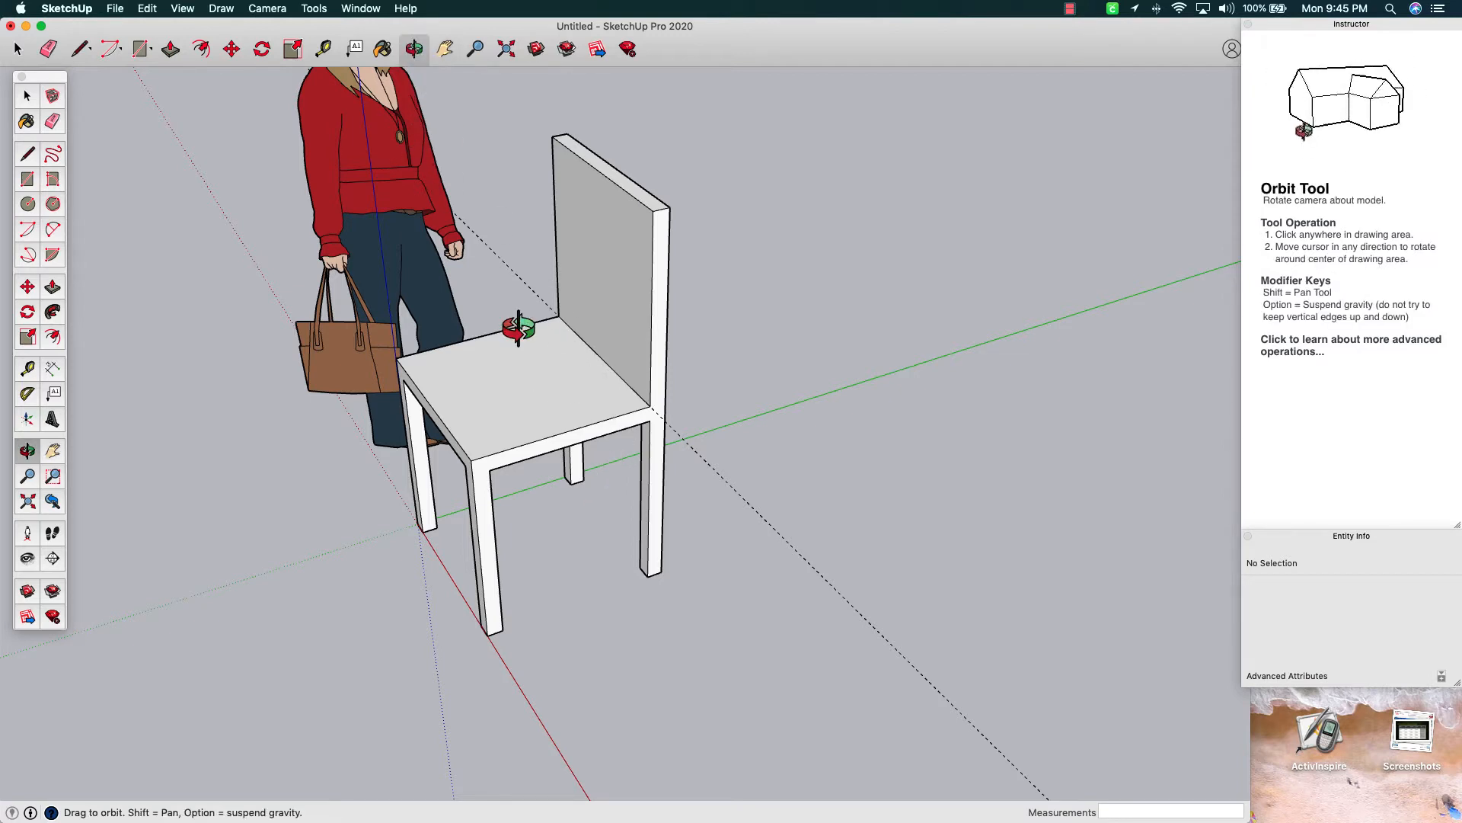
left_click_drag(532, 417, 523, 170)
left_click_drag(527, 369, 454, 402)
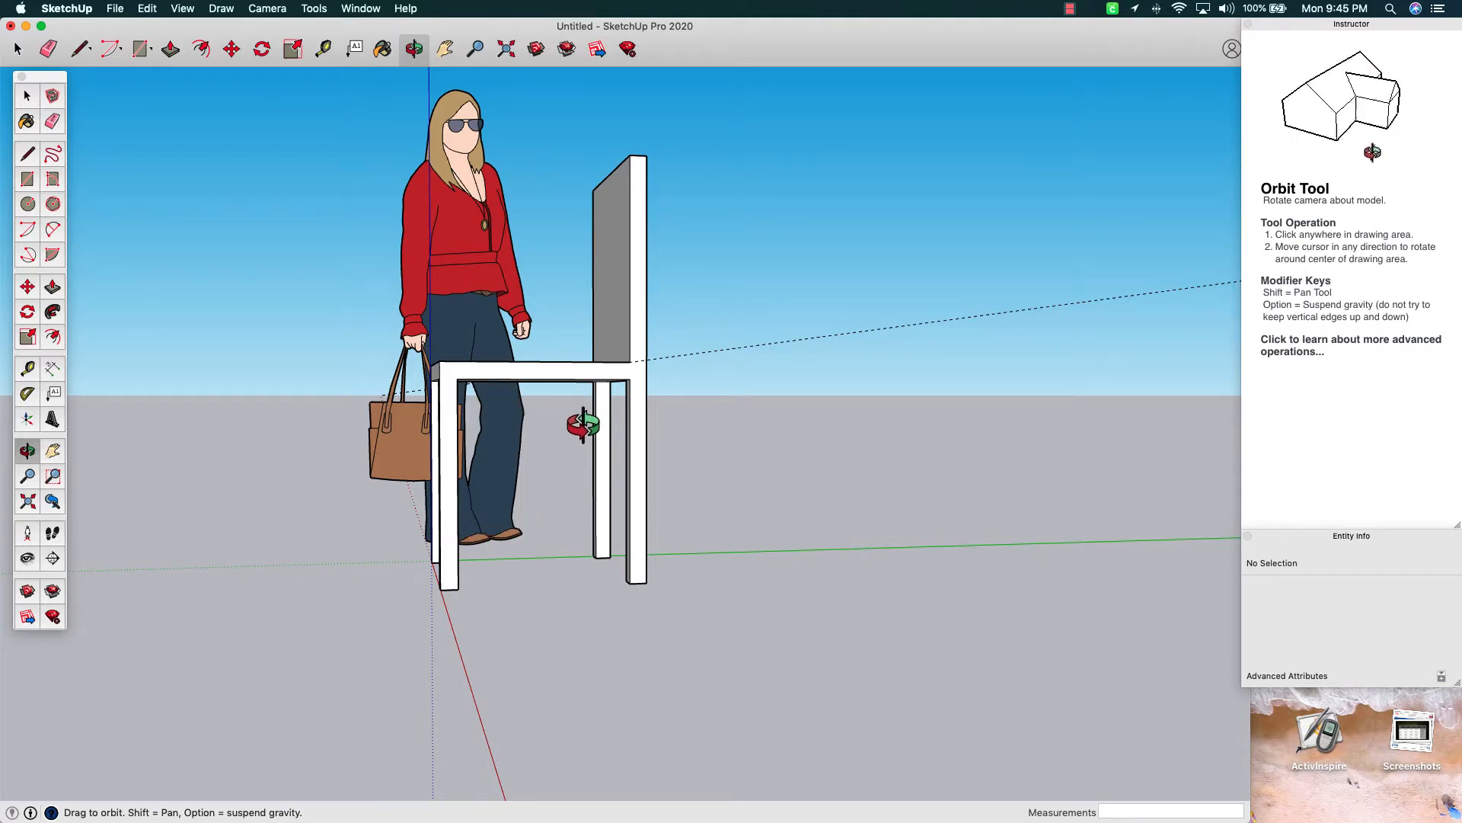
left_click_drag(516, 404, 538, 327)
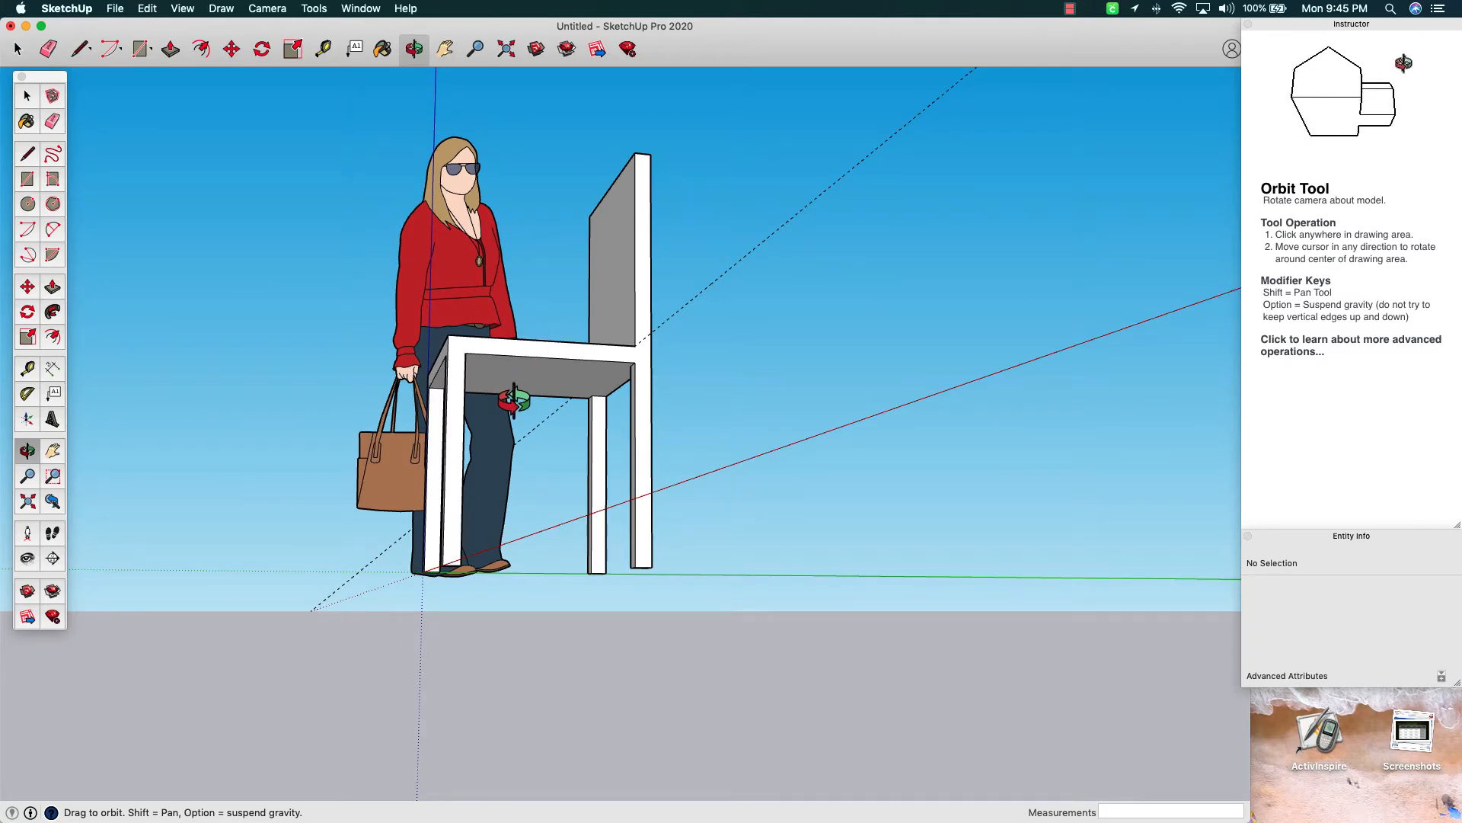
left_click_drag(514, 401, 683, 428)
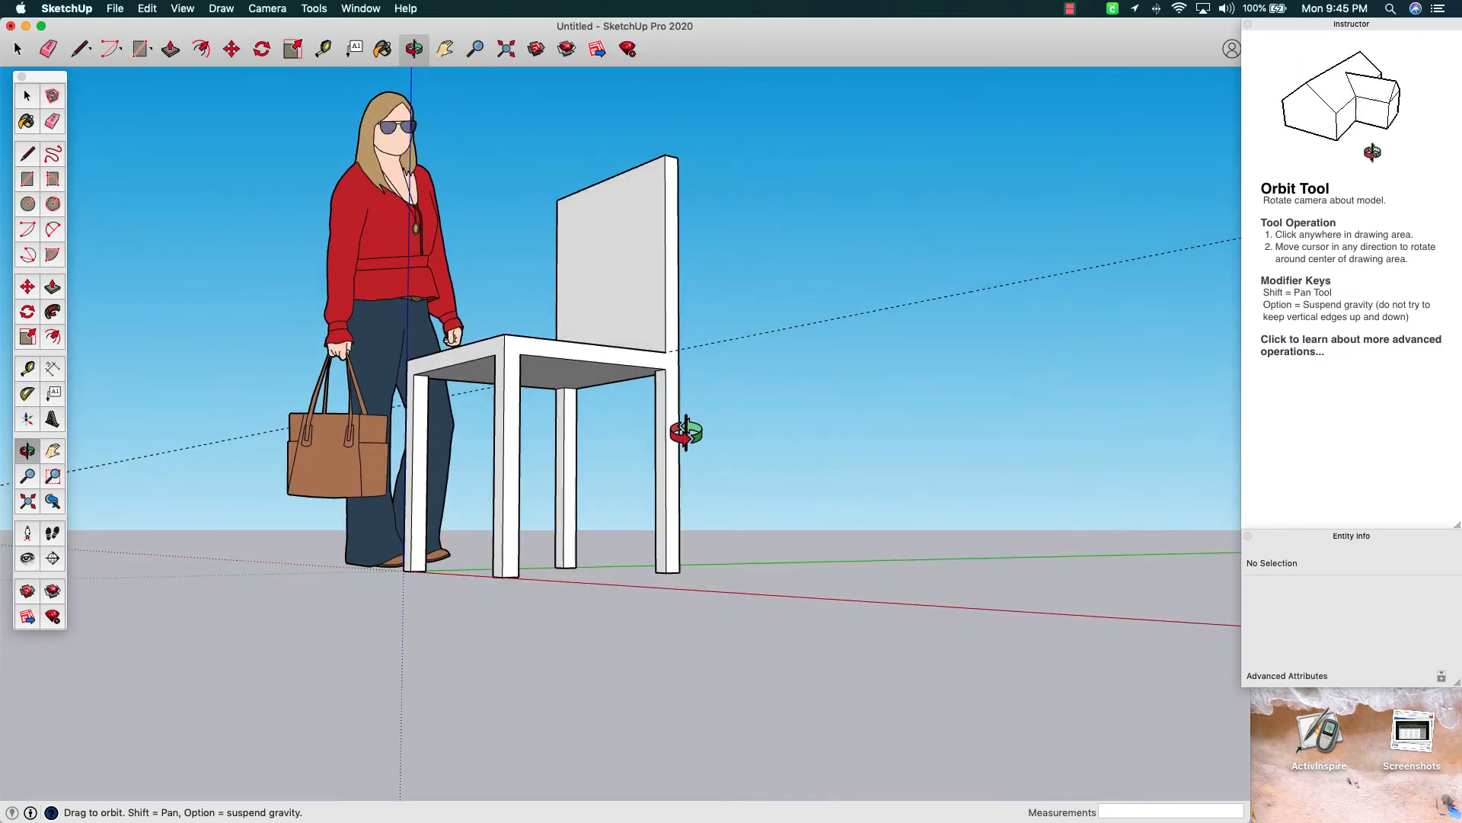
Add guides 2" in from all four edges of the seat's underside, in line with the legs' inner faces
left_click_drag(517, 404, 483, 340)
left_click_drag(555, 371, 591, 219)
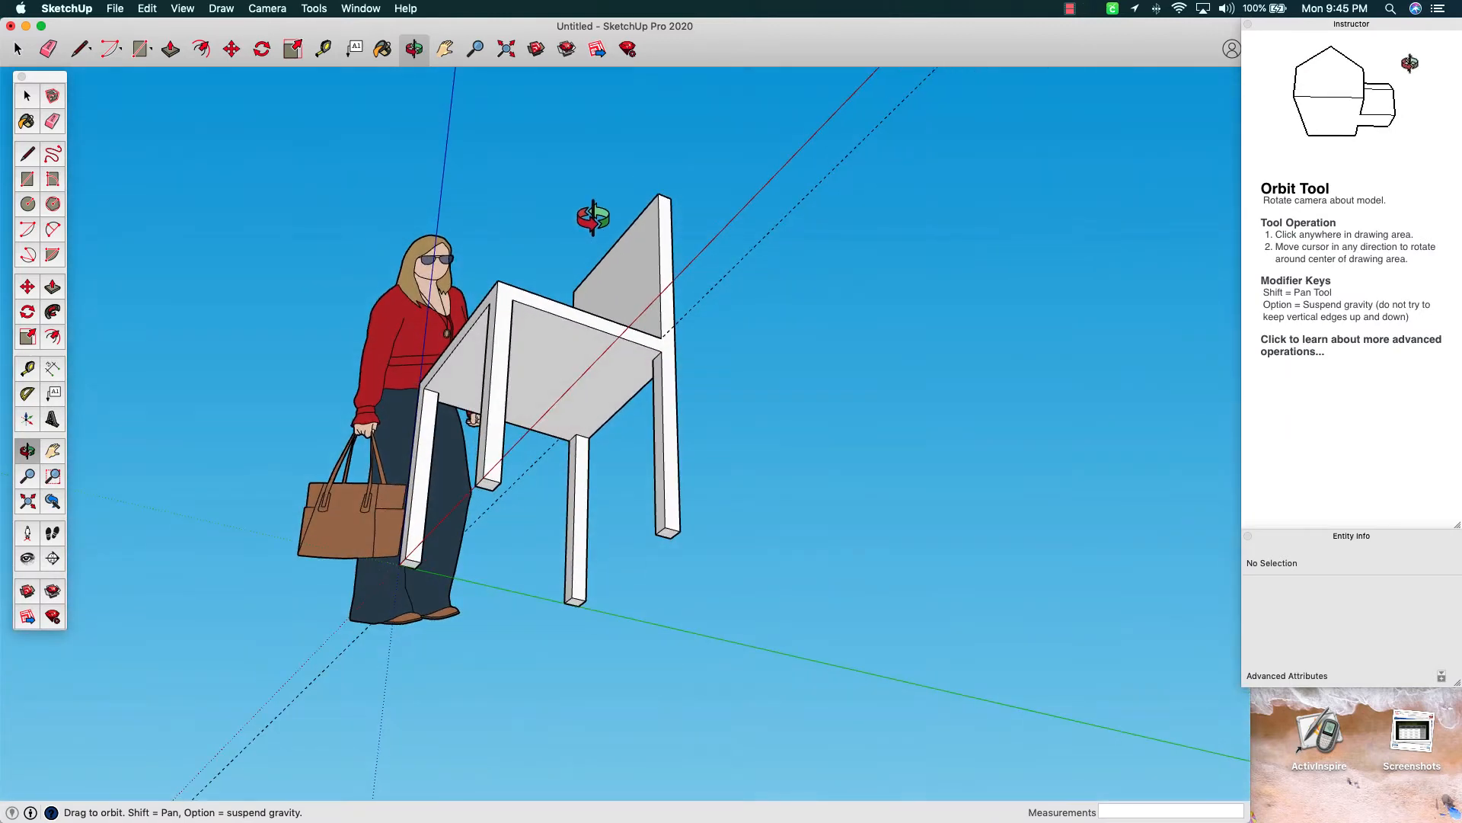
left_click_drag(575, 411, 643, 170)
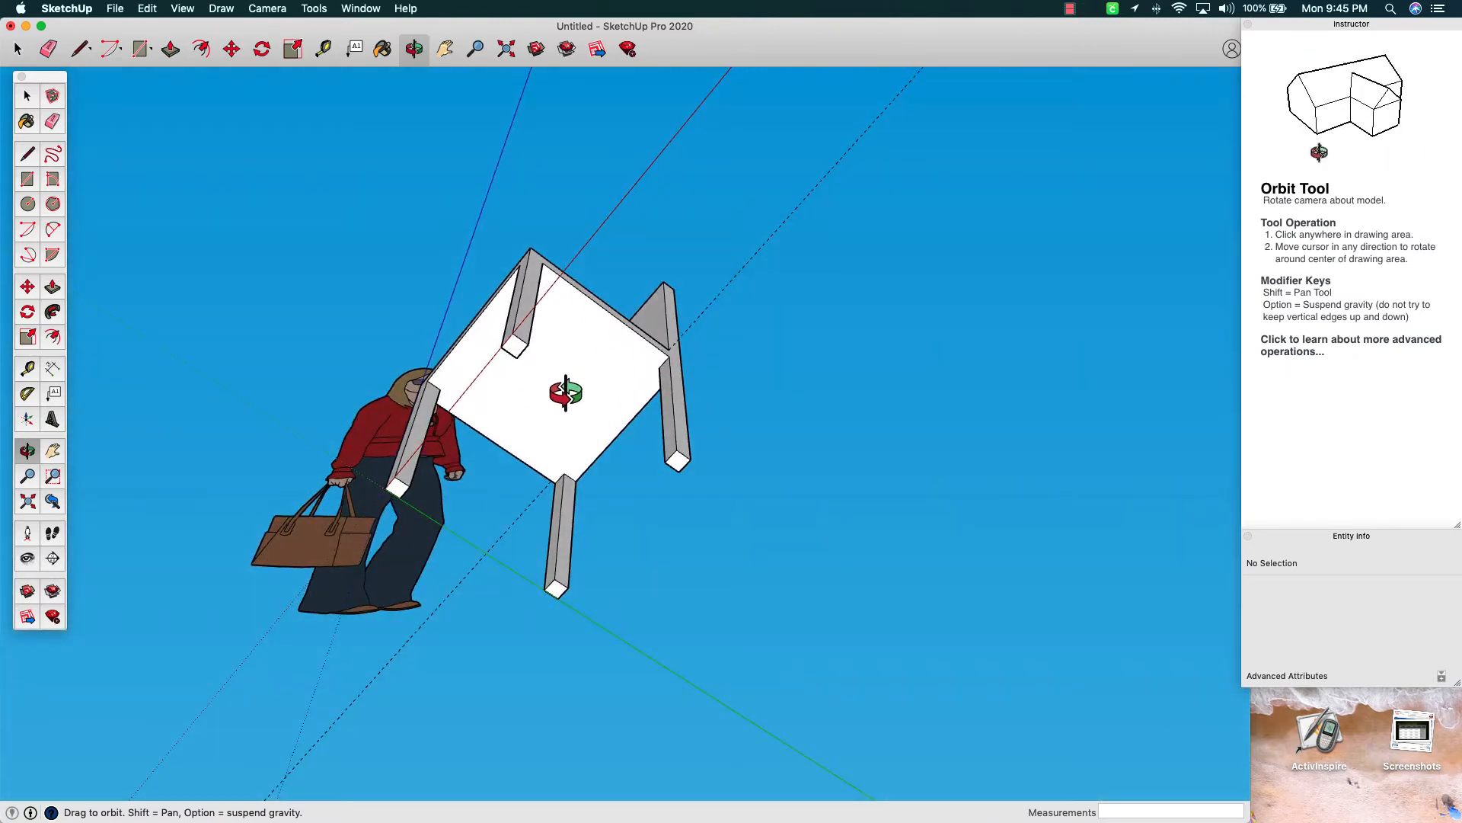
left_click_drag(564, 392, 975, 199)
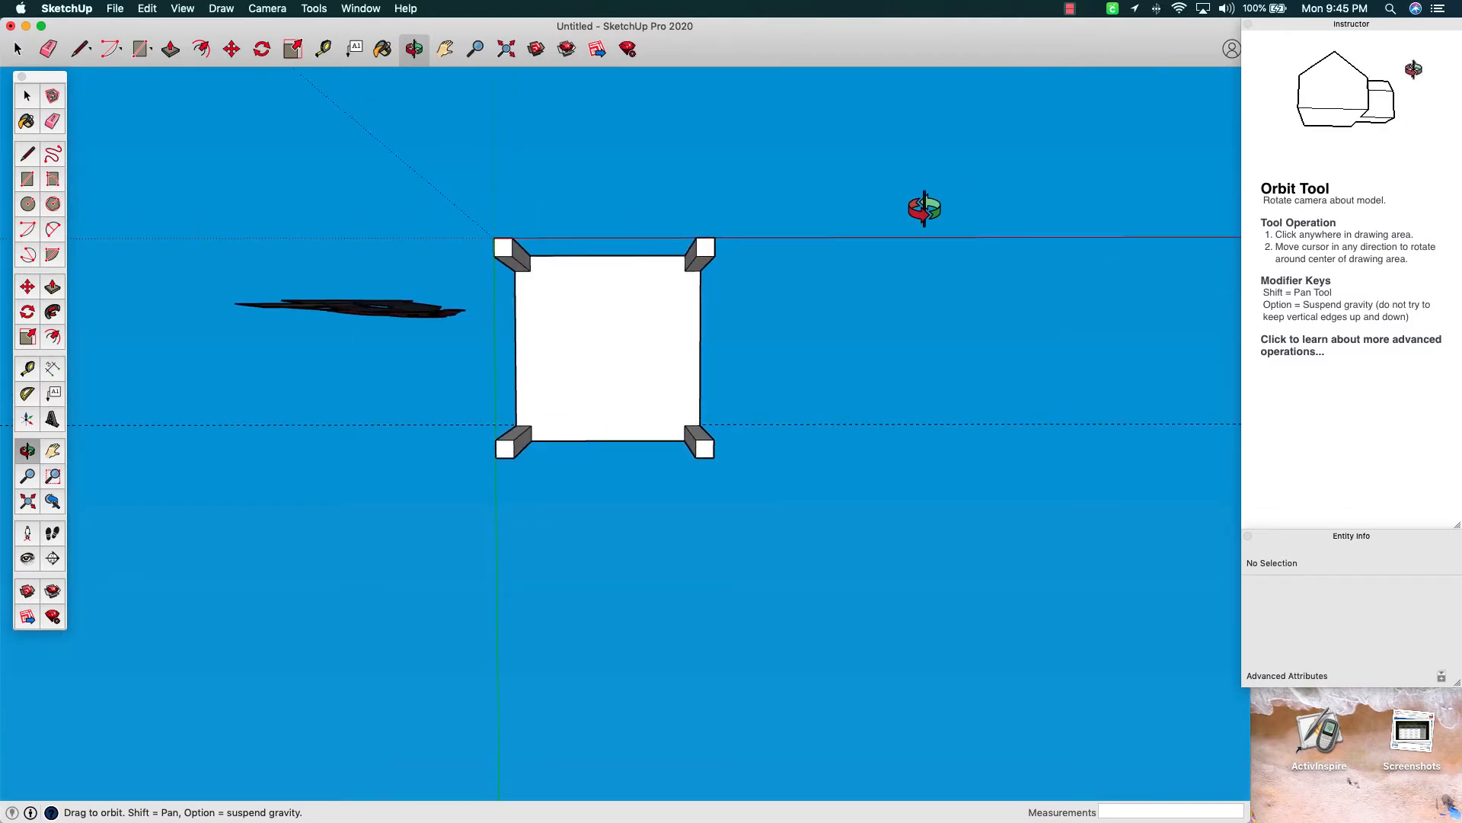
scroll(671, 340, "up", 10)
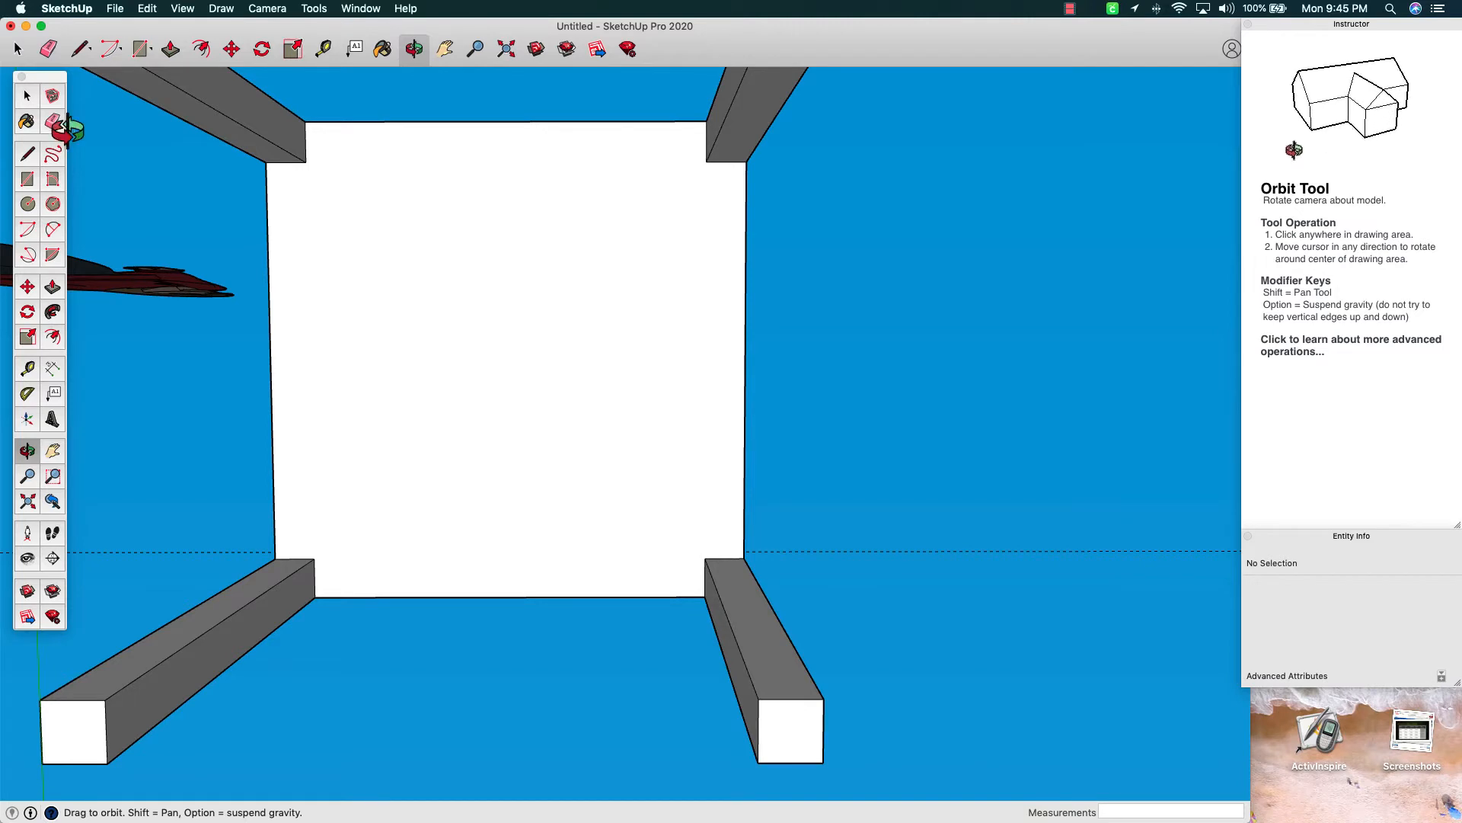
key("t")
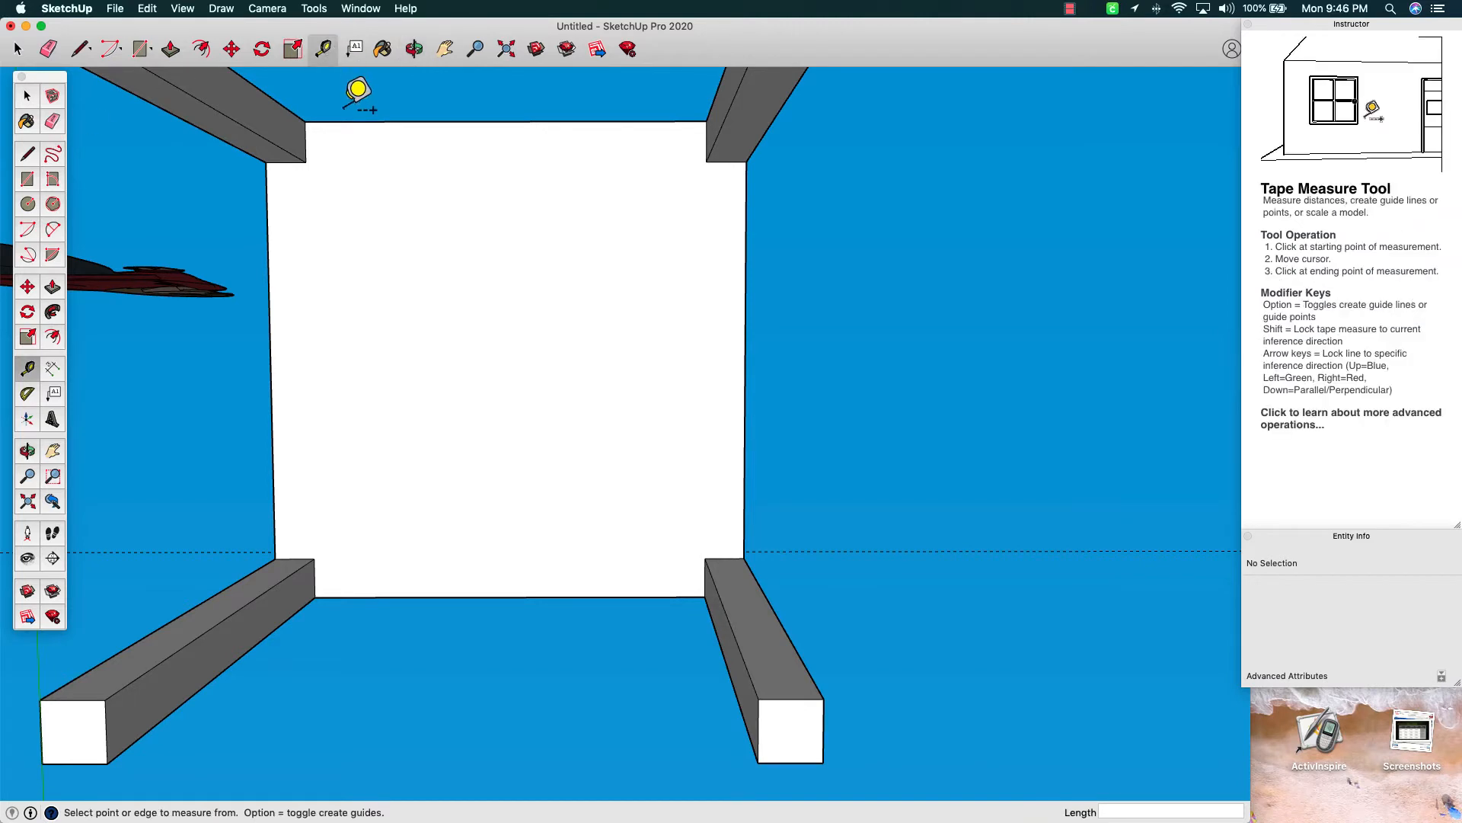
left_click(343, 120)
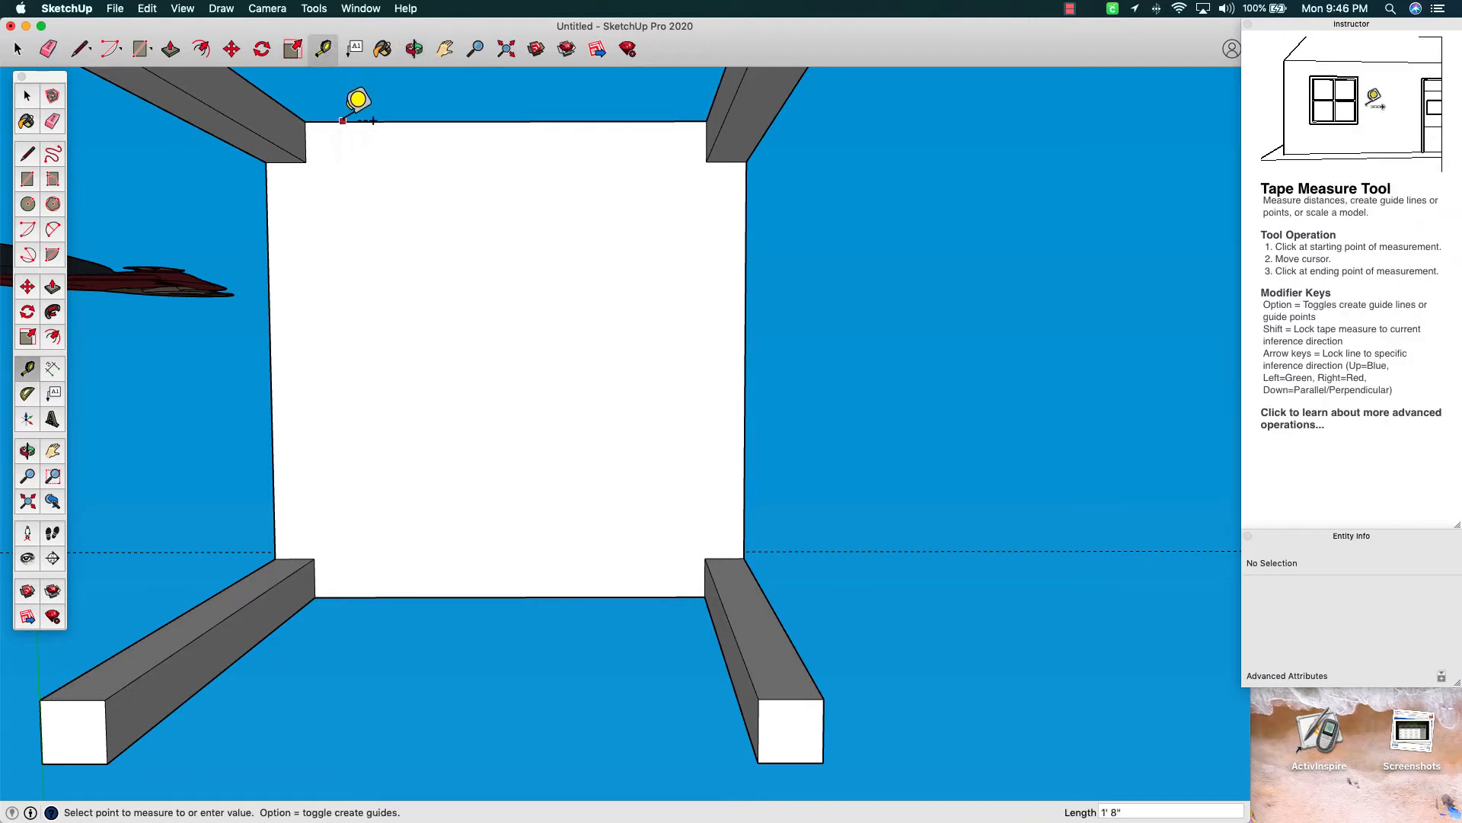
left_click(344, 161)
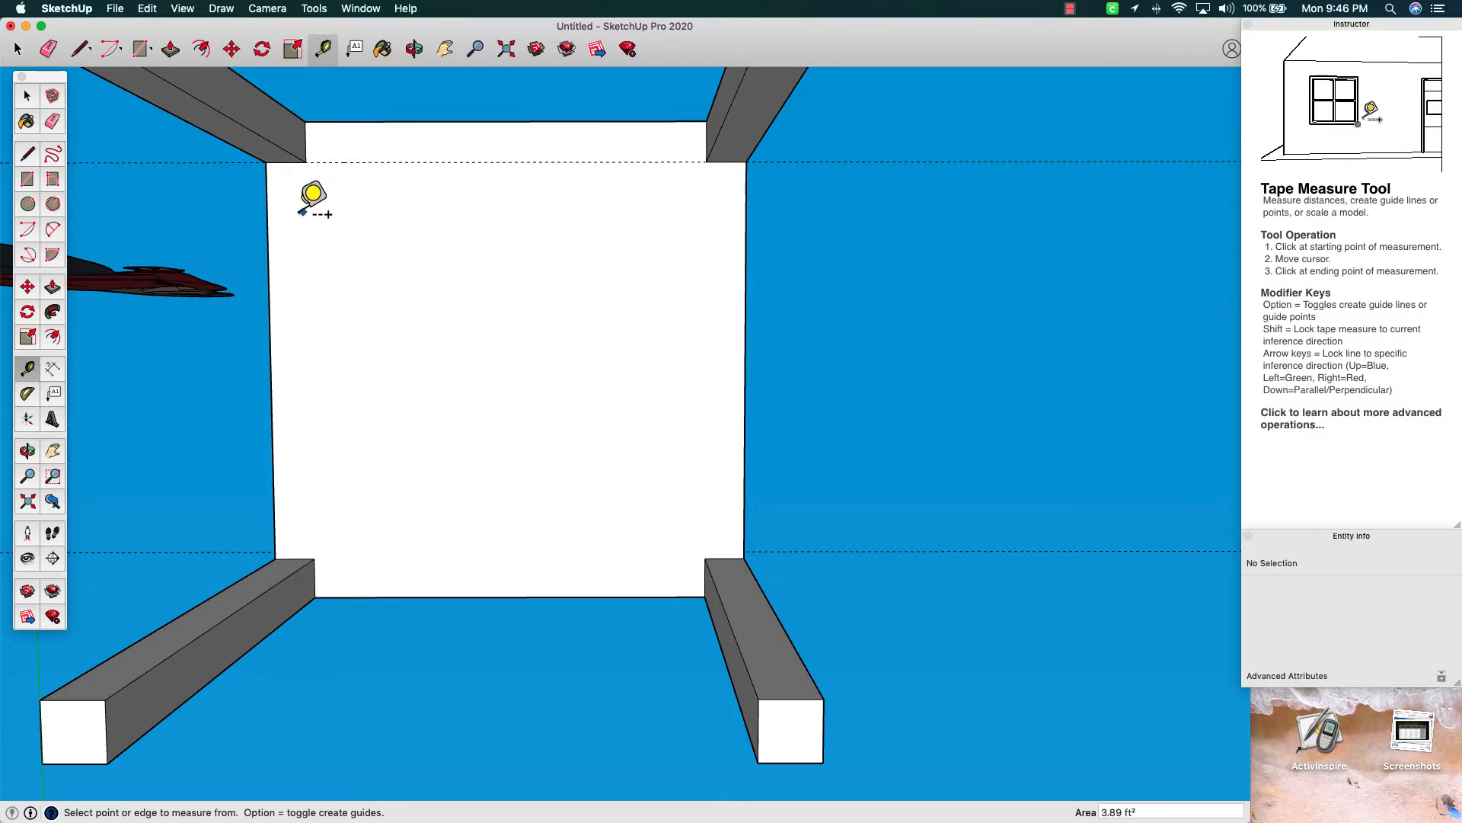
left_click(267, 246)
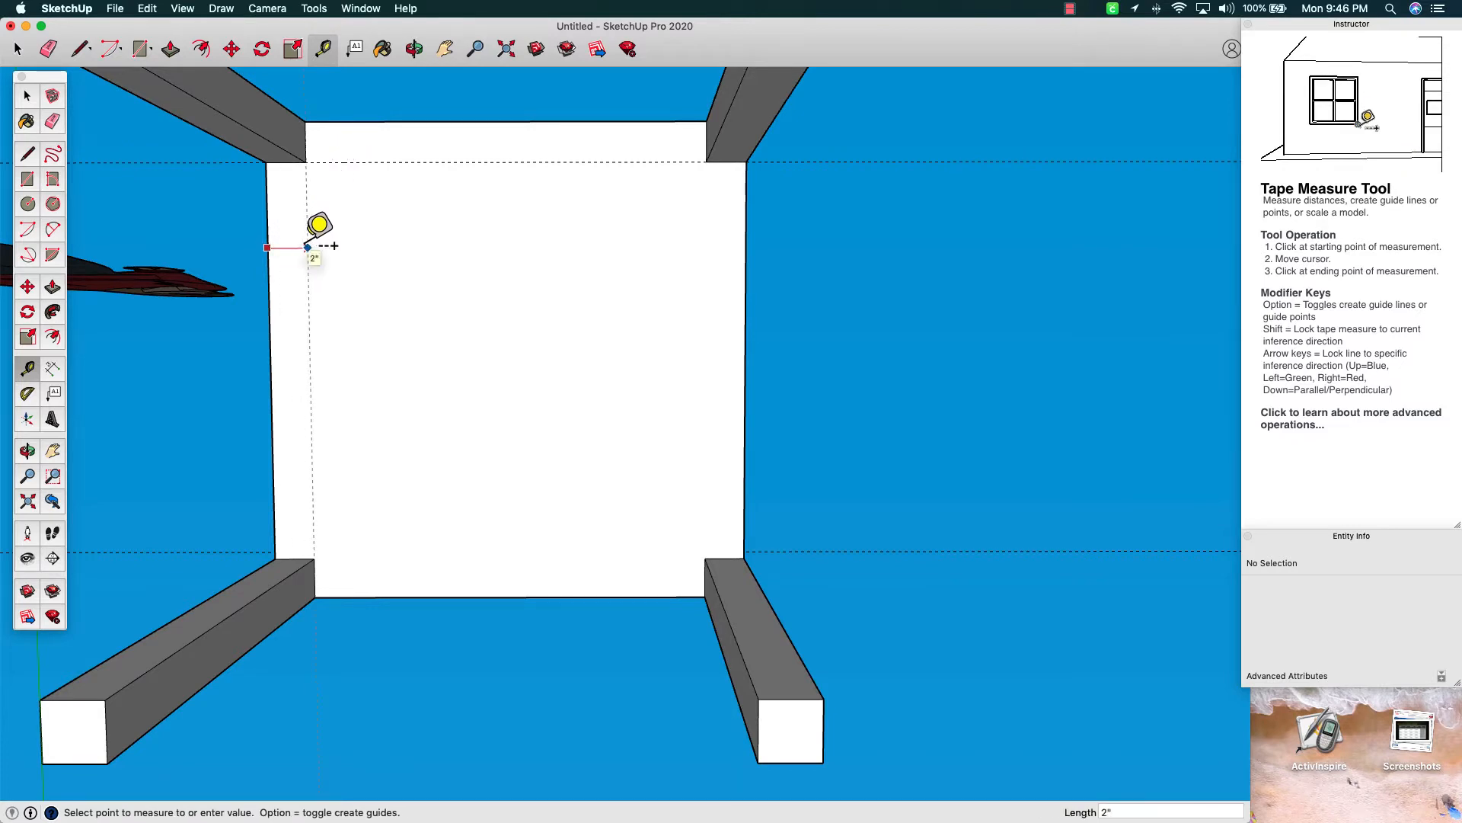
left_click(307, 247)
left_click(407, 597)
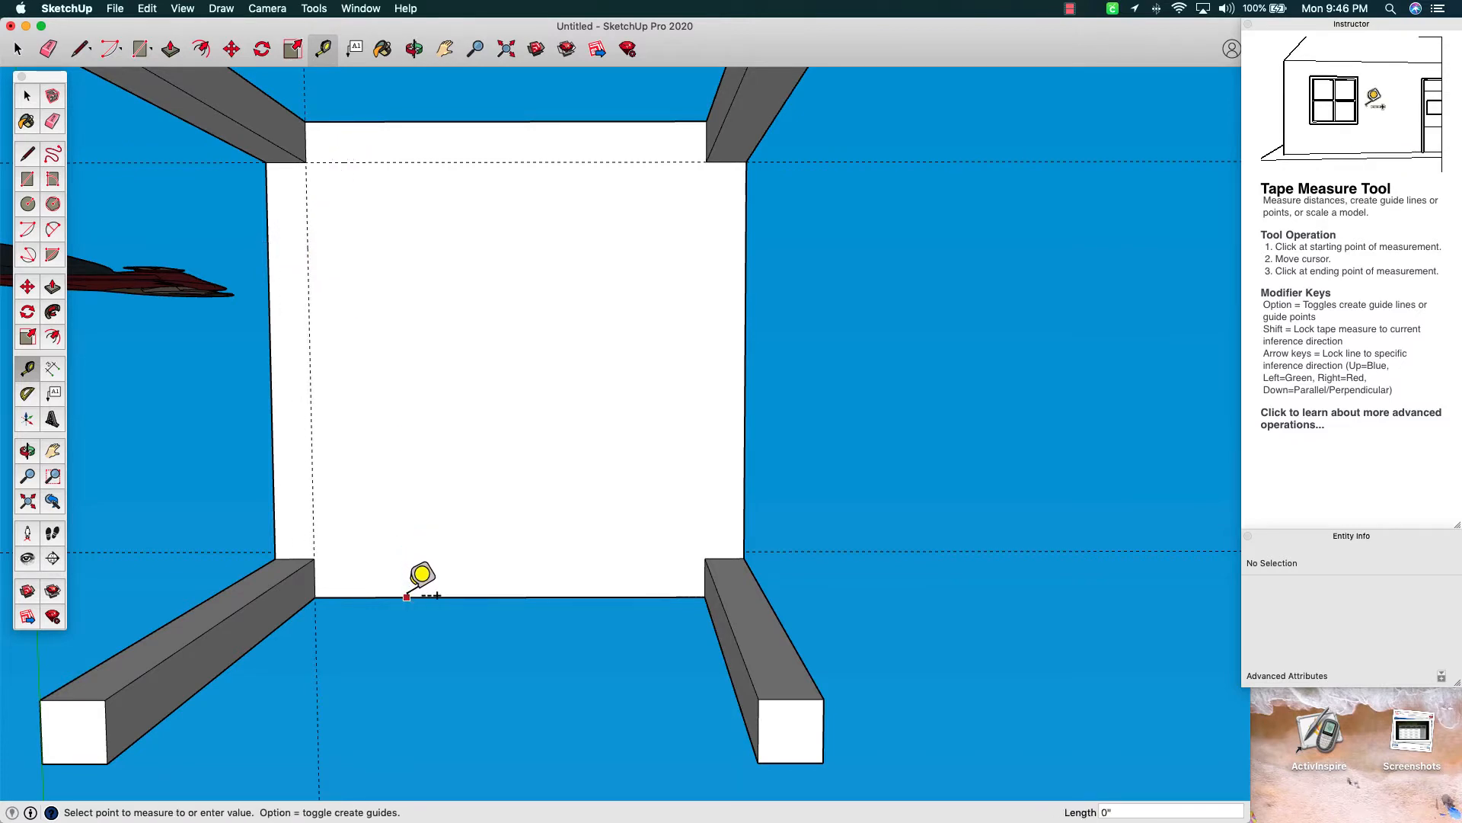
left_click(406, 559)
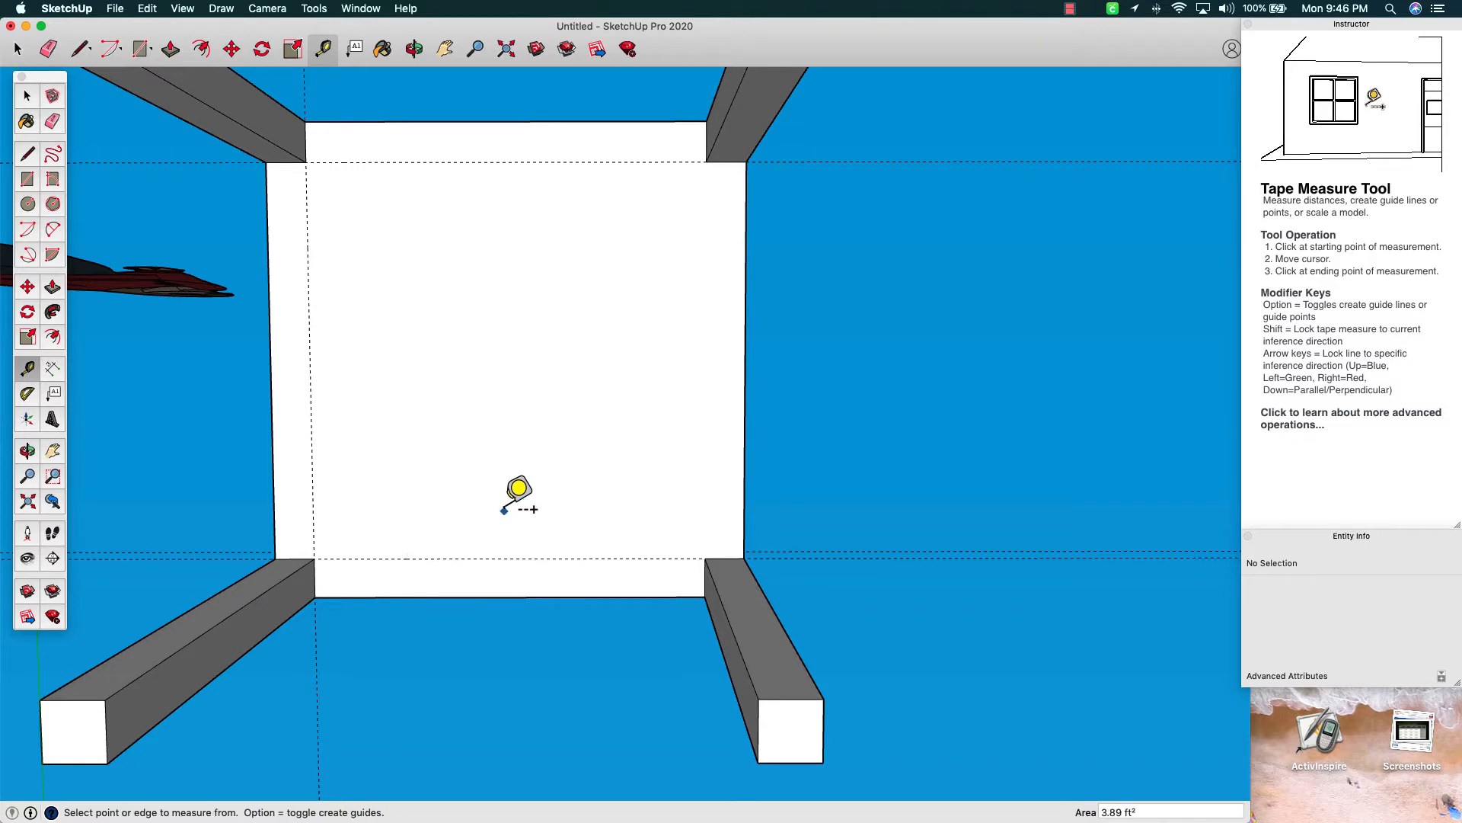
left_click(744, 390)
left_click(706, 391)
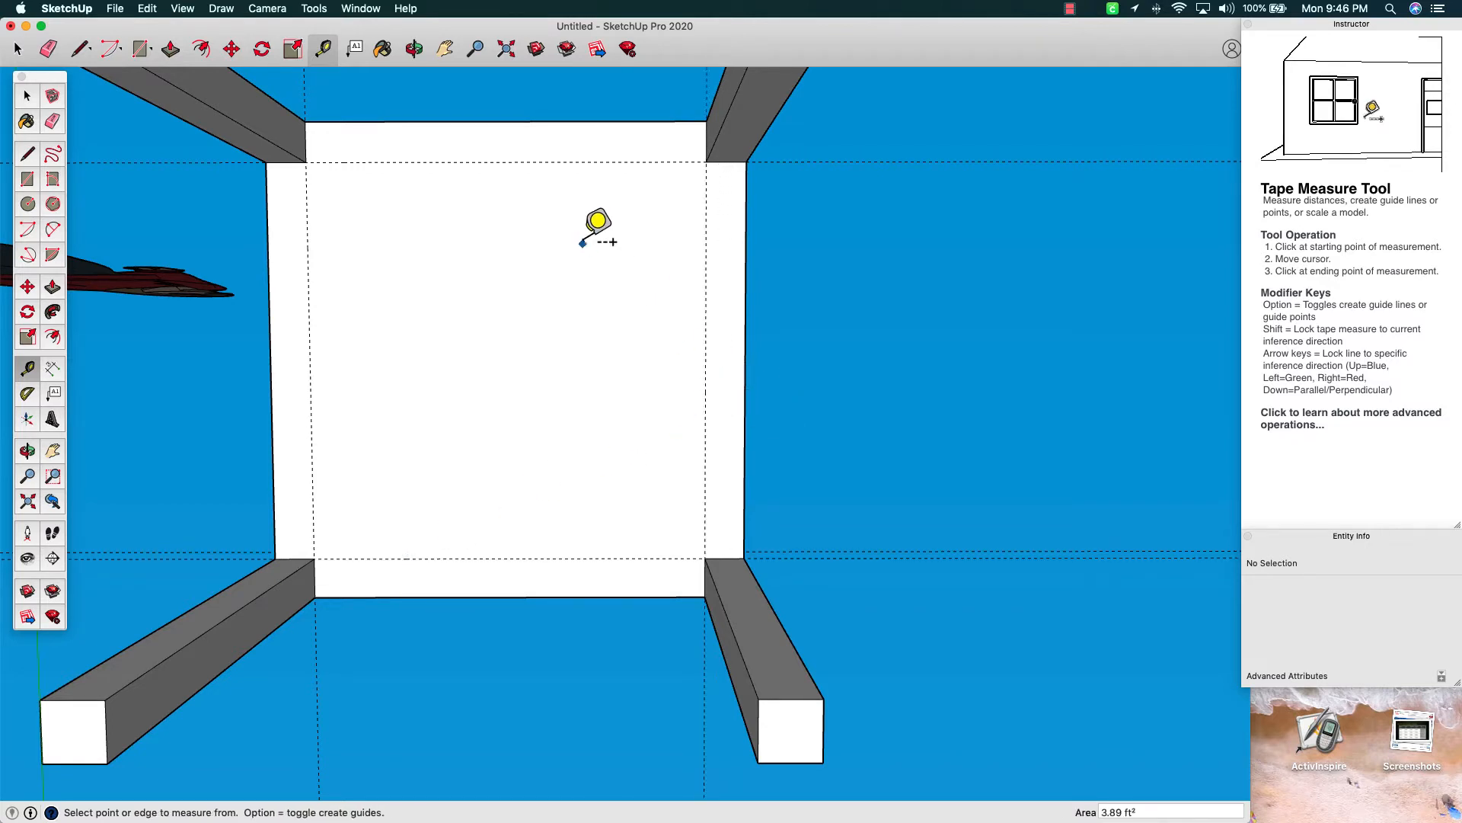
Add guides 1" in from all four edges of the seat's underside
left_click(482, 121)
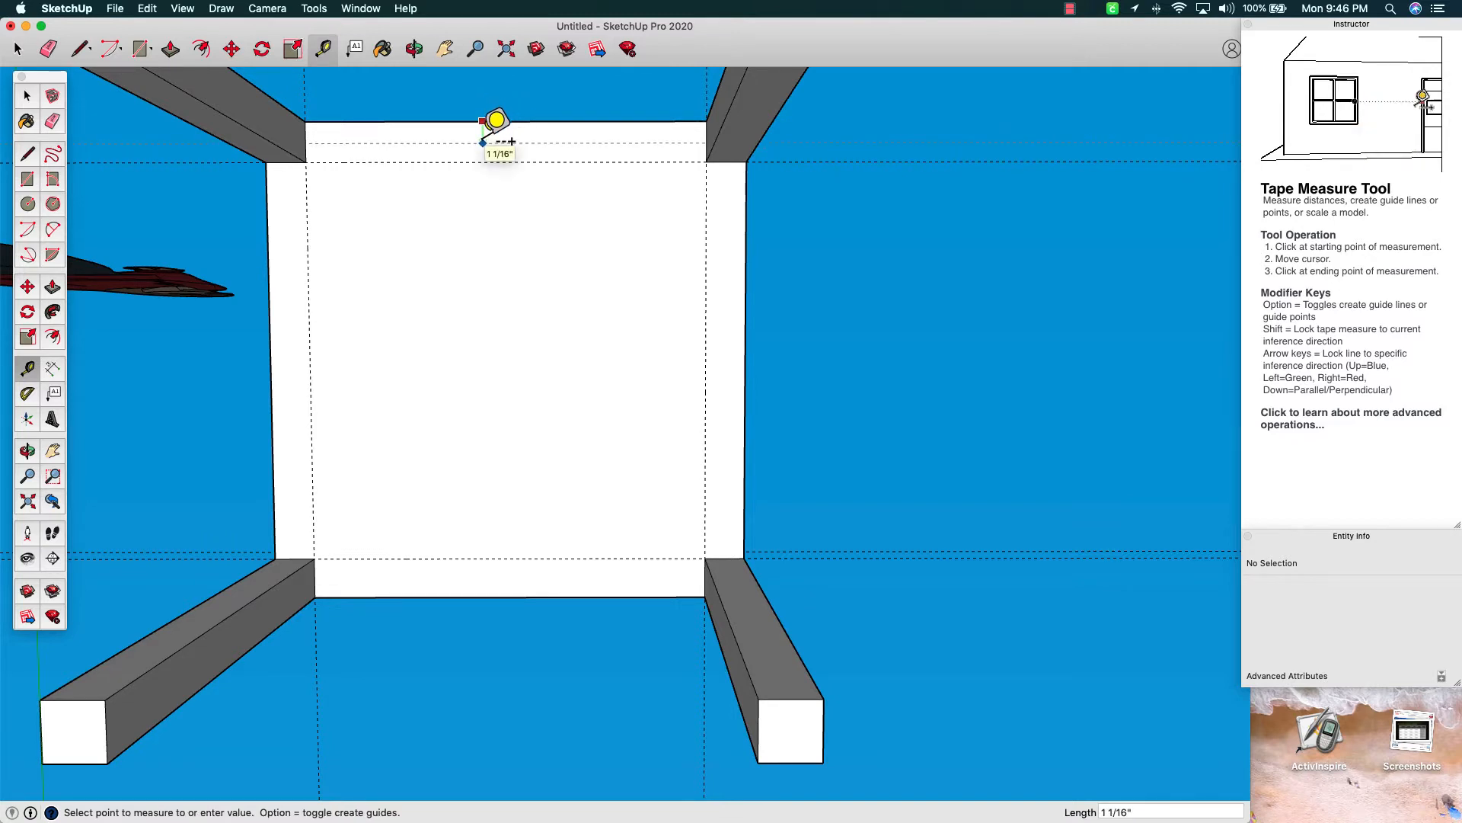
left_click(511, 142)
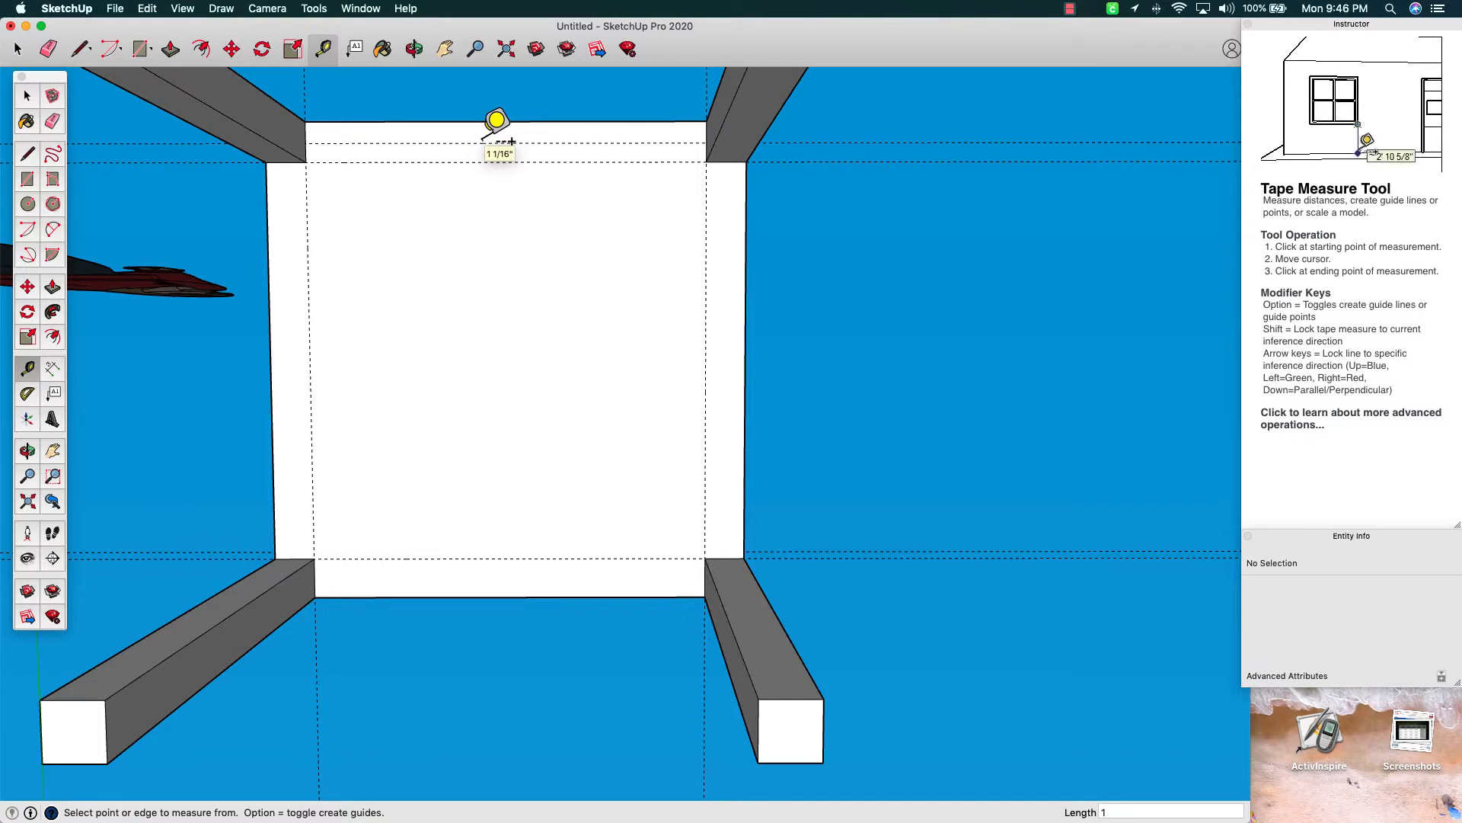
type("1\"")
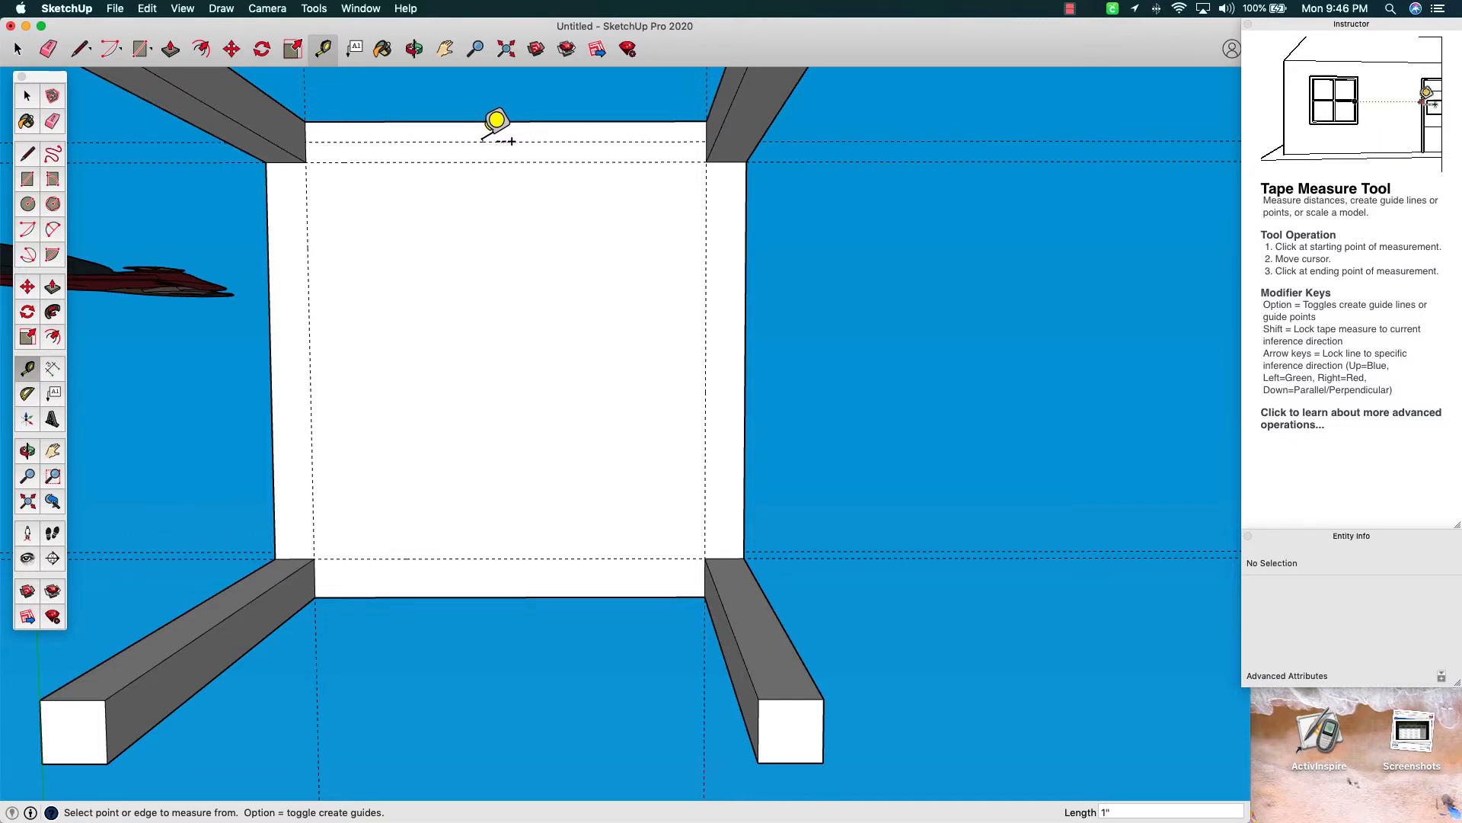
left_click(267, 252)
left_click(289, 259)
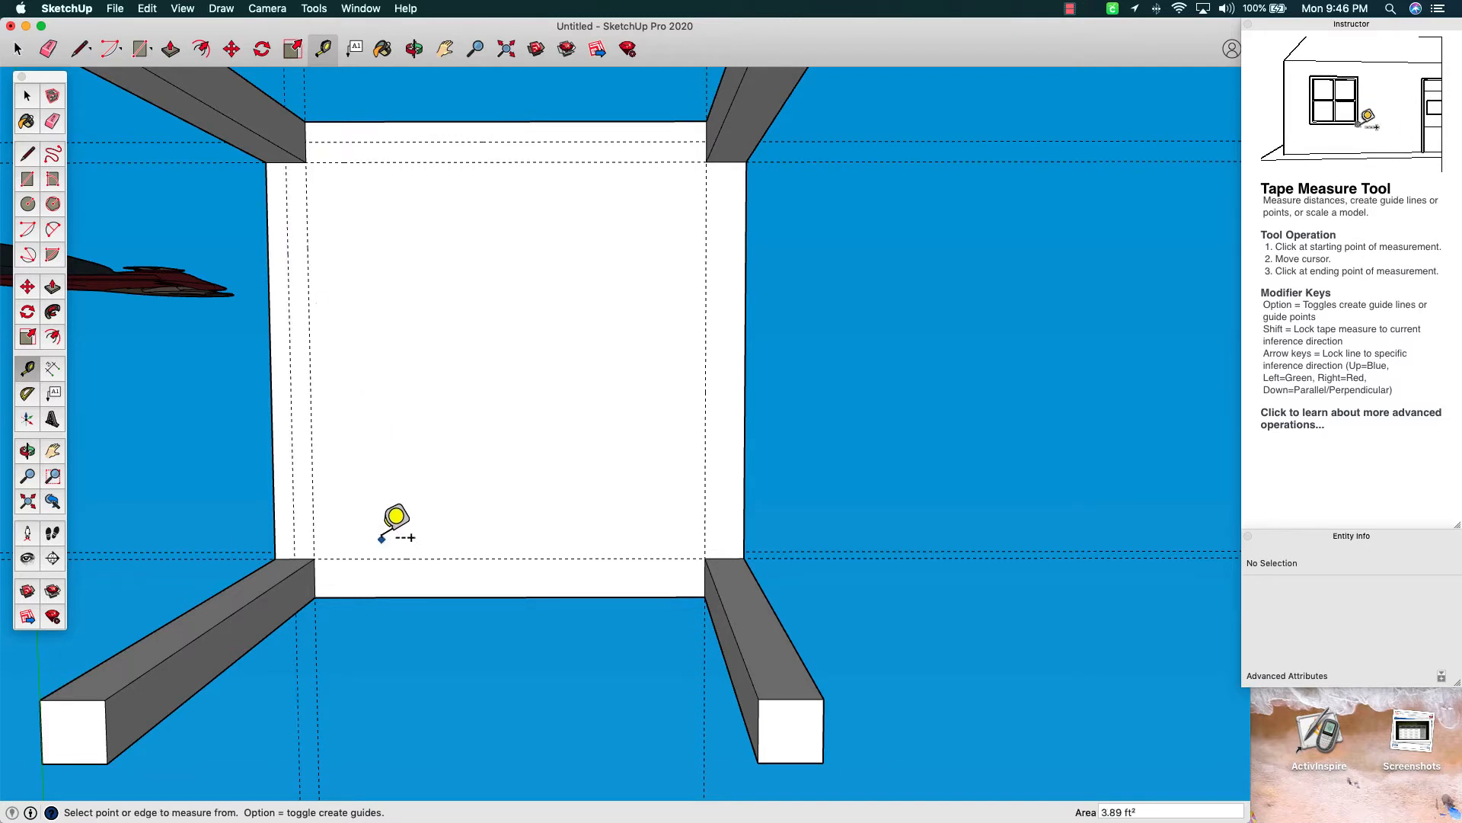
left_click(385, 596)
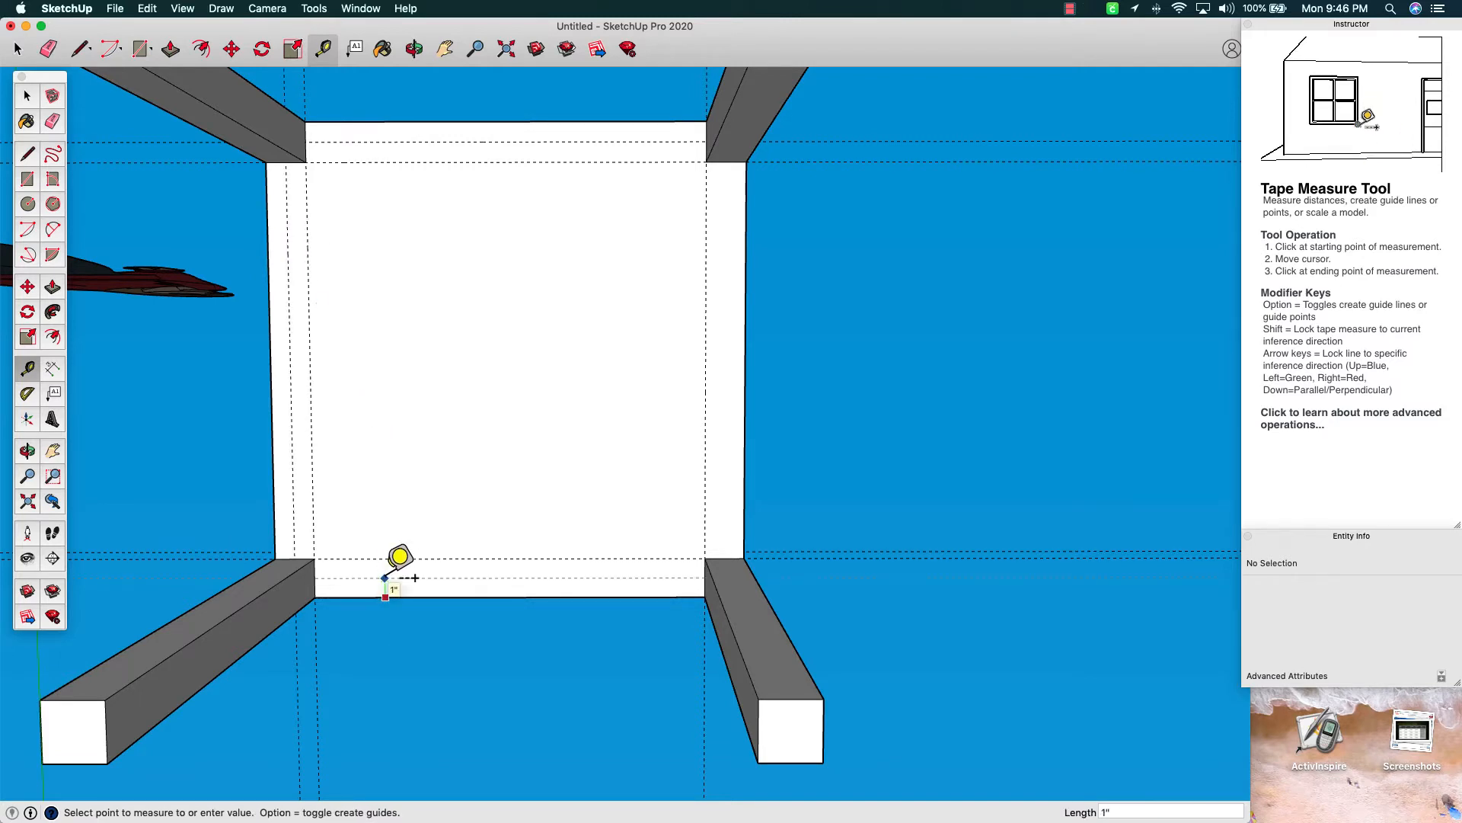
left_click(385, 577)
left_click(745, 401)
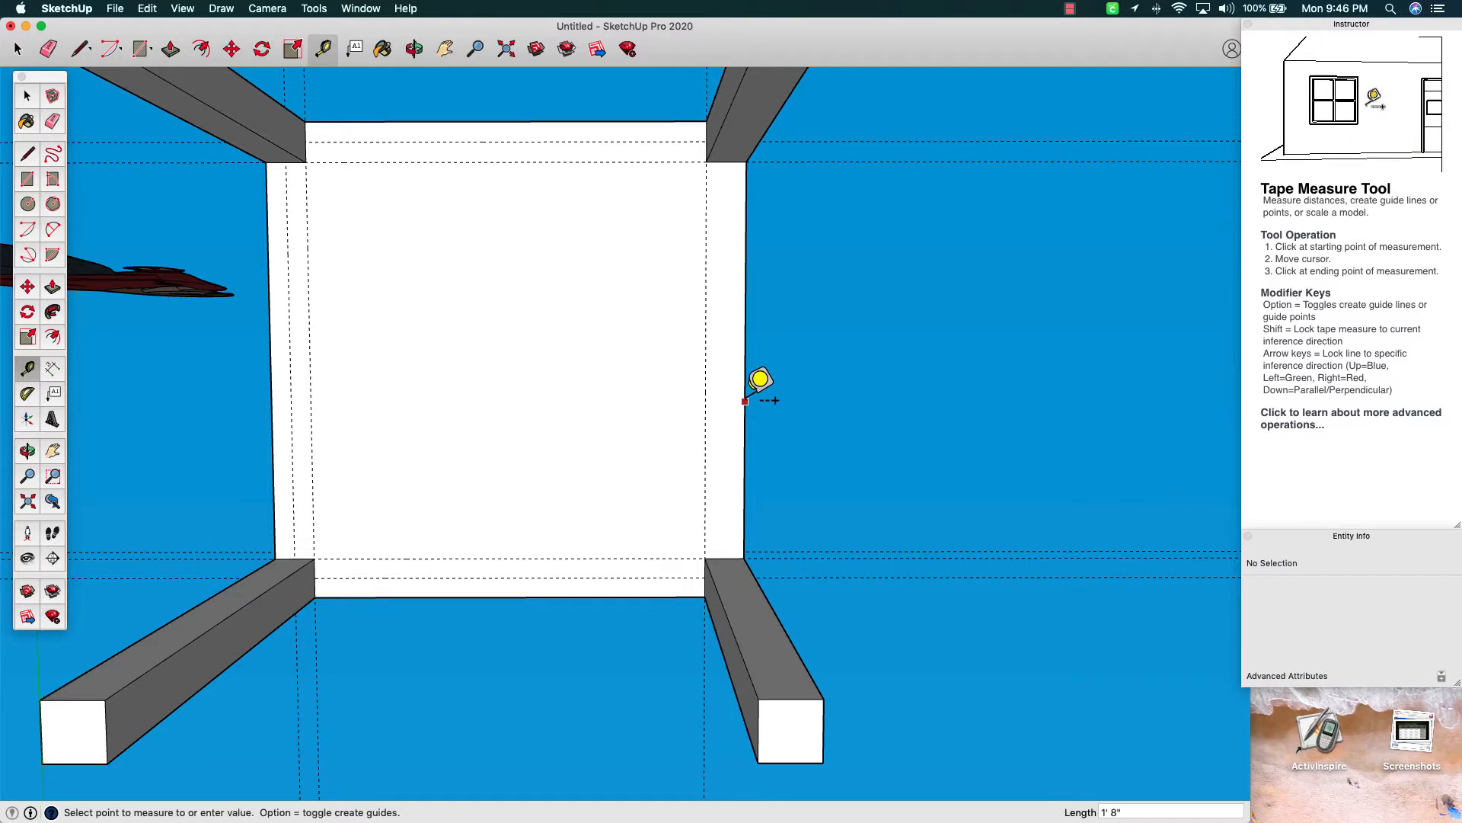
left_click(726, 399)
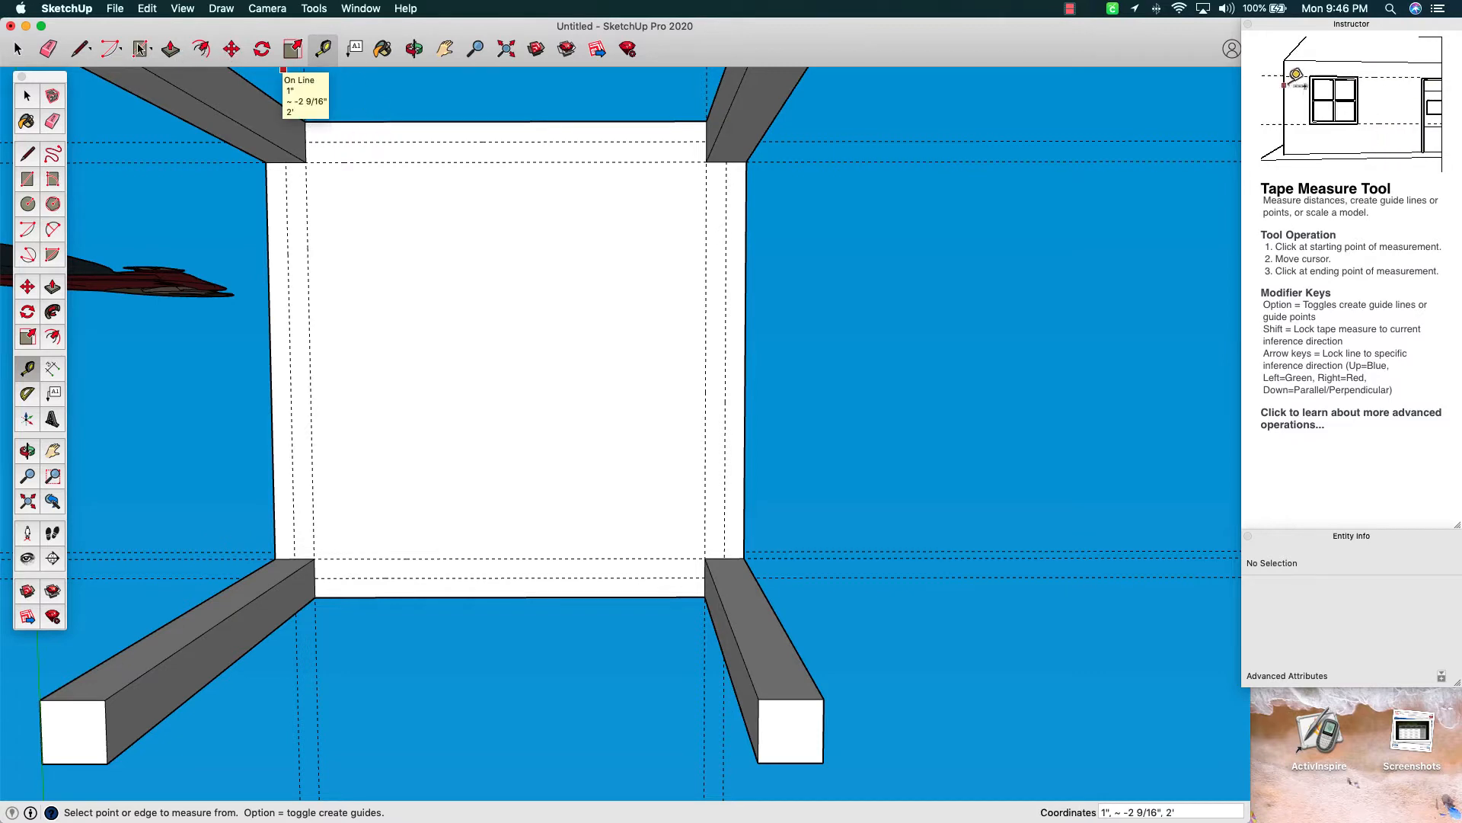
Draw two 1' 8" lines between the front legs along the 1" and 2" guides on the seat's underside
left_click(81, 49)
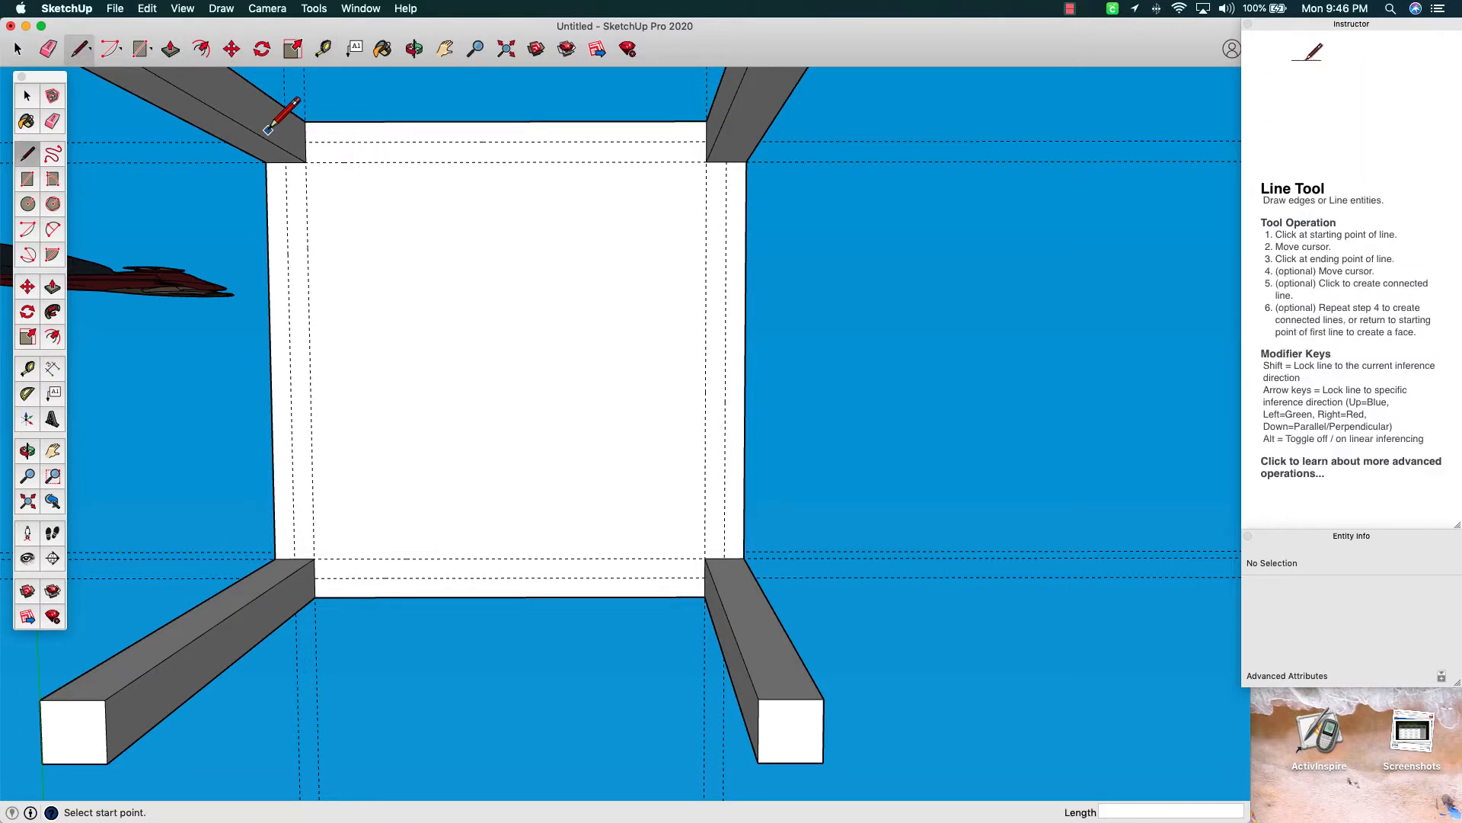
left_click(305, 141)
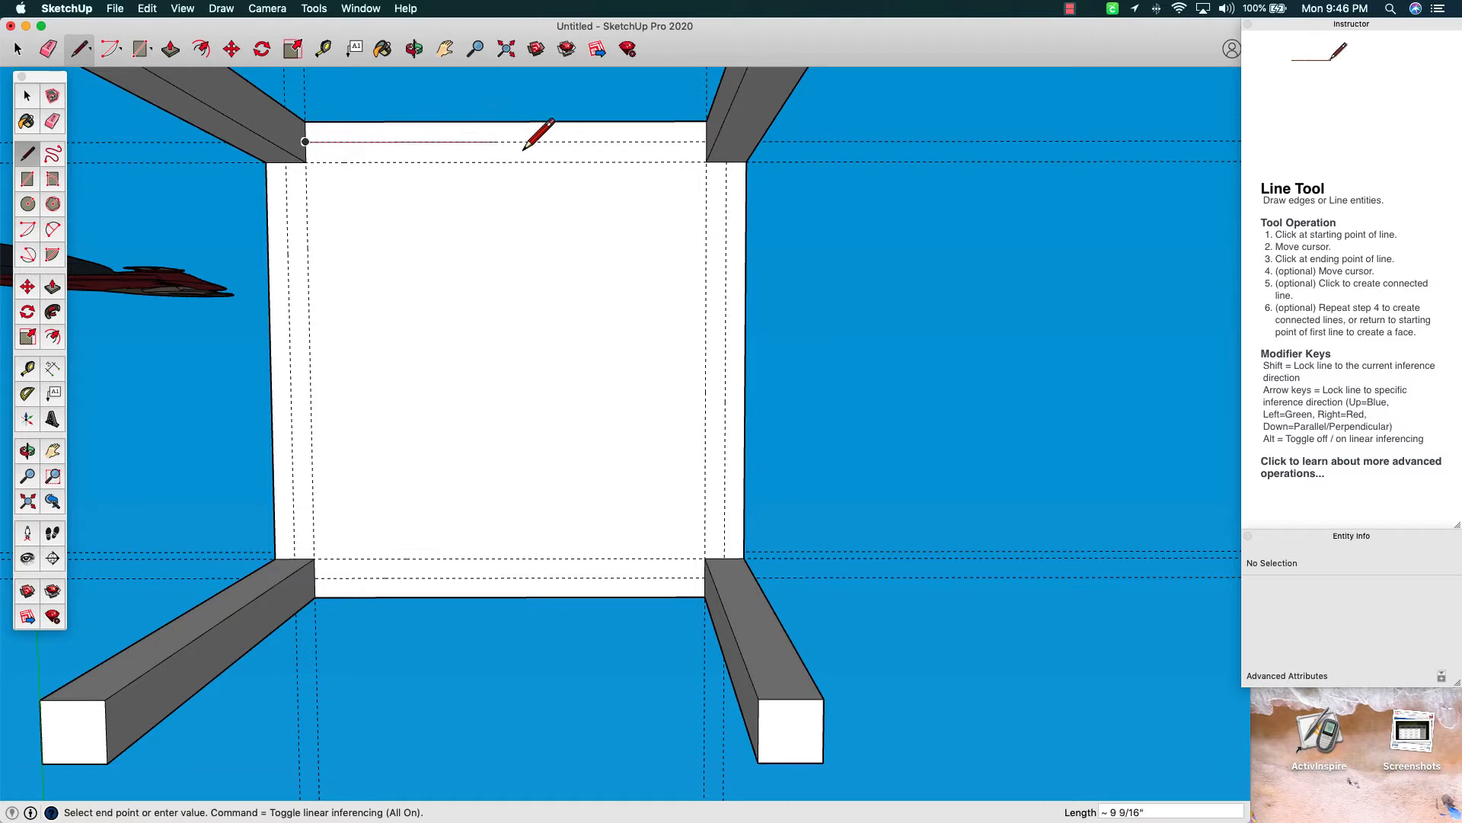
left_click(707, 140)
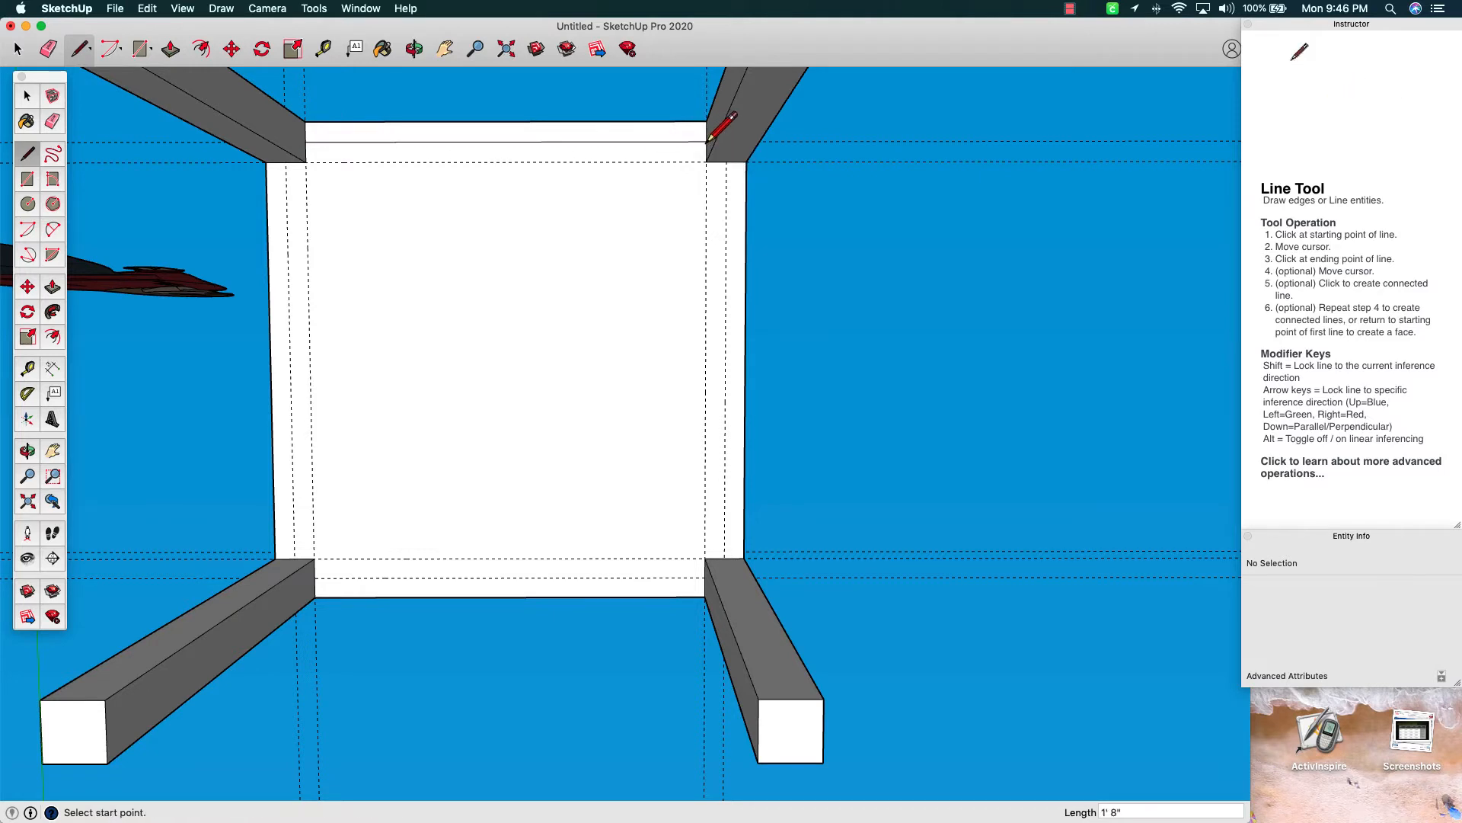
left_click(707, 161)
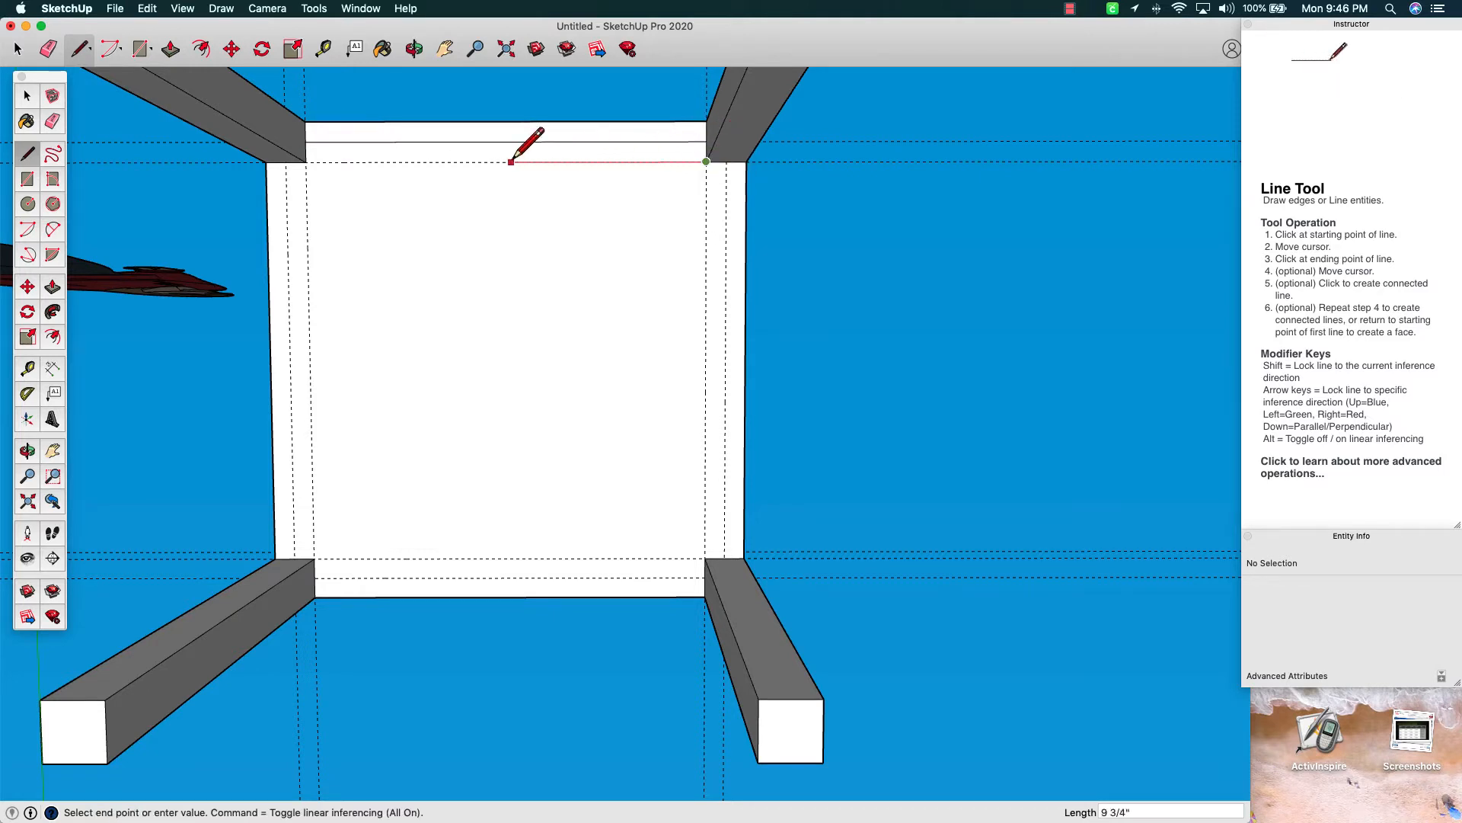
left_click(305, 162)
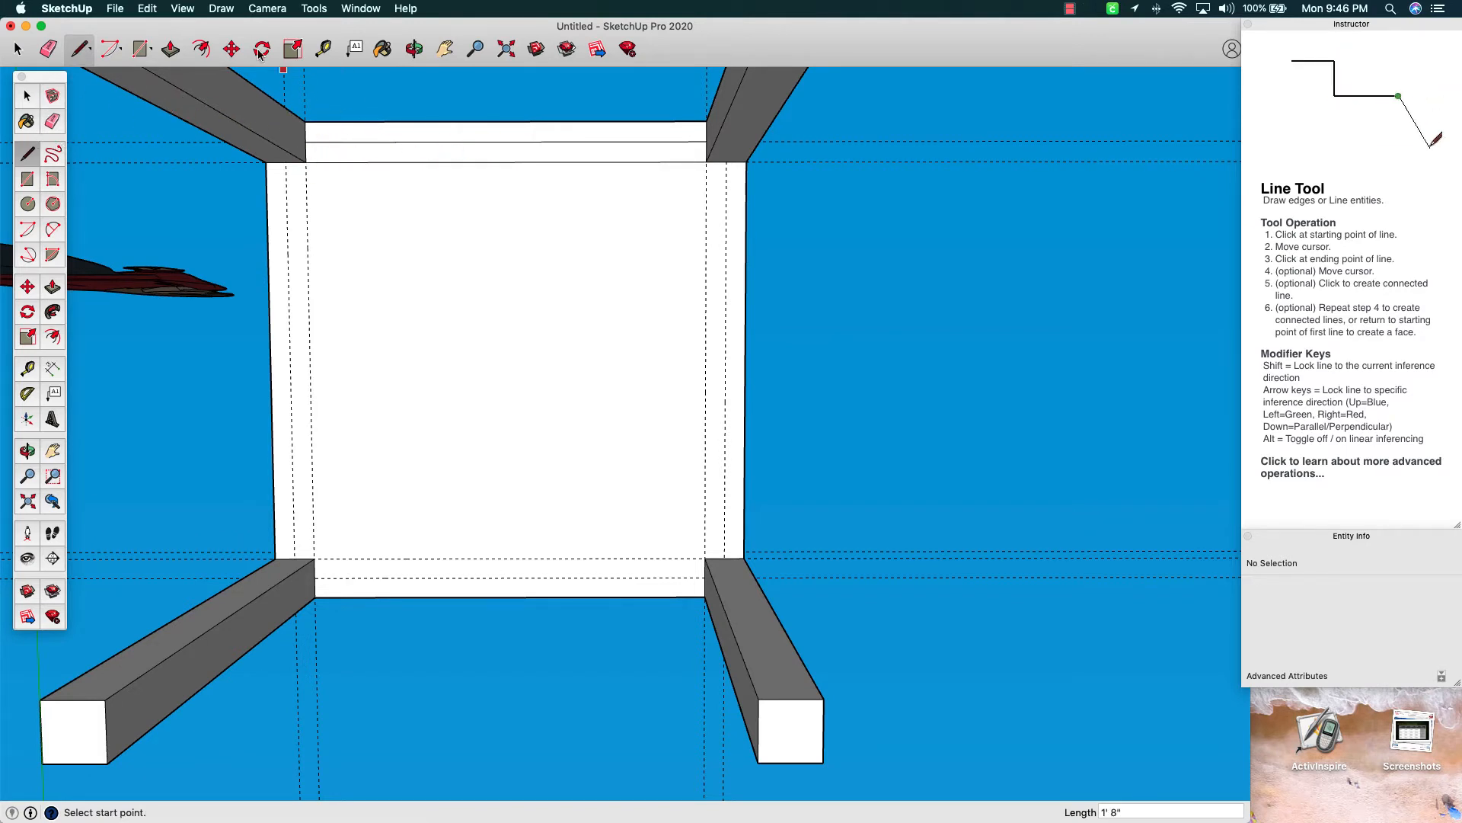
Push/Pull the 1" strip between the front legs 2" out from the seat's underside
left_click(171, 50)
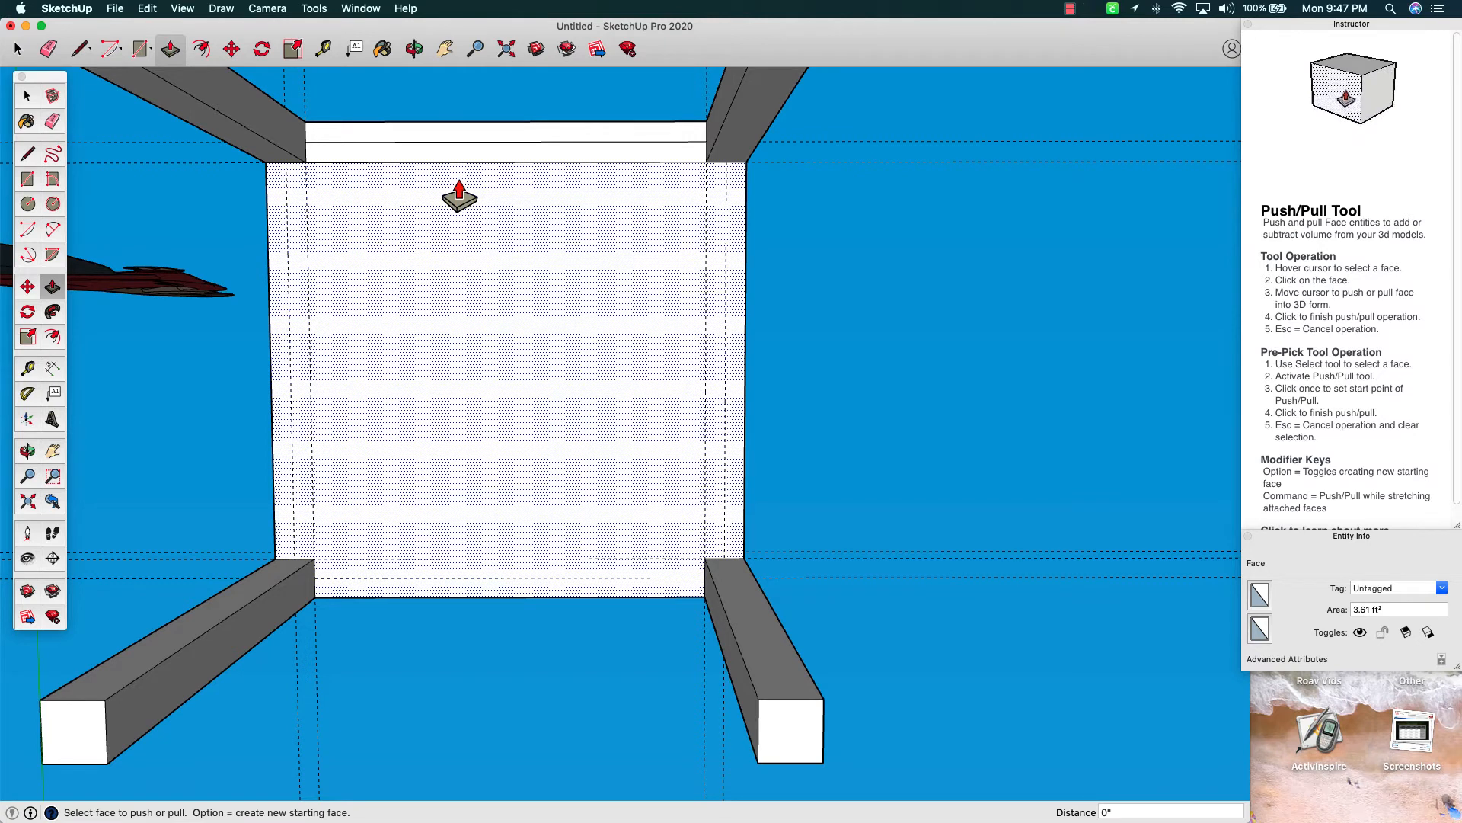
left_click(438, 158)
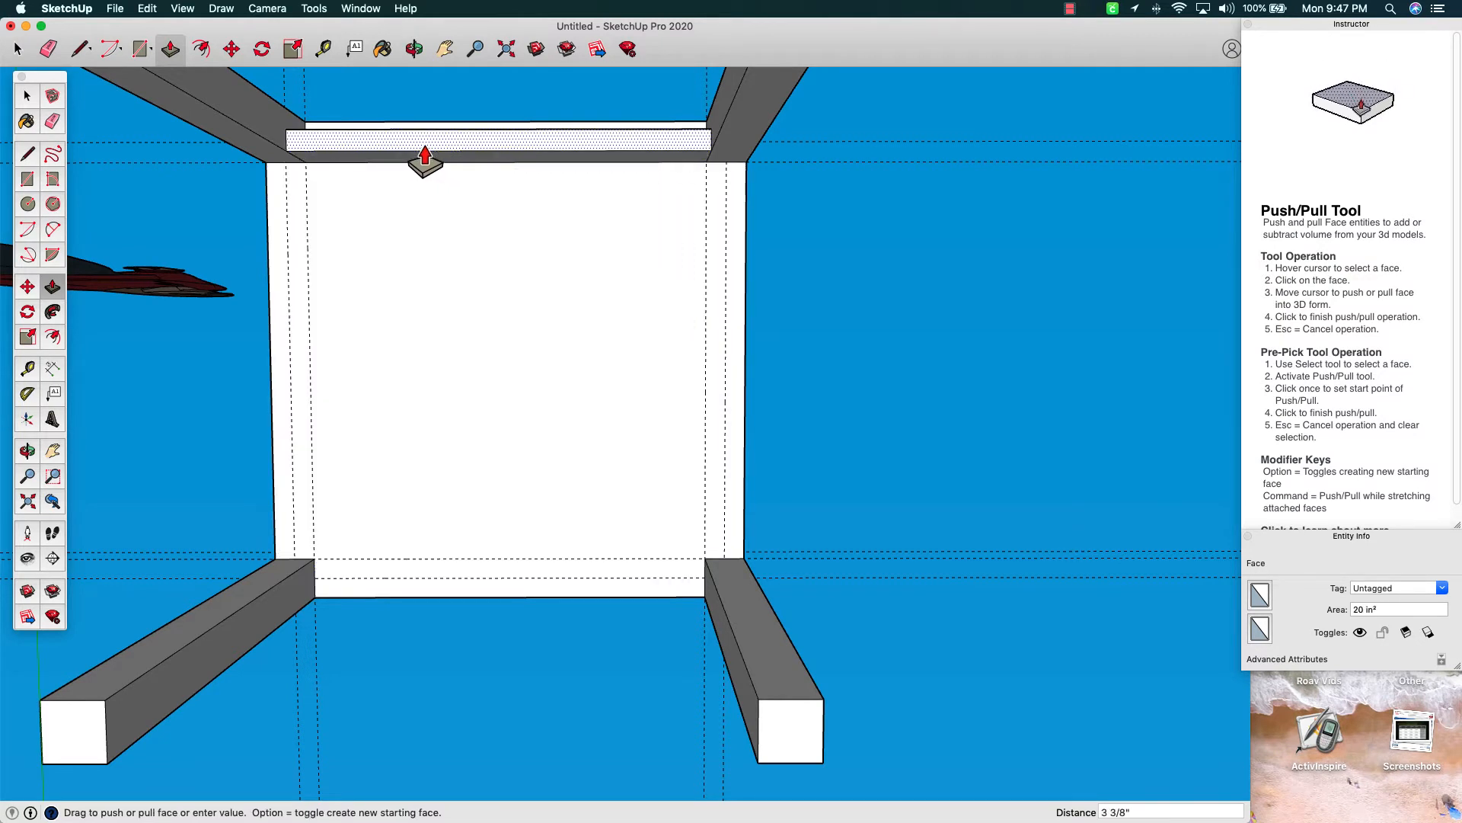
left_click(425, 148)
type("2")
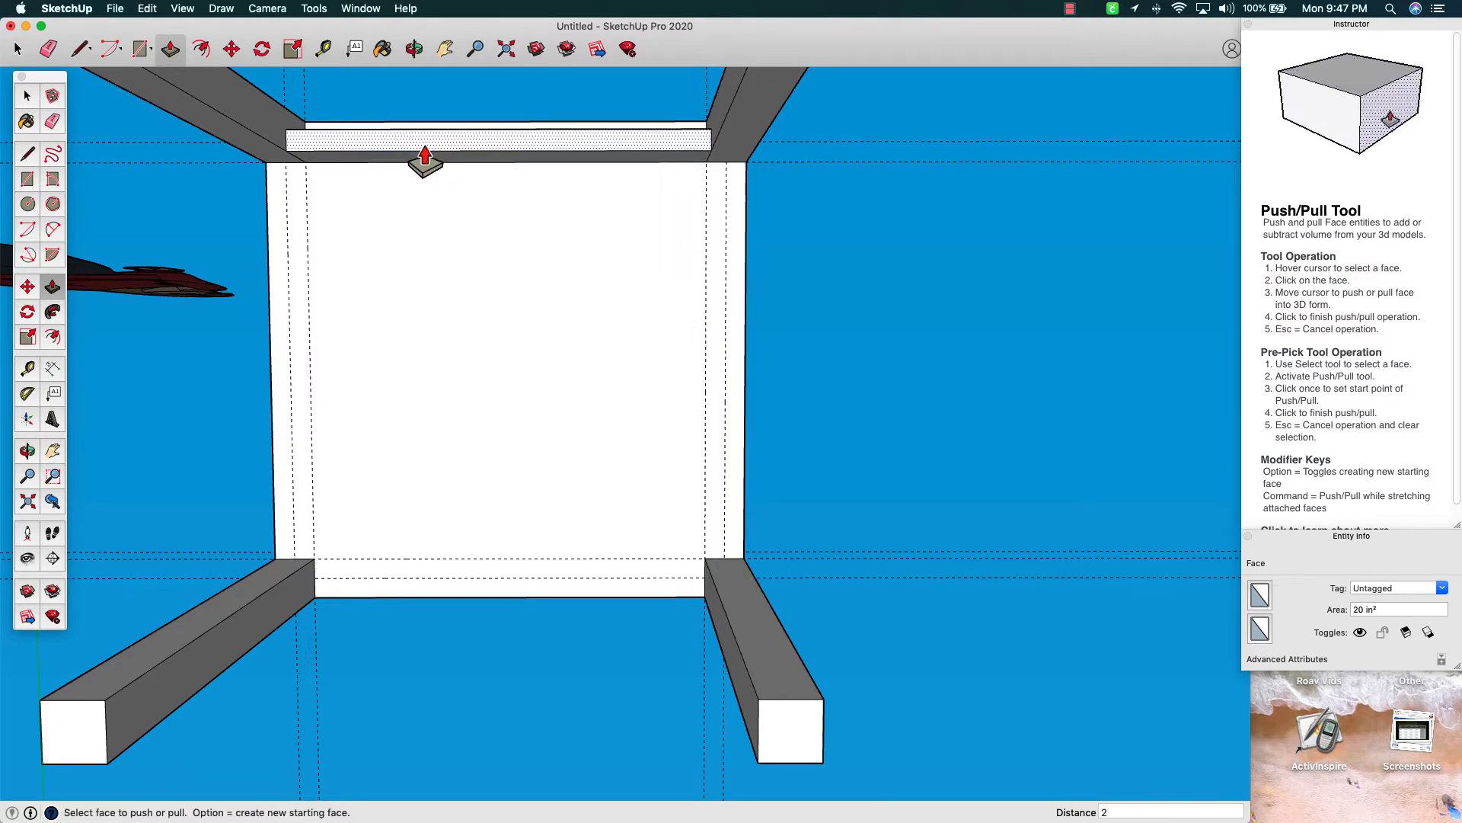
key("Return")
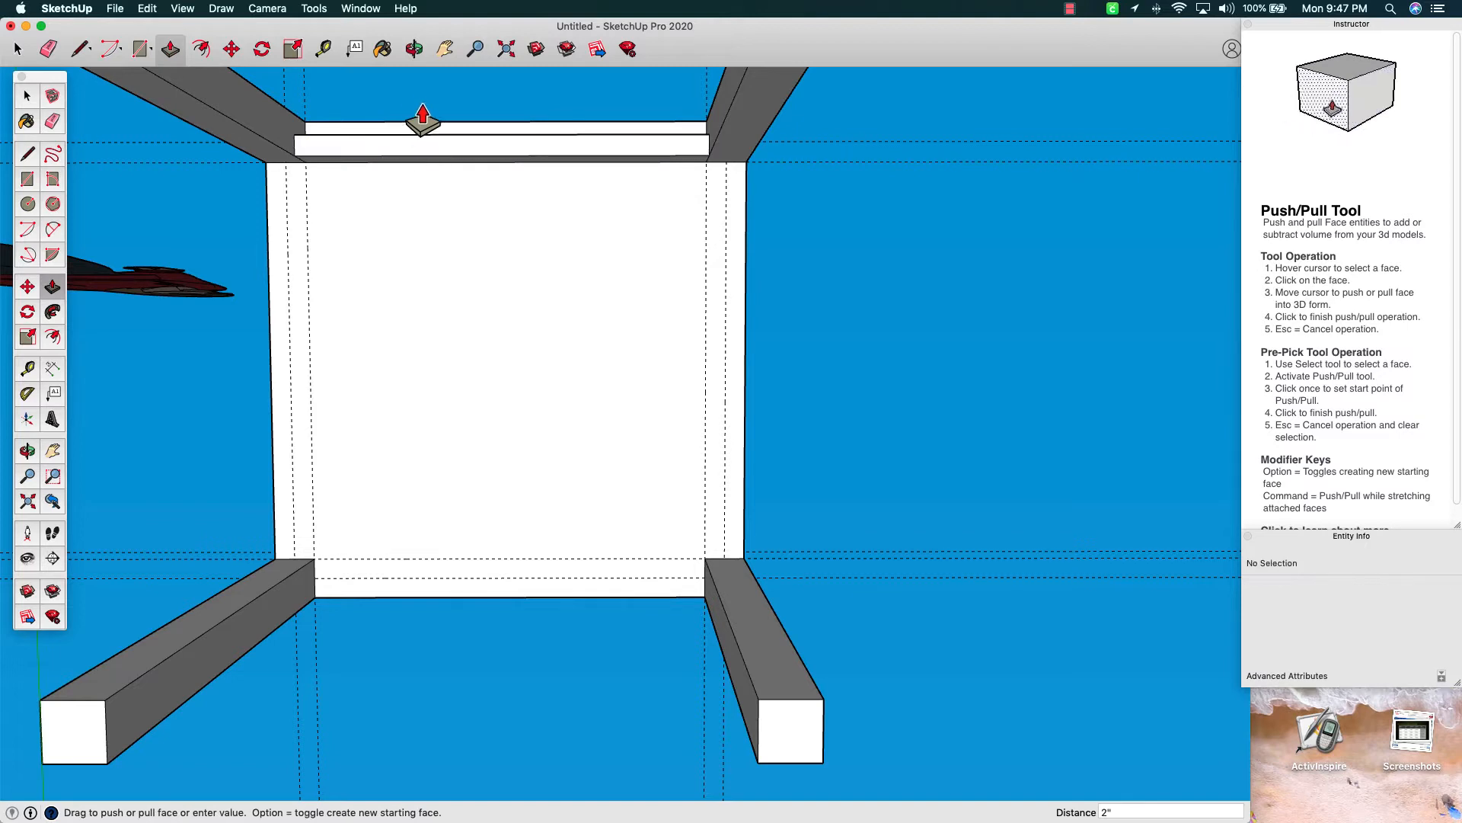
Draw two 1' 8" lines along the 1" and 2" guides between the legs on the side nearest the human figure
left_click(415, 51)
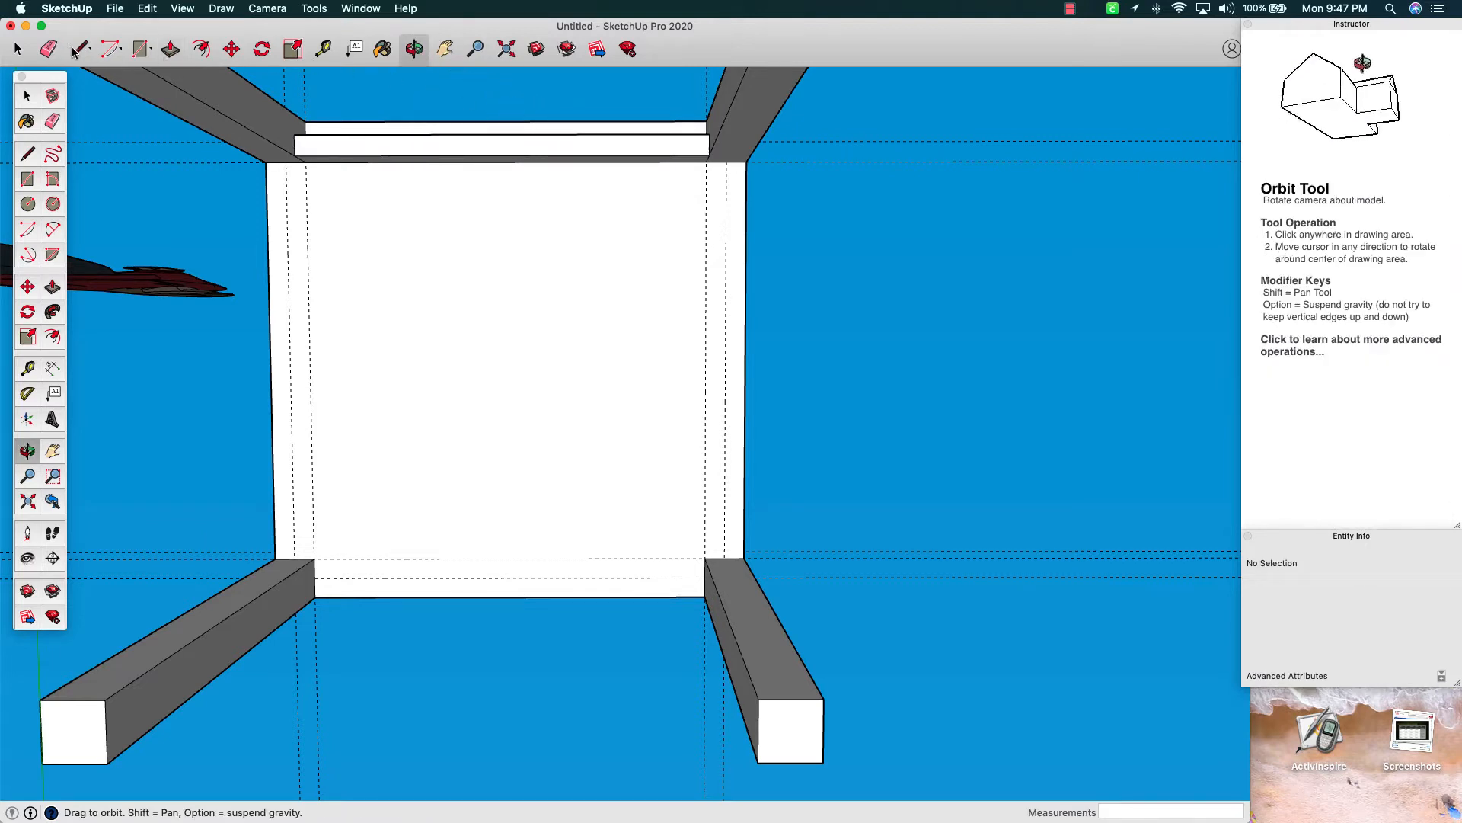
key("l")
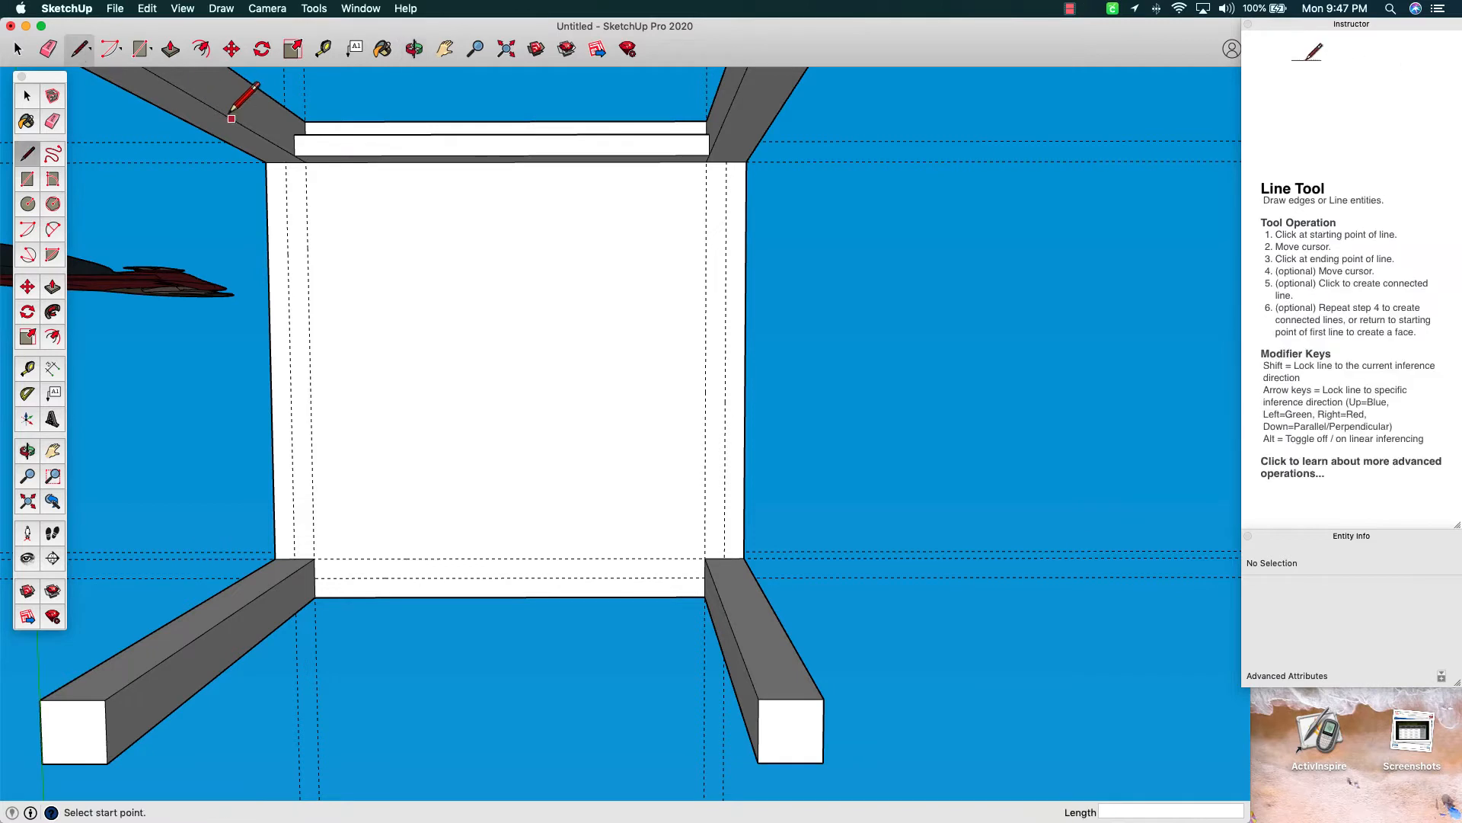
left_click(285, 162)
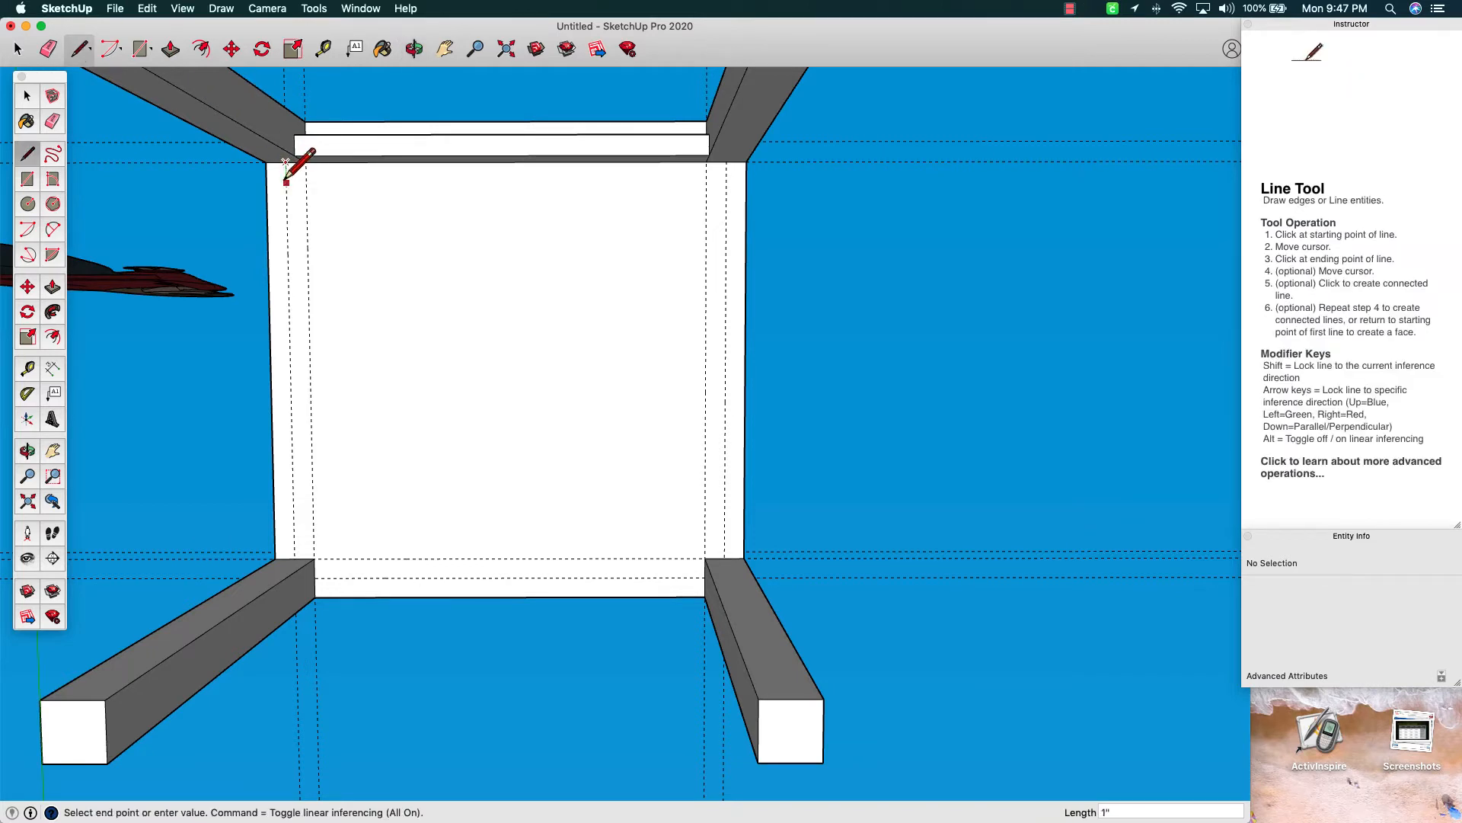
left_click(295, 560)
left_click(313, 558)
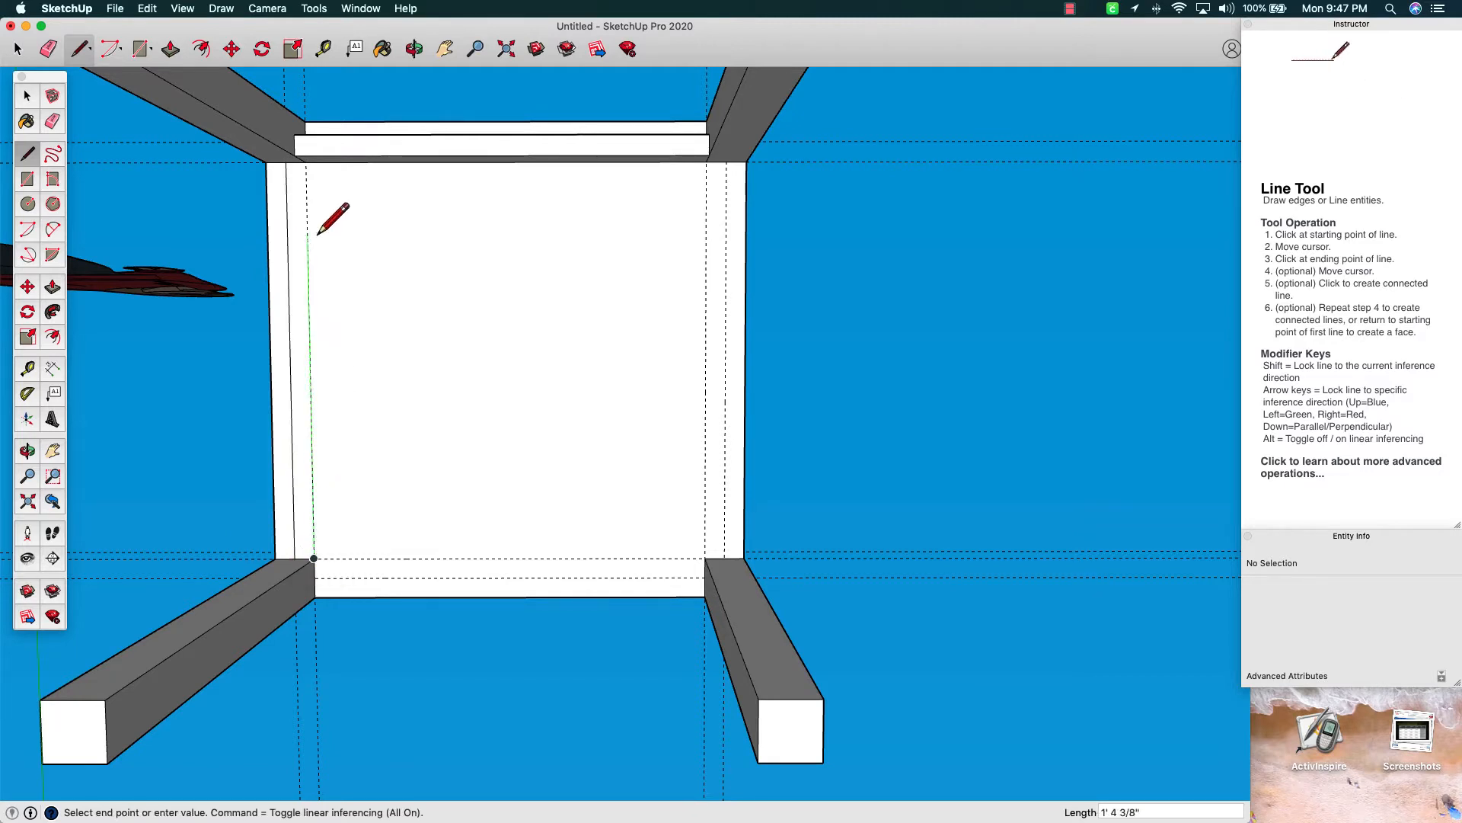
left_click(306, 162)
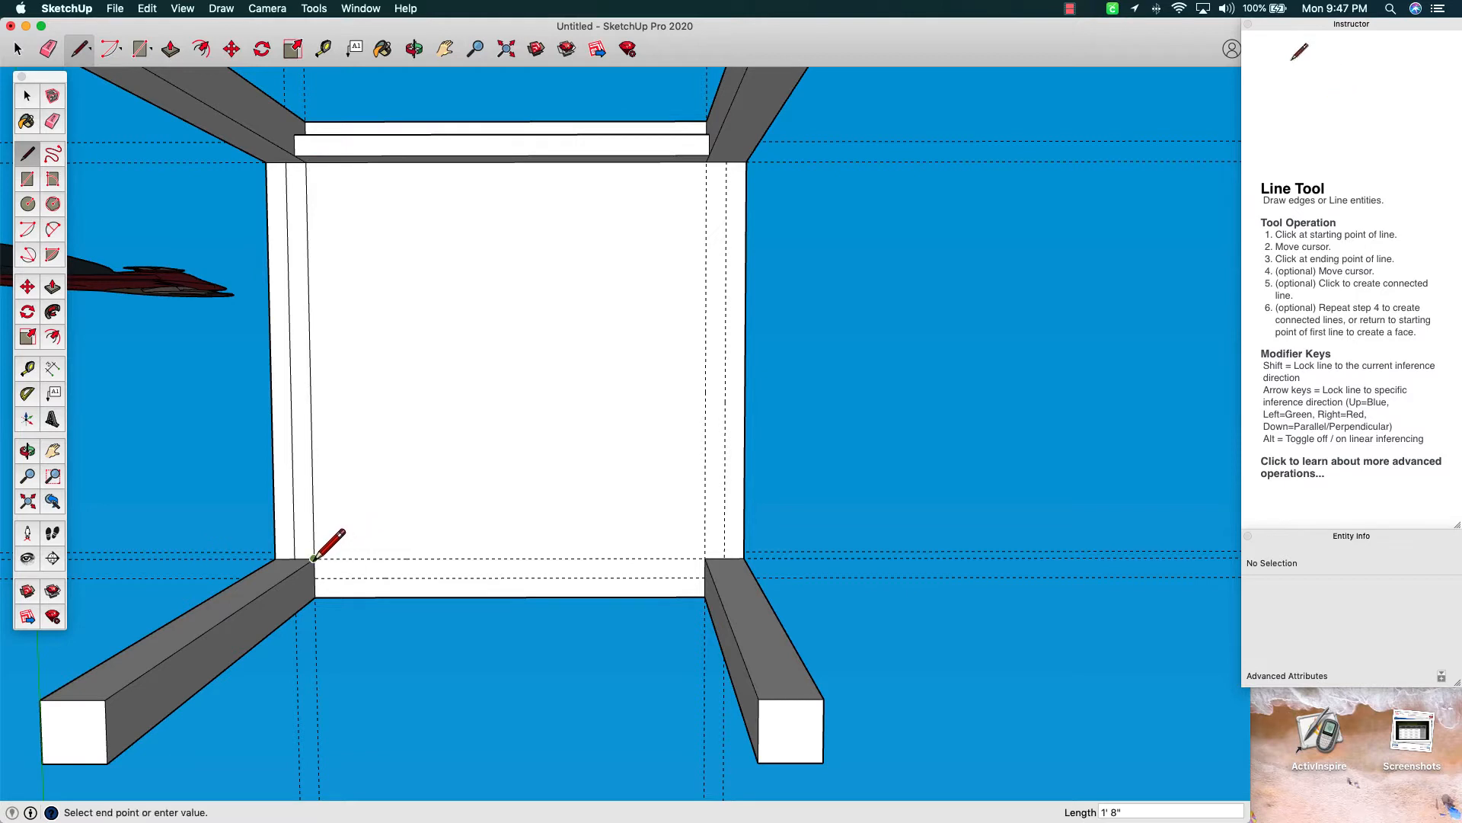
Draw two 1' 8" lines between the back legs along the 1" and 2" guides on the seat's underside
left_click(704, 559)
left_click(704, 577)
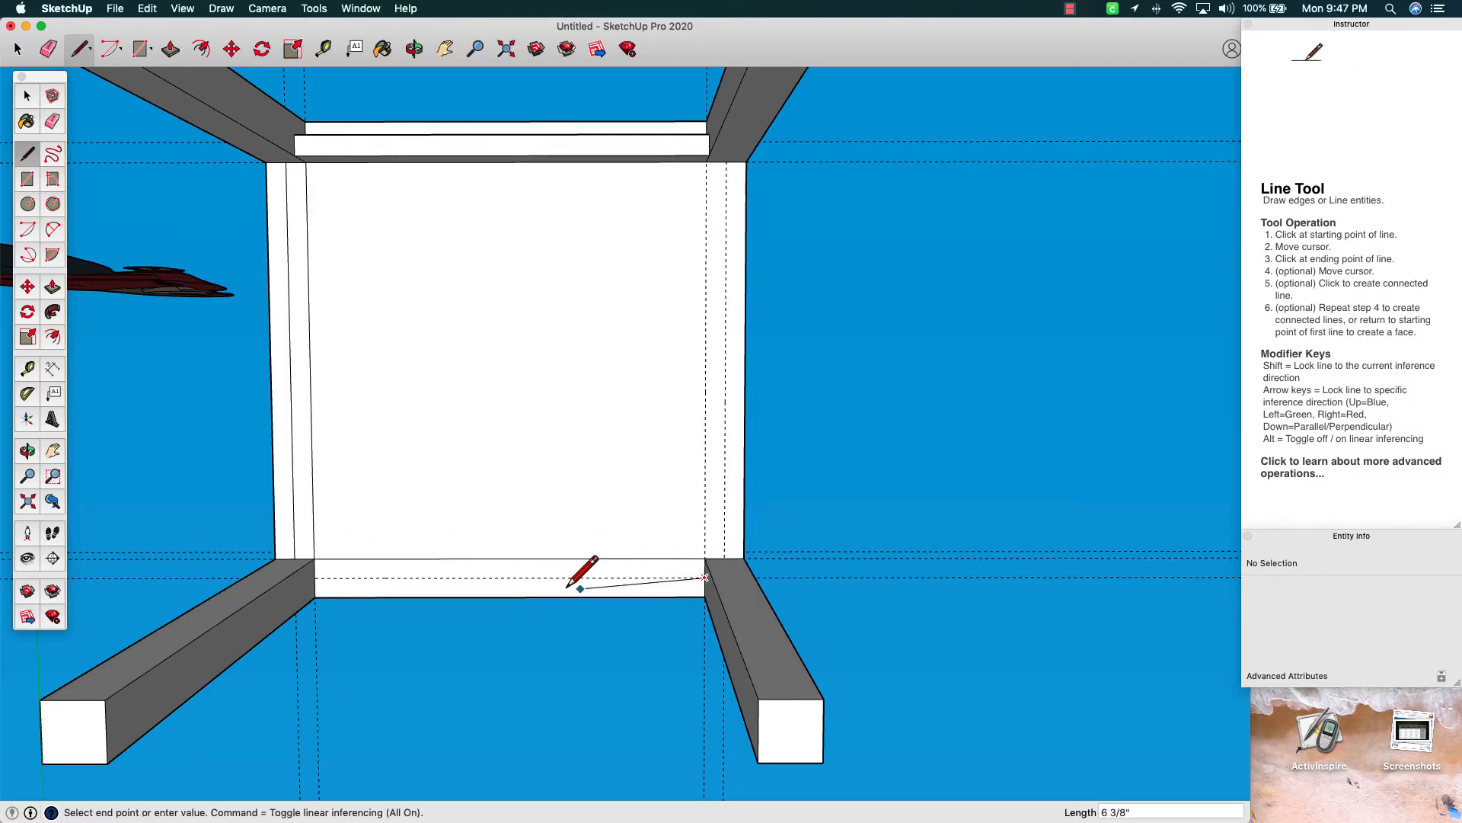
left_click(314, 578)
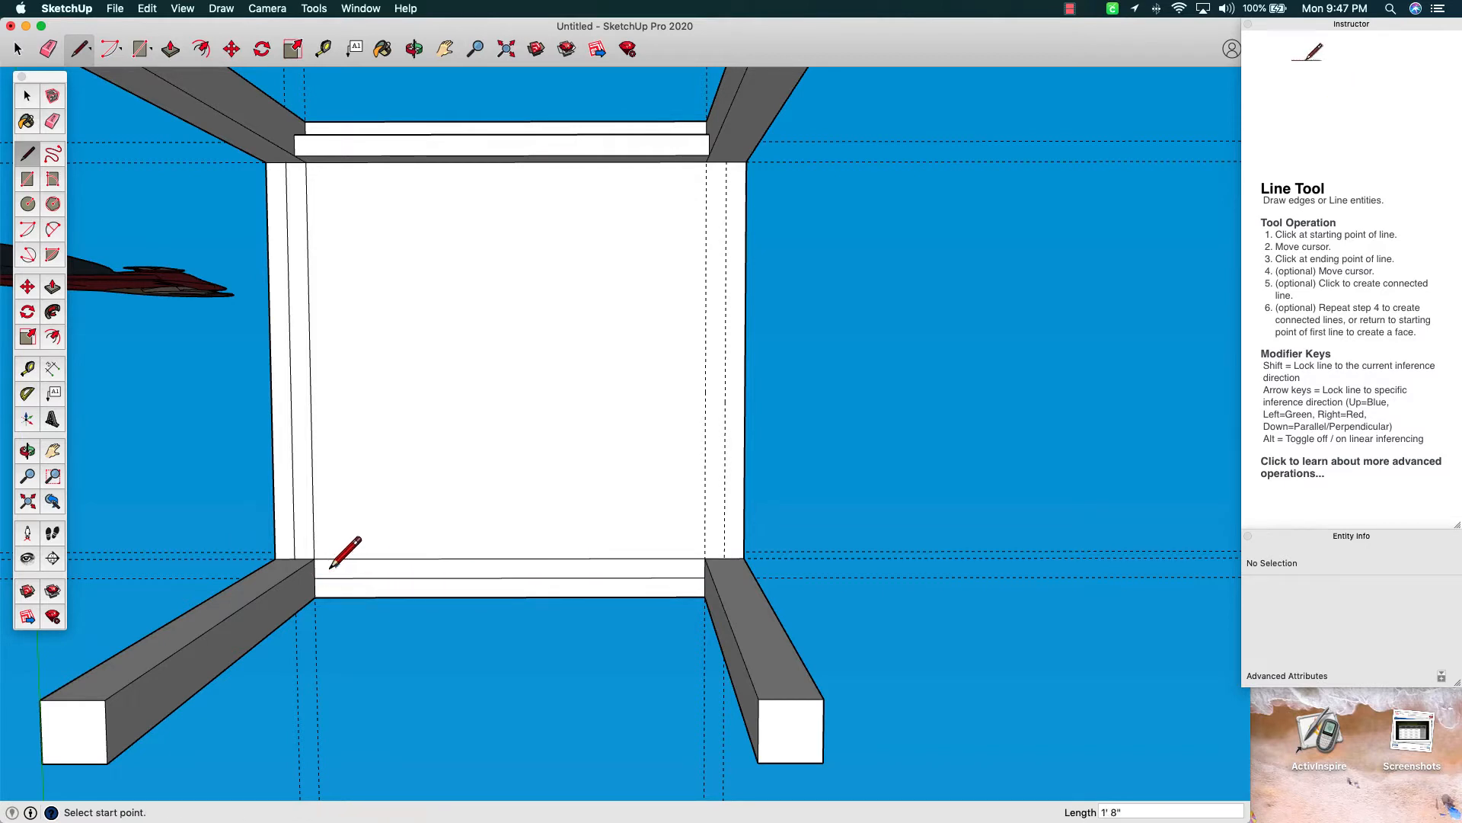
Draw two 1' 8" lines along the 1" and 2" guides between the legs on the side farthest from the human figure
left_click(706, 161)
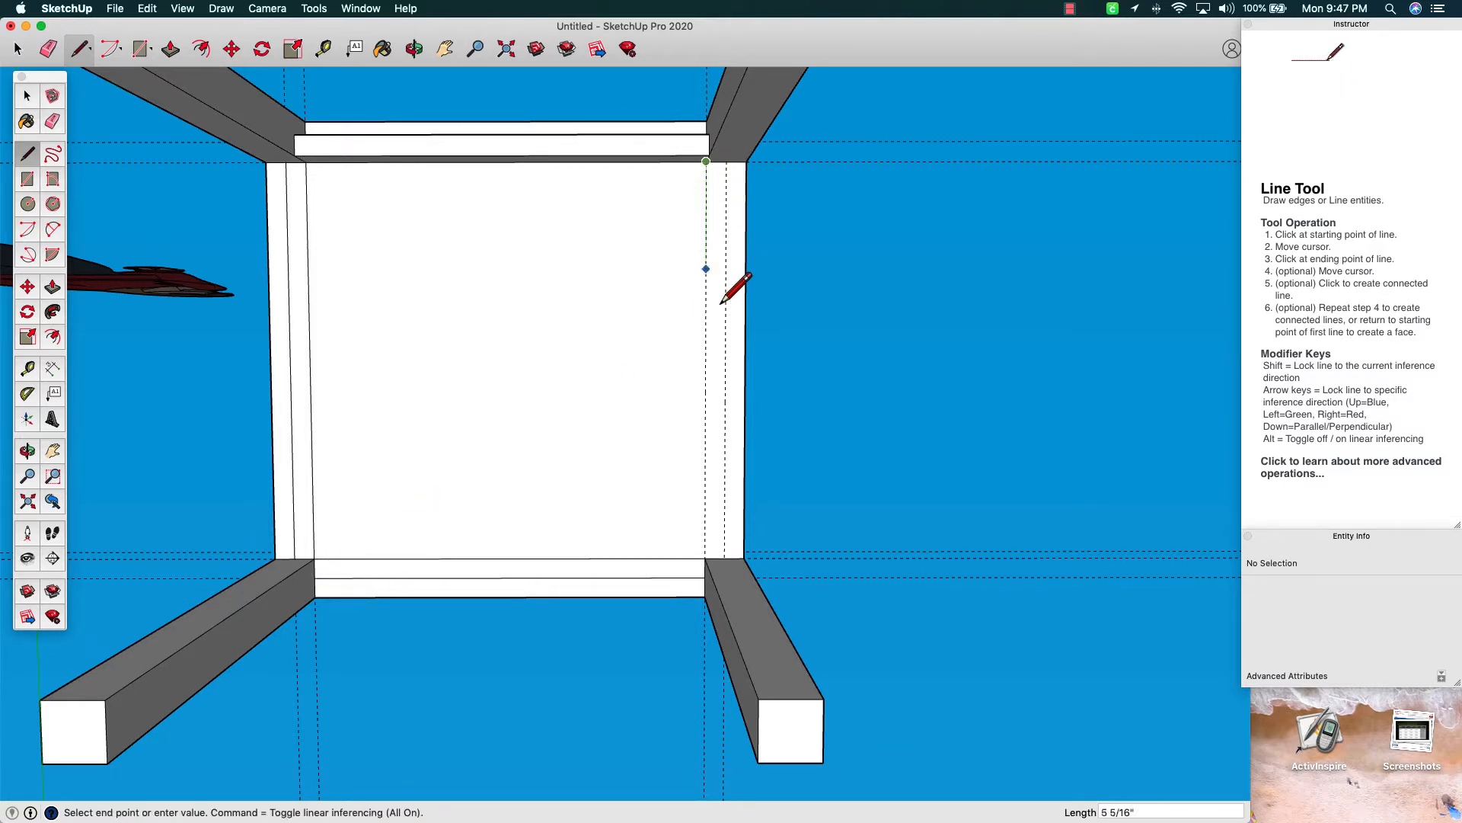
left_click(707, 555)
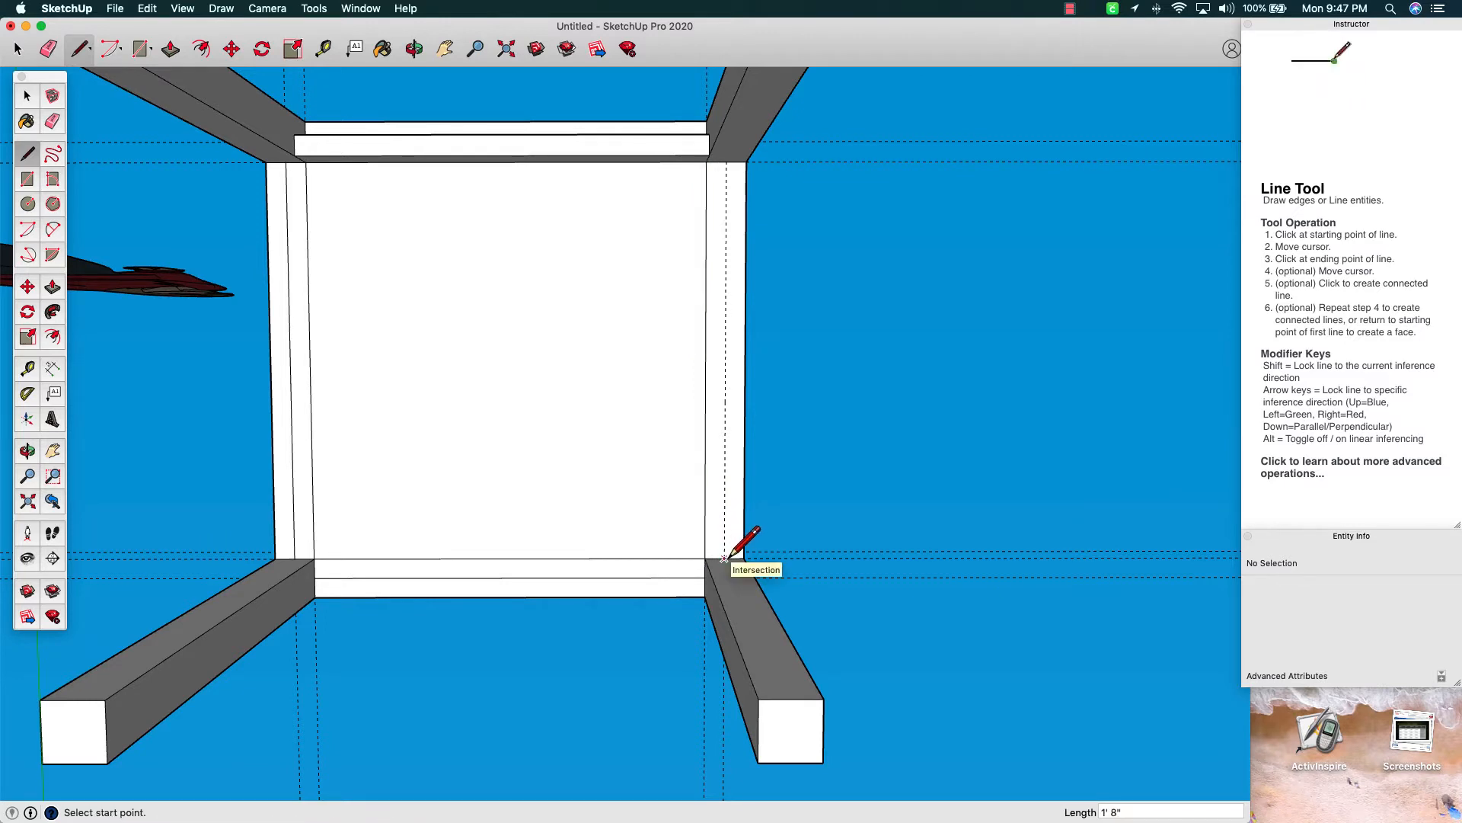
left_click(724, 559)
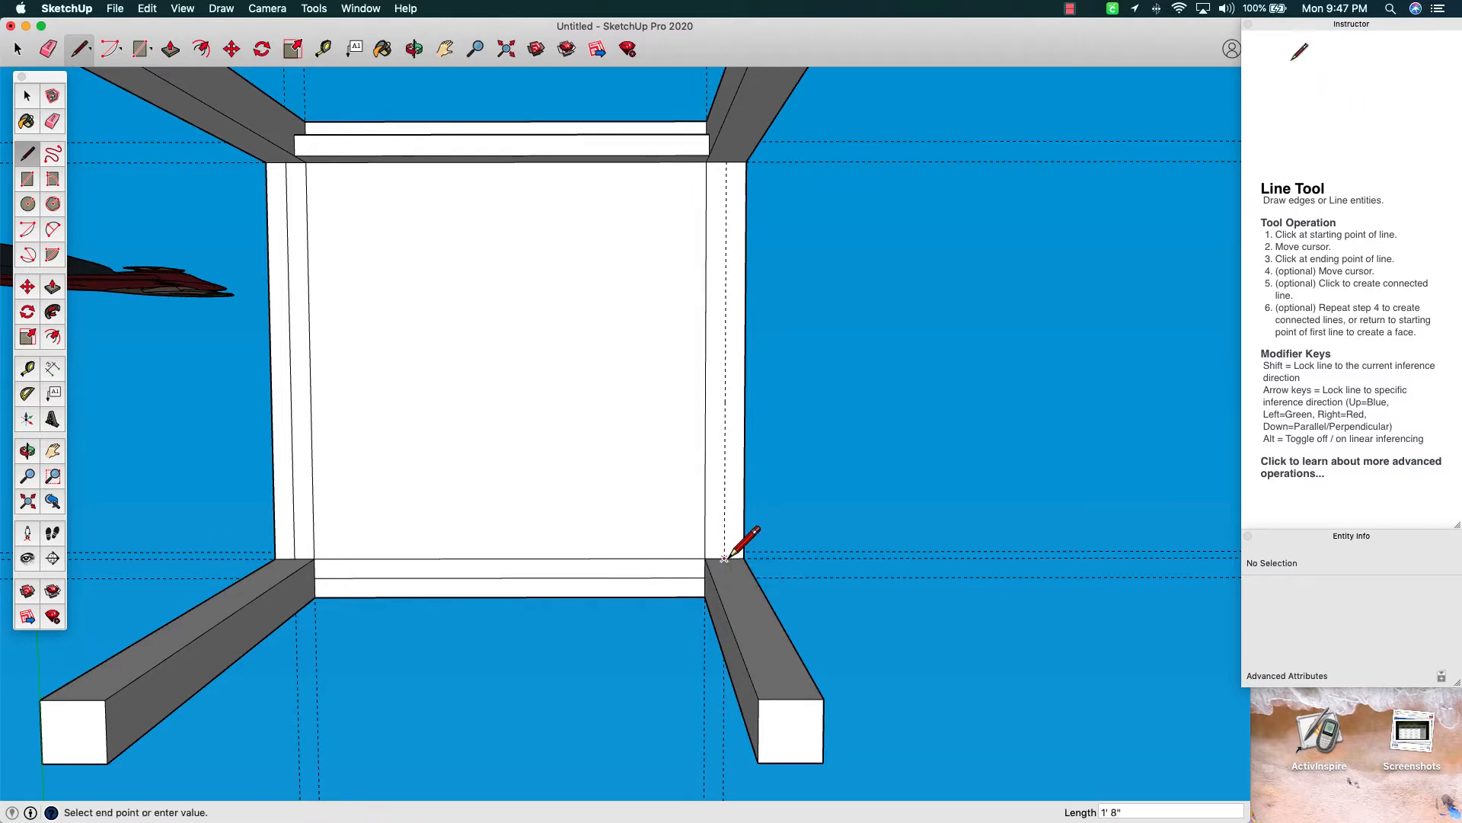
left_click(726, 161)
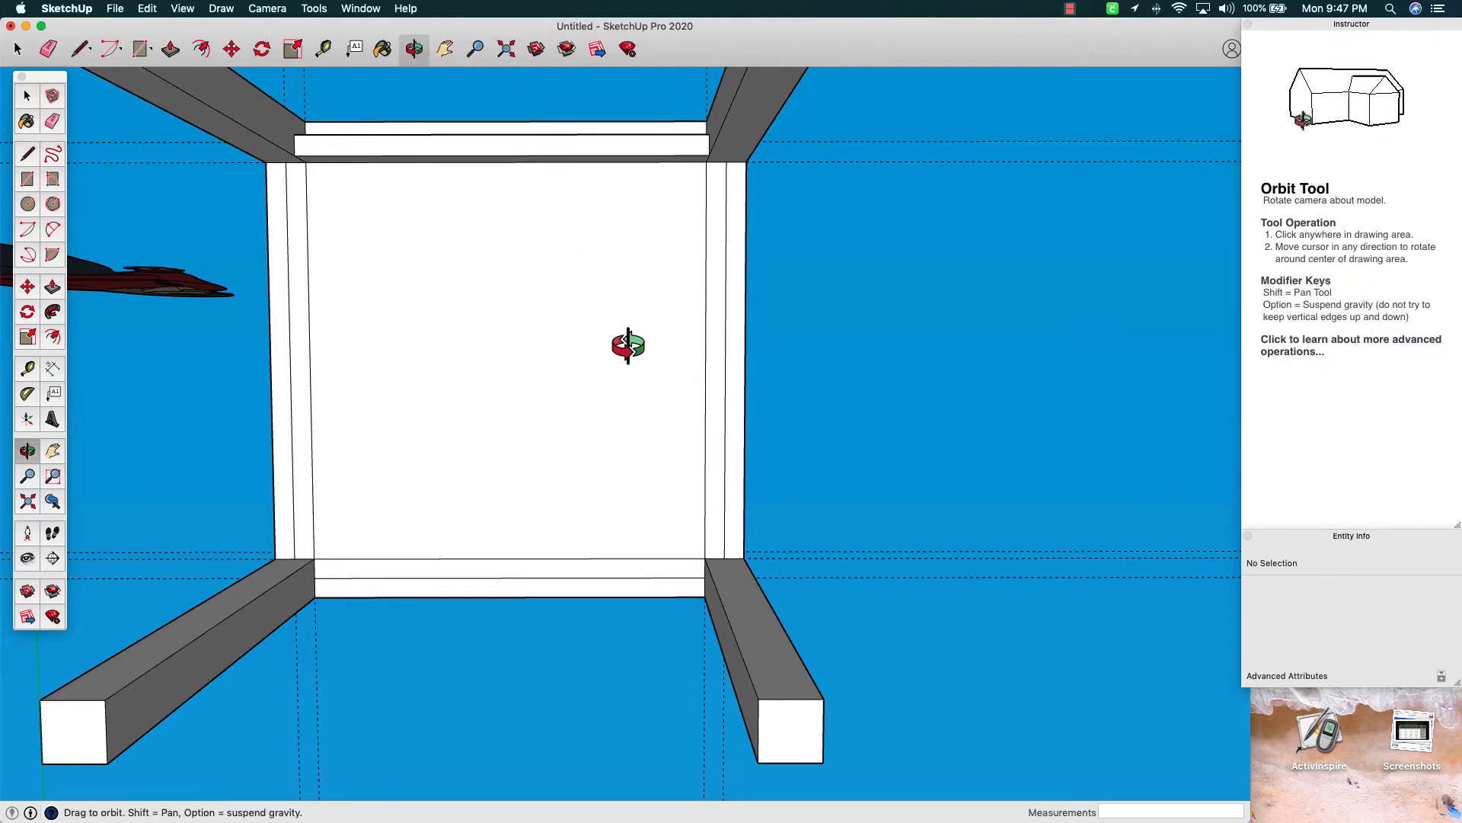
Push/Pull the three remaining 1" strips between the legs 2" out from the seat's underside
left_click_drag(627, 343, 826, 391)
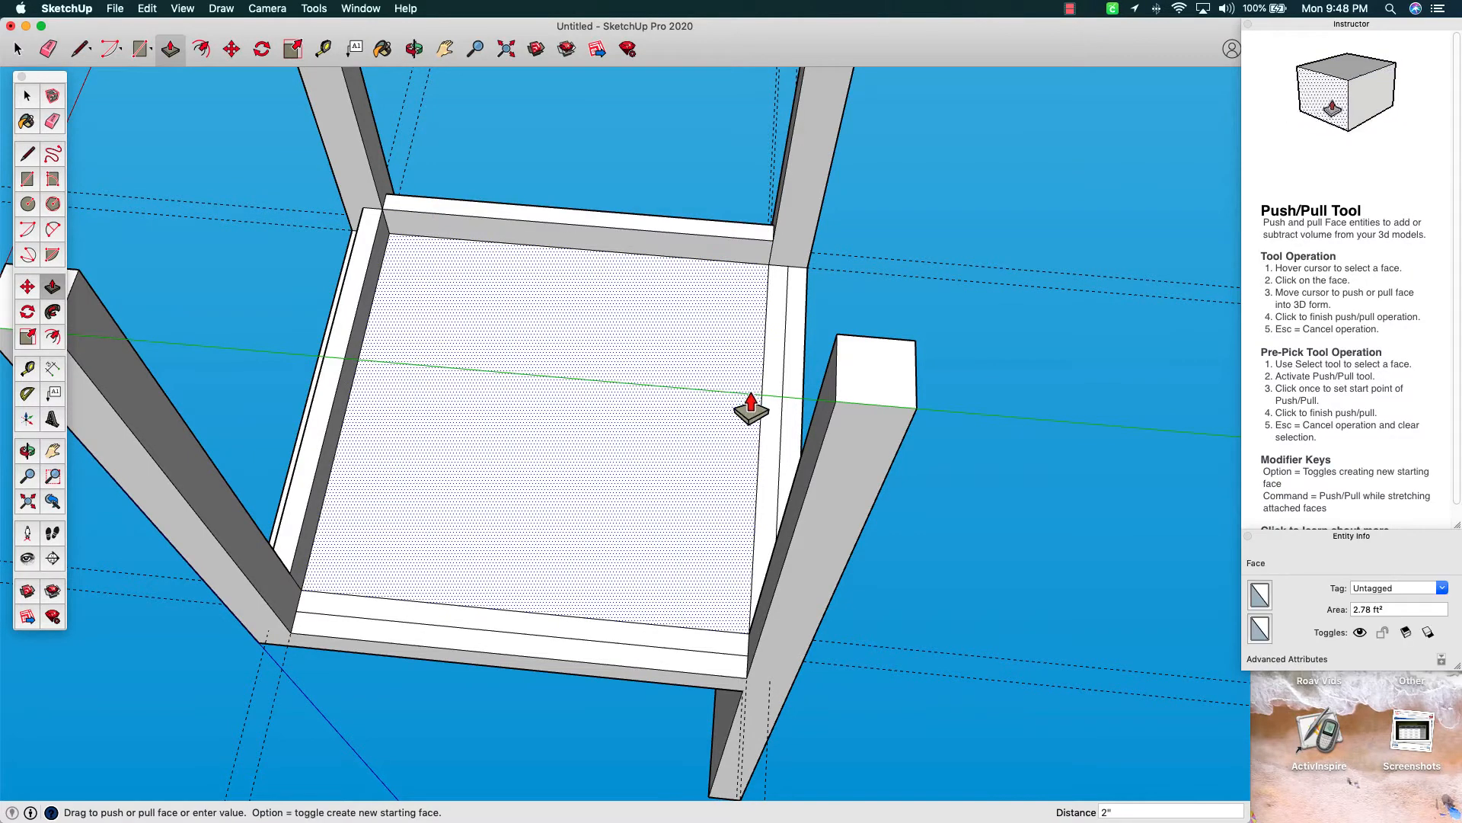
left_click(768, 430)
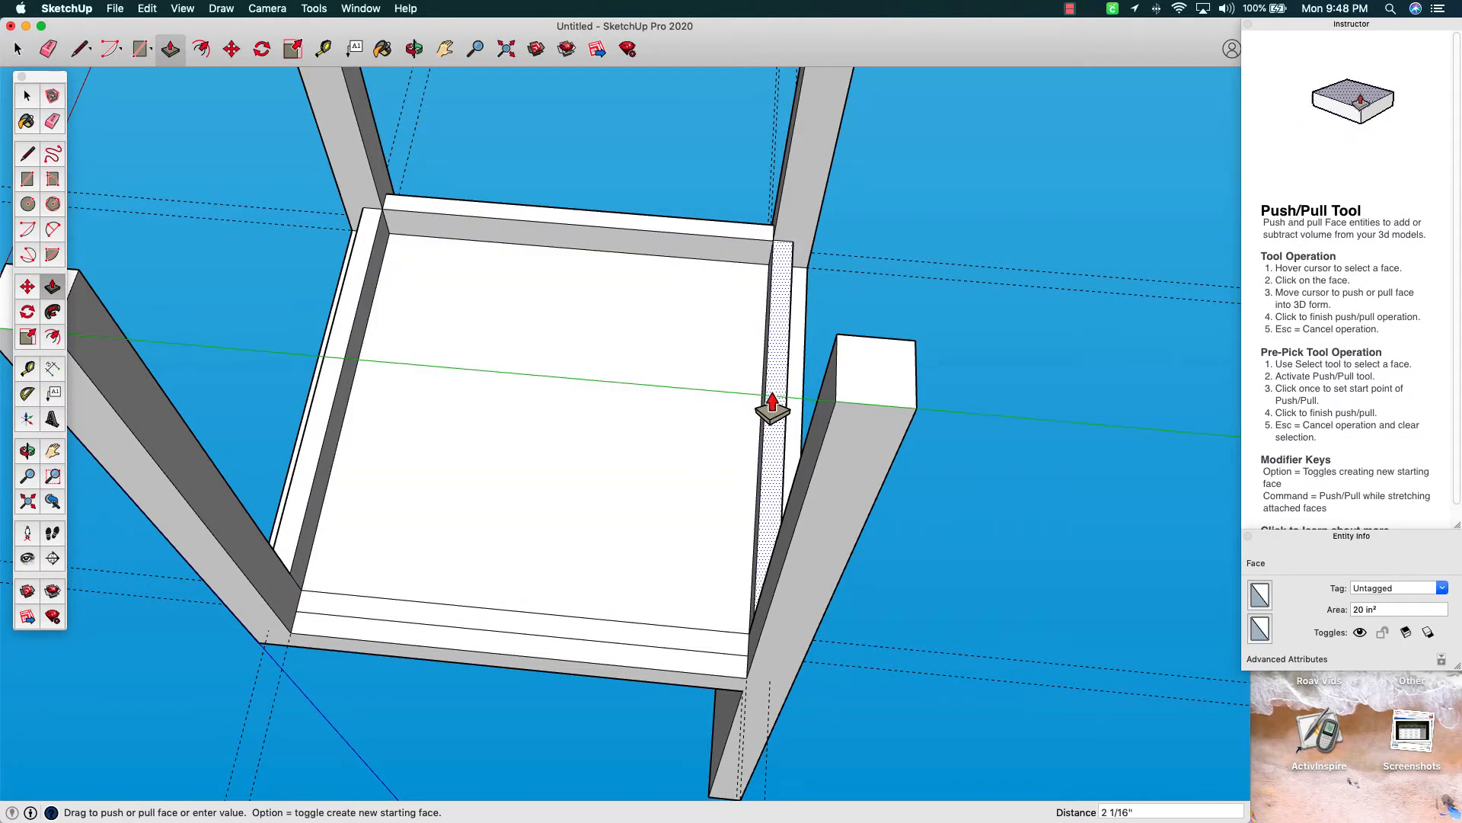
left_click(771, 410)
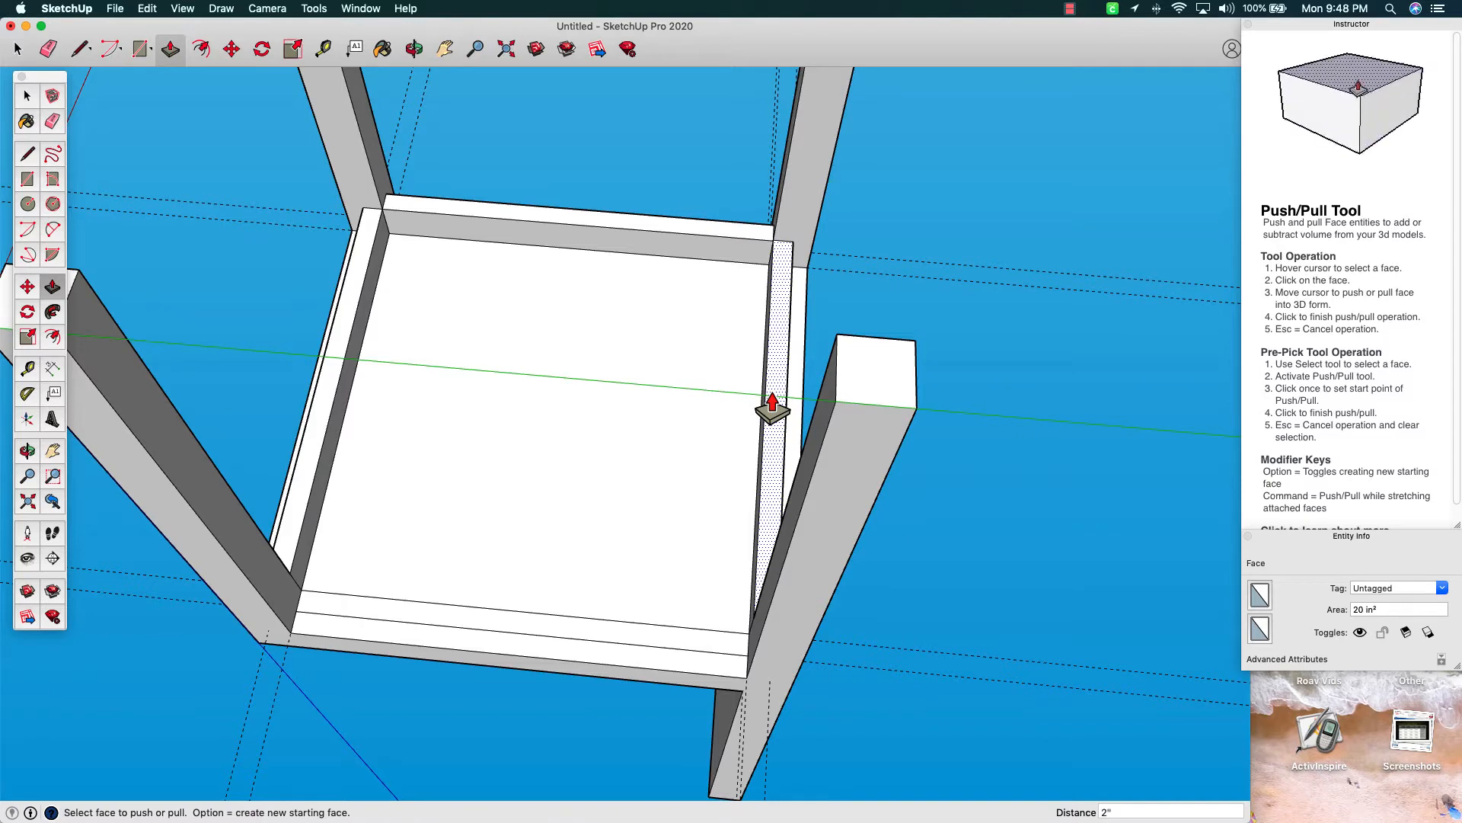
left_click(580, 637)
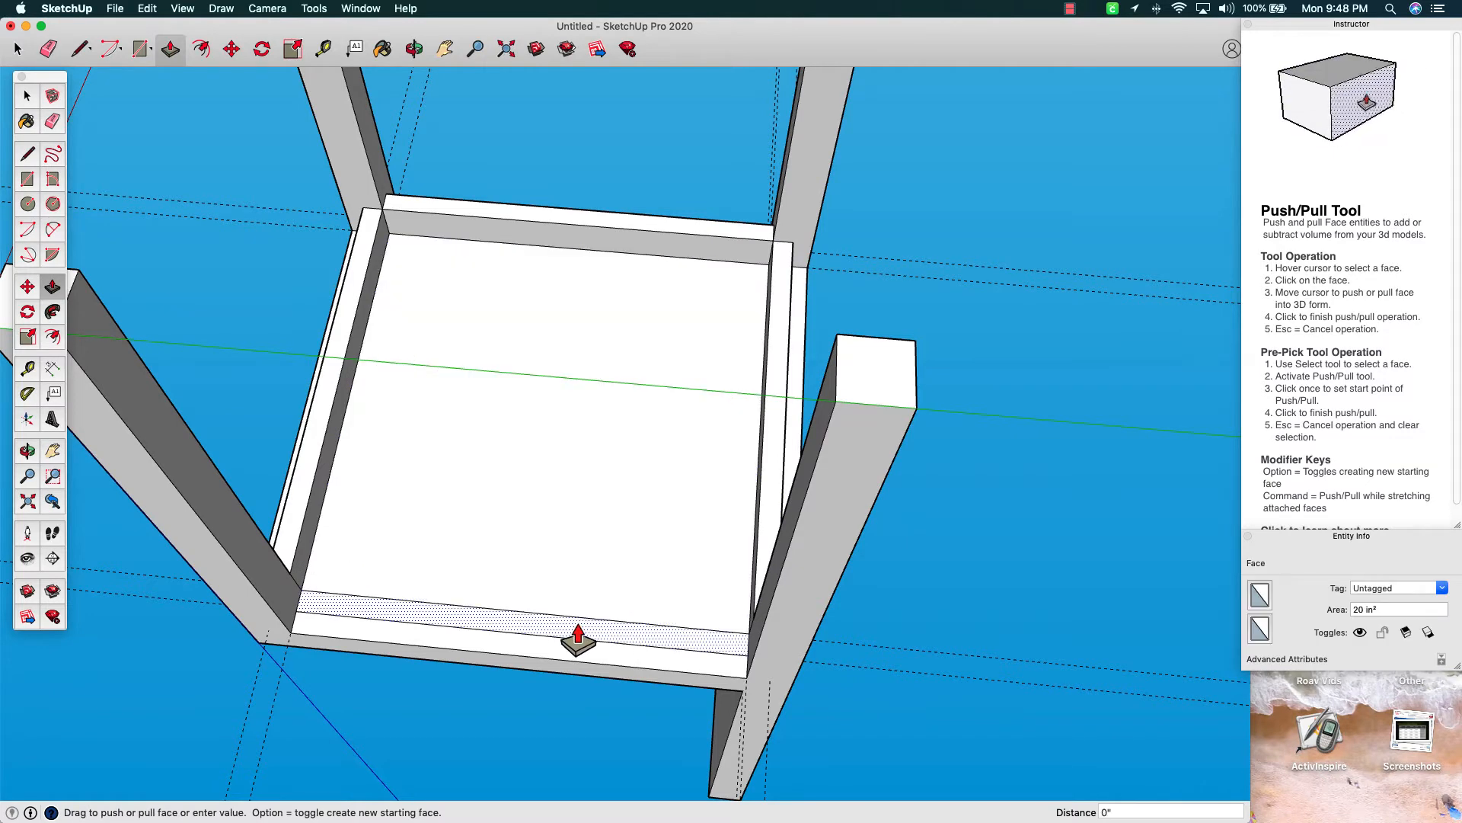
left_click(578, 618)
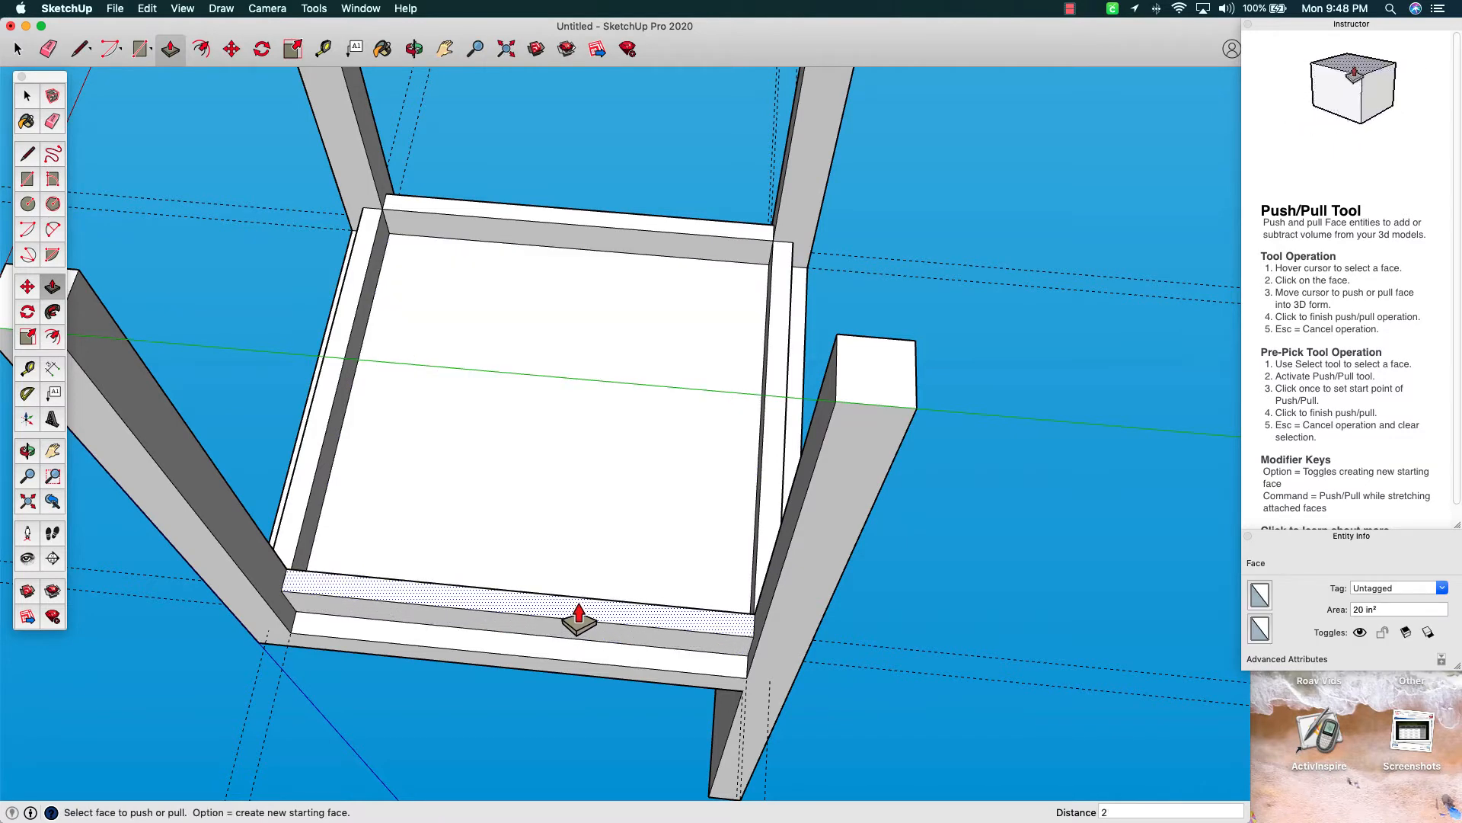
left_click(533, 524)
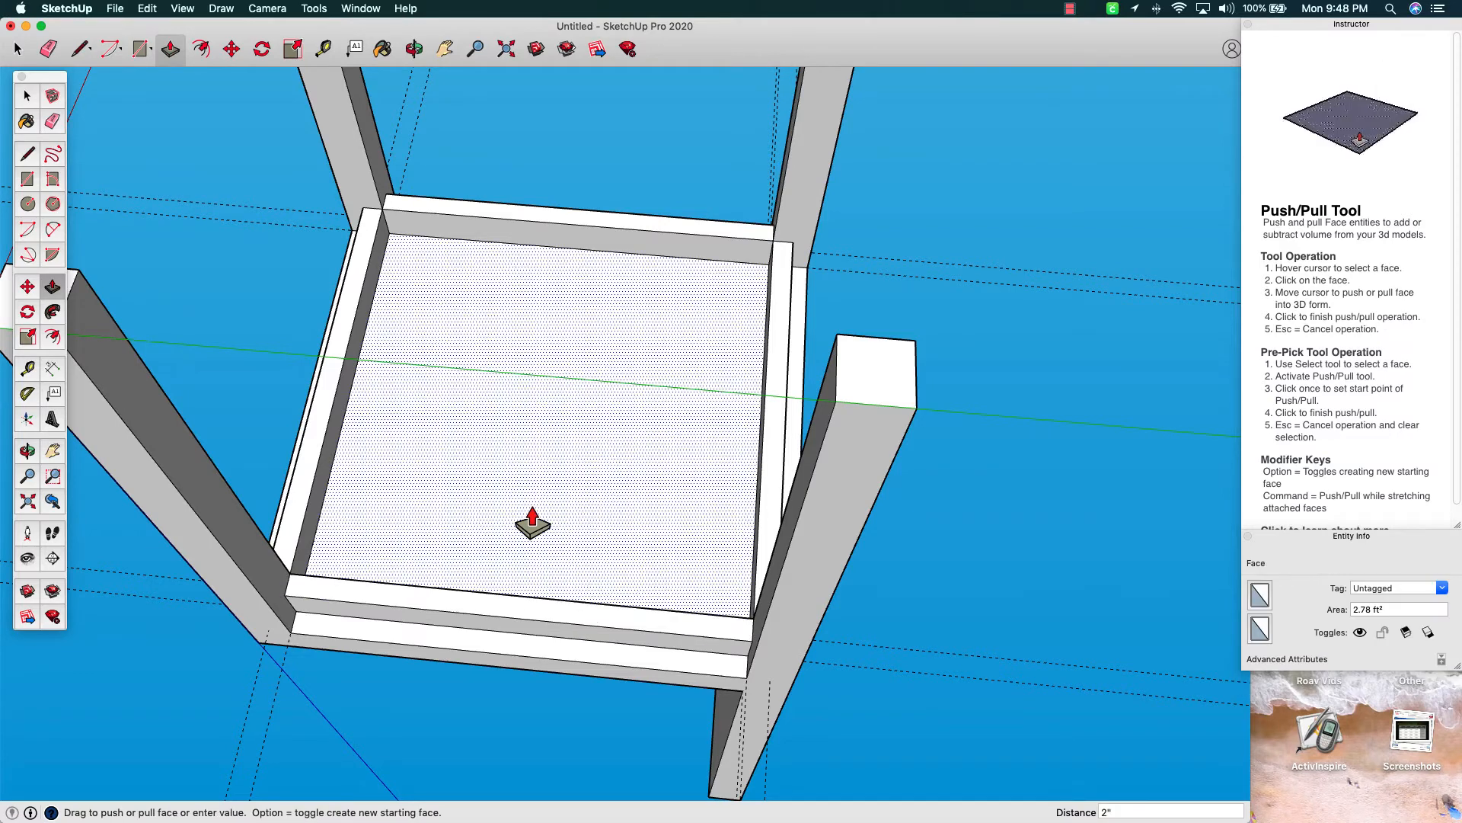
Delete all guides from the model
left_click(415, 49)
left_click_drag(571, 169, 556, 683)
left_click_drag(539, 368, 492, 607)
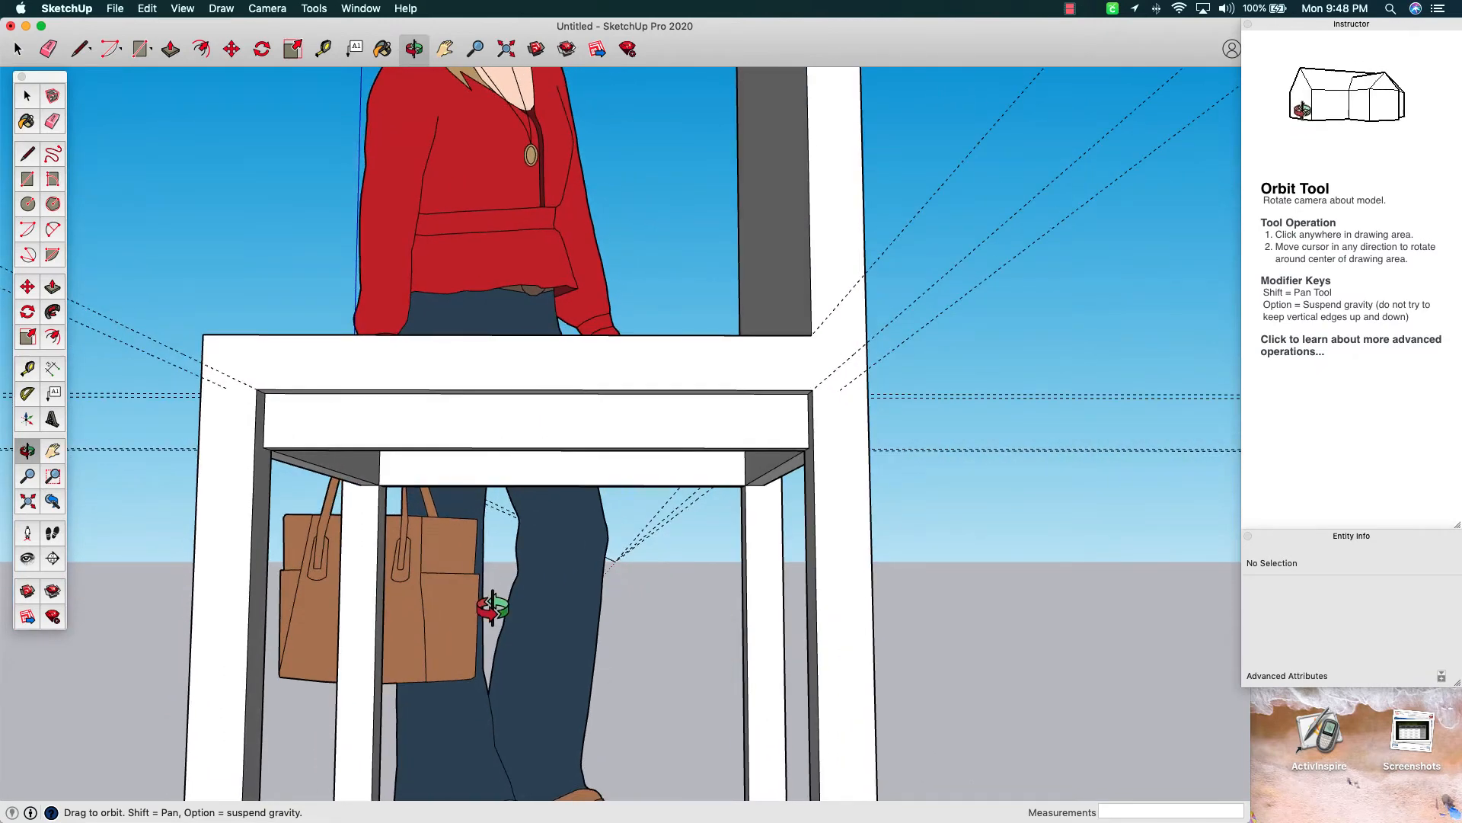
left_click(441, 52)
left_click_drag(527, 496, 719, 343)
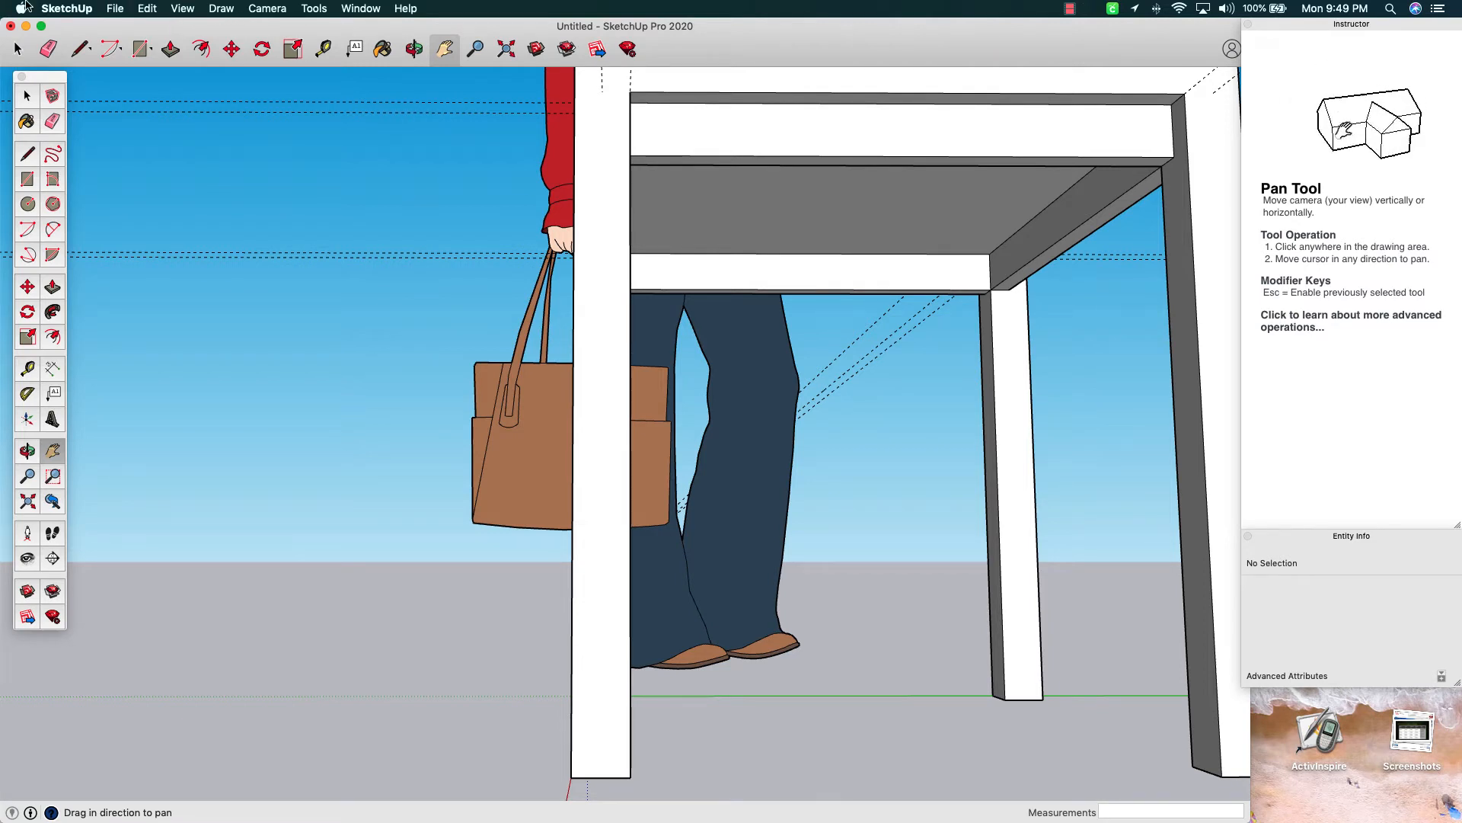
left_click(146, 10)
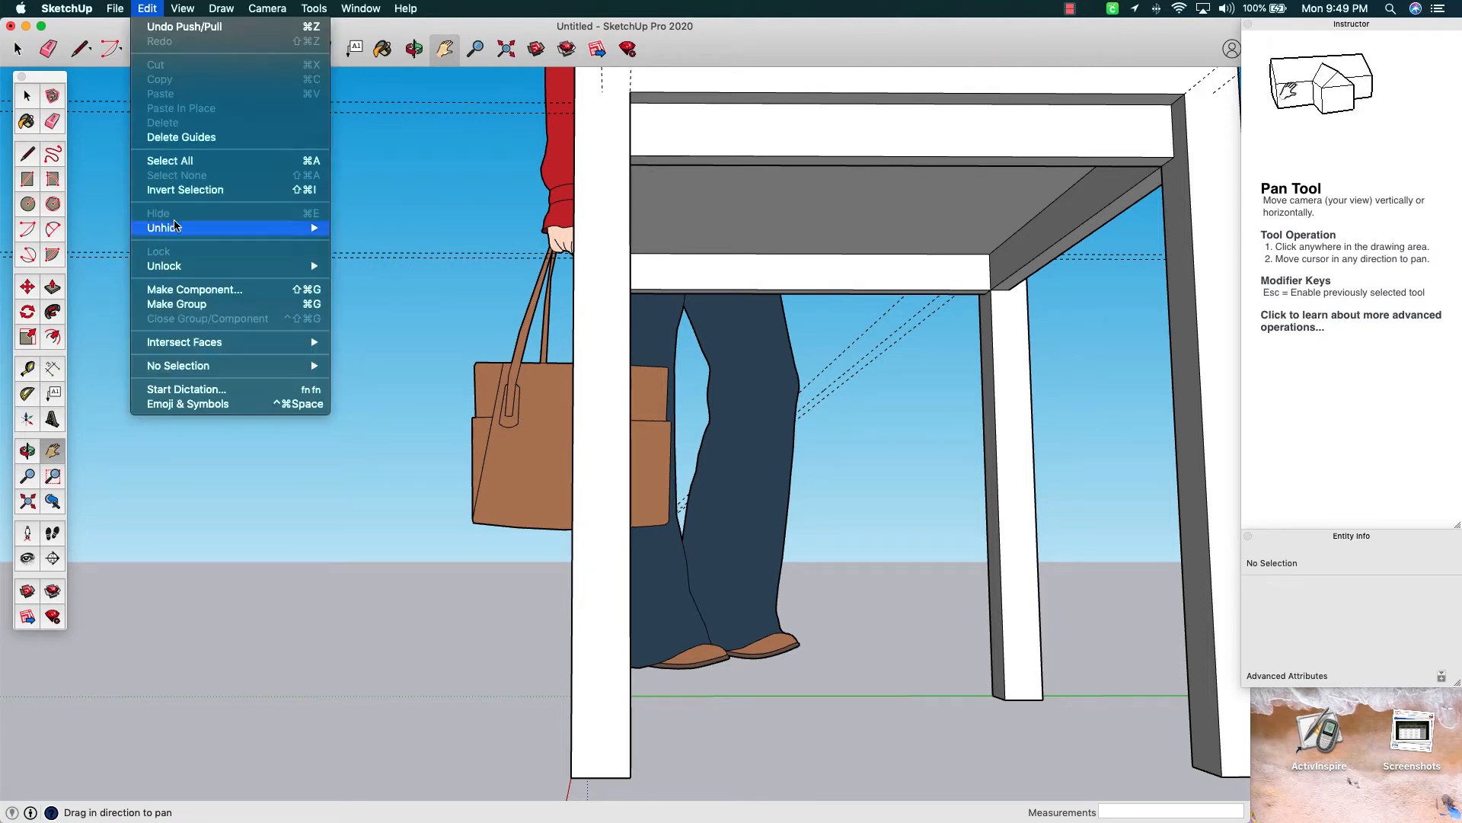
left_click(181, 137)
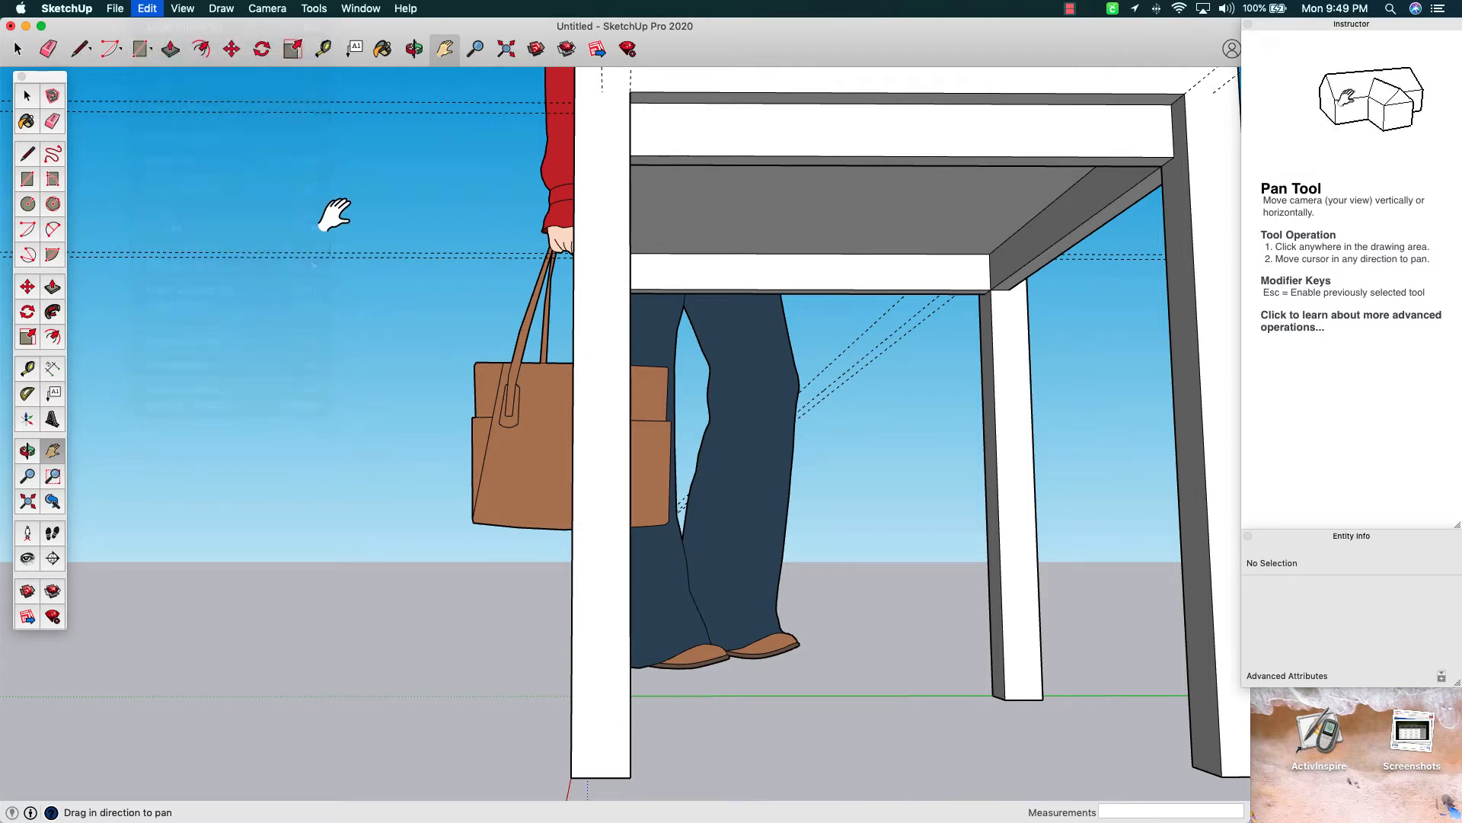
Add horizontal guides 8" above the floor on the front and inner faces of the back leg nearest the human figure
left_click(417, 50)
left_click_drag(607, 287, 981, 290)
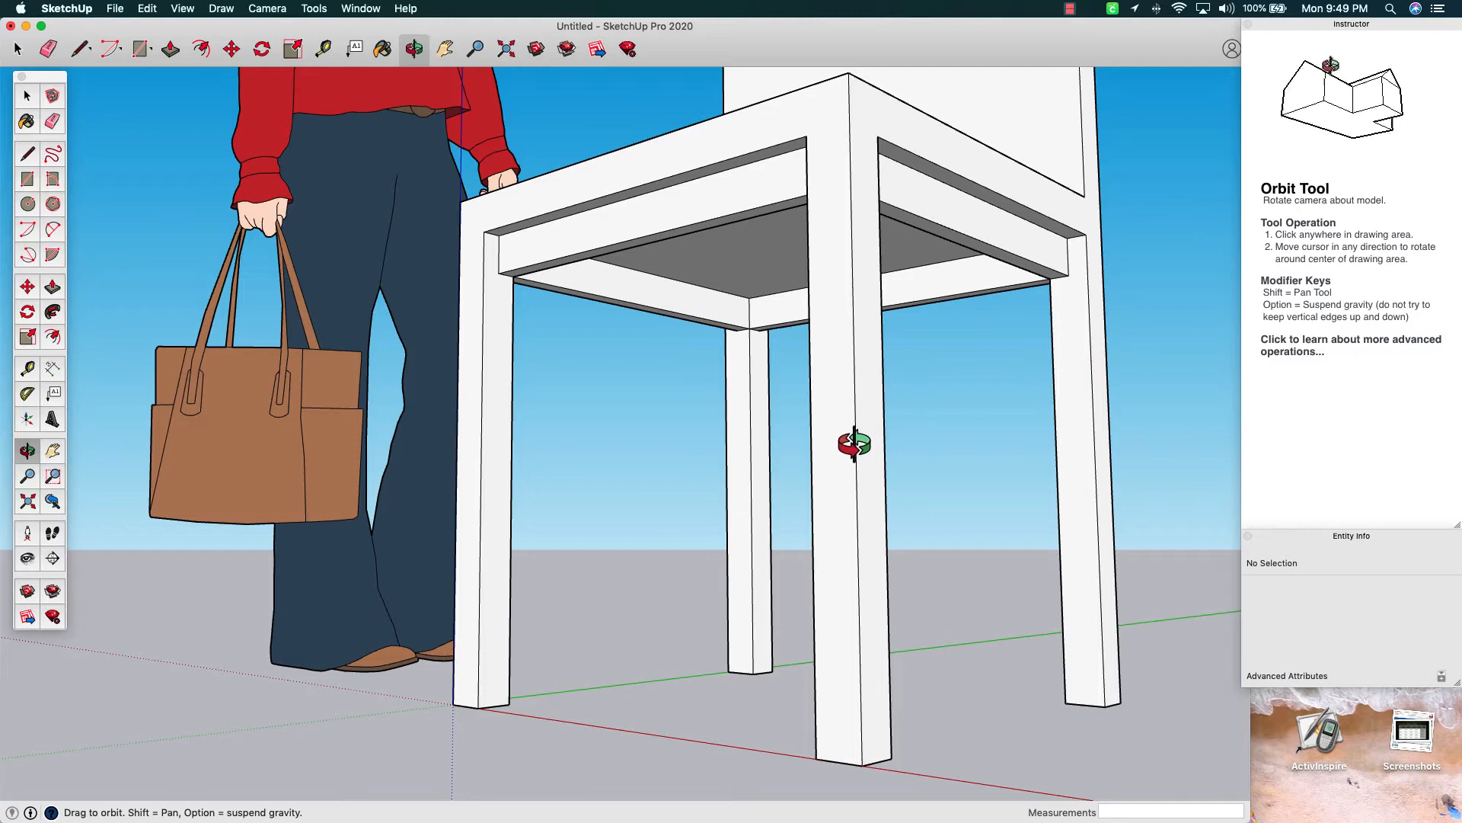
left_click_drag(854, 444, 973, 460)
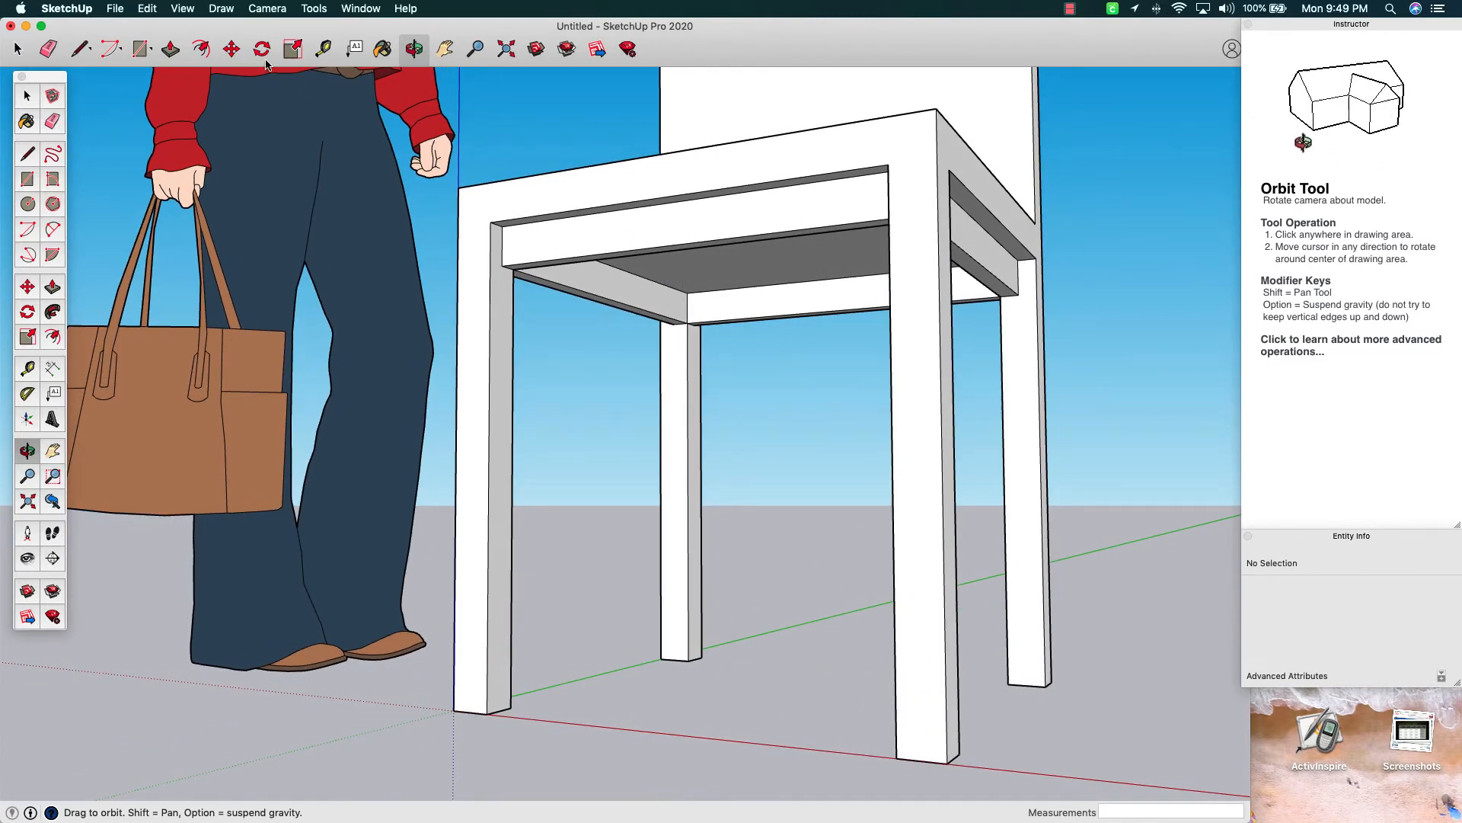
left_click(324, 51)
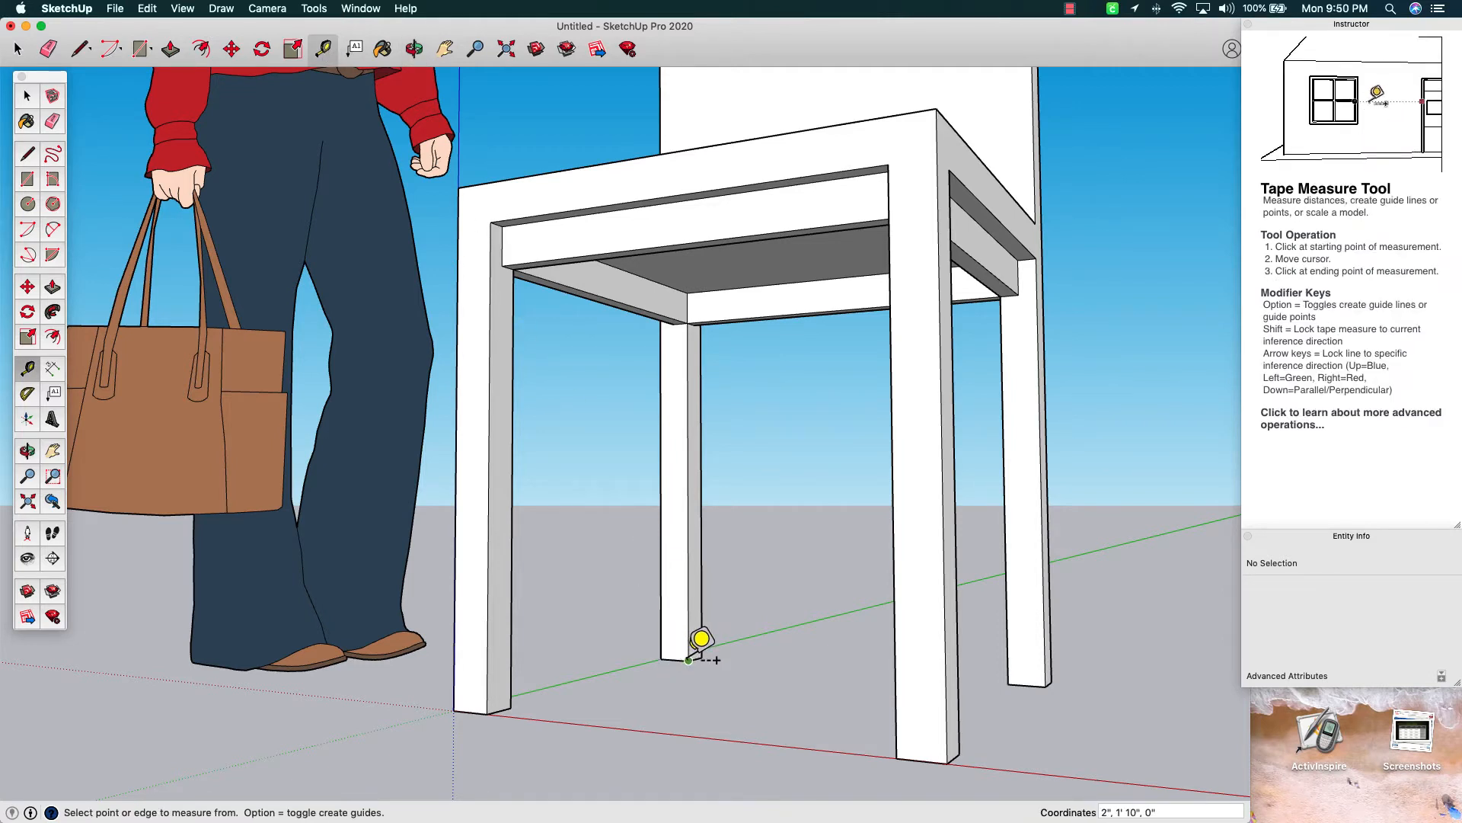
scroll(693, 659, "up", 4)
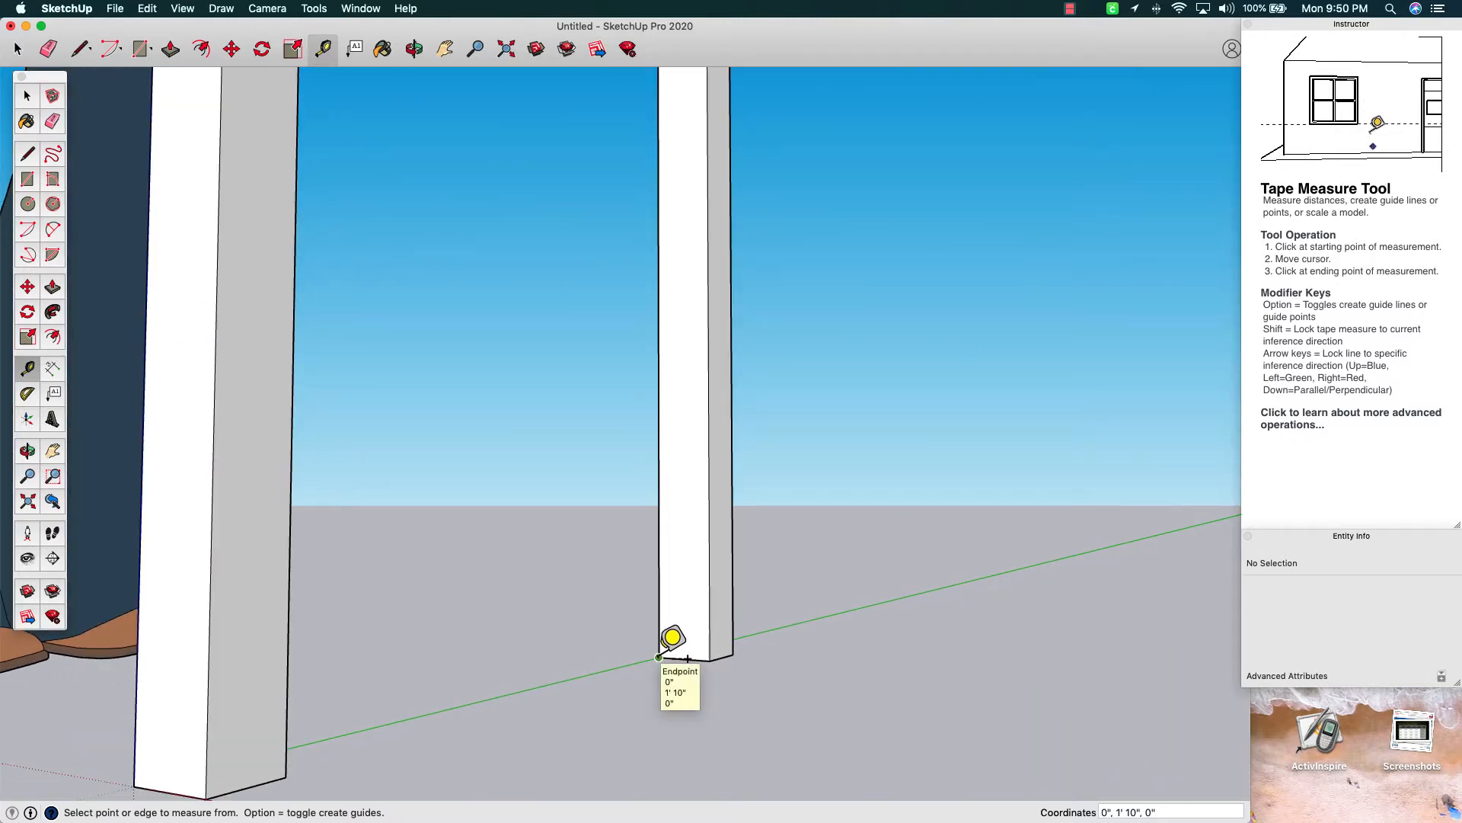
left_click(658, 657)
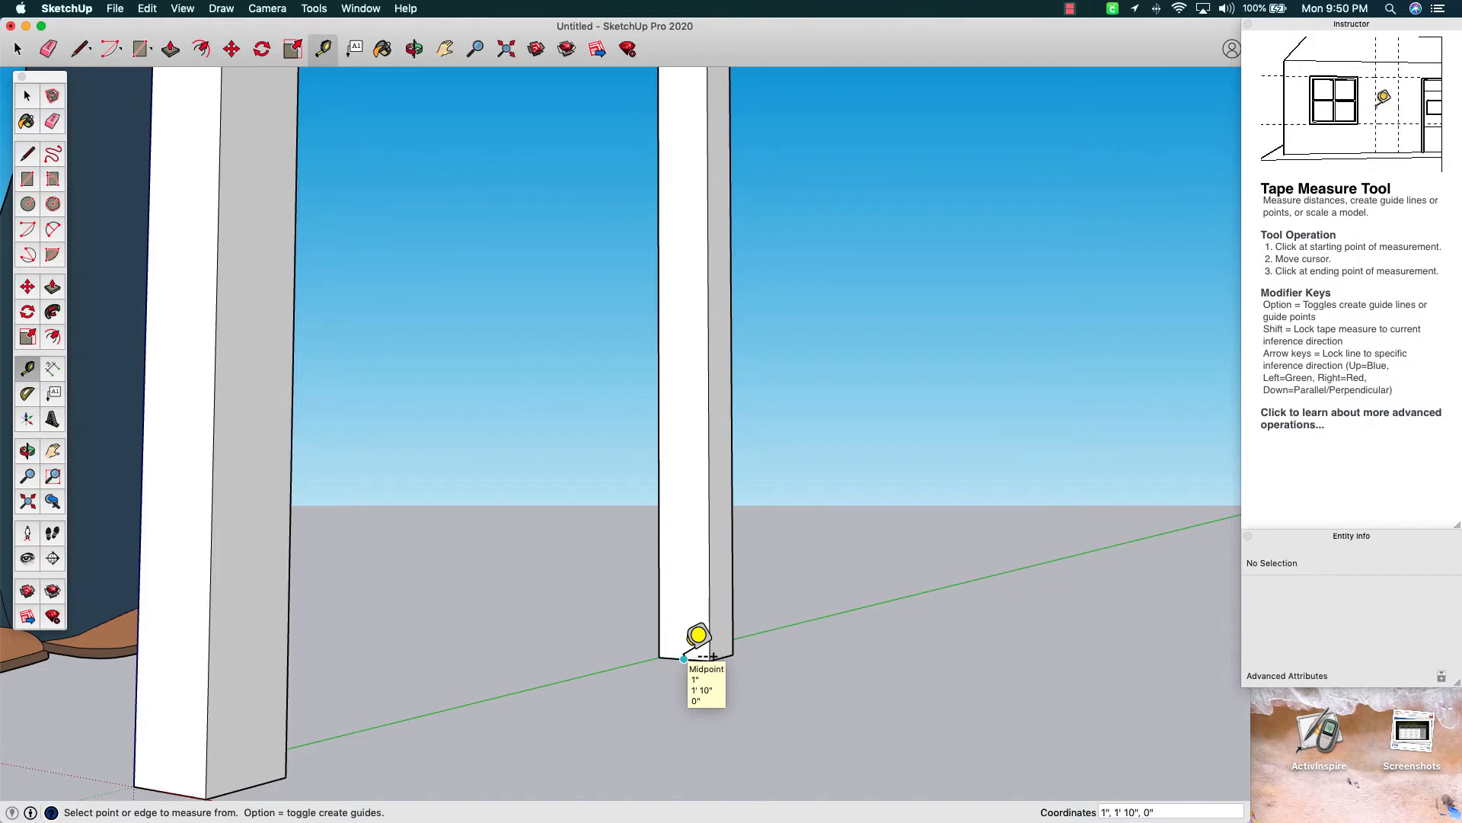
left_click(684, 657)
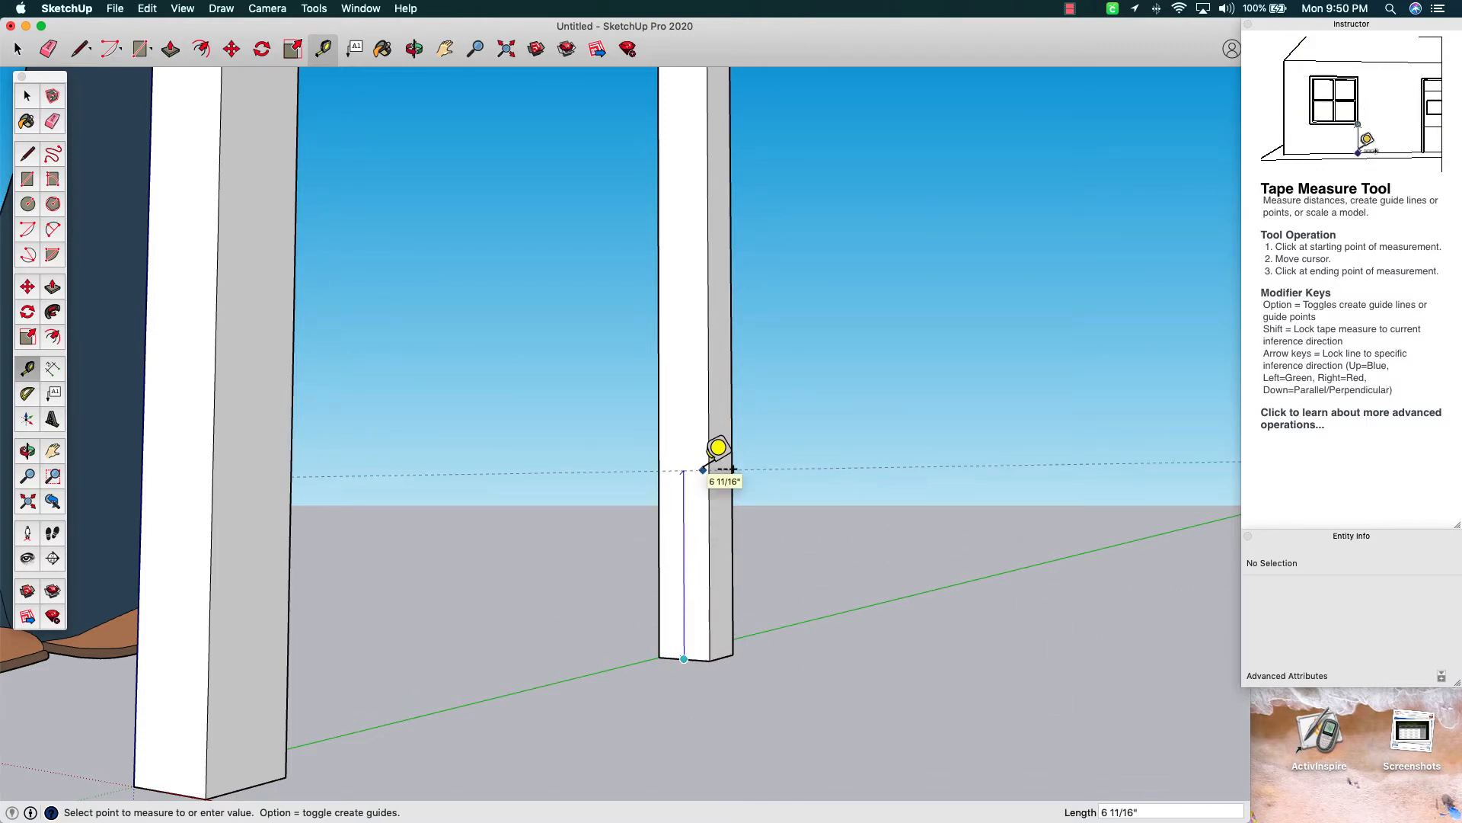
left_click(703, 424)
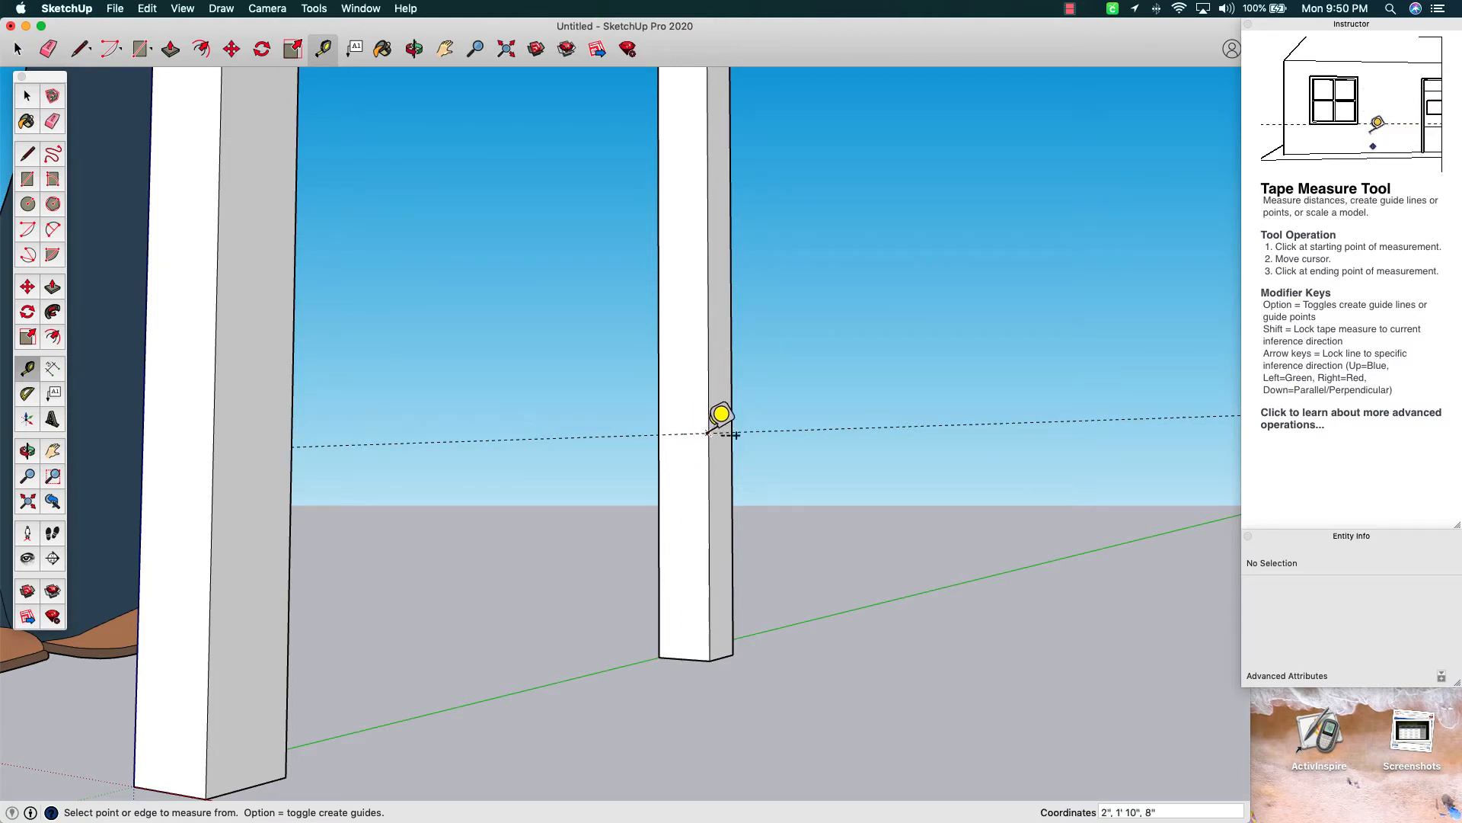
left_click(721, 657)
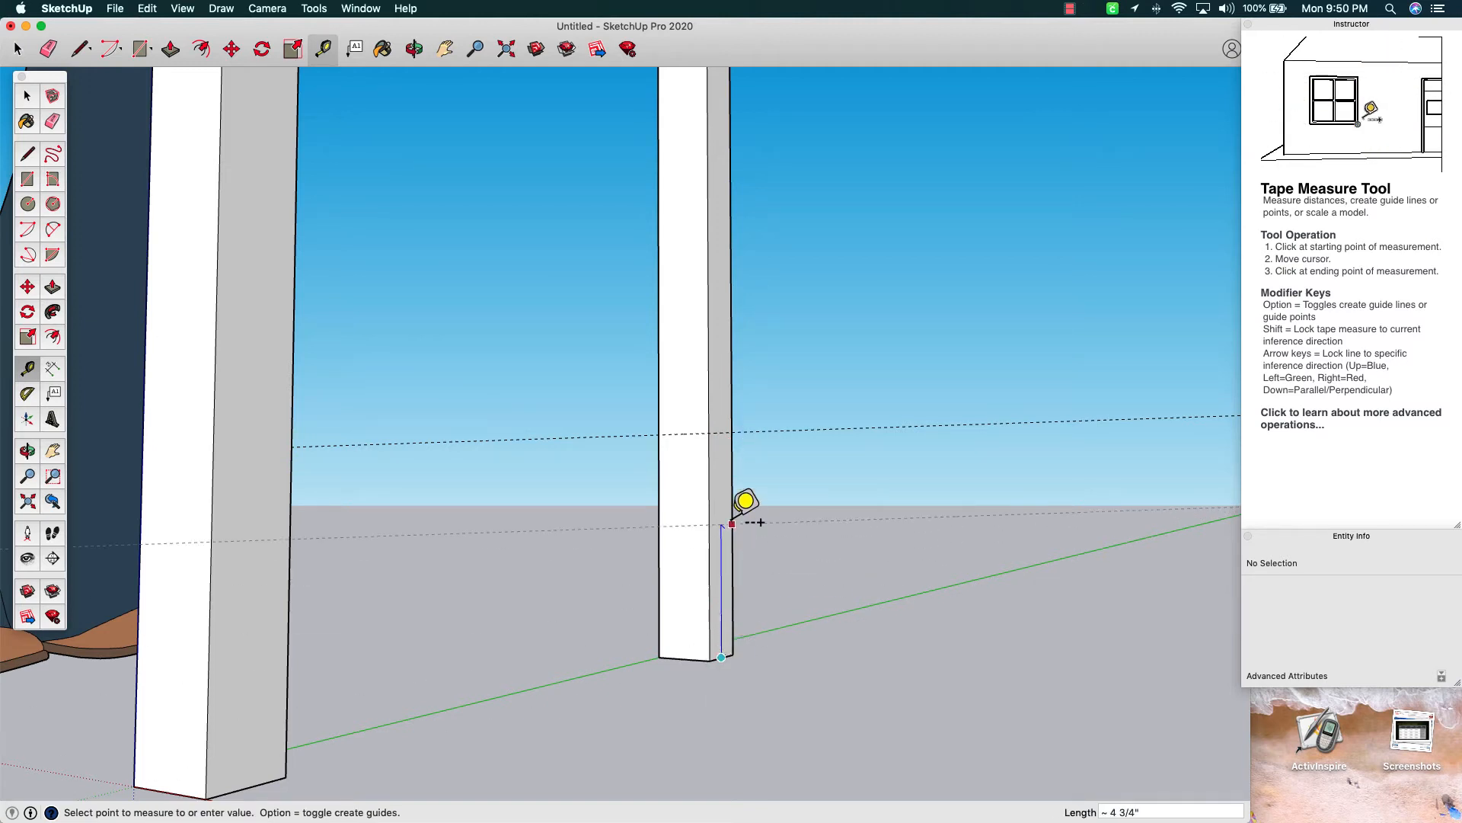
left_click(721, 434)
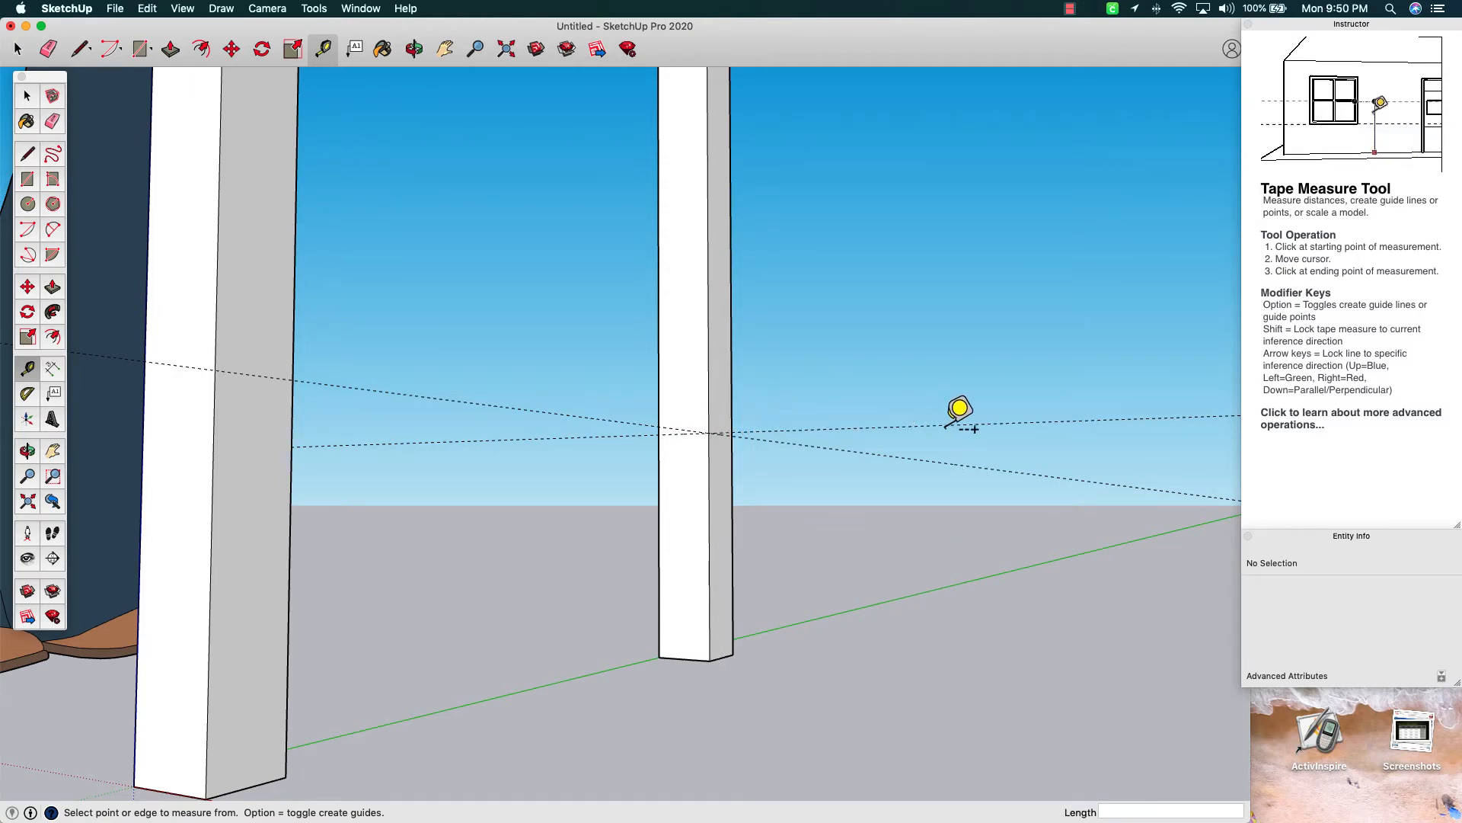
Add vertical guides down the middle of that back leg's front and inner faces, 1" from their shared edge, and of the neighbouring front leg's inner face
left_click(710, 546)
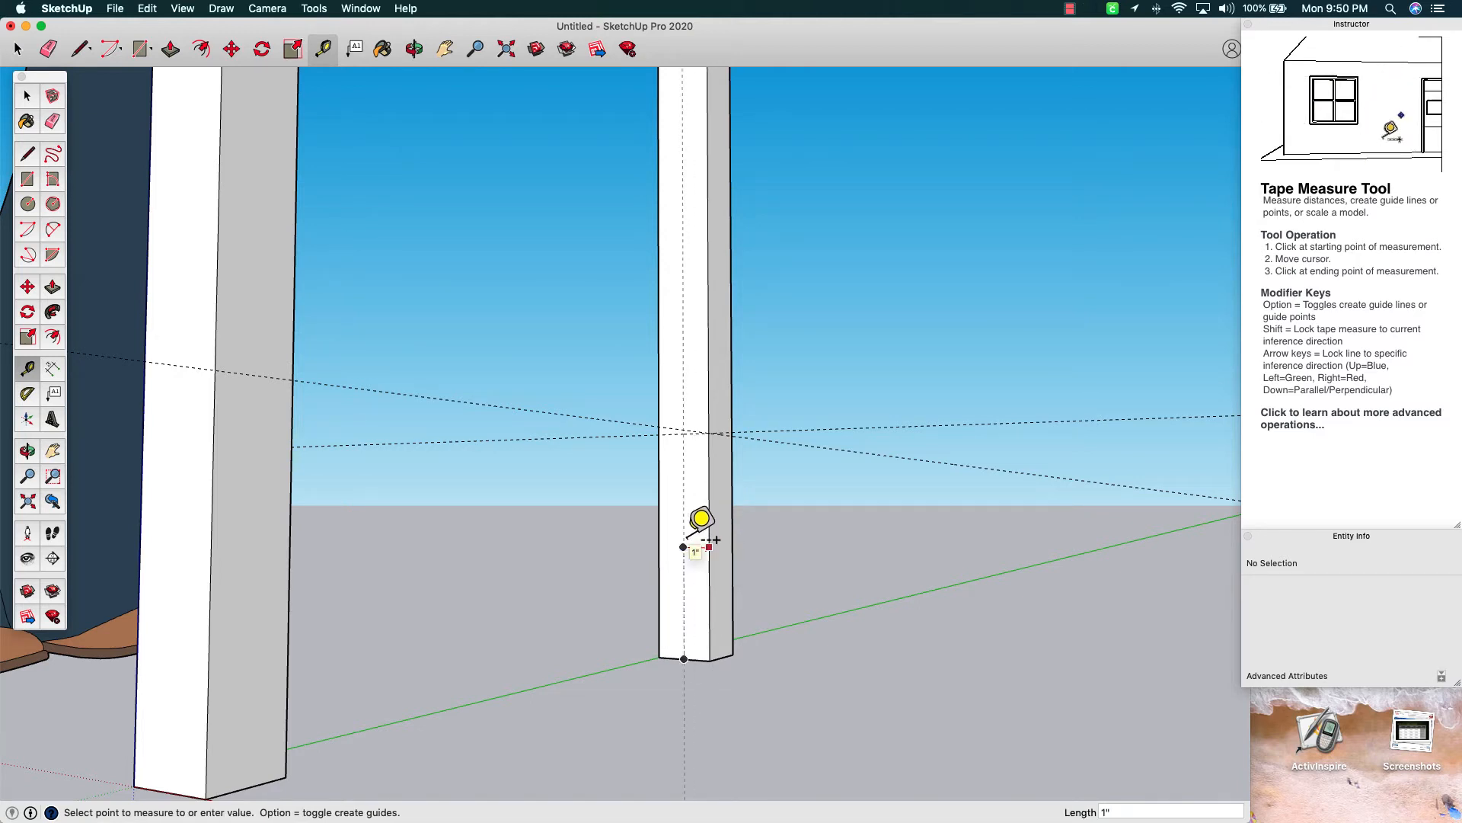
left_click(687, 540)
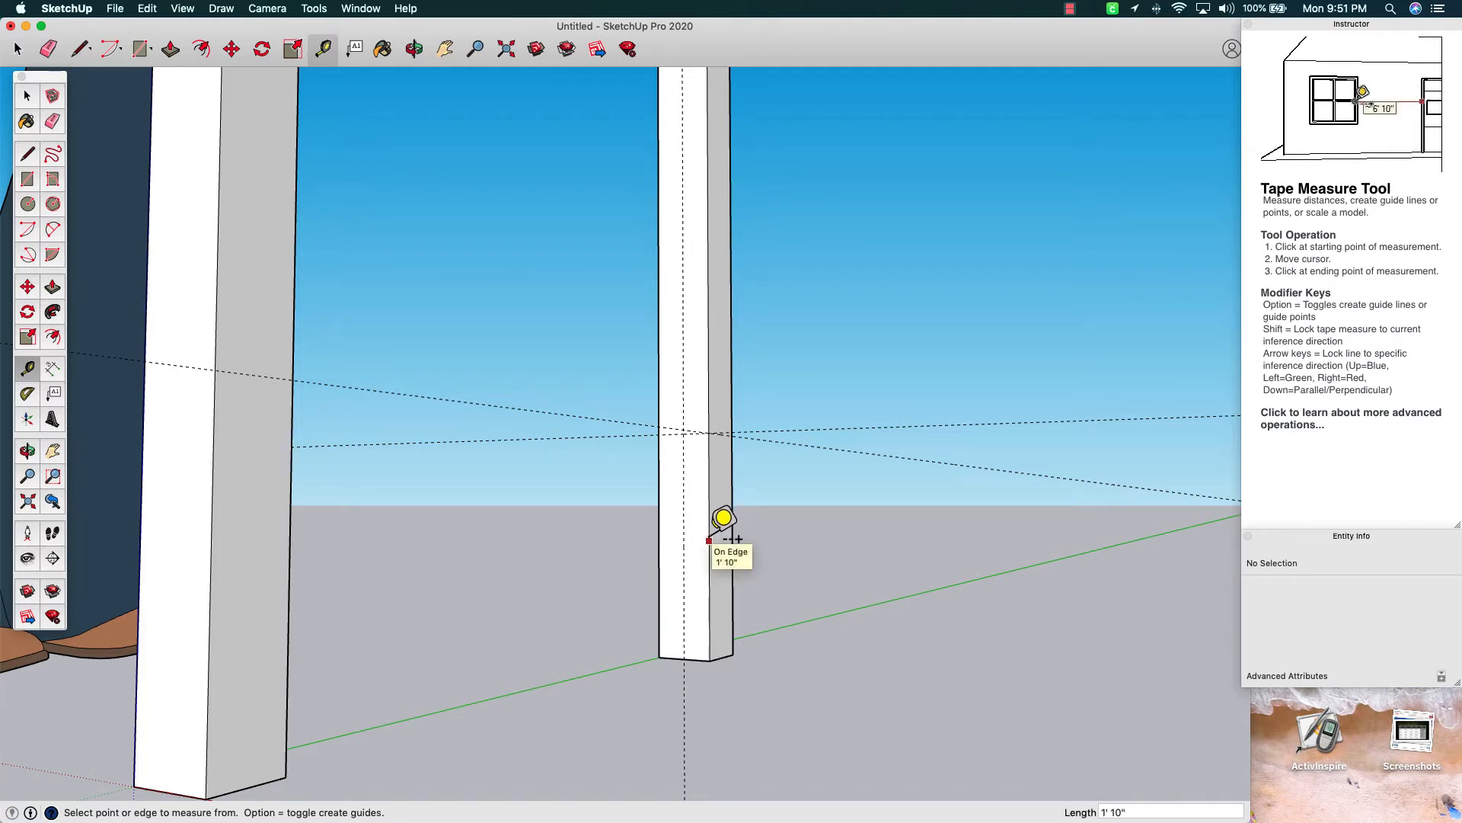
left_click(709, 540)
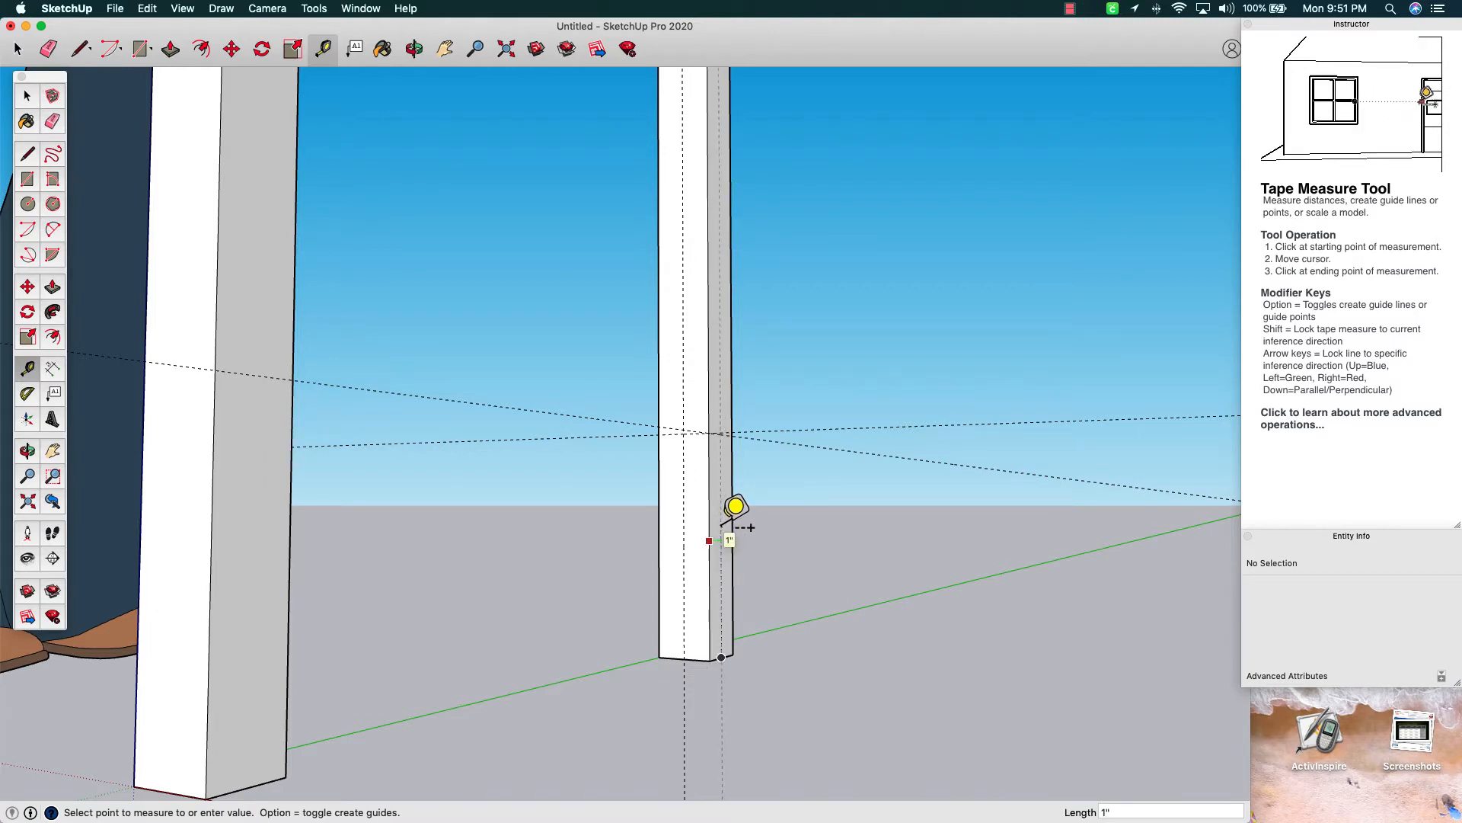
key("Escape")
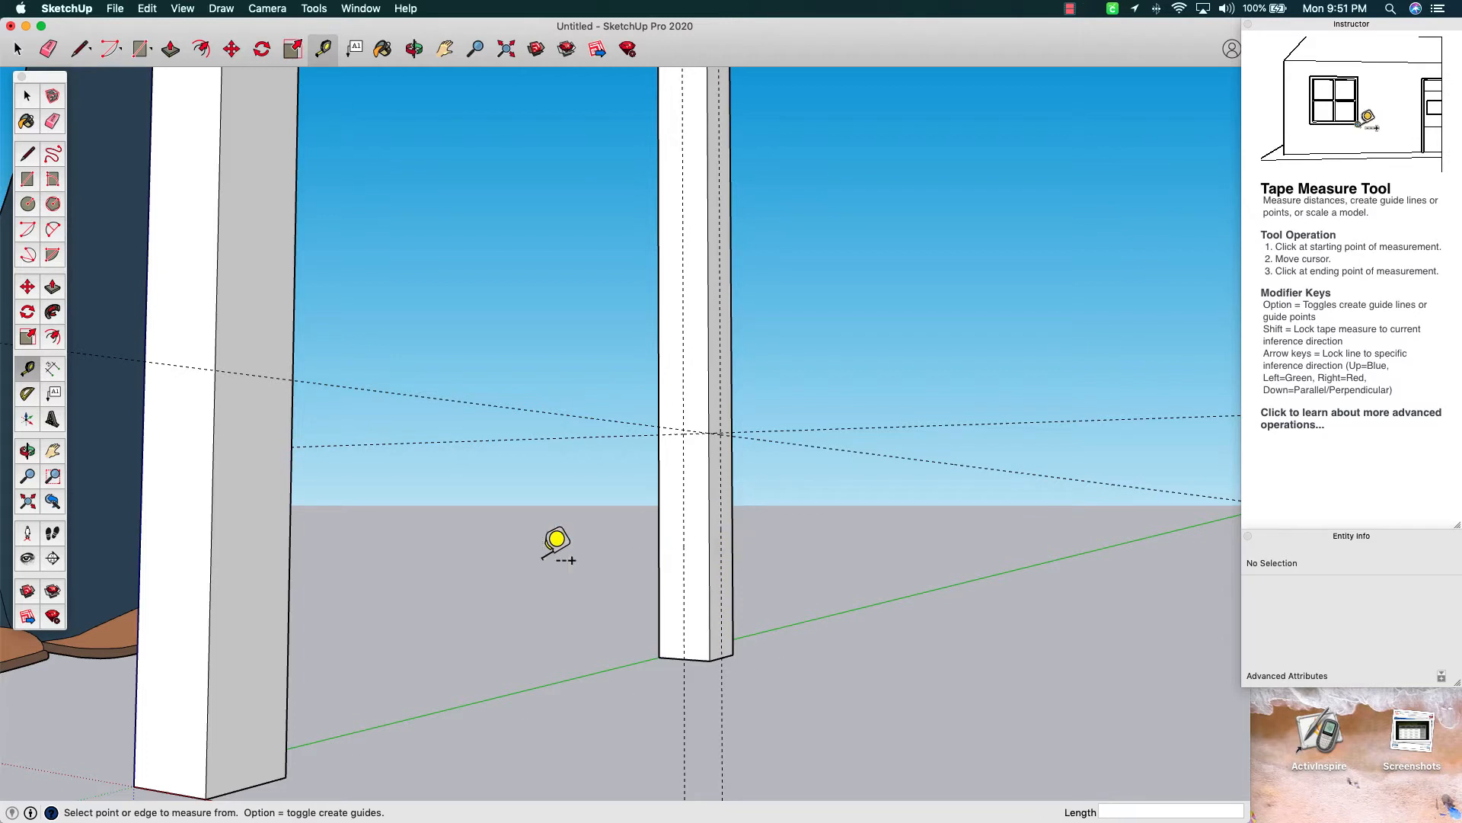
left_click(289, 581)
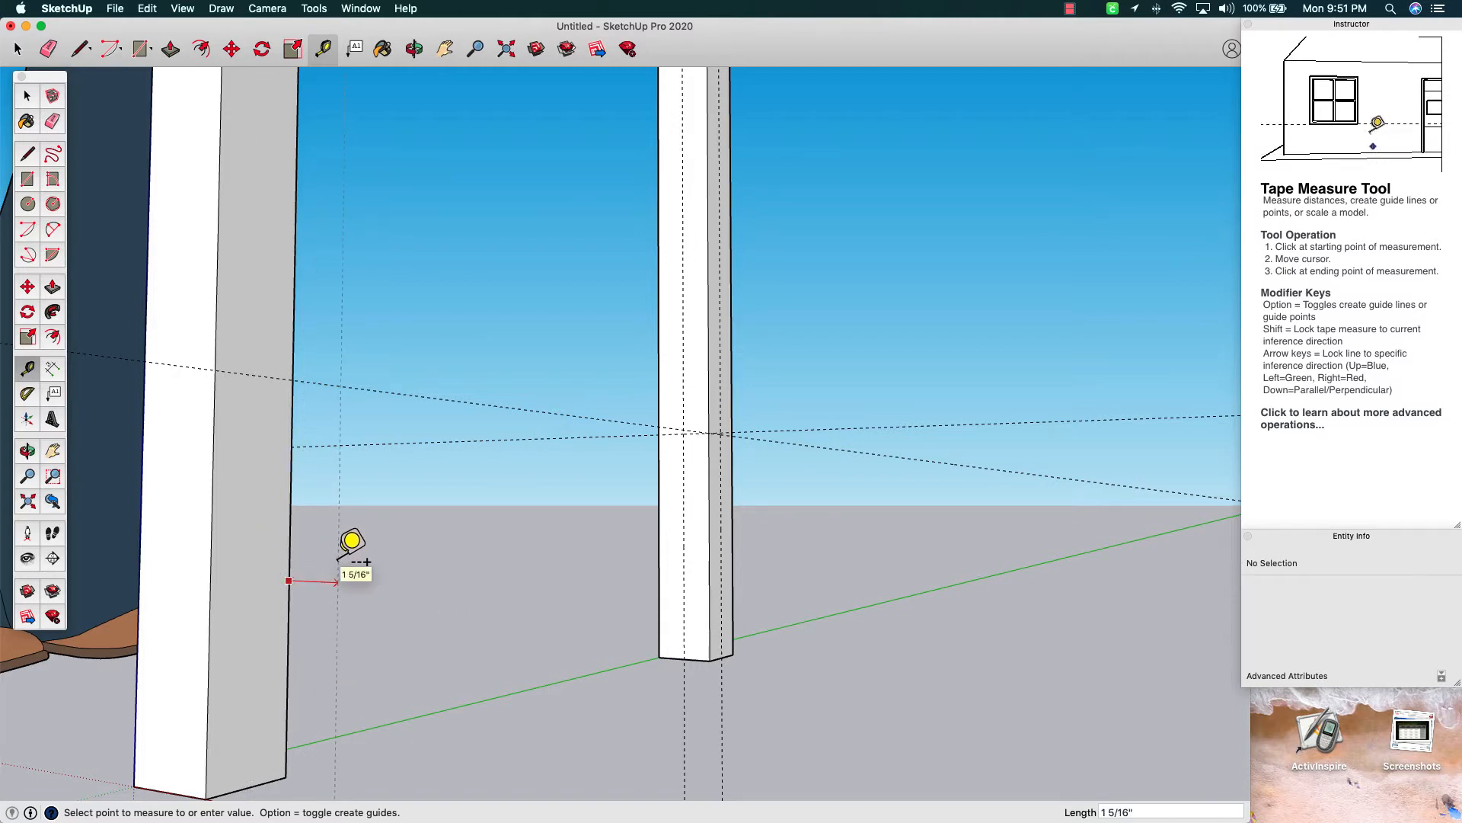
left_click(252, 583)
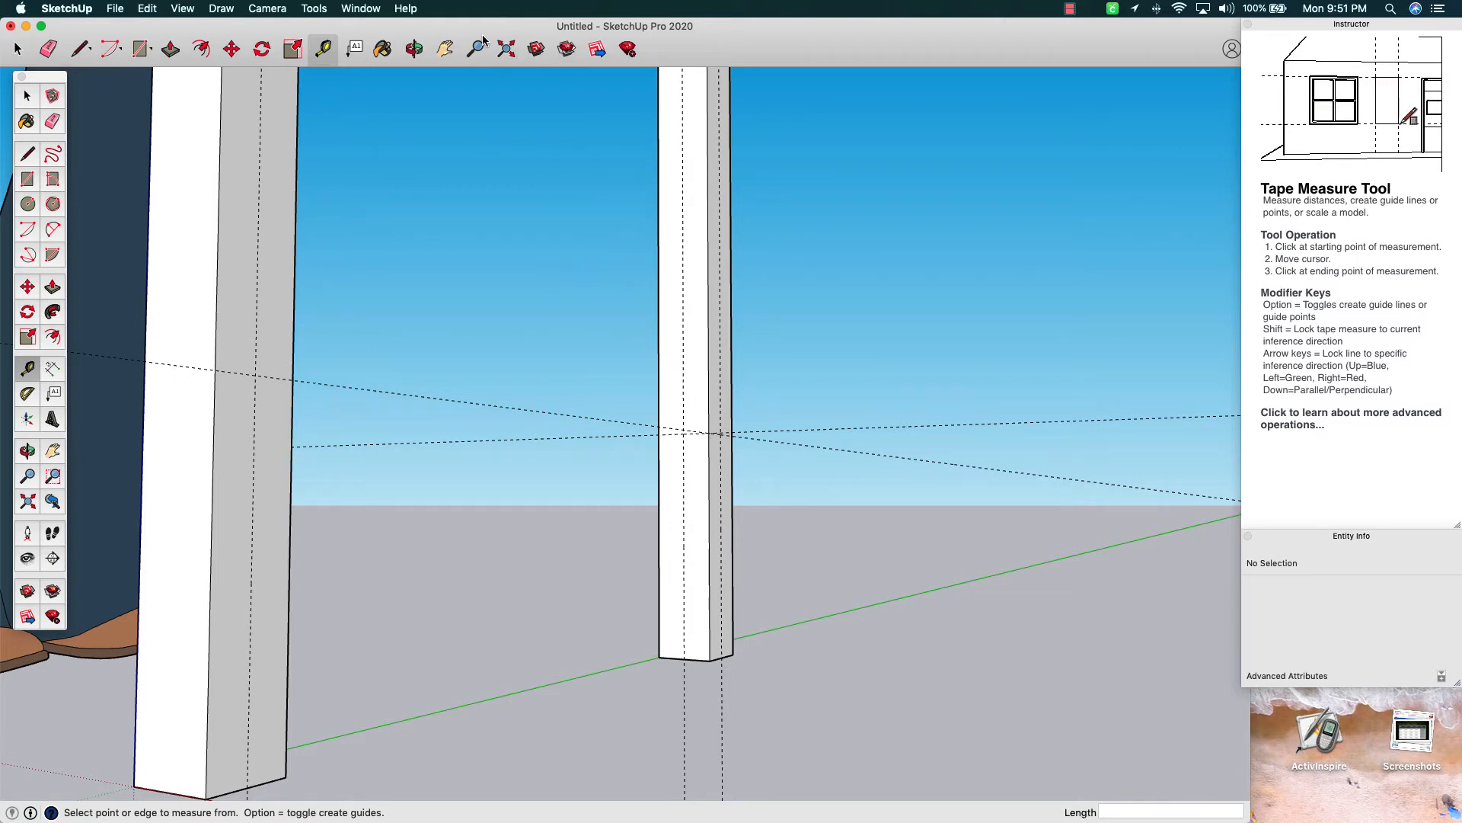
Draw a circle of 7/8" radius at the guide intersection on the front face of the back leg nearest the human figure
left_click(414, 49)
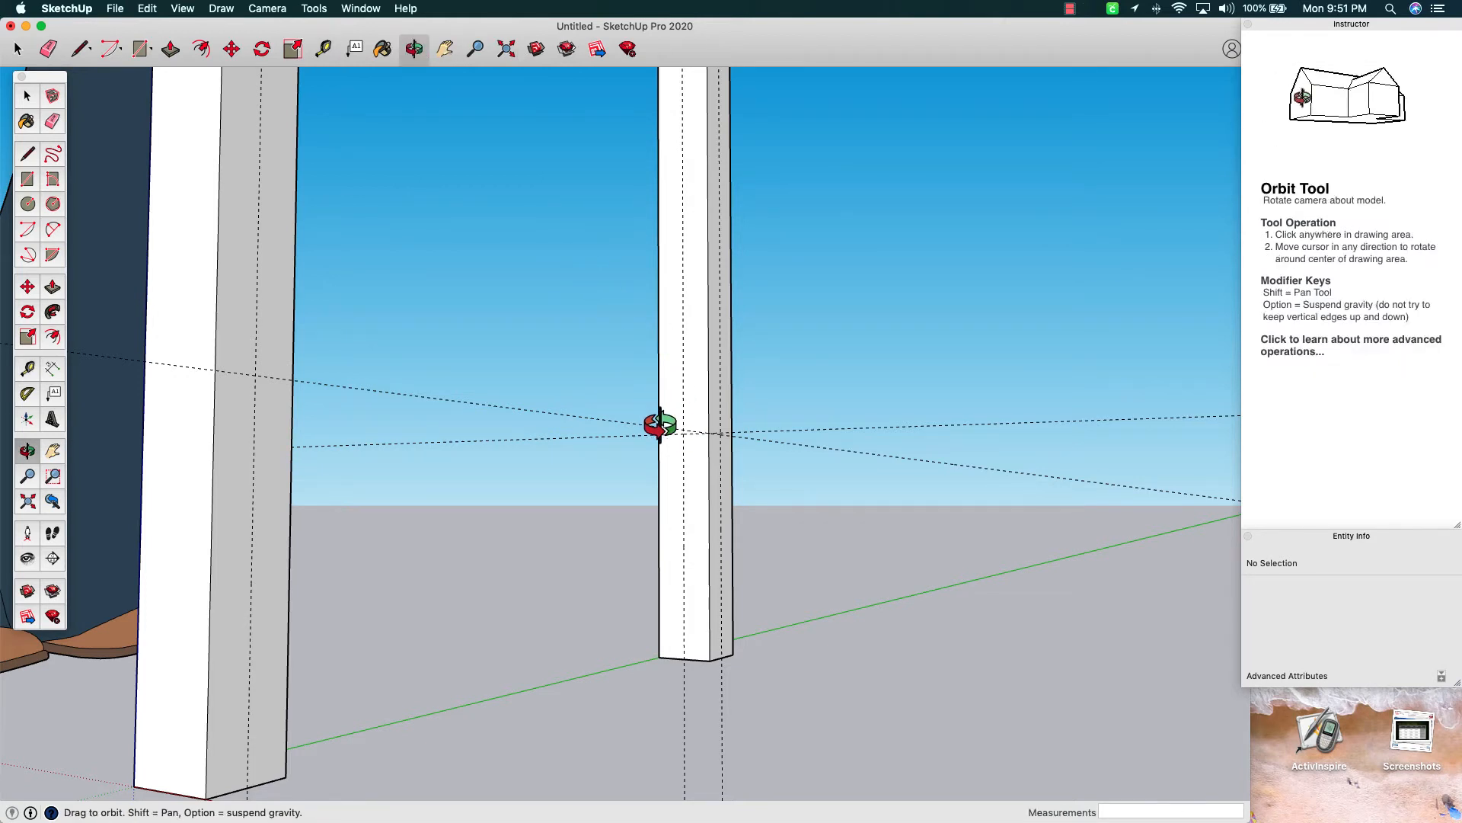
left_click_drag(659, 424, 809, 441)
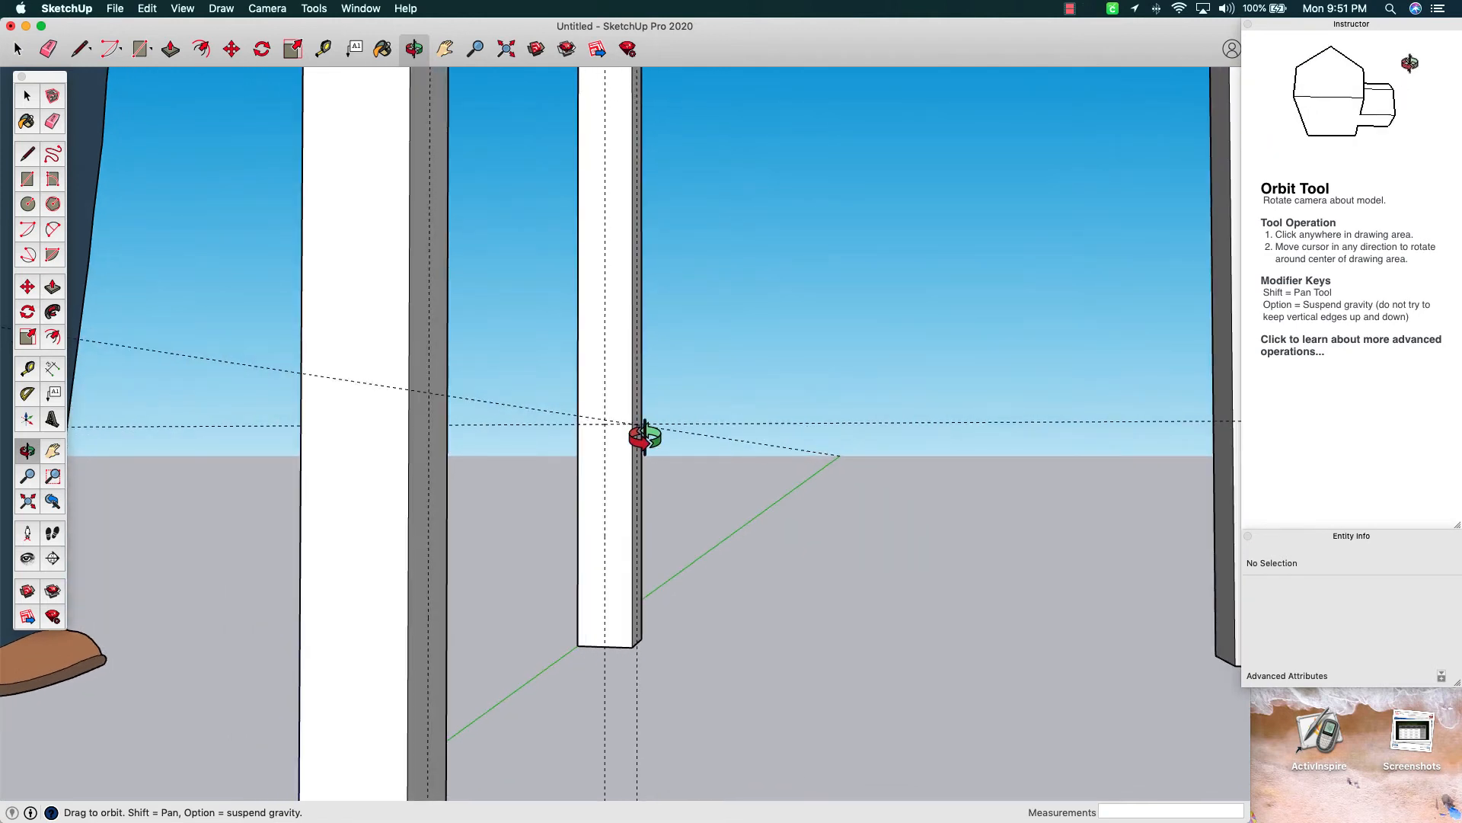
left_click_drag(643, 434, 743, 461)
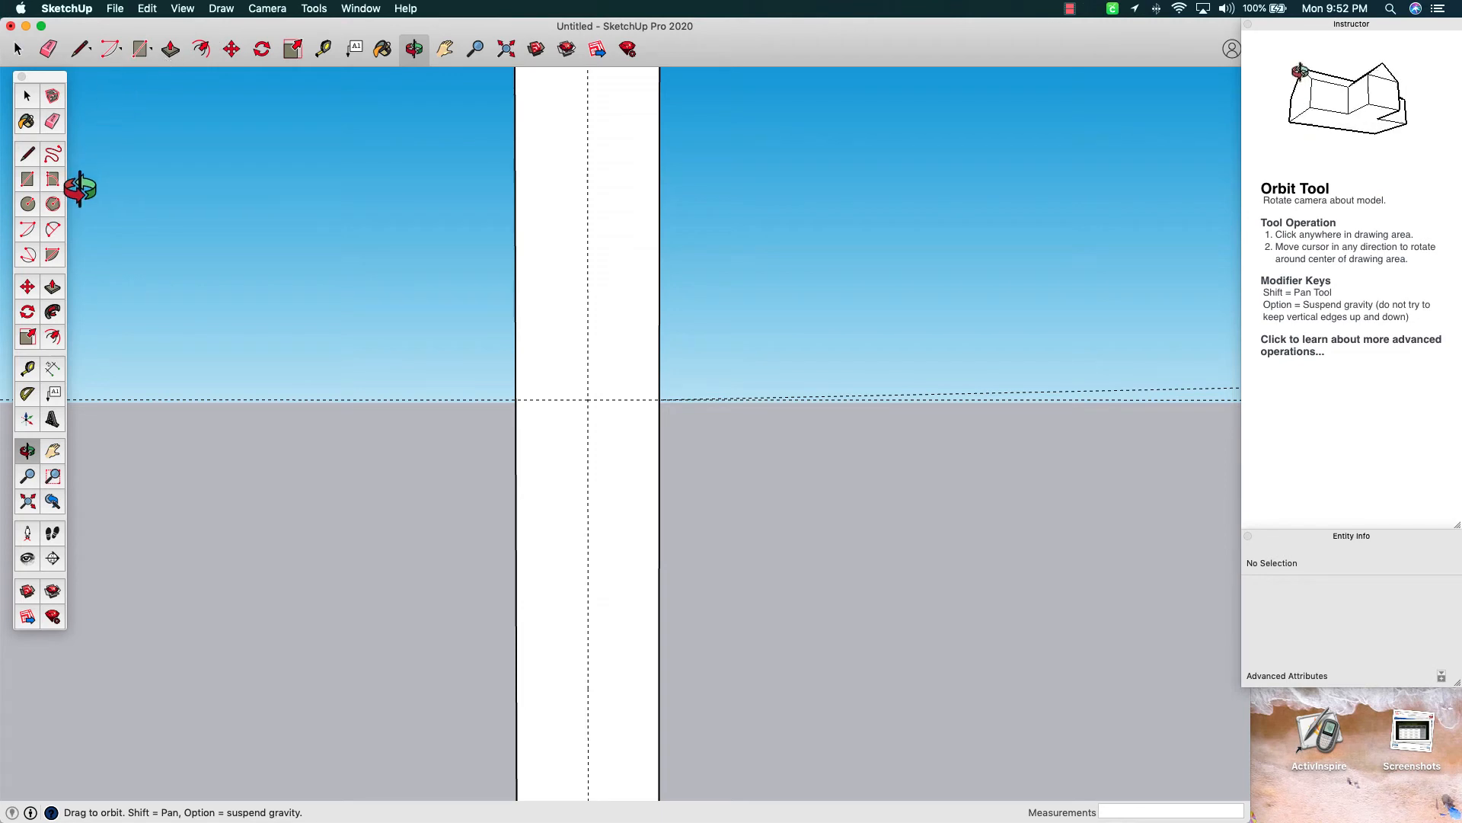
left_click(29, 205)
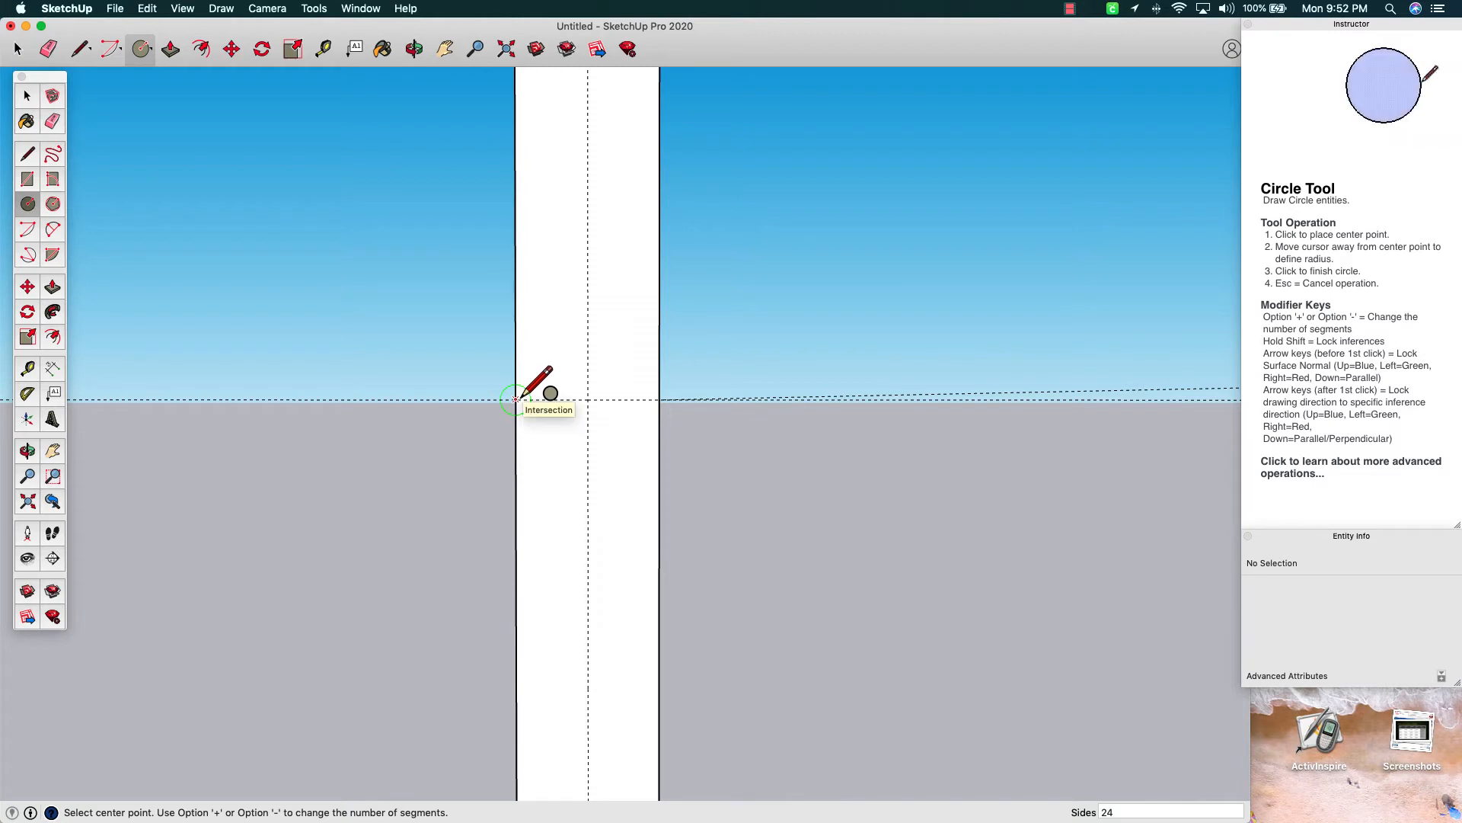
left_click(587, 398)
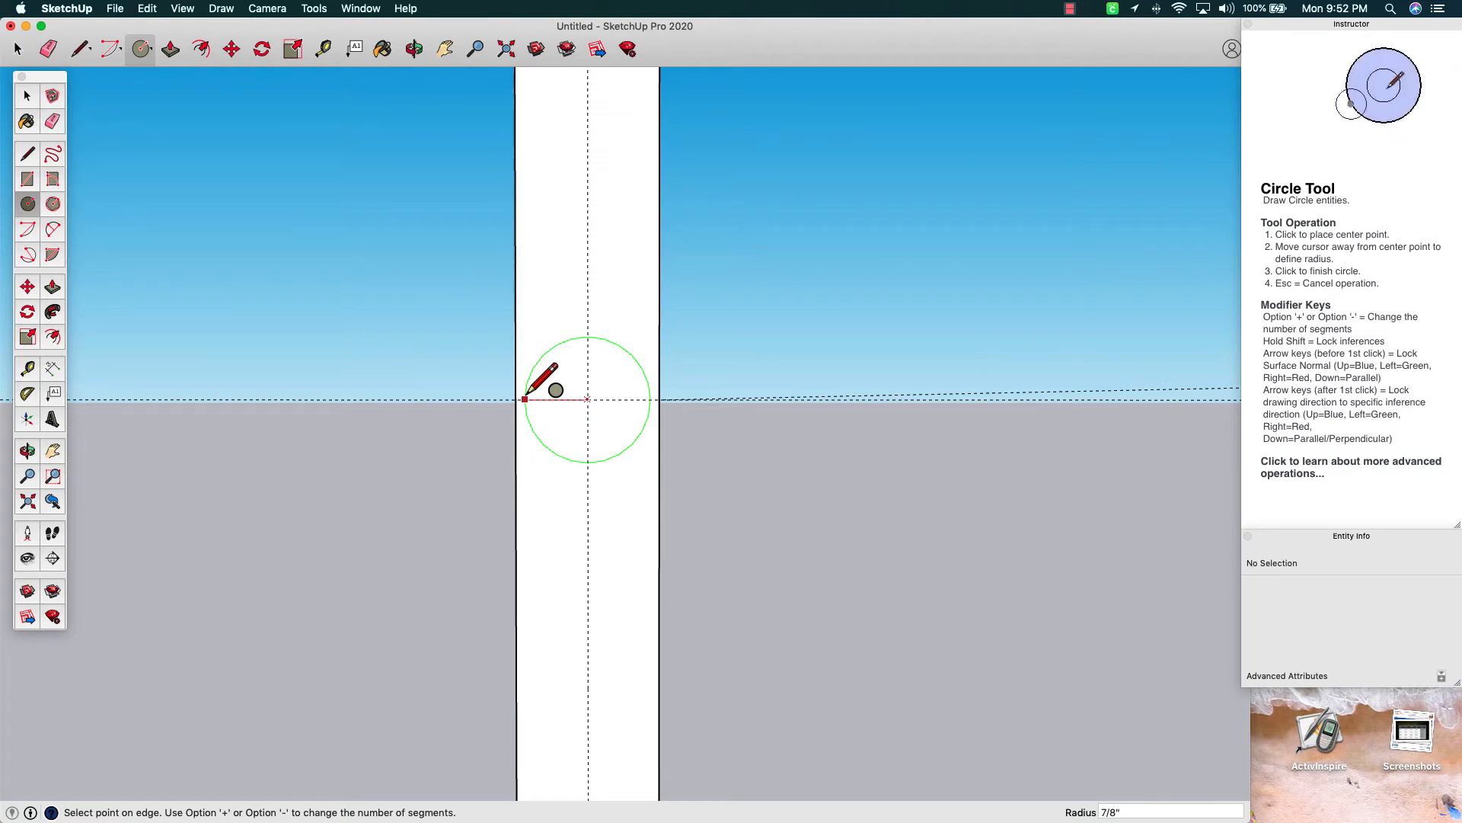
left_click(525, 397)
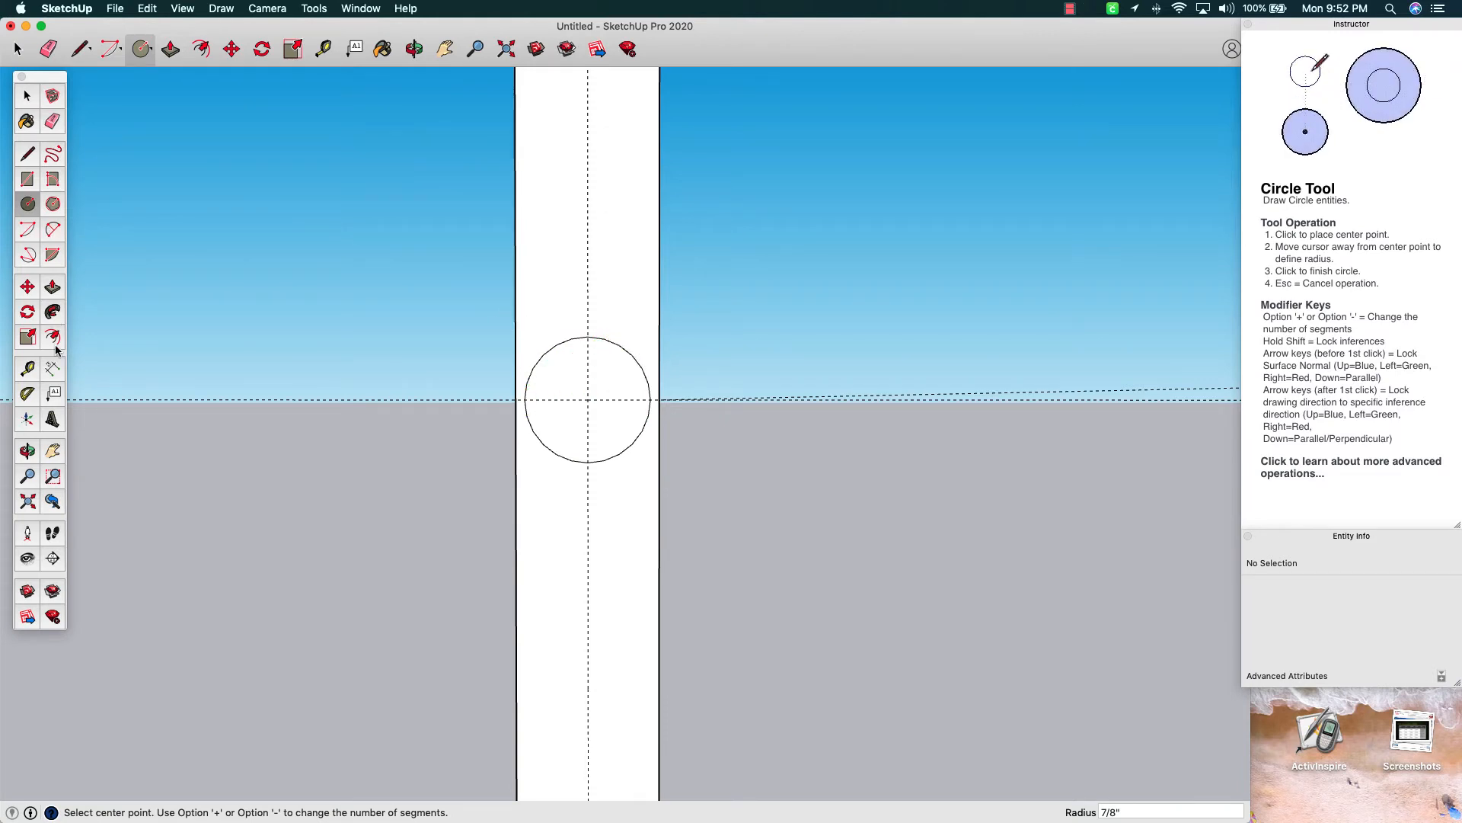
Check the circle's diameter with the Dimension tool without placing a dimension
left_click(53, 370)
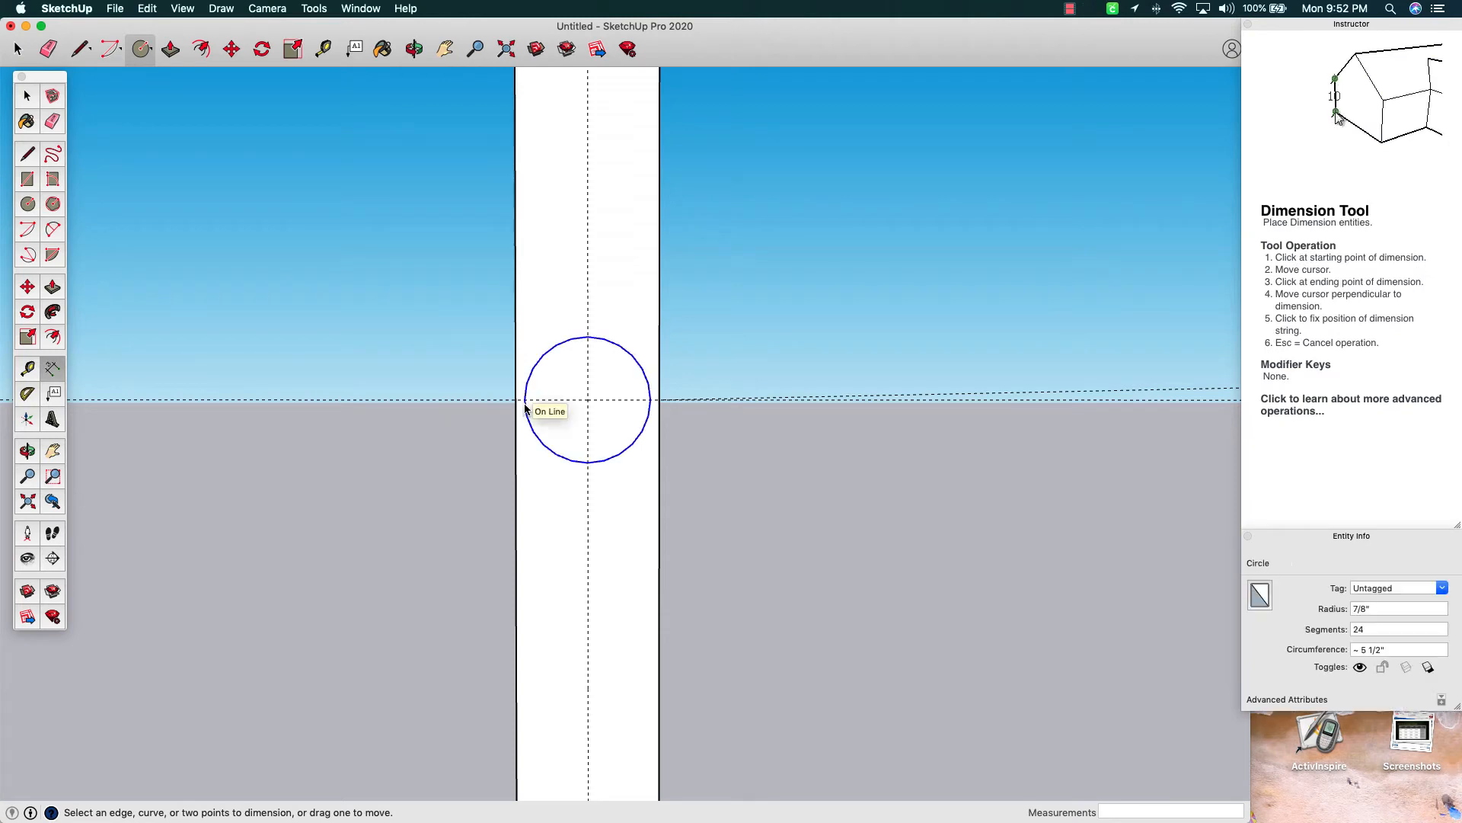
left_click(529, 403)
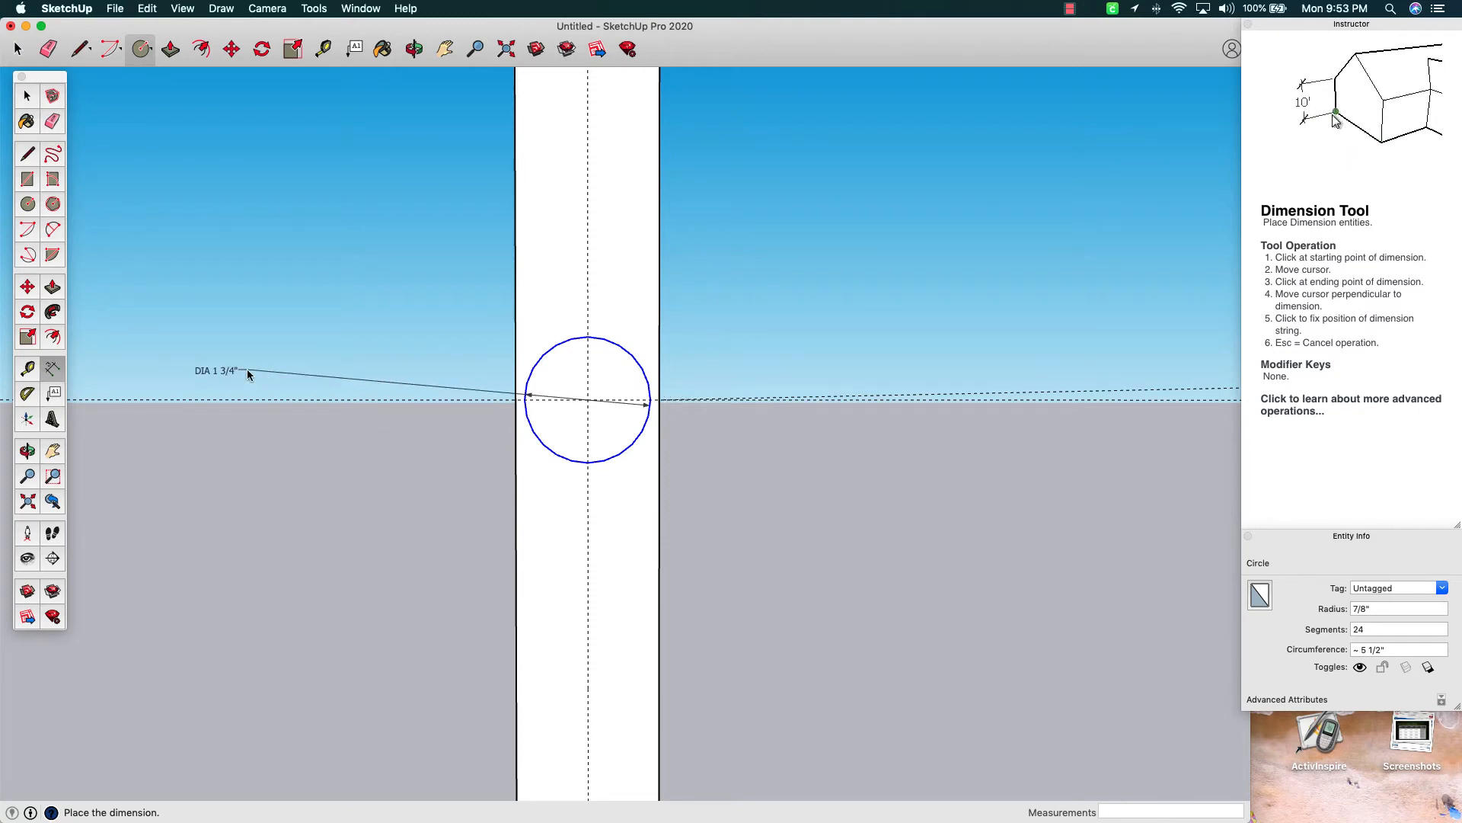
key("Escape")
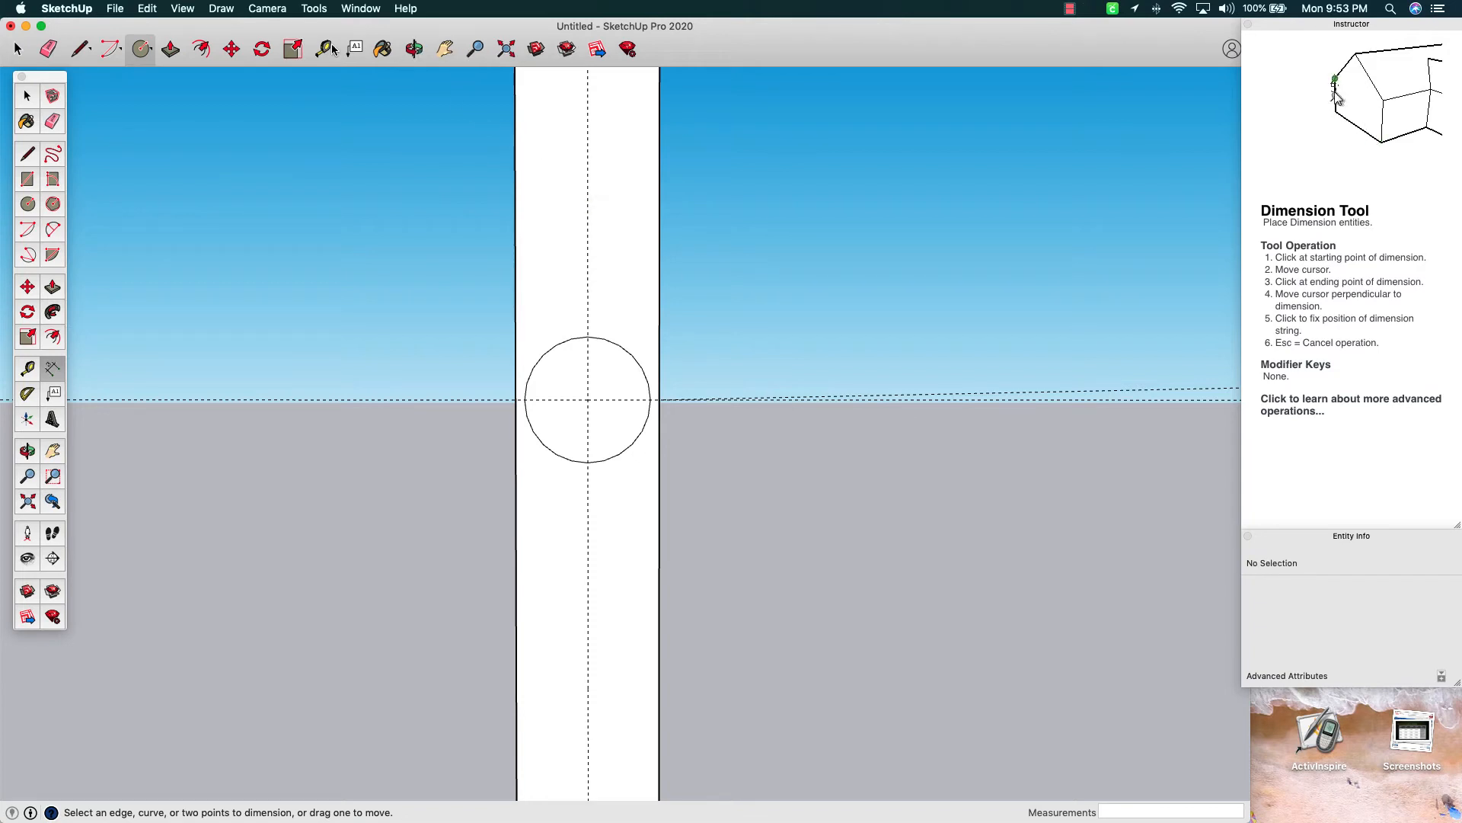
Push/Pull the circle 20" out to the neighbouring front leg to form the first rung
left_click(417, 50)
left_click_drag(724, 294, 511, 362)
scroll(511, 362, "down", 3)
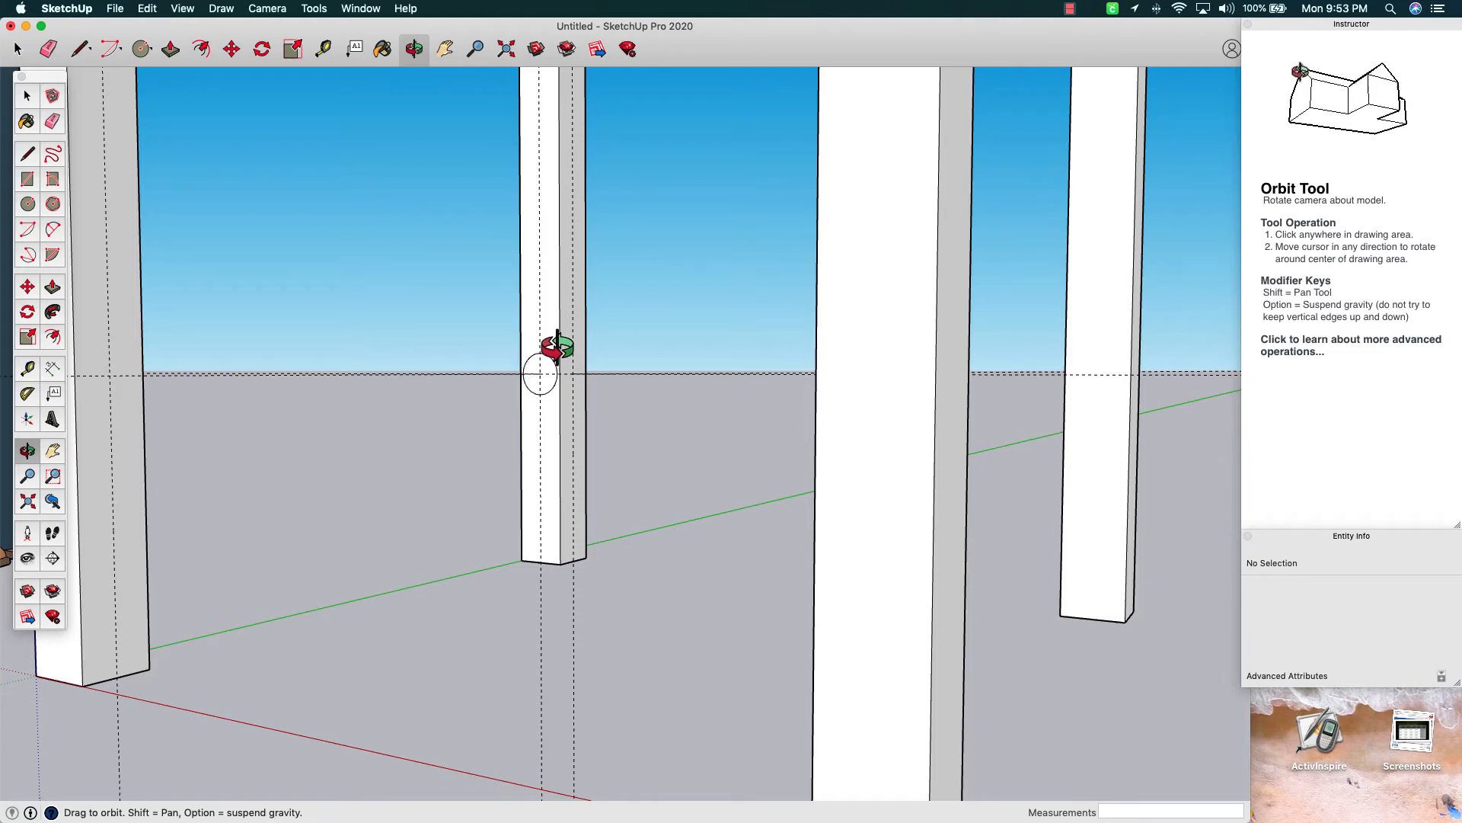
scroll(591, 267, "down", 10)
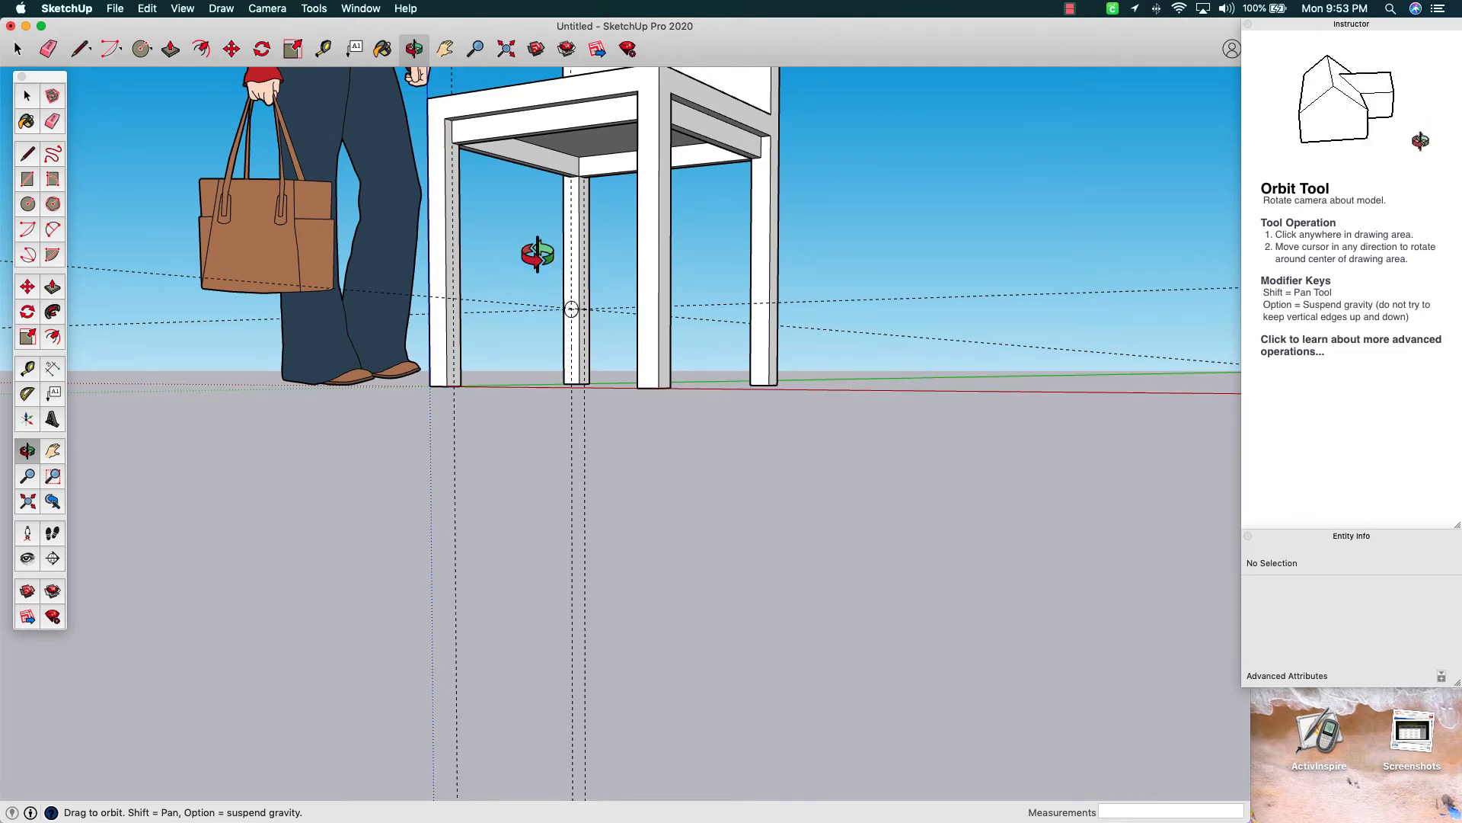
scroll(555, 307, "up", 4)
scroll(555, 307, "up", 3)
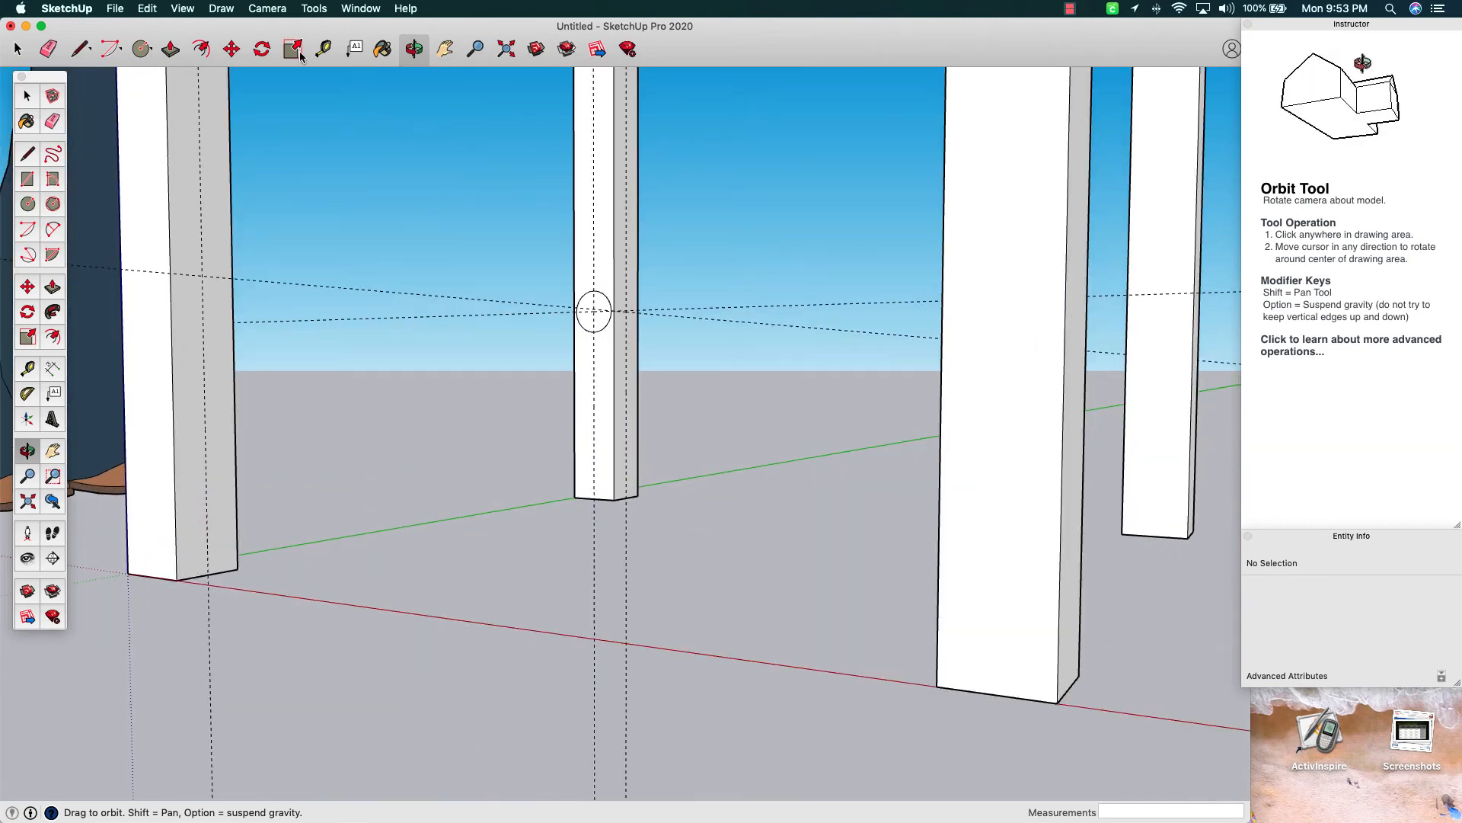
left_click(171, 50)
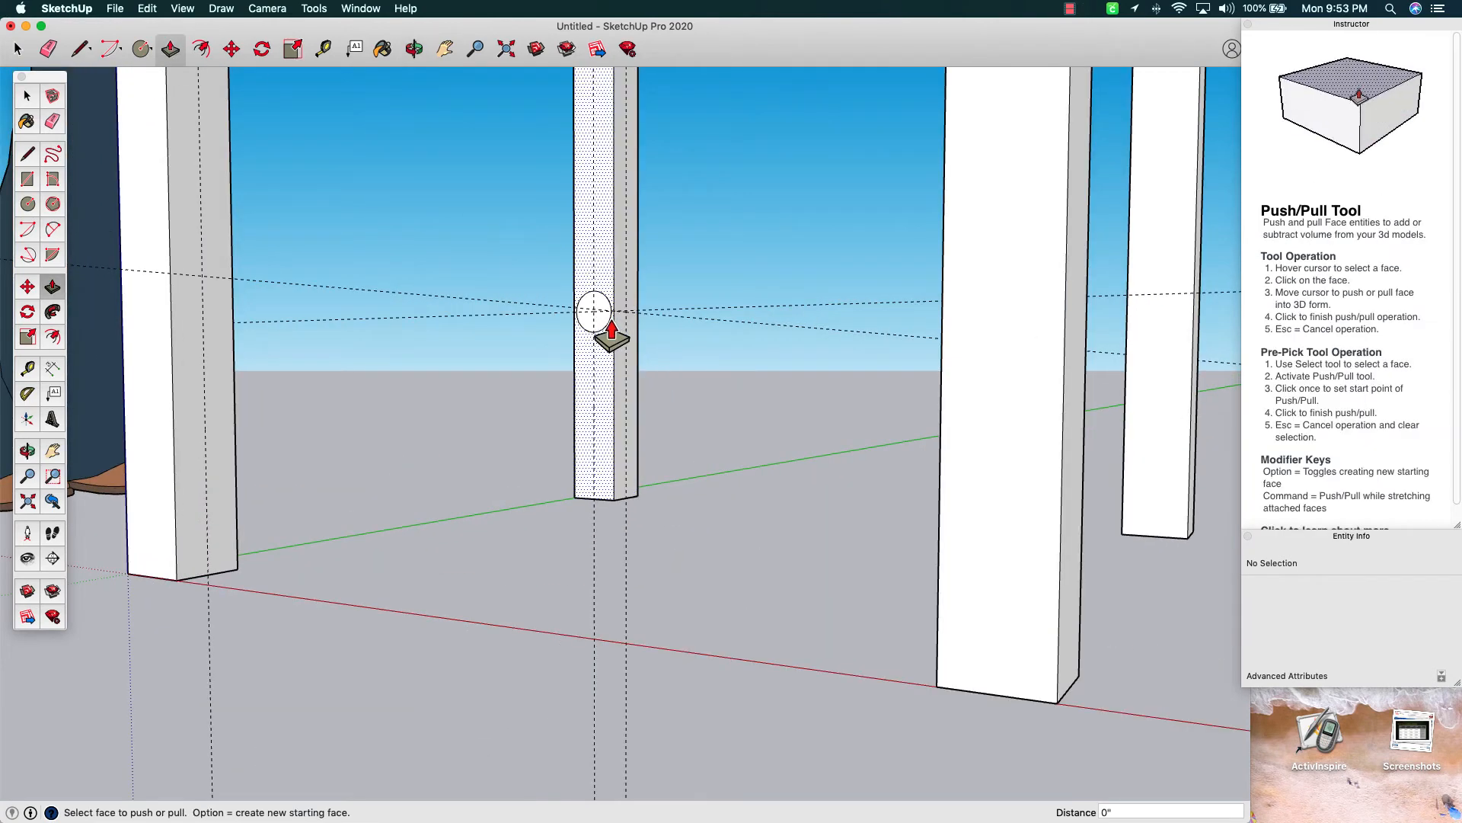
left_click_drag(599, 317, 526, 322)
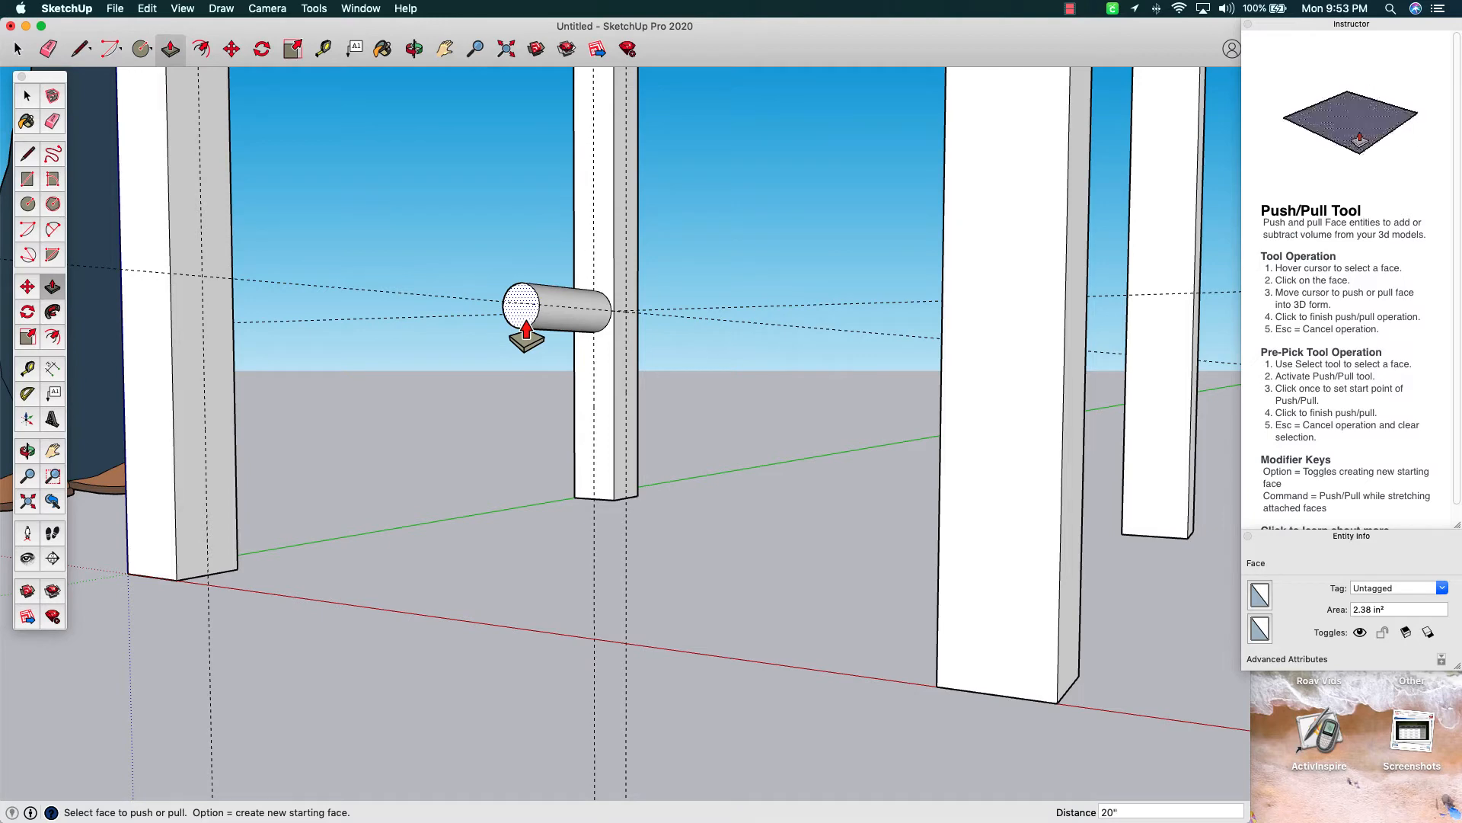
key("Return")
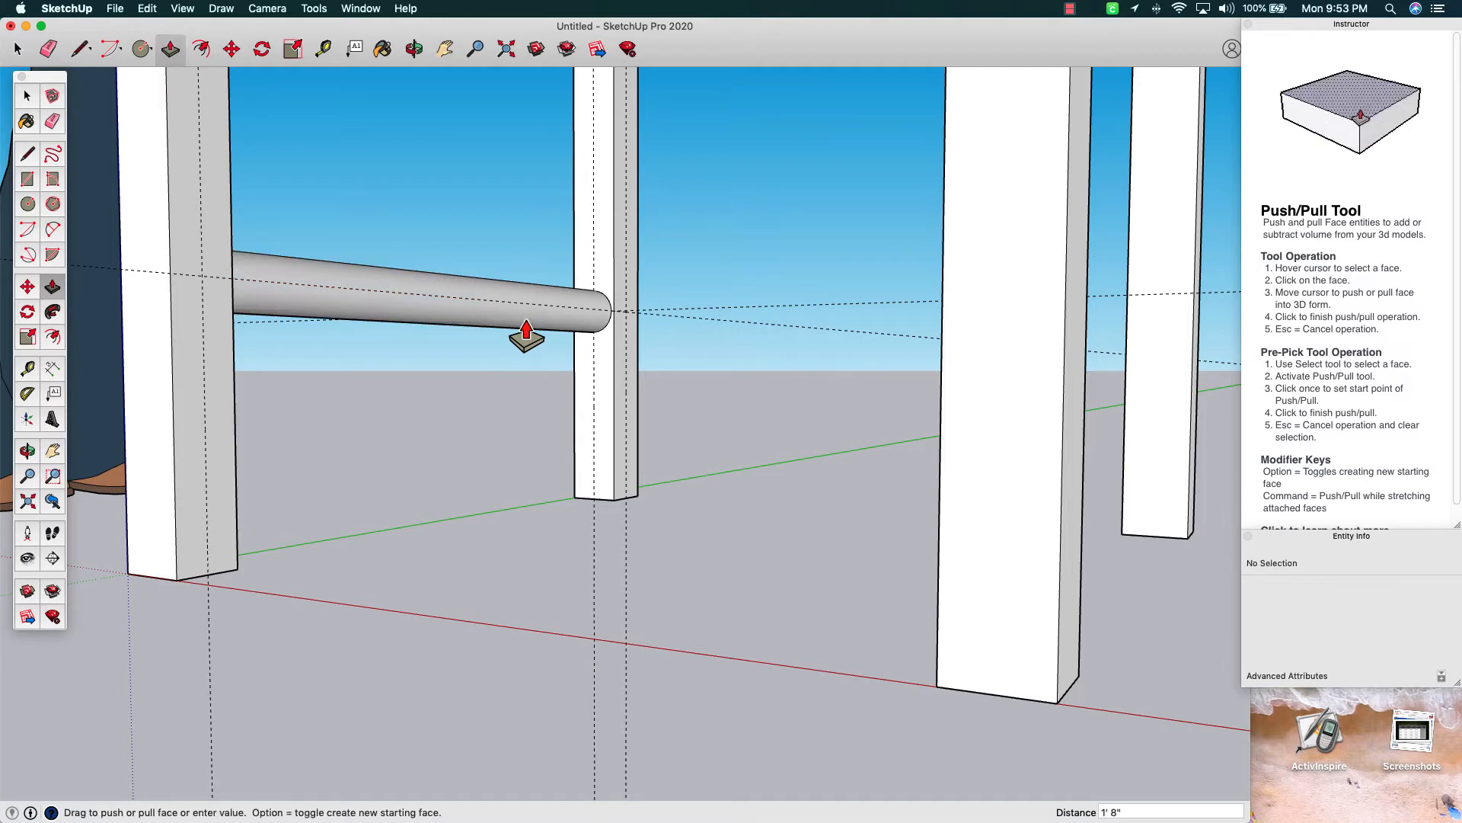
Draw a circle of 7/8" radius at the guide intersection on the same back leg's inner face, beside the first rung
left_click(418, 51)
left_click_drag(267, 209, 247, 356)
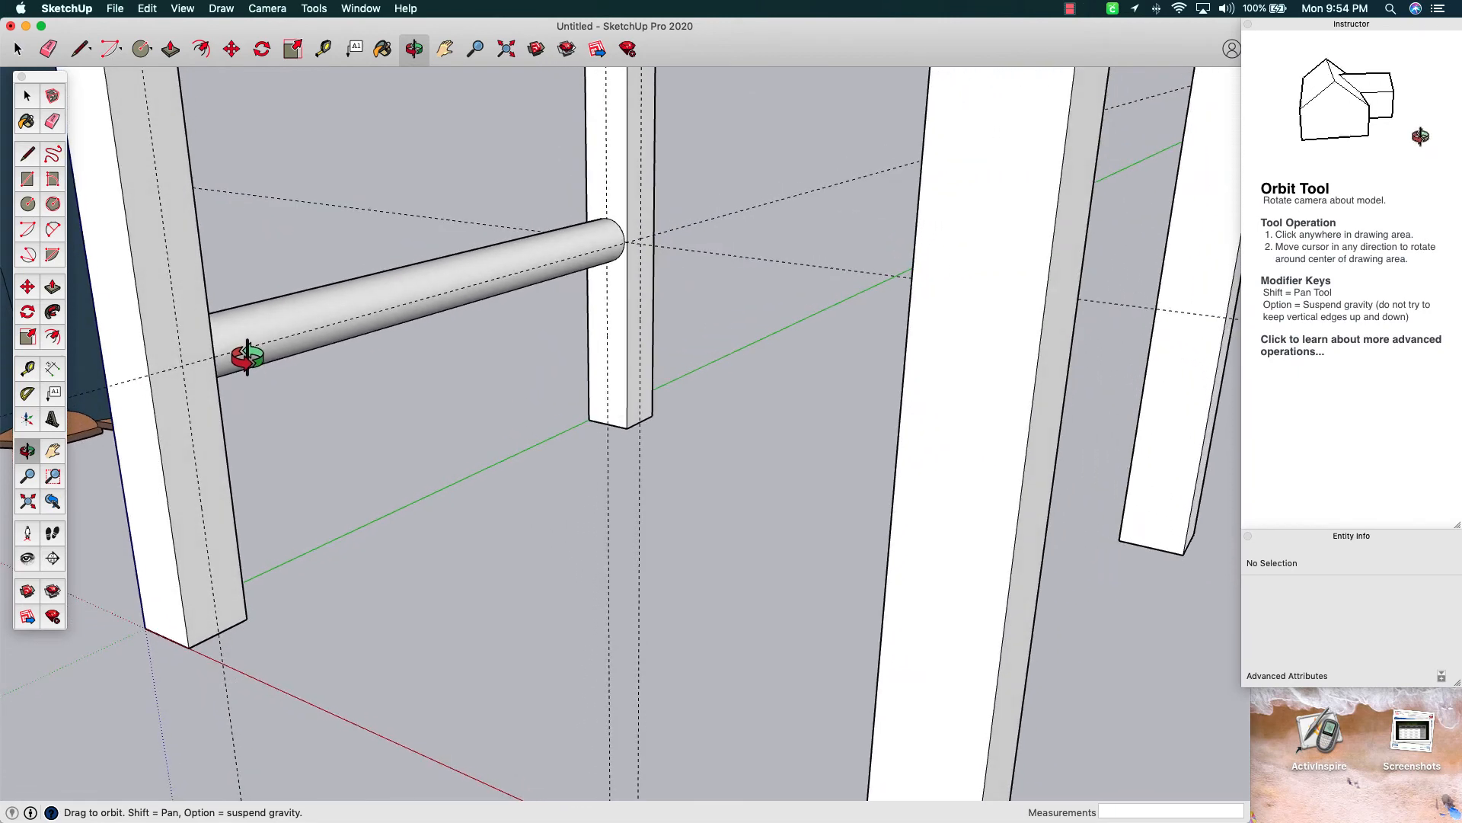
scroll(653, 317, "up", 5)
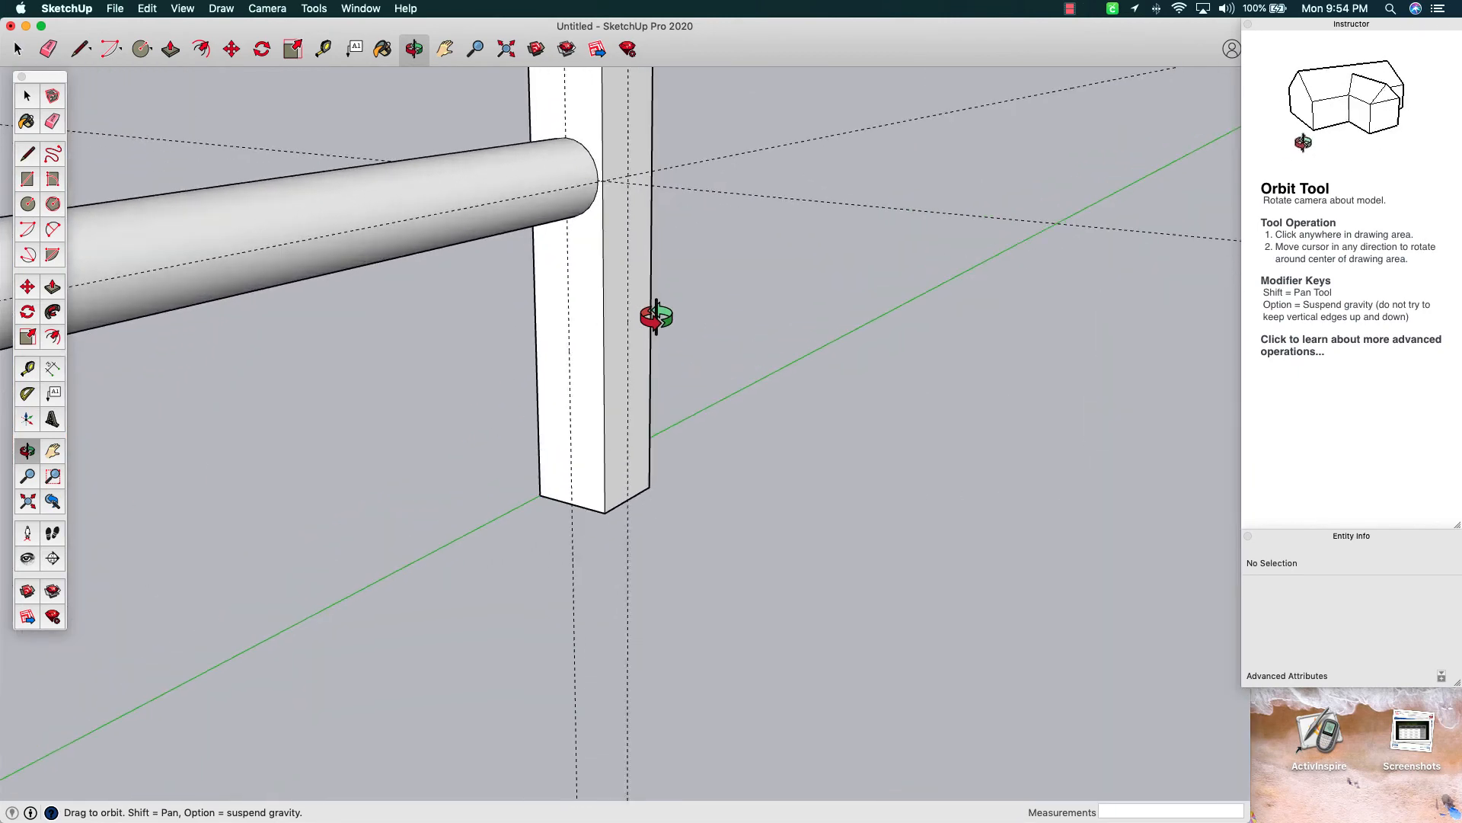
left_click_drag(656, 313, 269, 293)
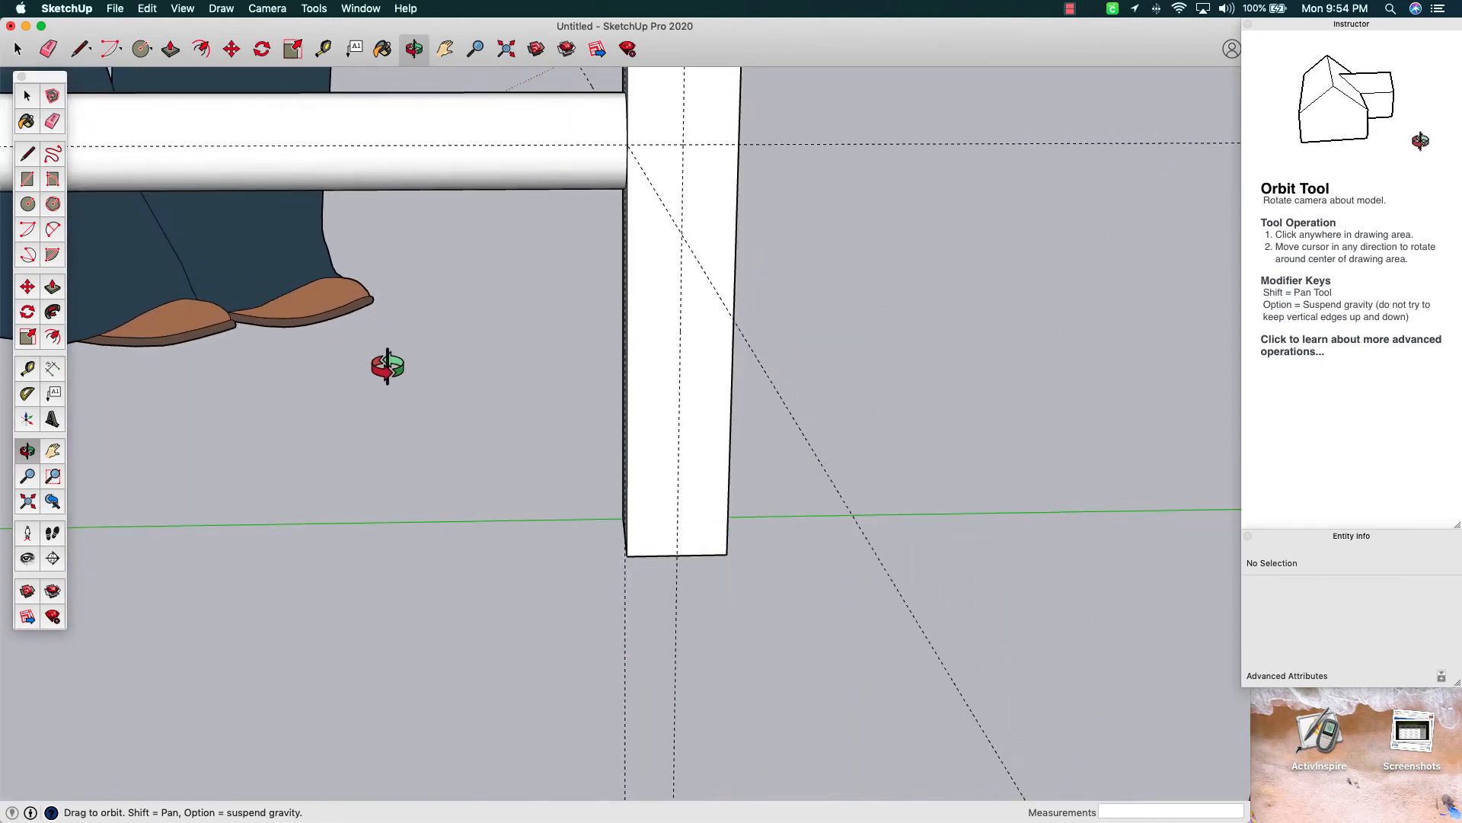
scroll(587, 441, "up", 4)
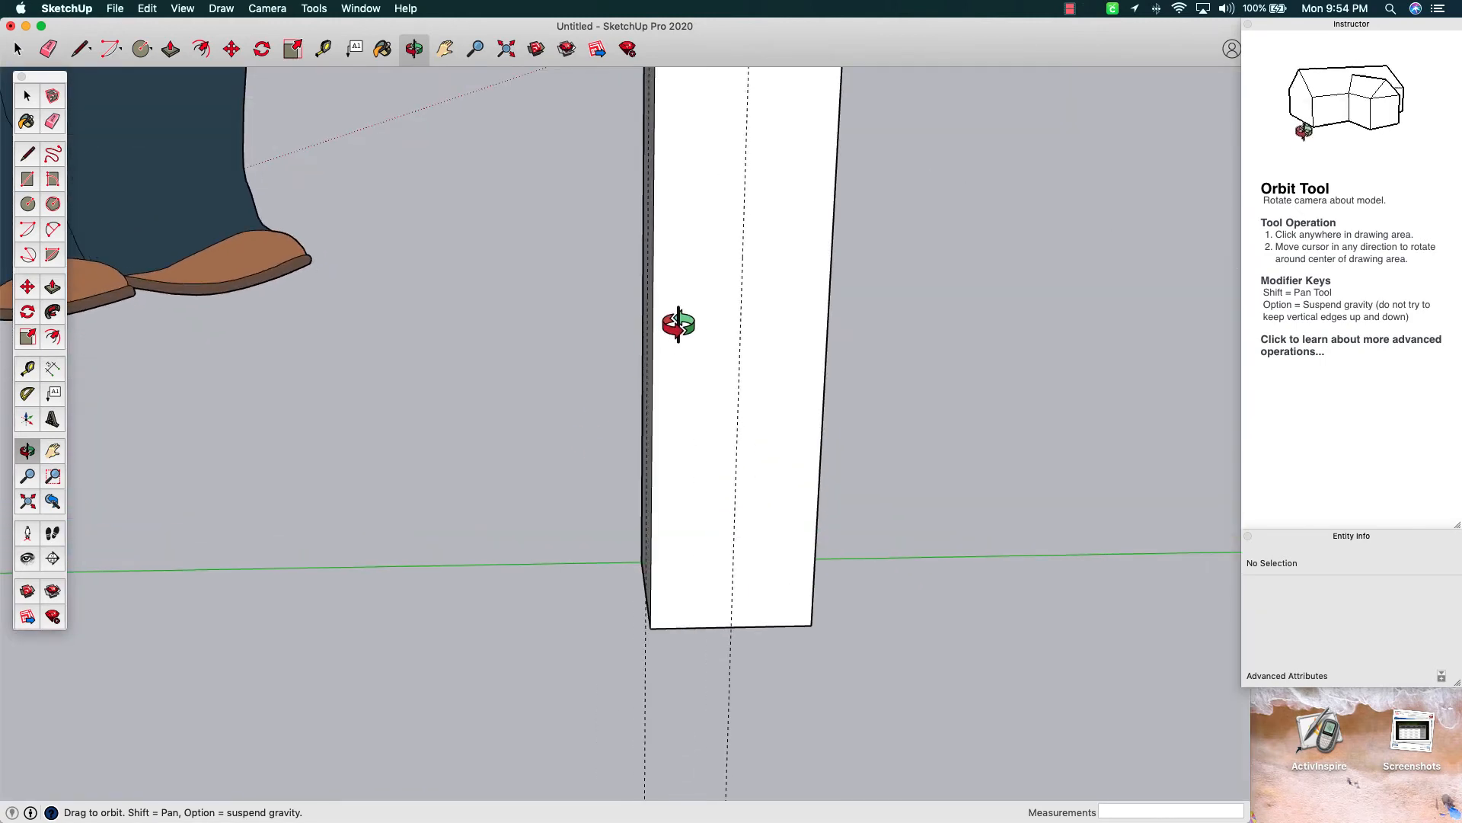
left_click(445, 51)
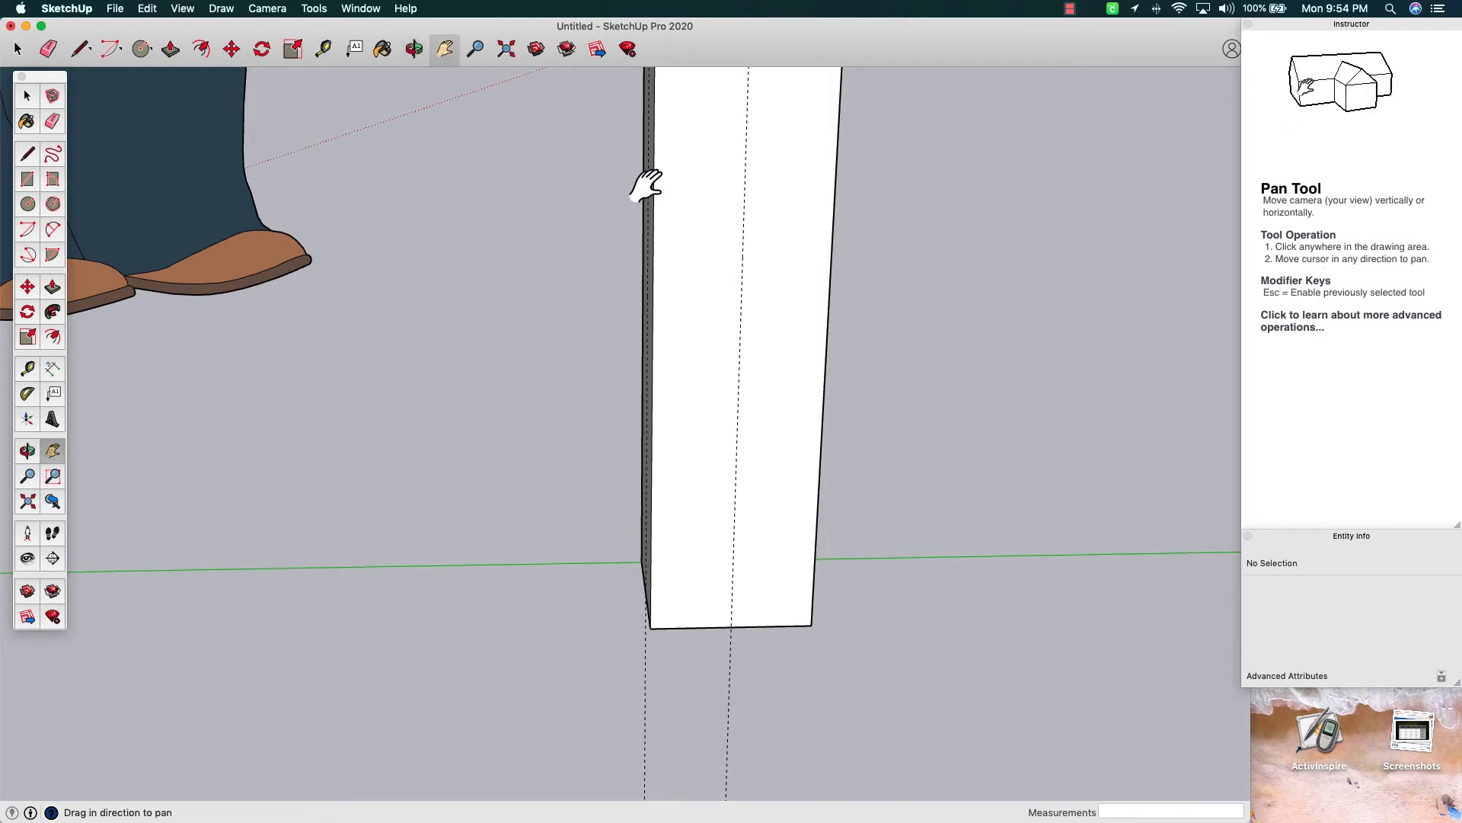
left_click_drag(642, 186, 640, 500)
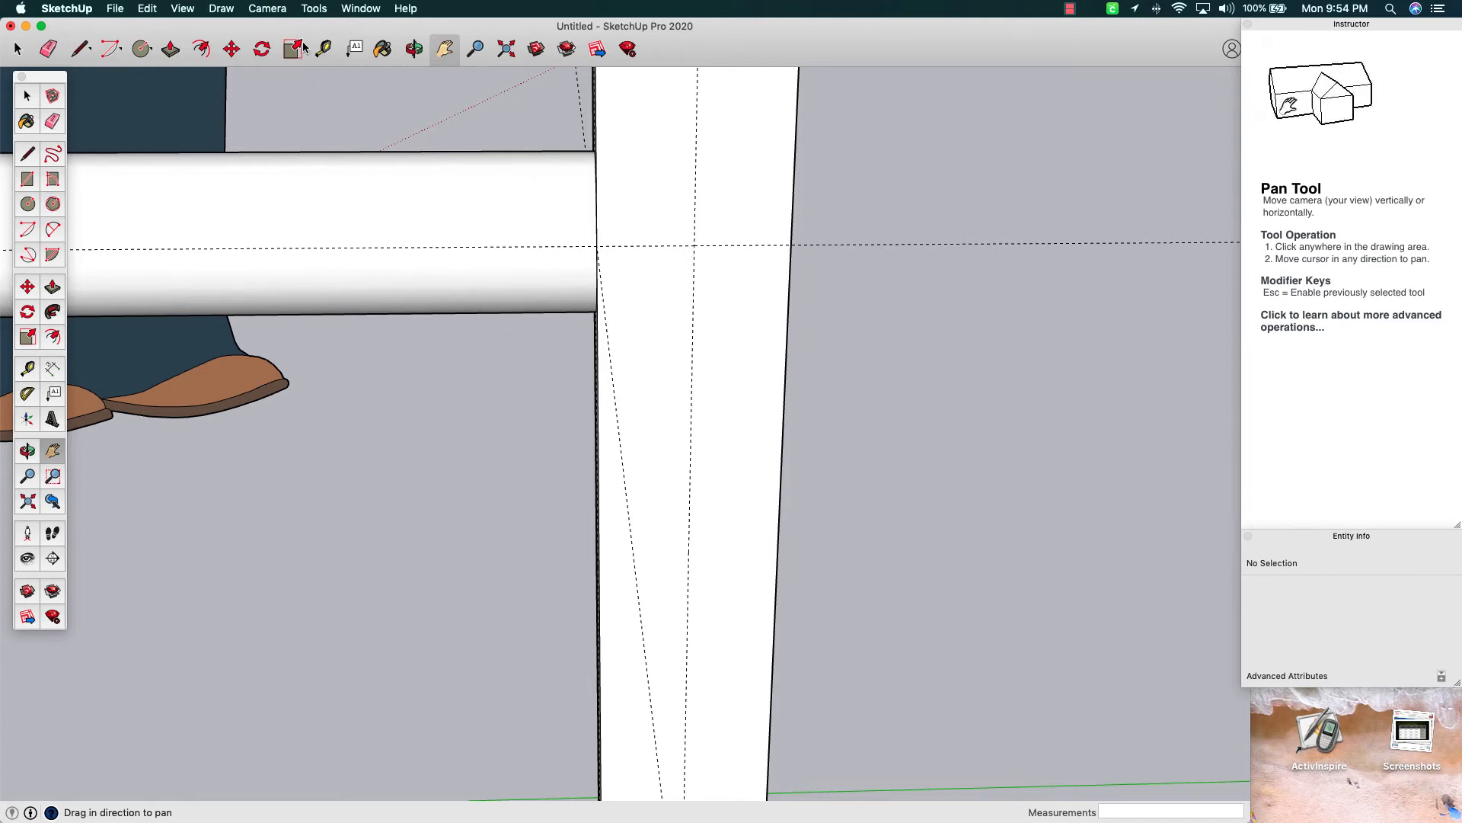
left_click(141, 51)
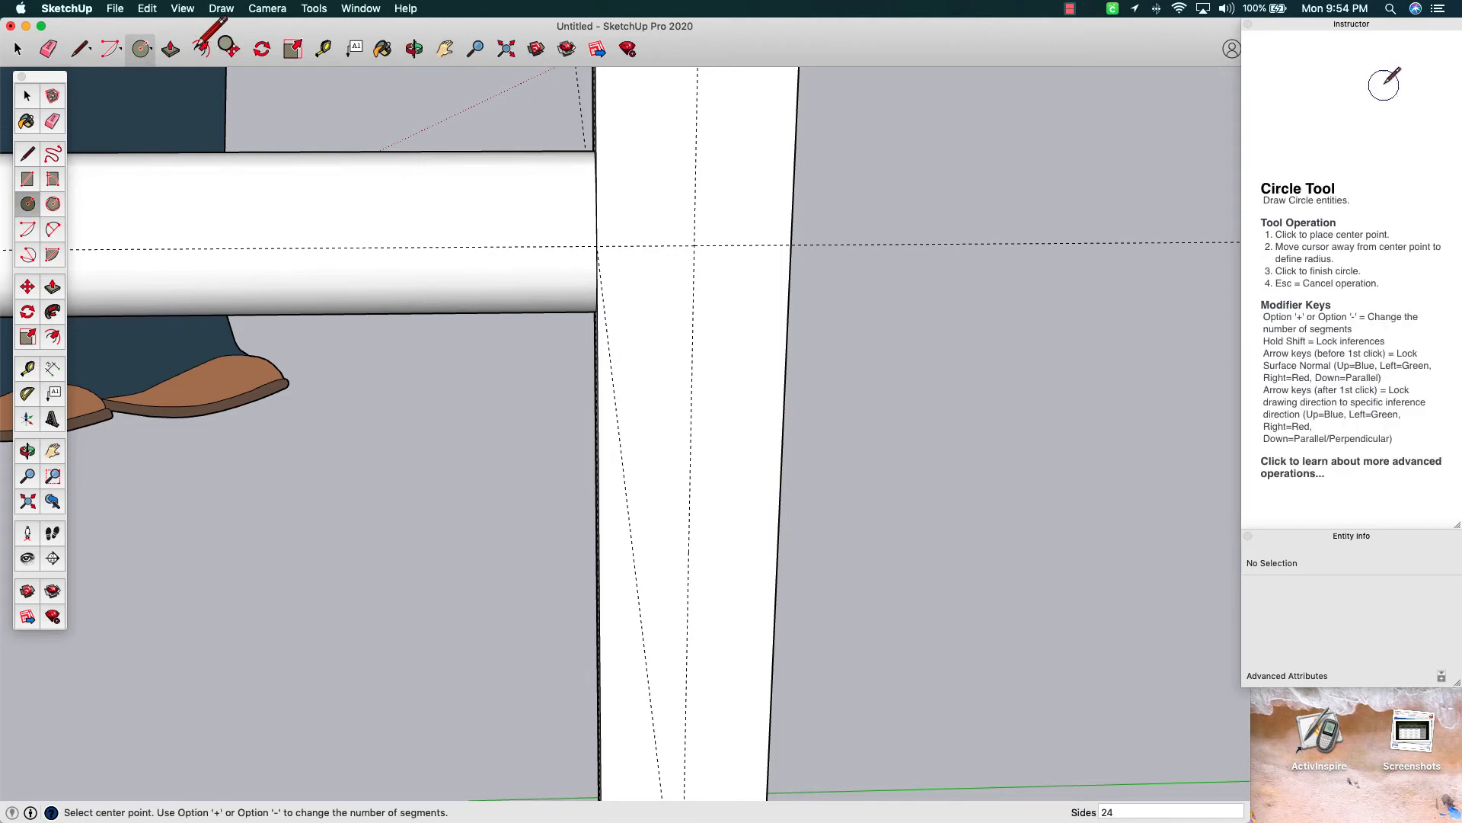
left_click(694, 244)
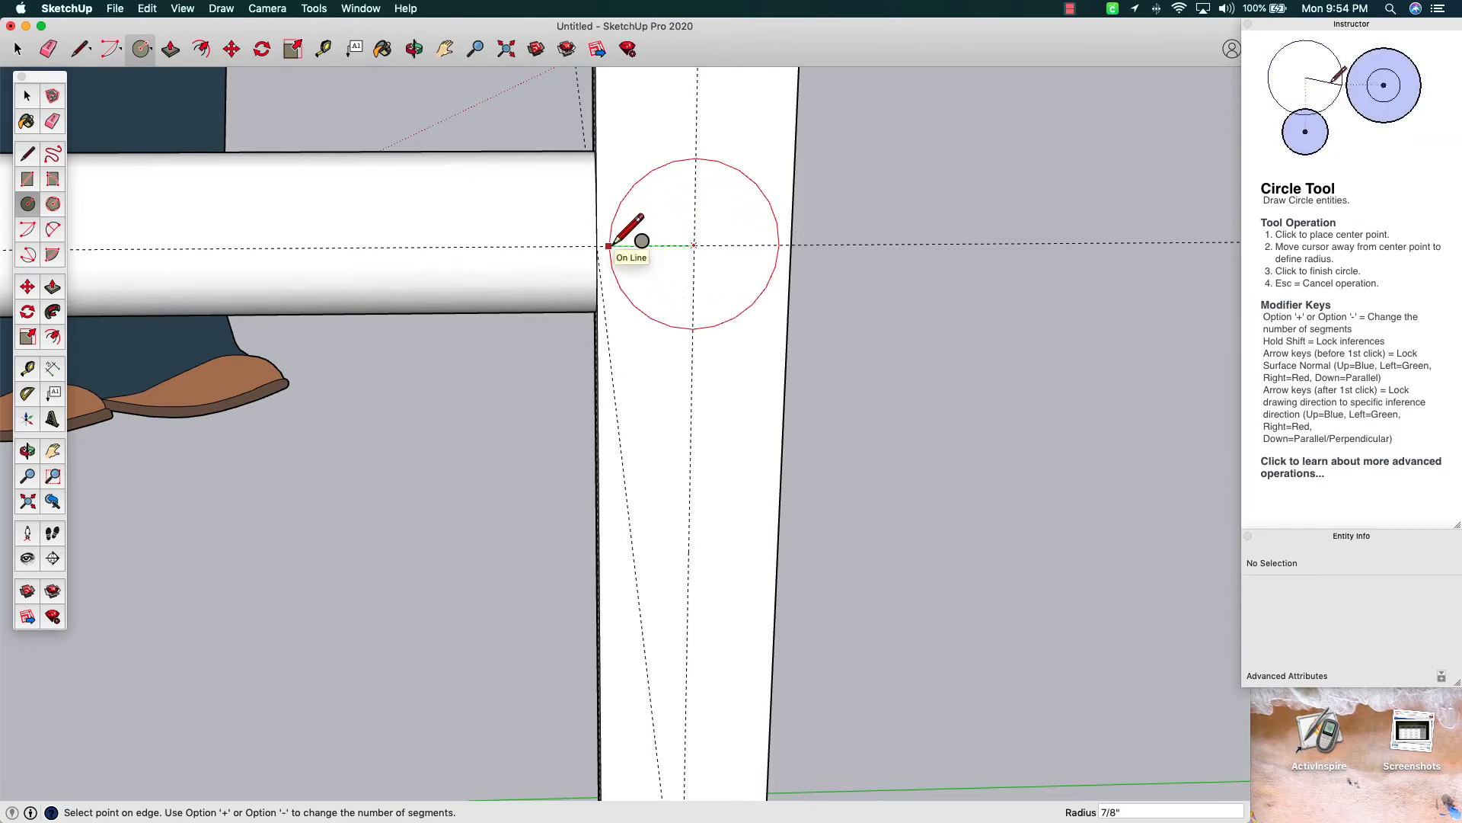
left_click(608, 245)
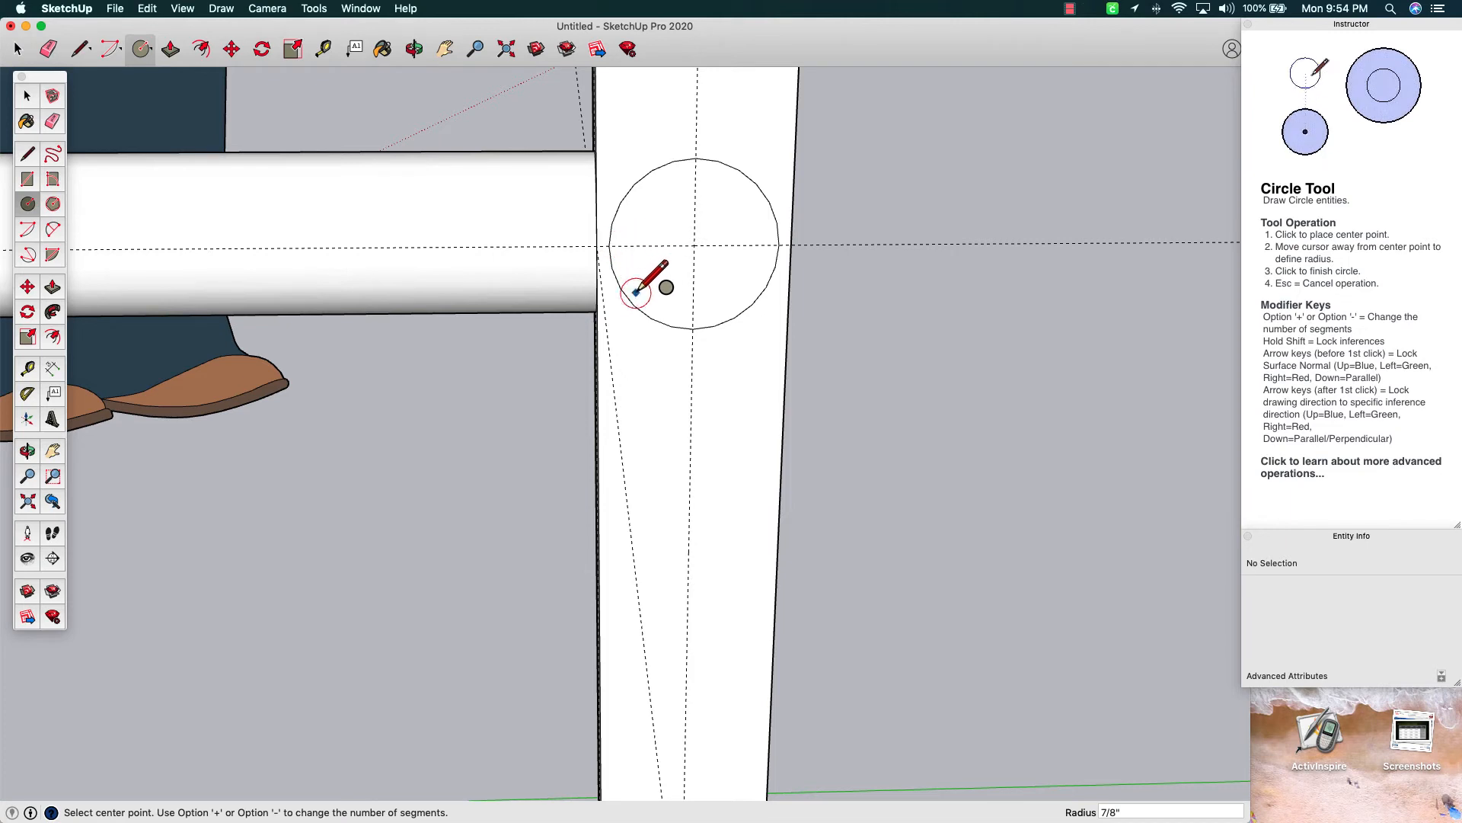
Push/Pull the inner face's circle 20" across to the other back leg to form the back rung
left_click(415, 49)
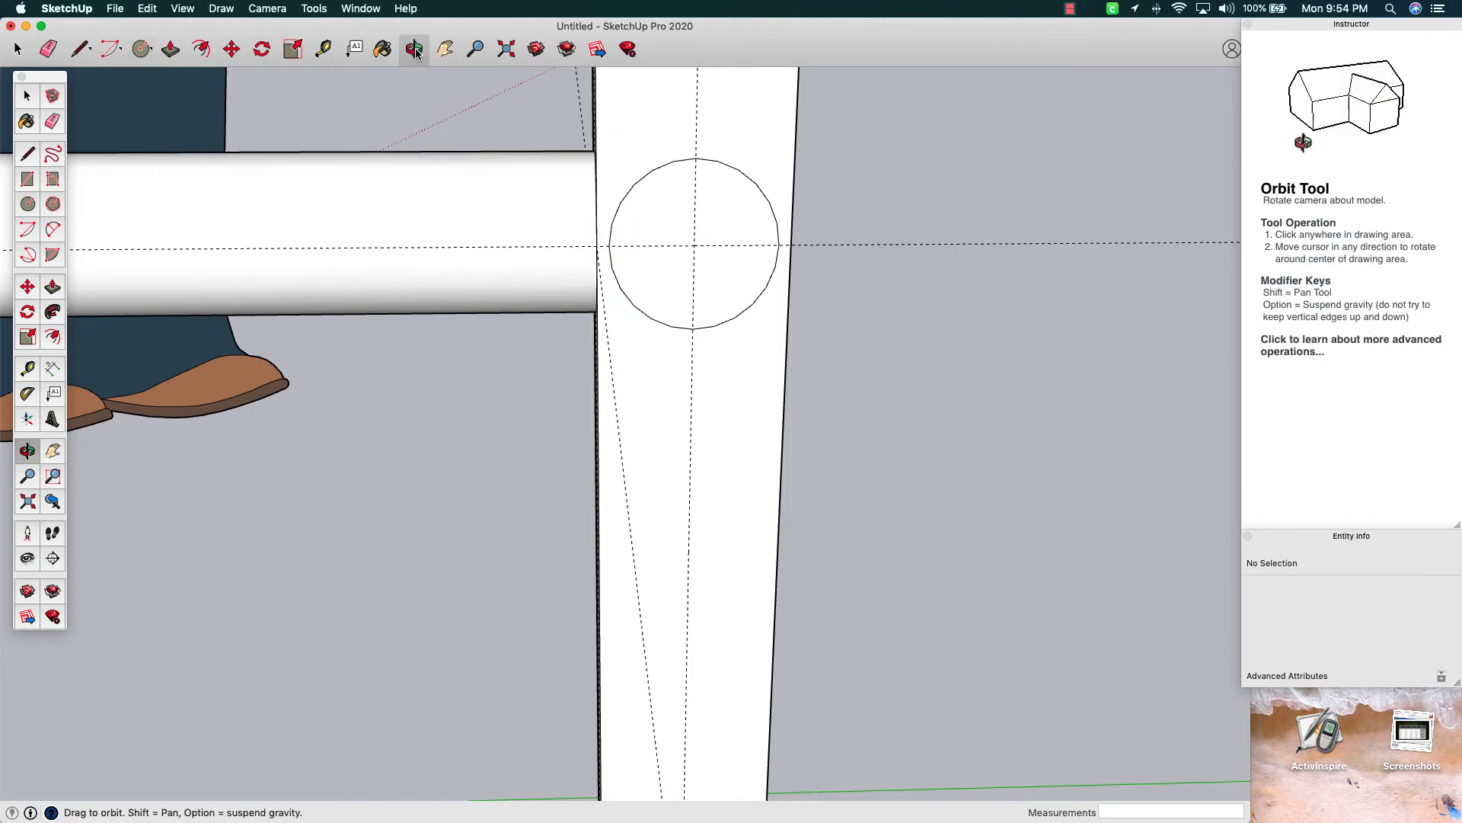
left_click_drag(845, 287, 522, 274)
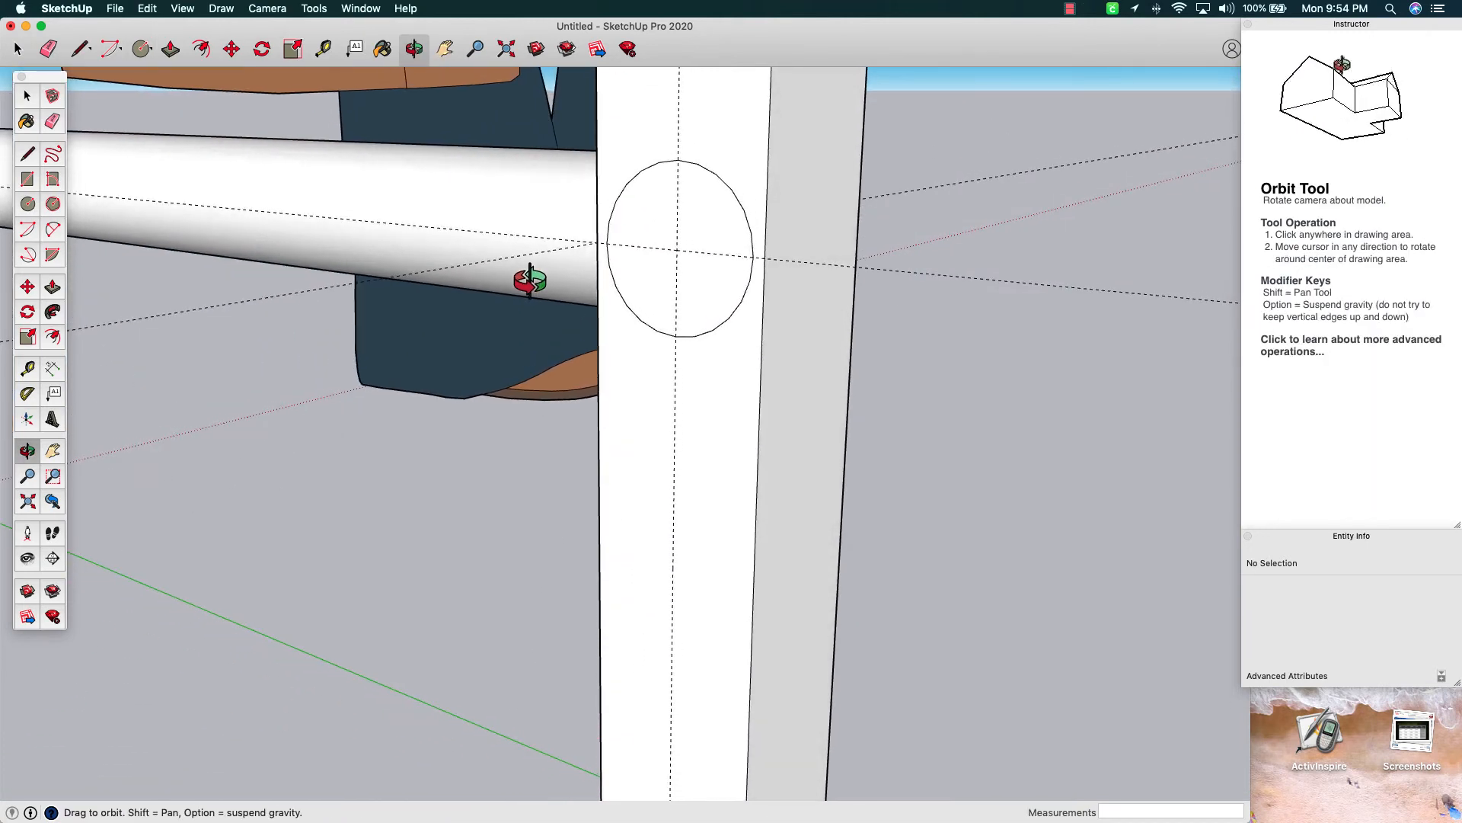
left_click(170, 49)
left_click(640, 227)
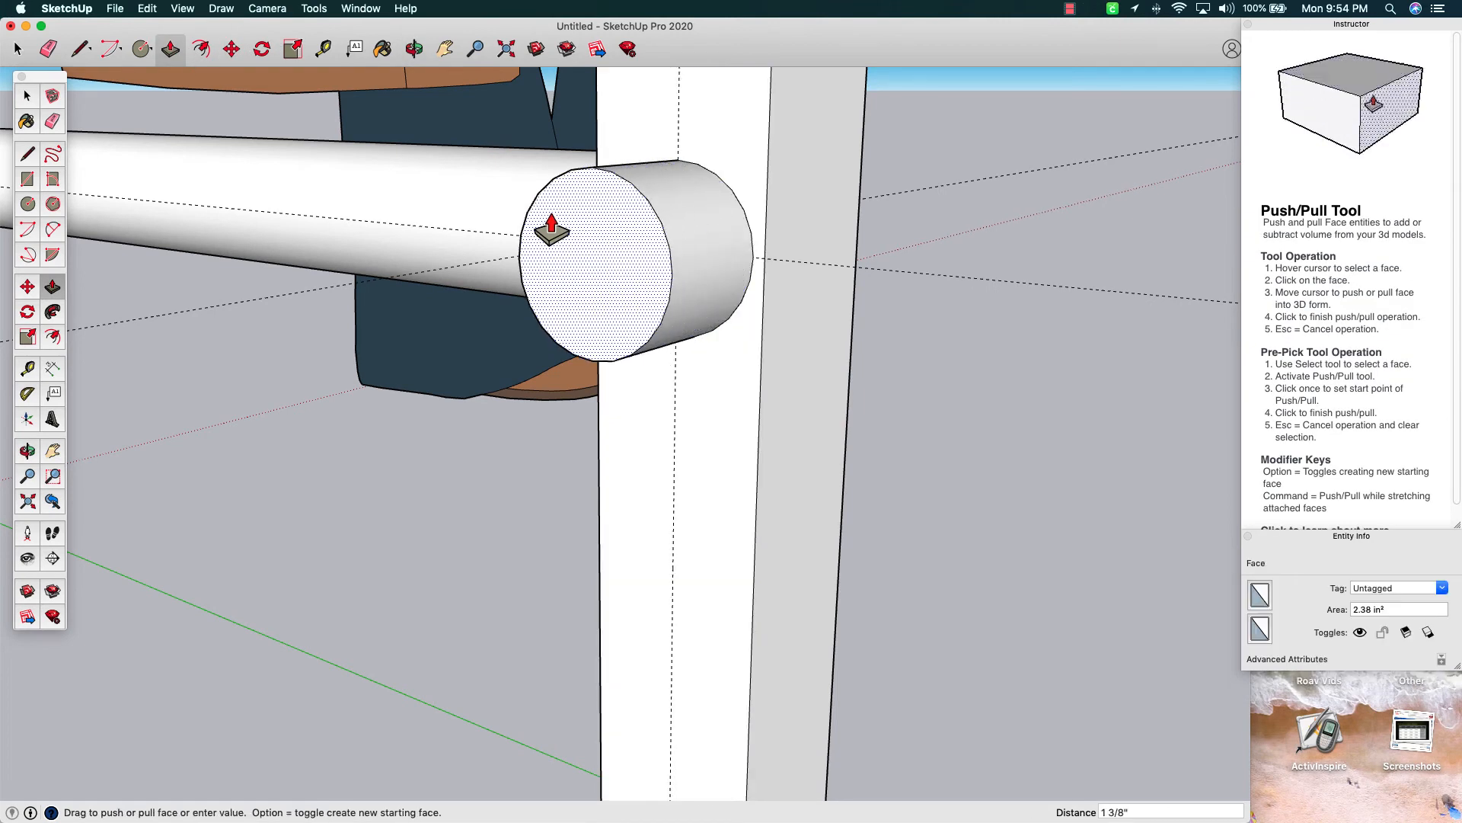
left_click(473, 245)
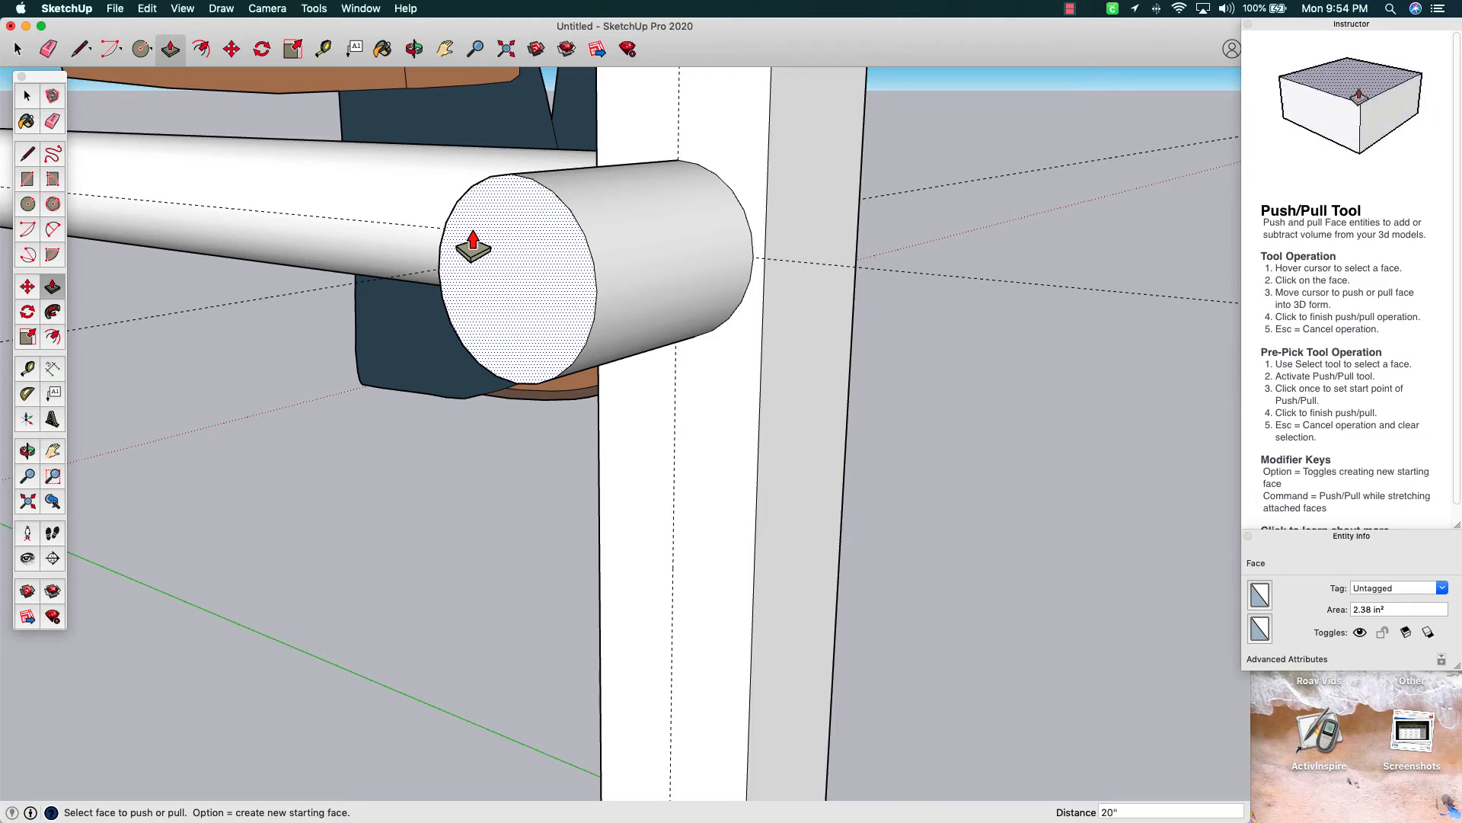
double_click(473, 245)
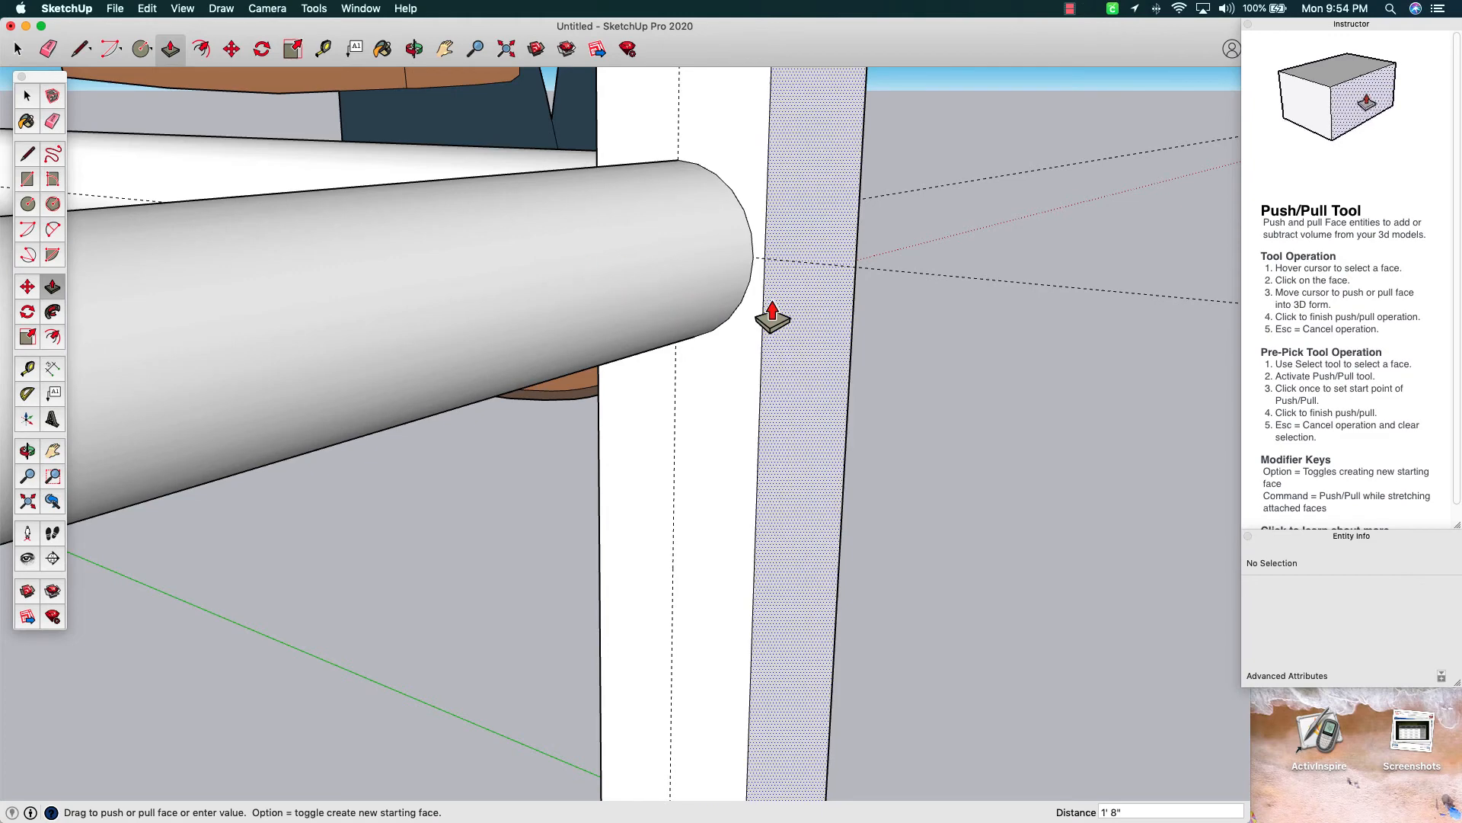
scroll(733, 389, "down", 6)
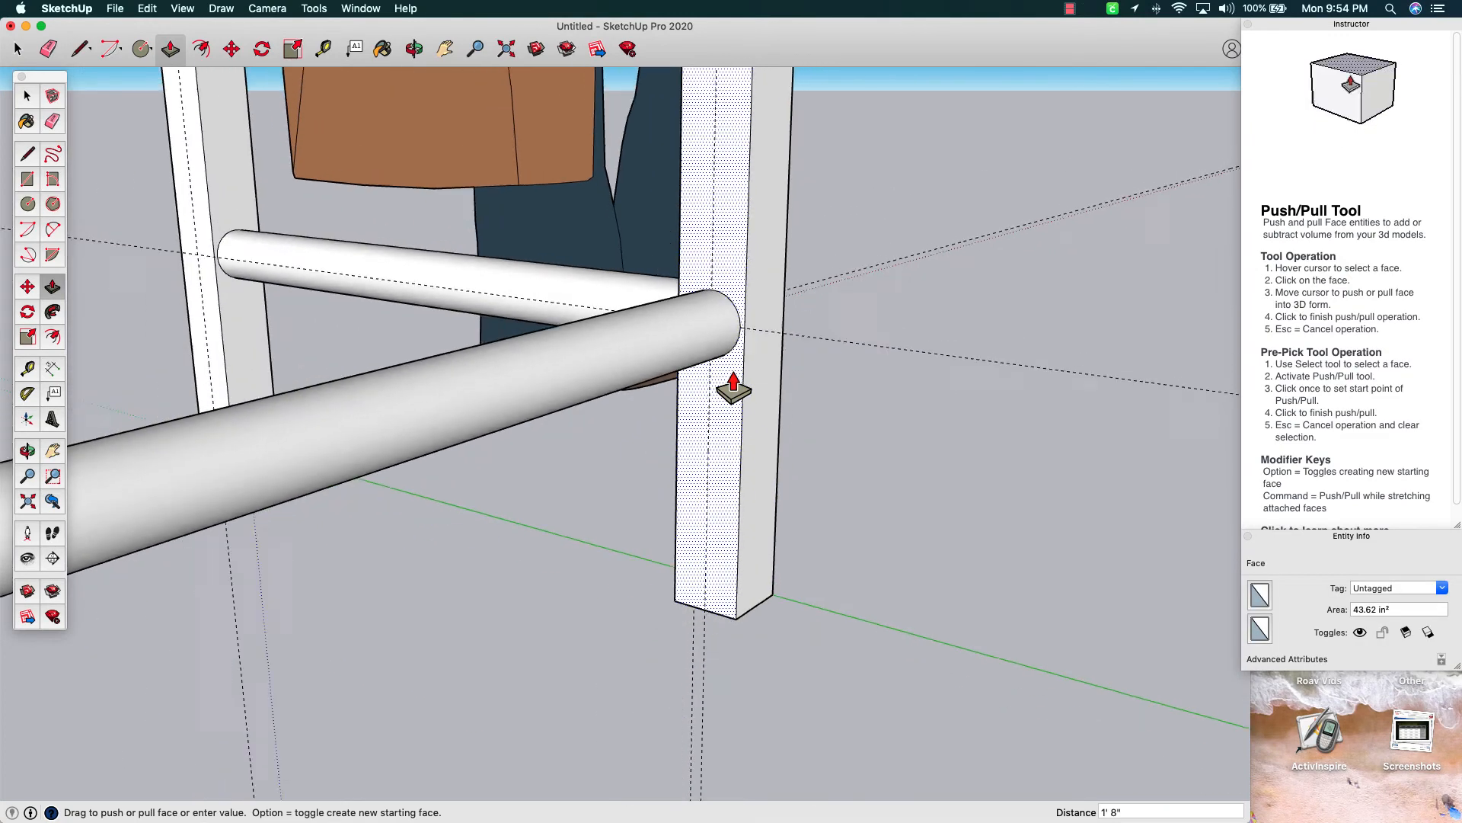
left_click(291, 438)
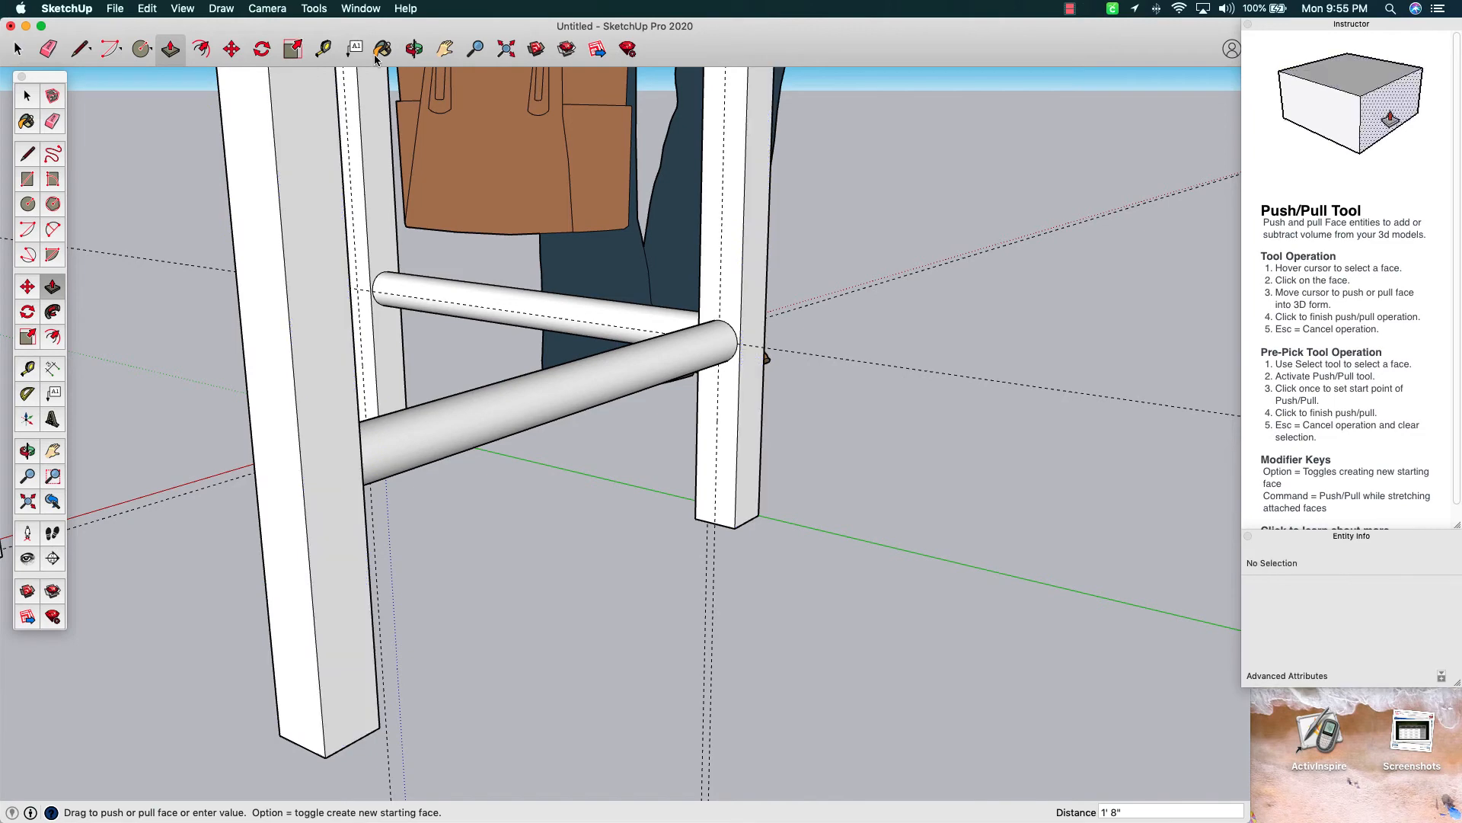
Add a vertical guide down the middle of the other back leg's front face, through its bottom edge's midpoint
left_click(416, 51)
left_click_drag(266, 364, 1066, 290)
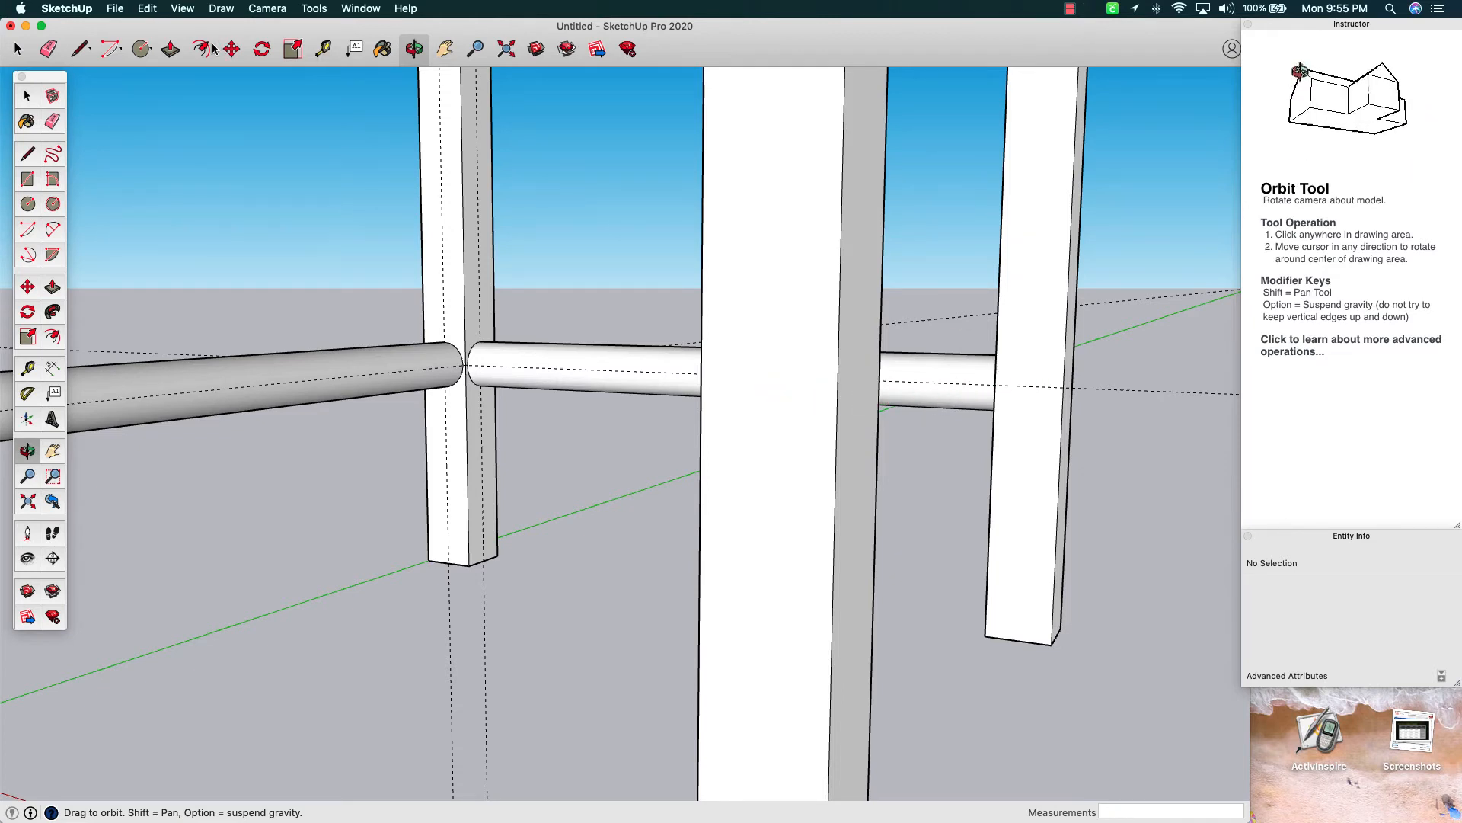
left_click(325, 50)
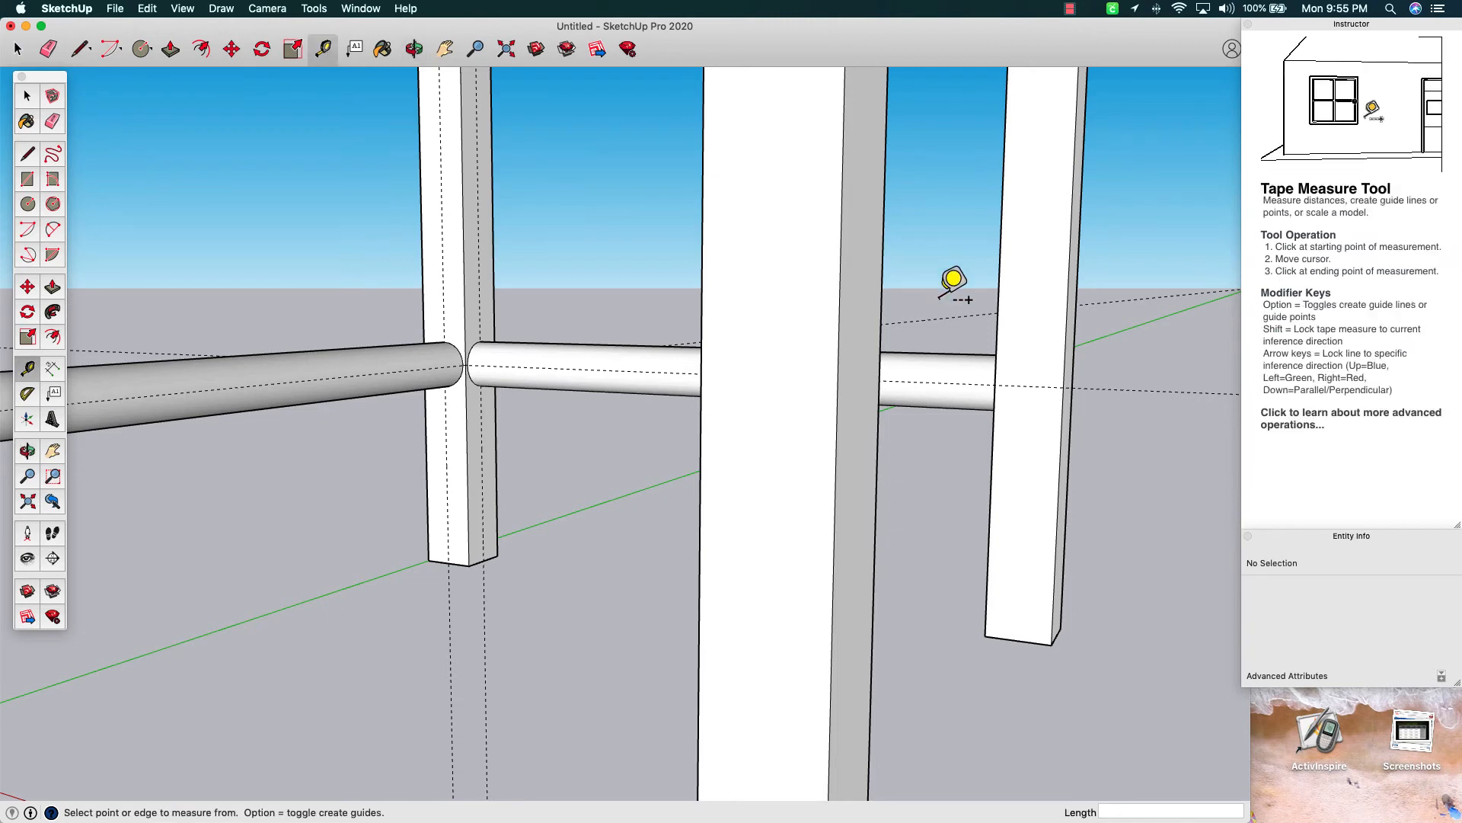
left_click(997, 324)
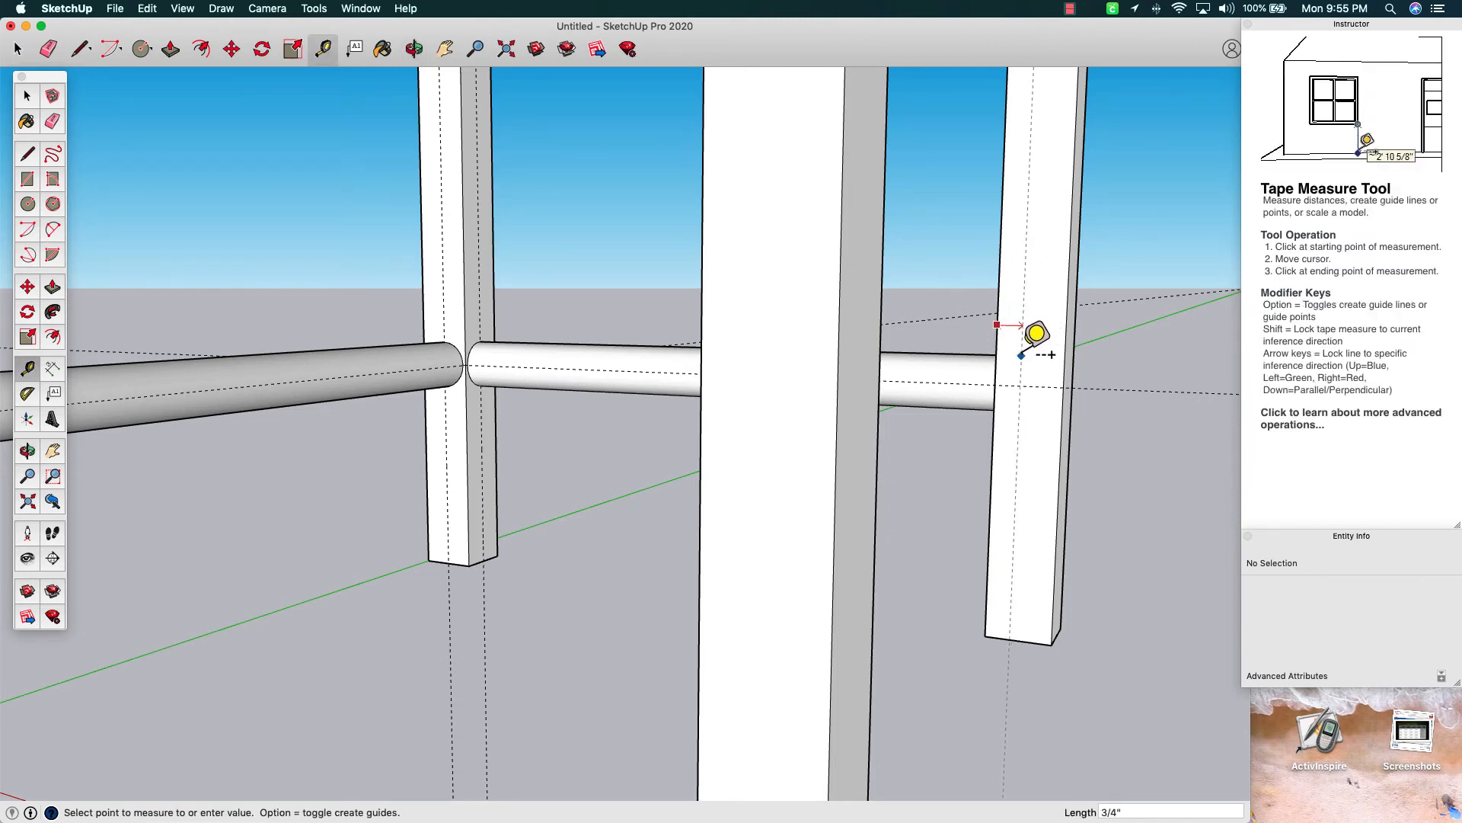
left_click(1017, 641)
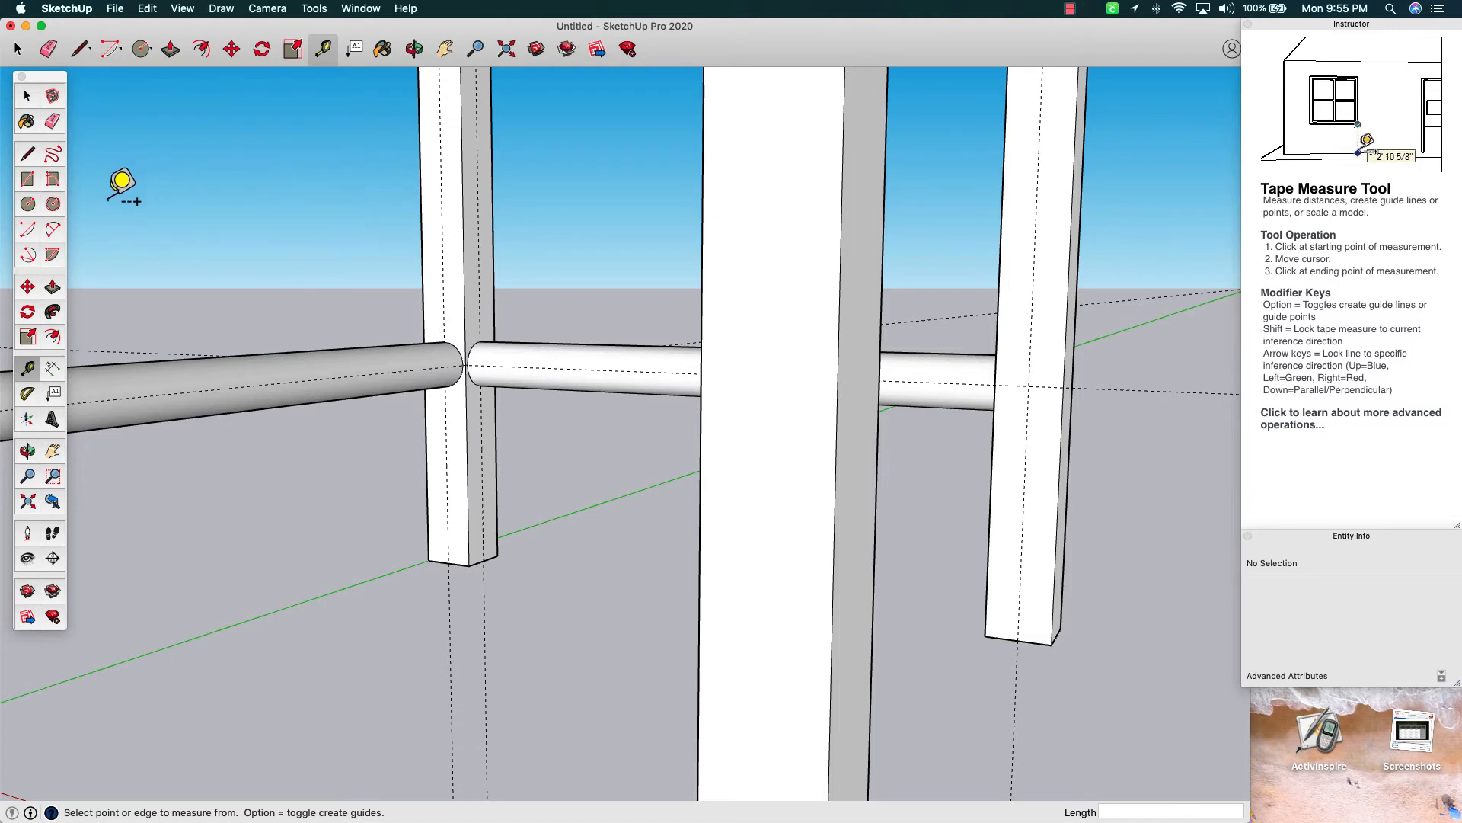
Draw a circle of 7/8" radius at the guide intersection on the other back leg's front face
left_click(27, 203)
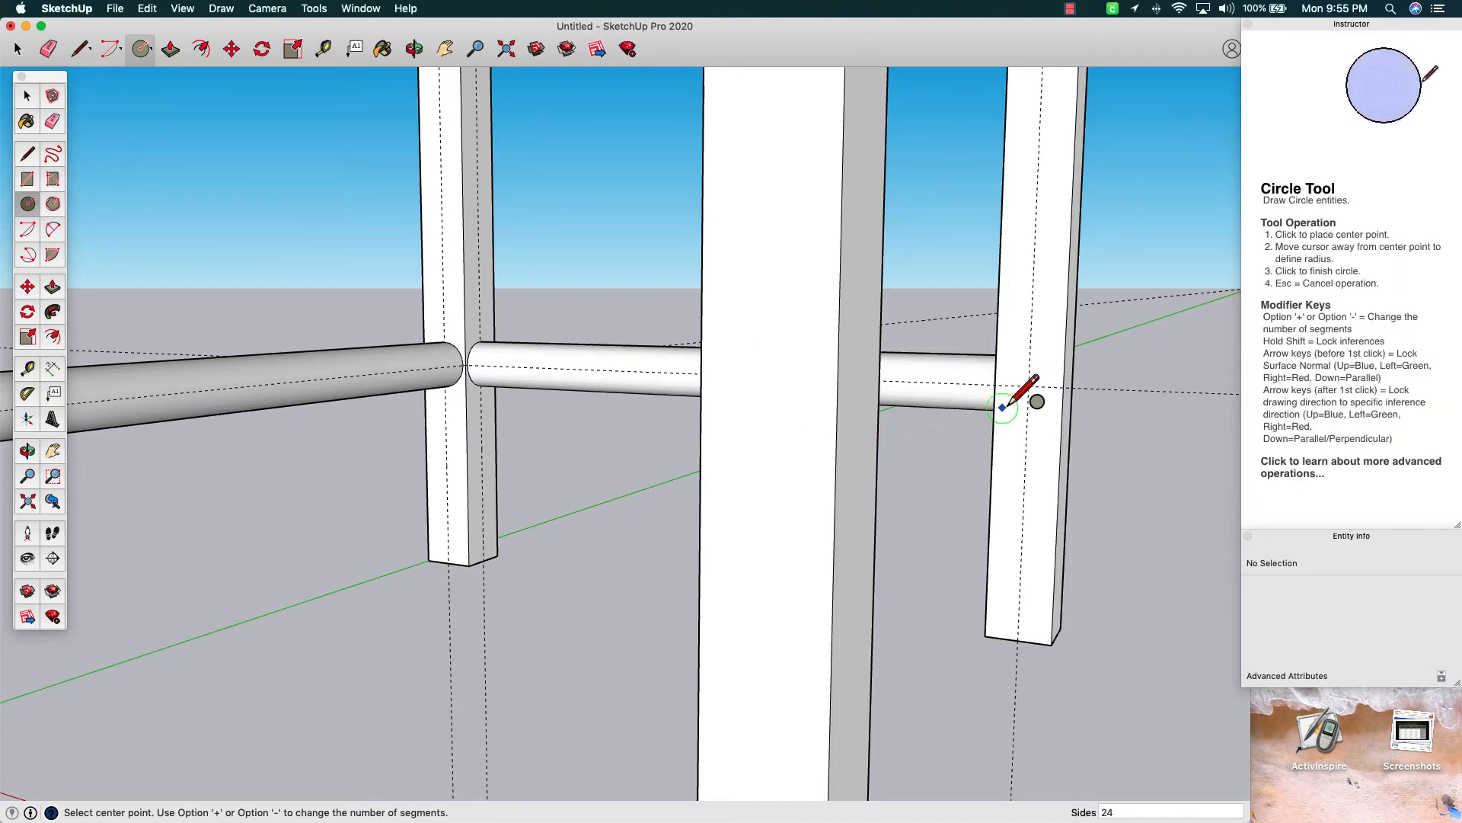
left_click(1029, 386)
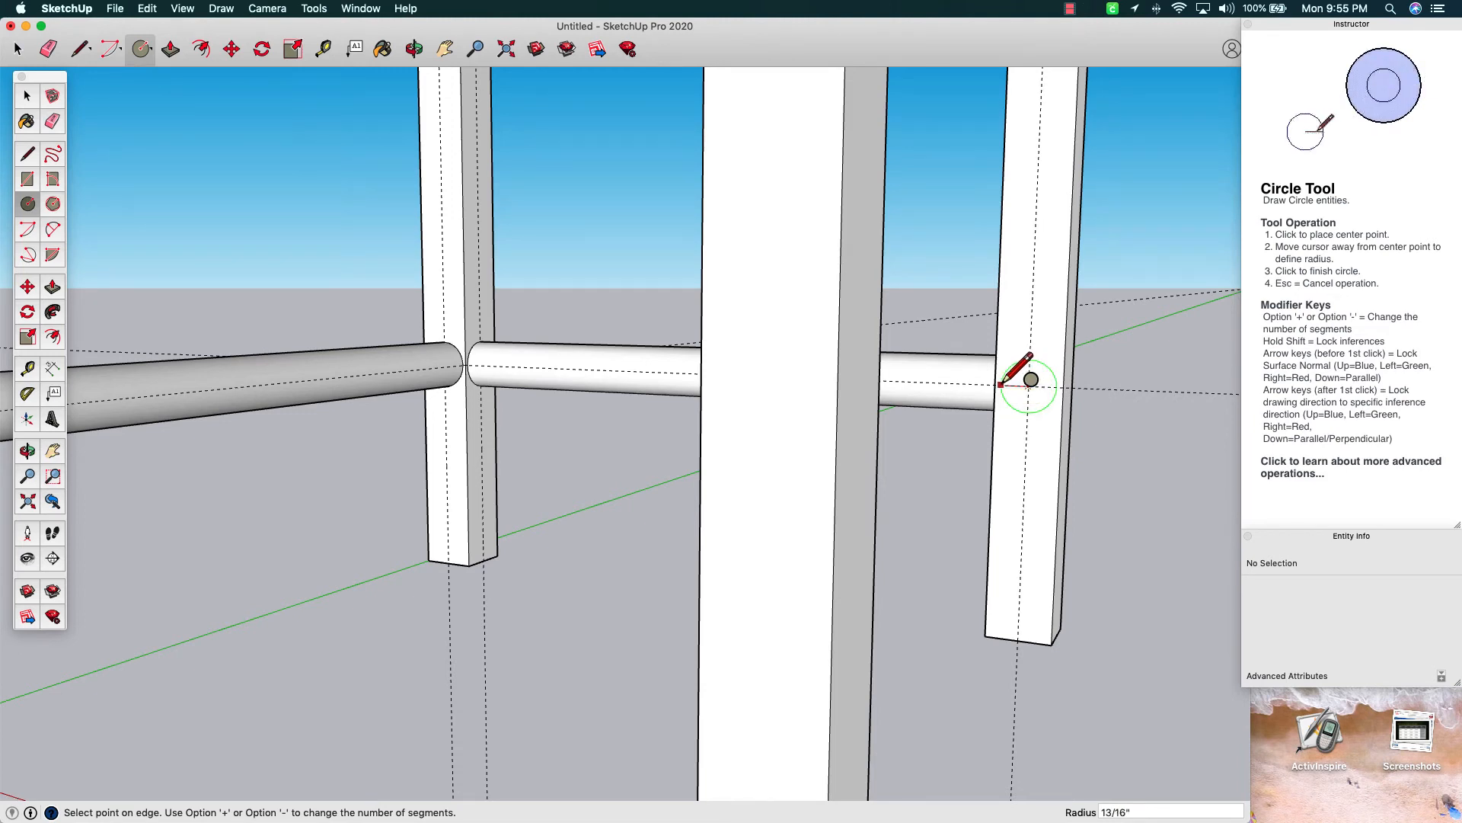
left_click(1000, 385)
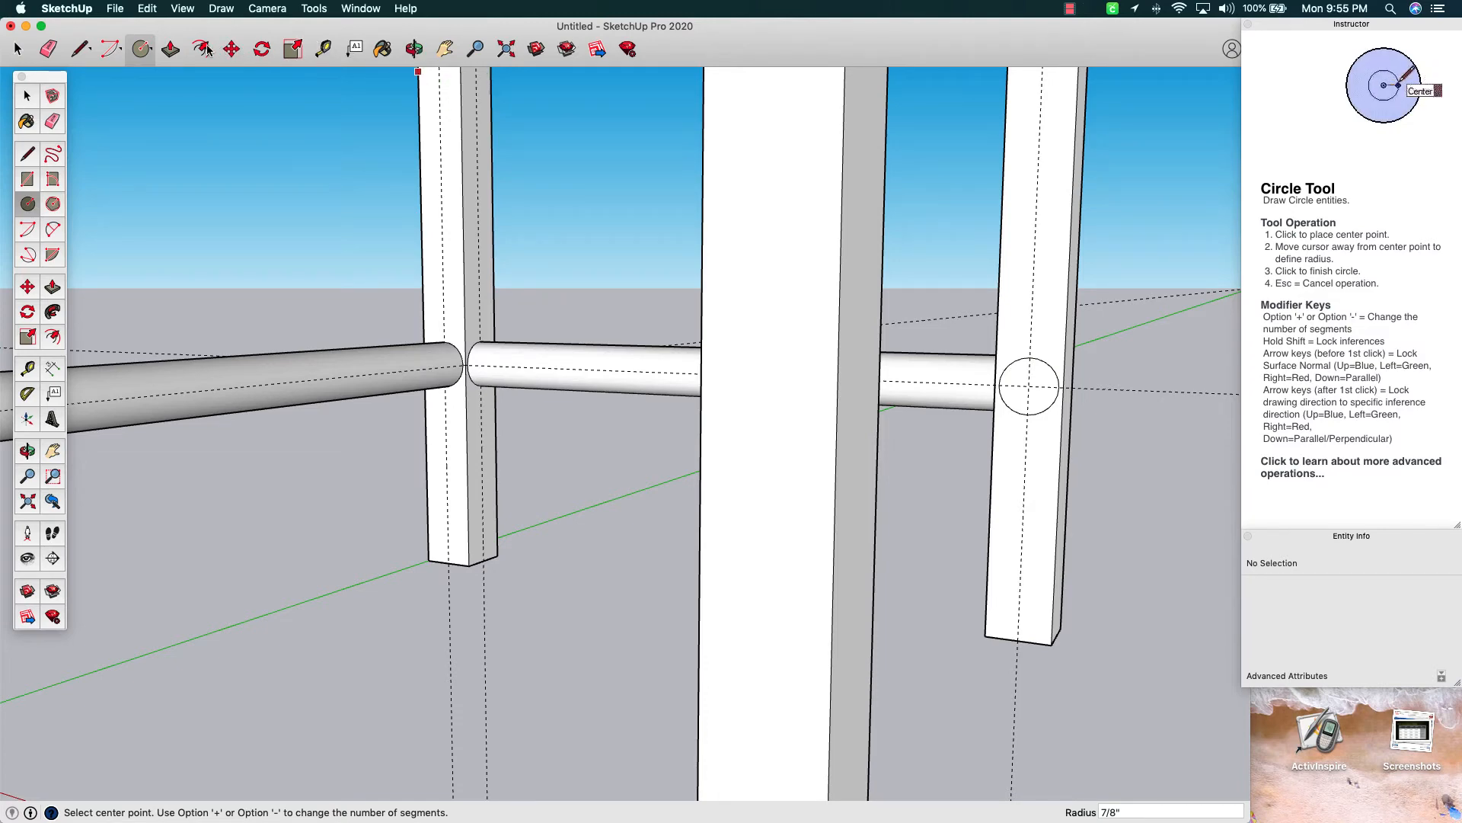
Push/Pull the front-face circle 20" forward to the neighbouring front leg to form the second side rung
left_click(171, 49)
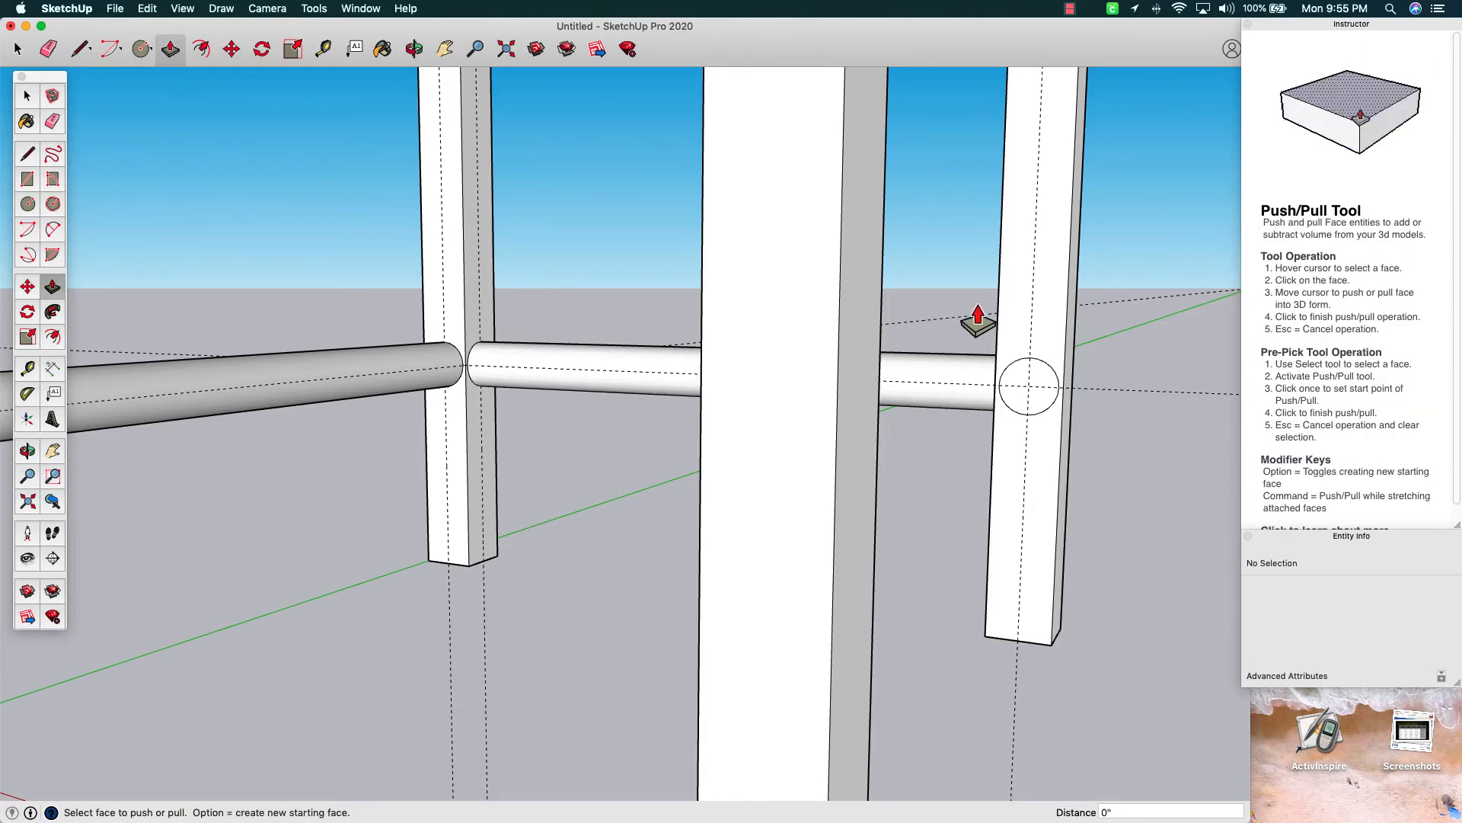
left_click(1022, 392)
left_click(880, 451)
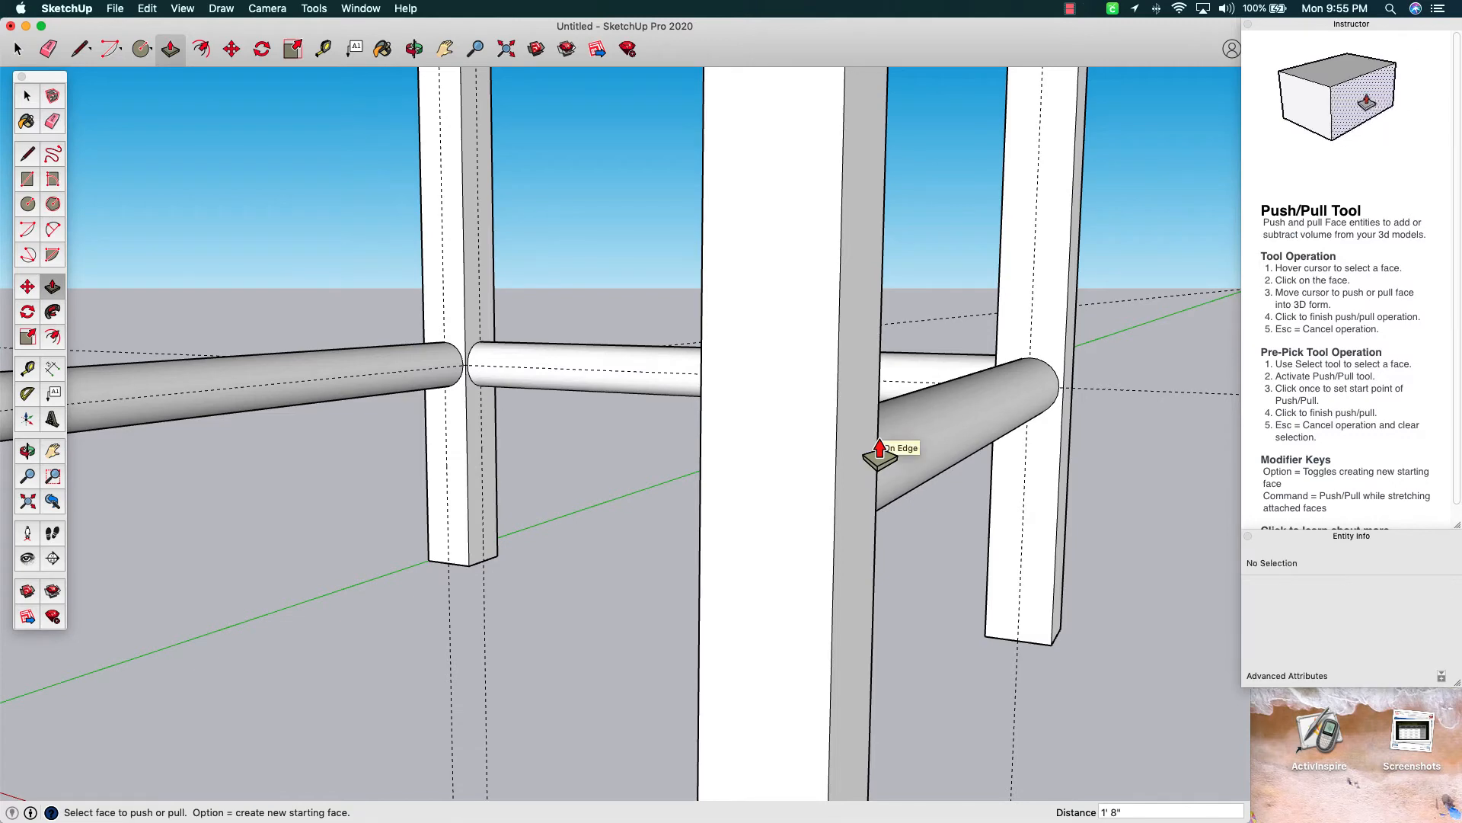
left_click(880, 451)
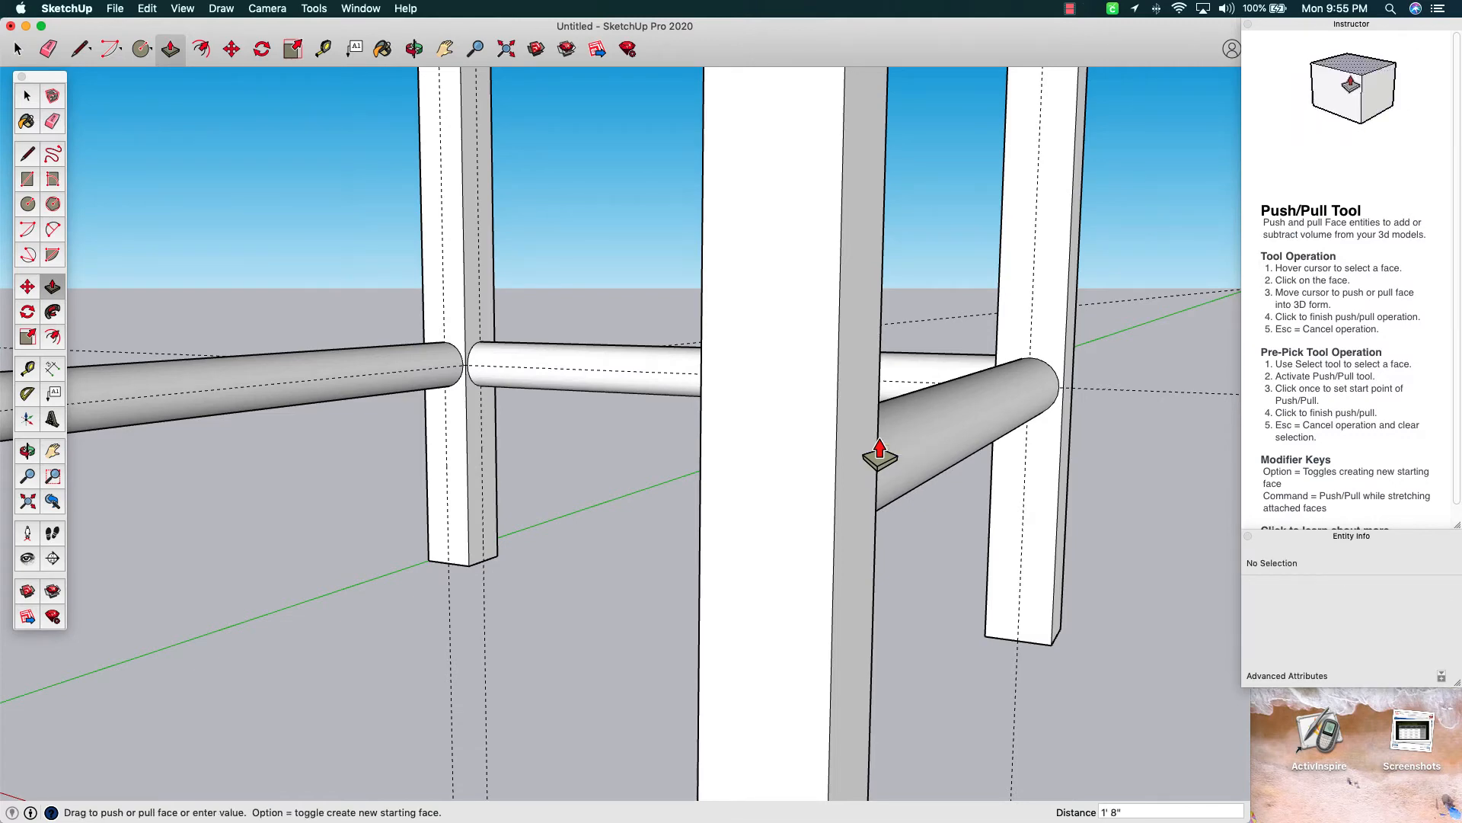
scroll(881, 377, "down", 5)
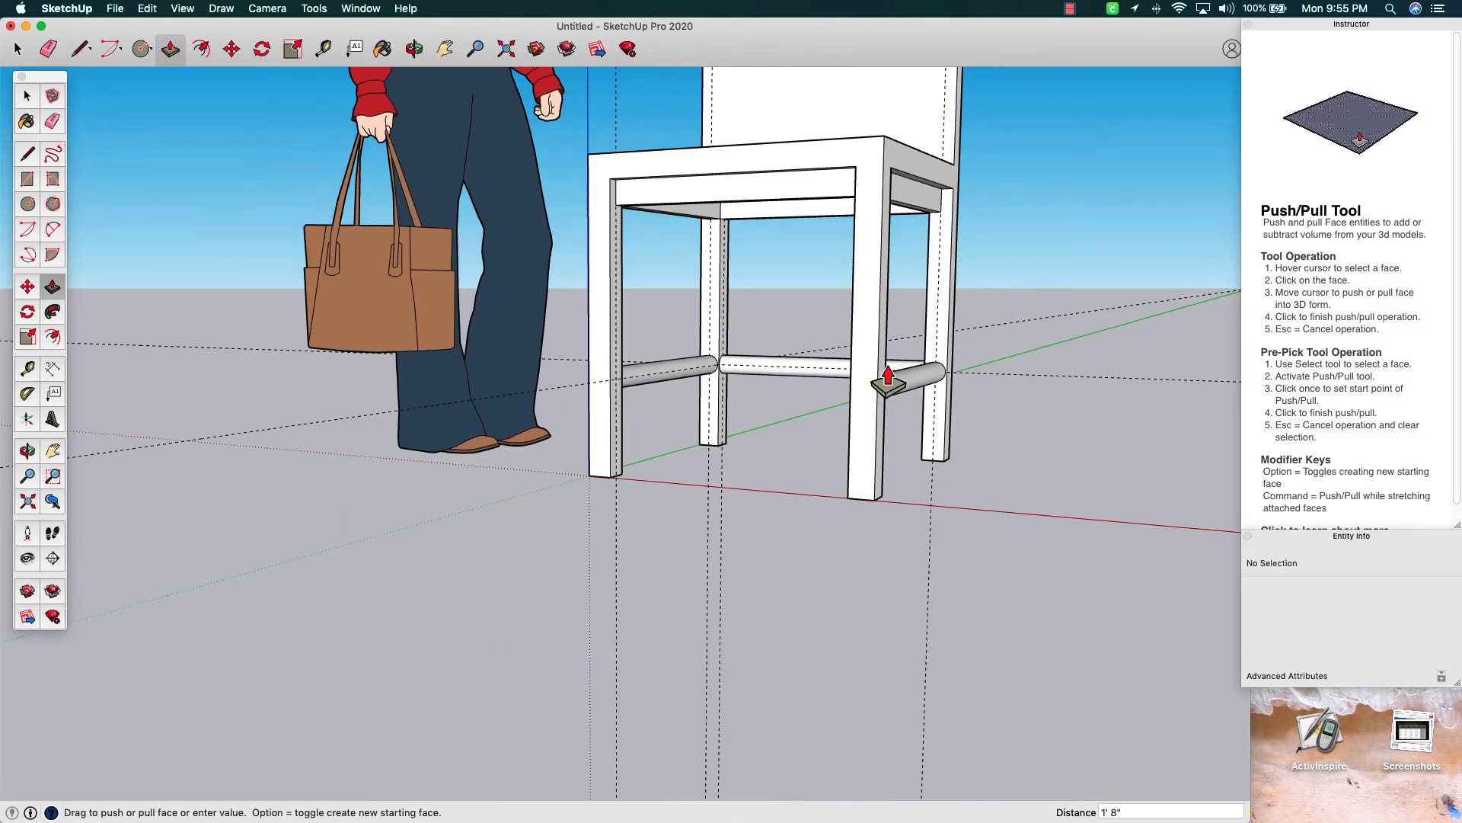
Examine the side and back rungs and the open space between the front legs from several angles
left_click(415, 50)
left_click_drag(842, 179, 713, 366)
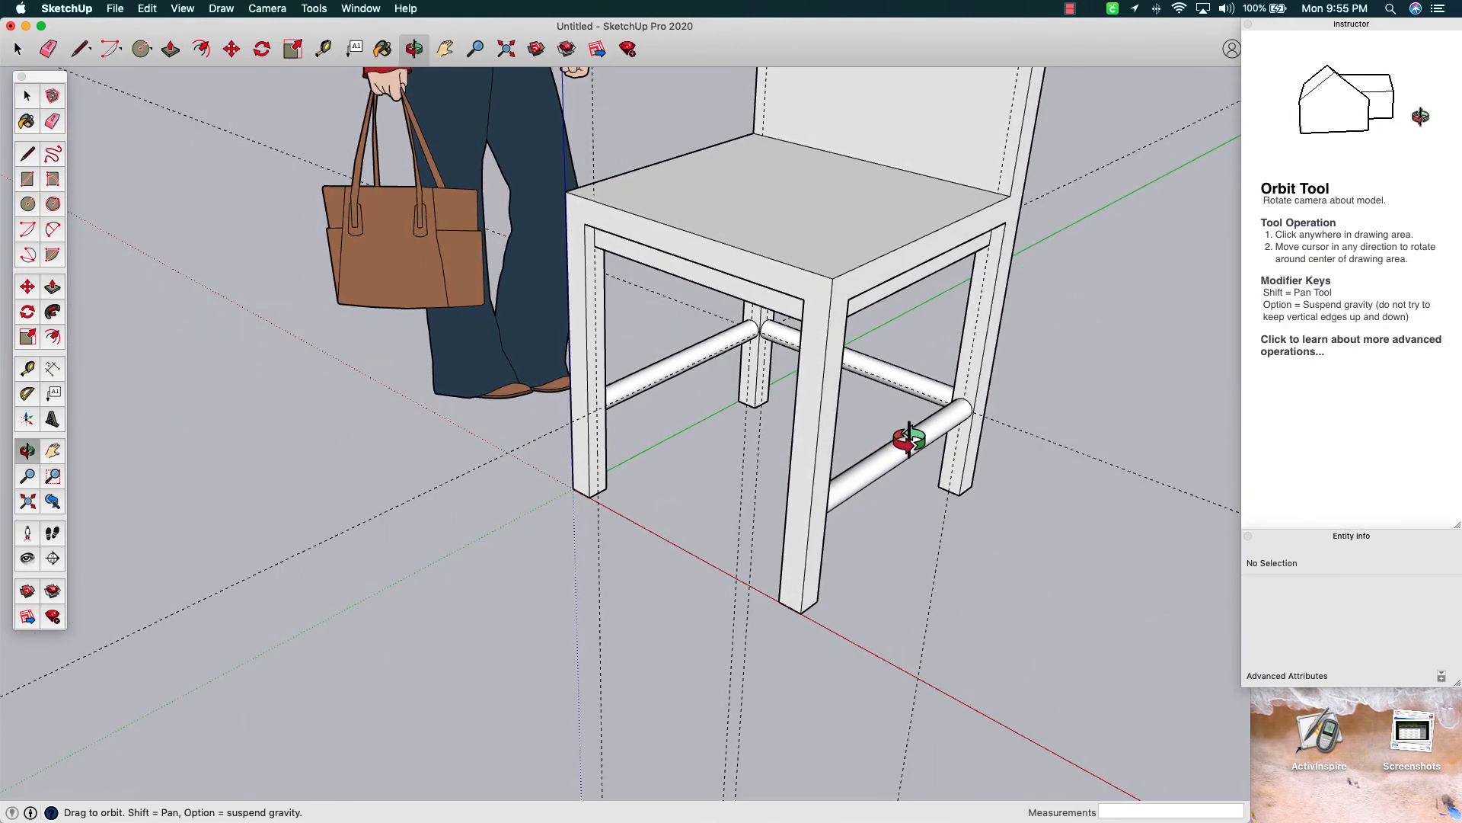
left_click_drag(910, 438, 1081, 353)
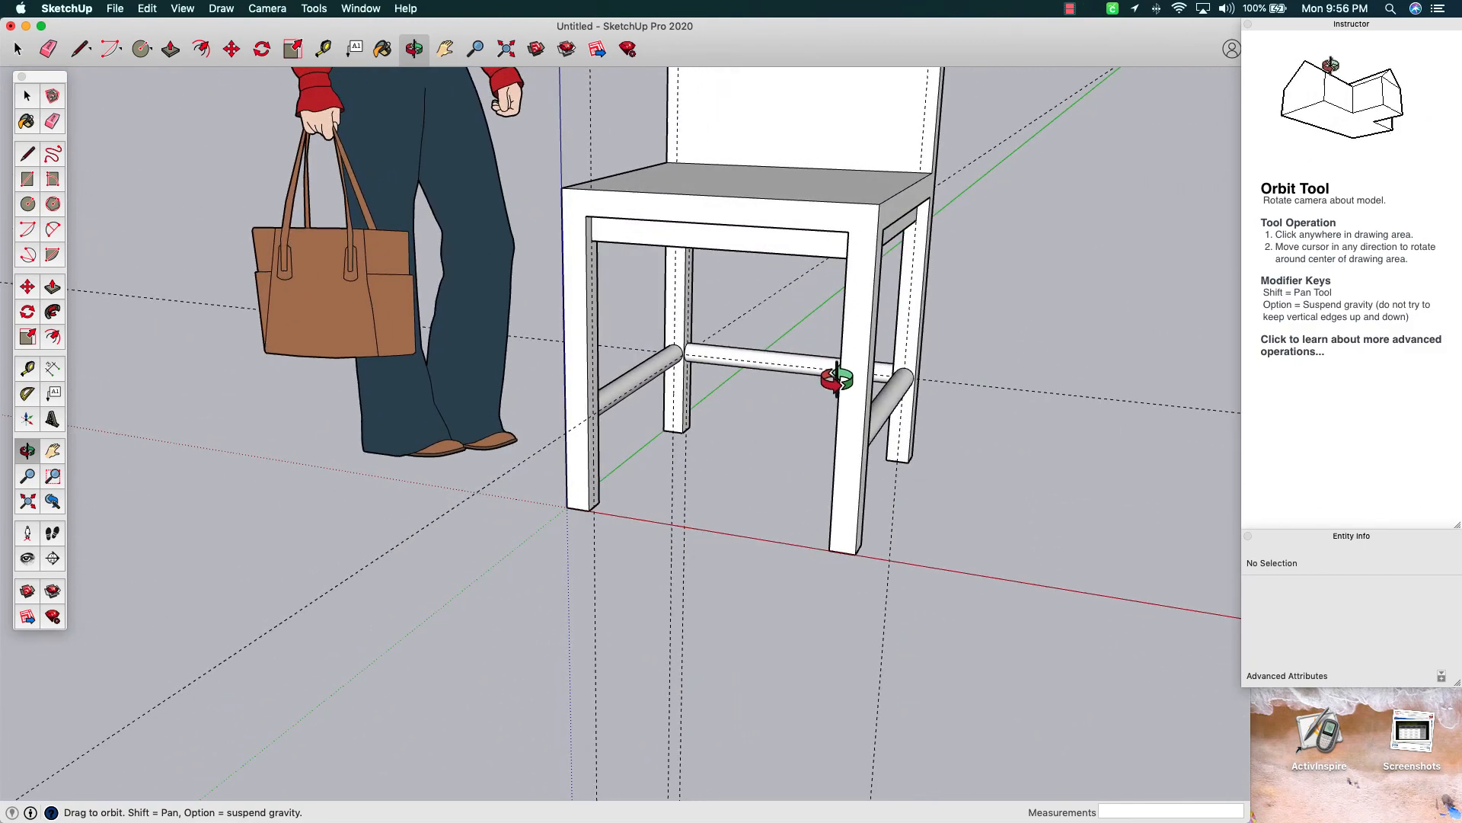
left_click_drag(837, 379, 1048, 310)
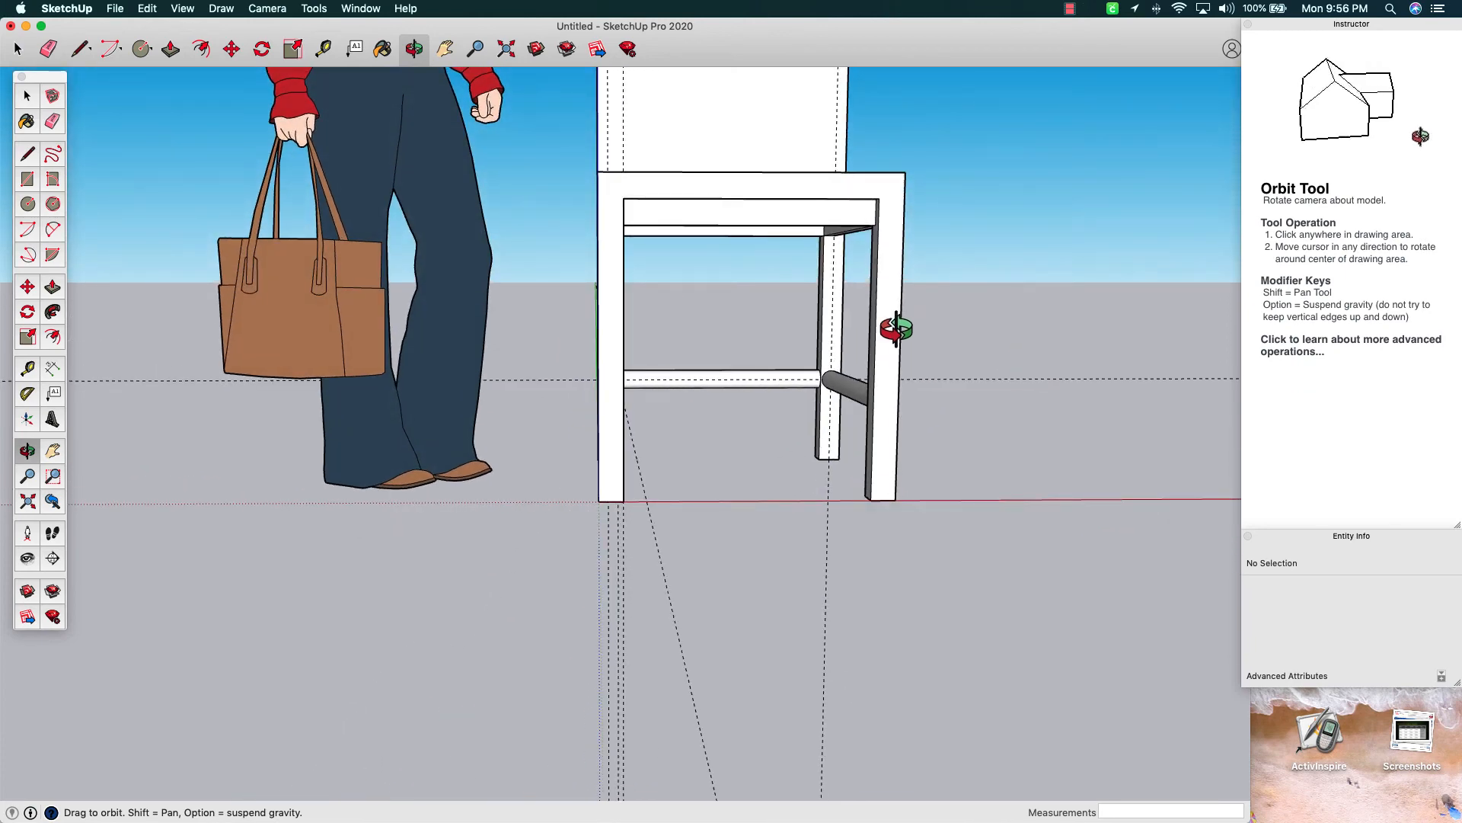
left_click_drag(614, 381, 707, 417)
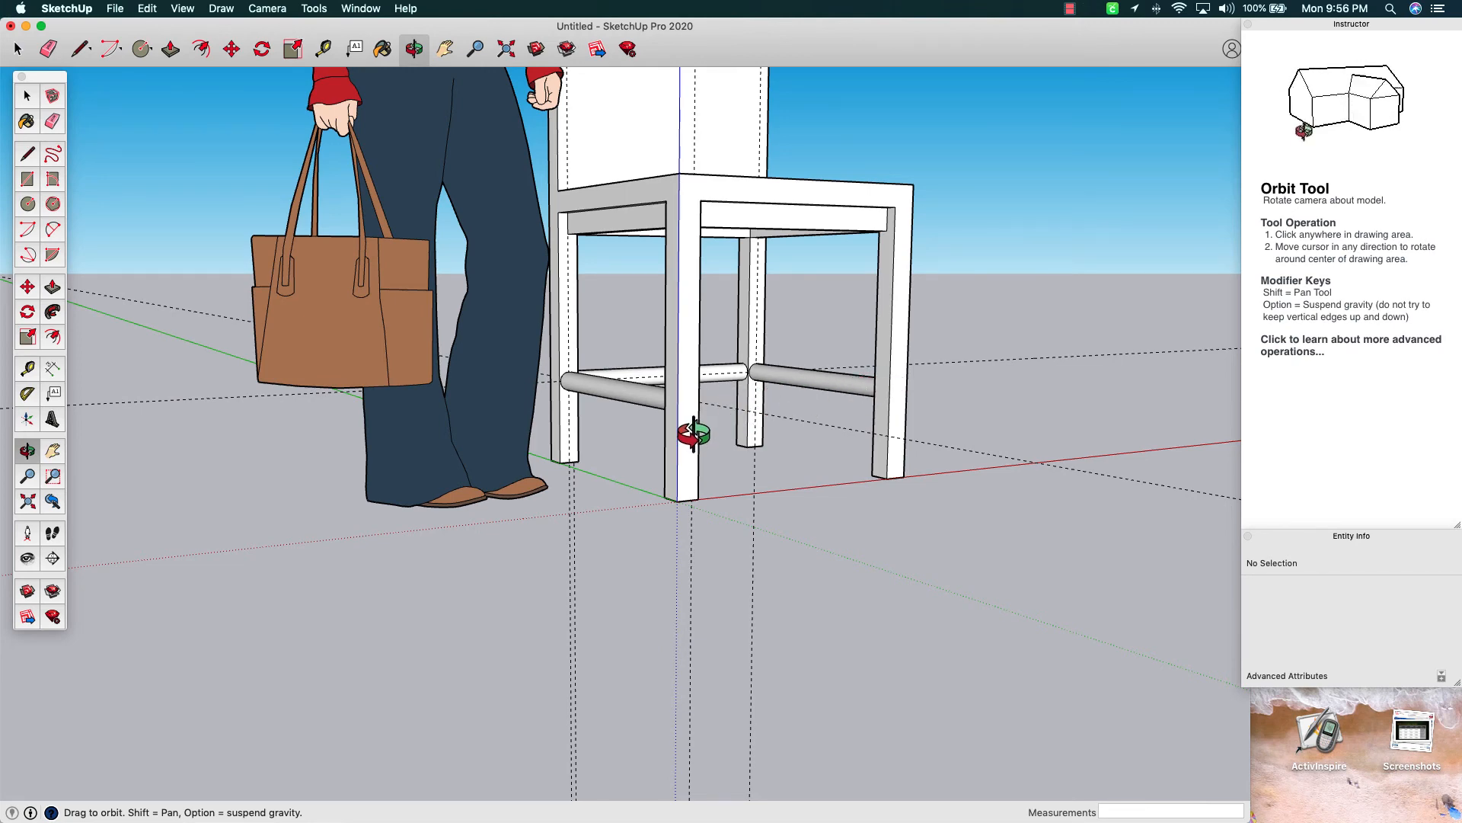
left_click_drag(693, 434, 50, 422)
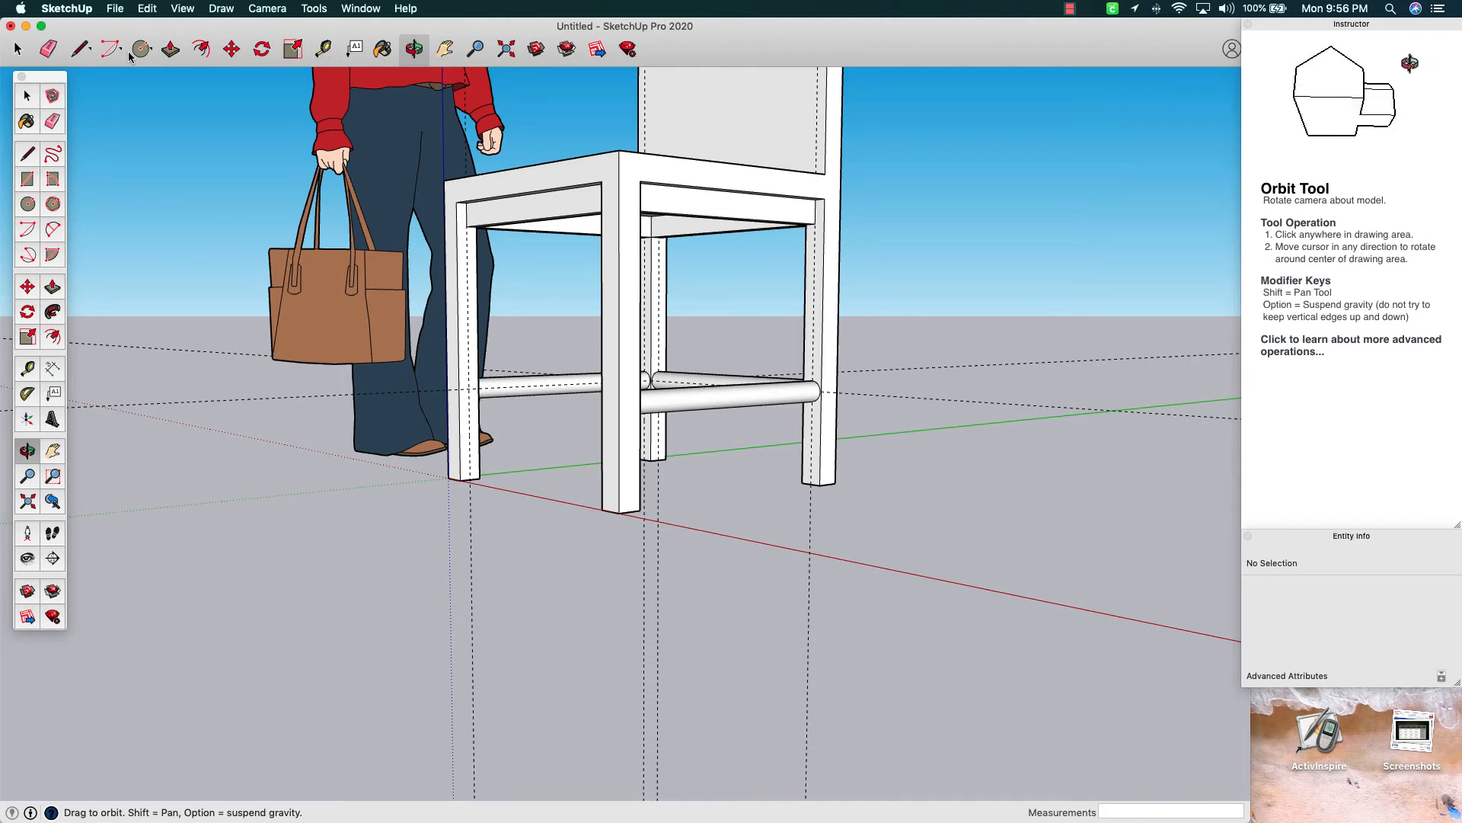
Try to set a guide 1' up the front leg at the origin from its bottom corner, and decline resizing the model
left_click(29, 369)
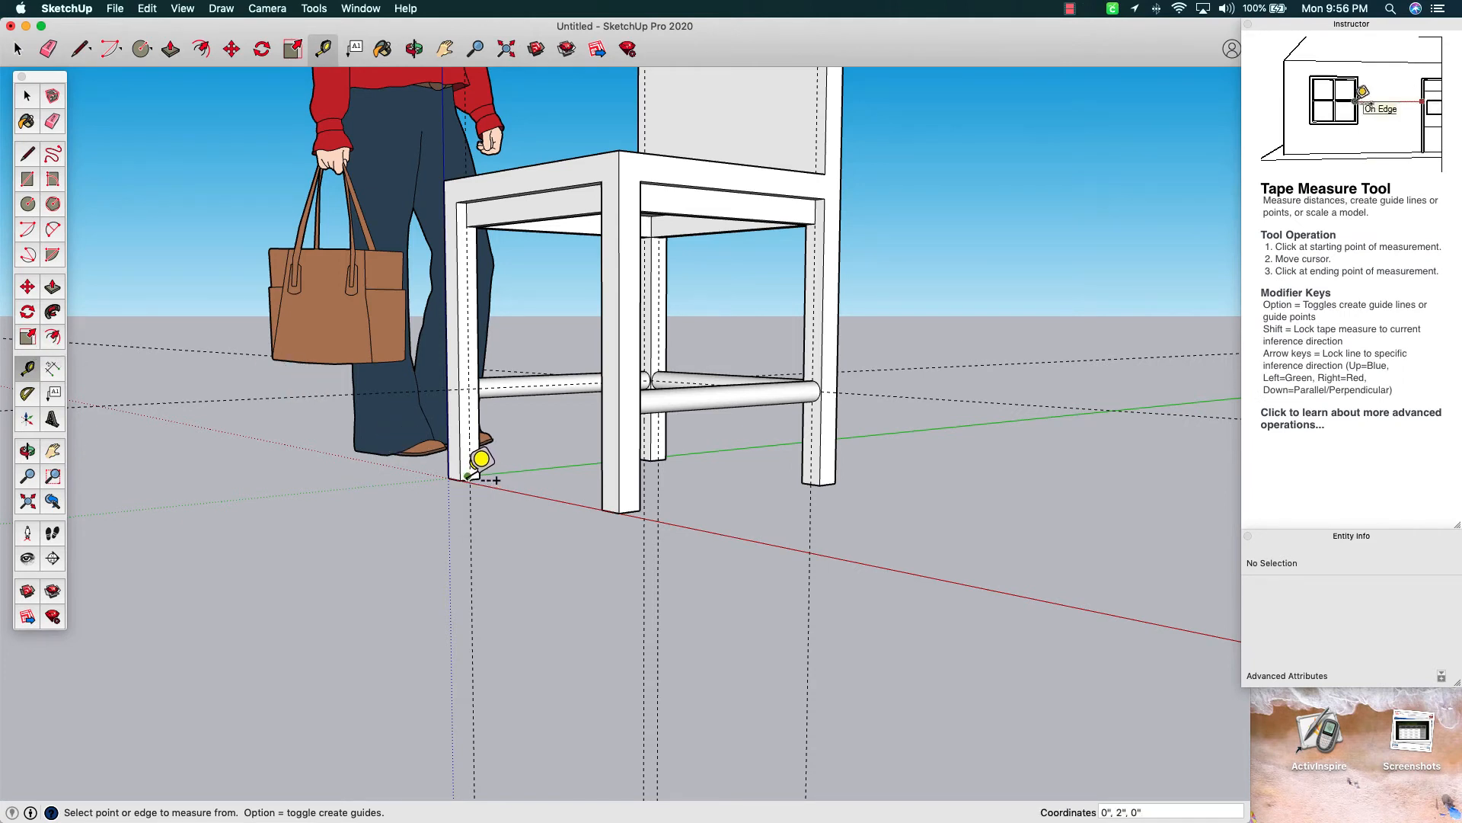
scroll(480, 460, "up", 4)
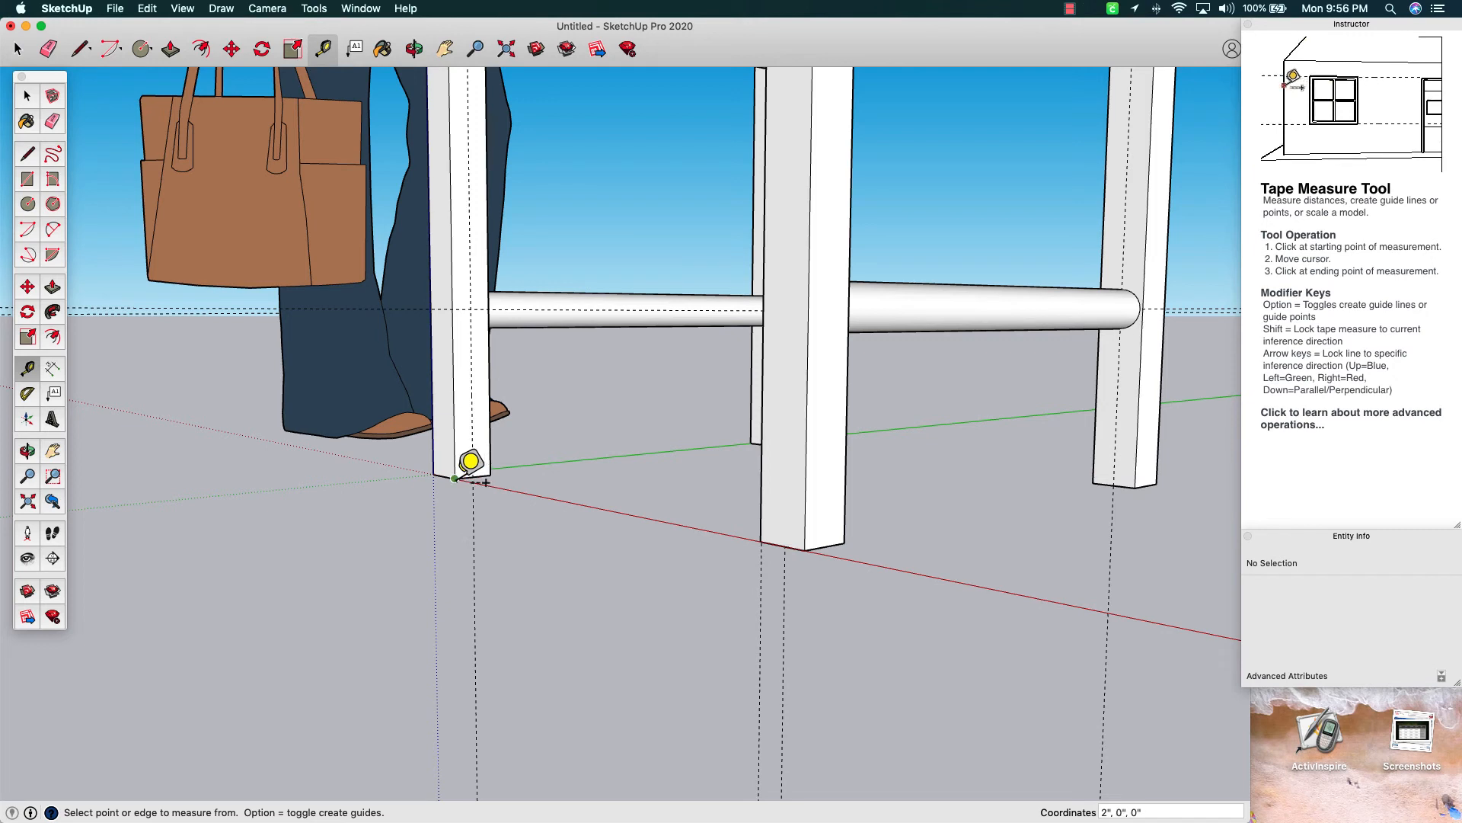
left_click(457, 477)
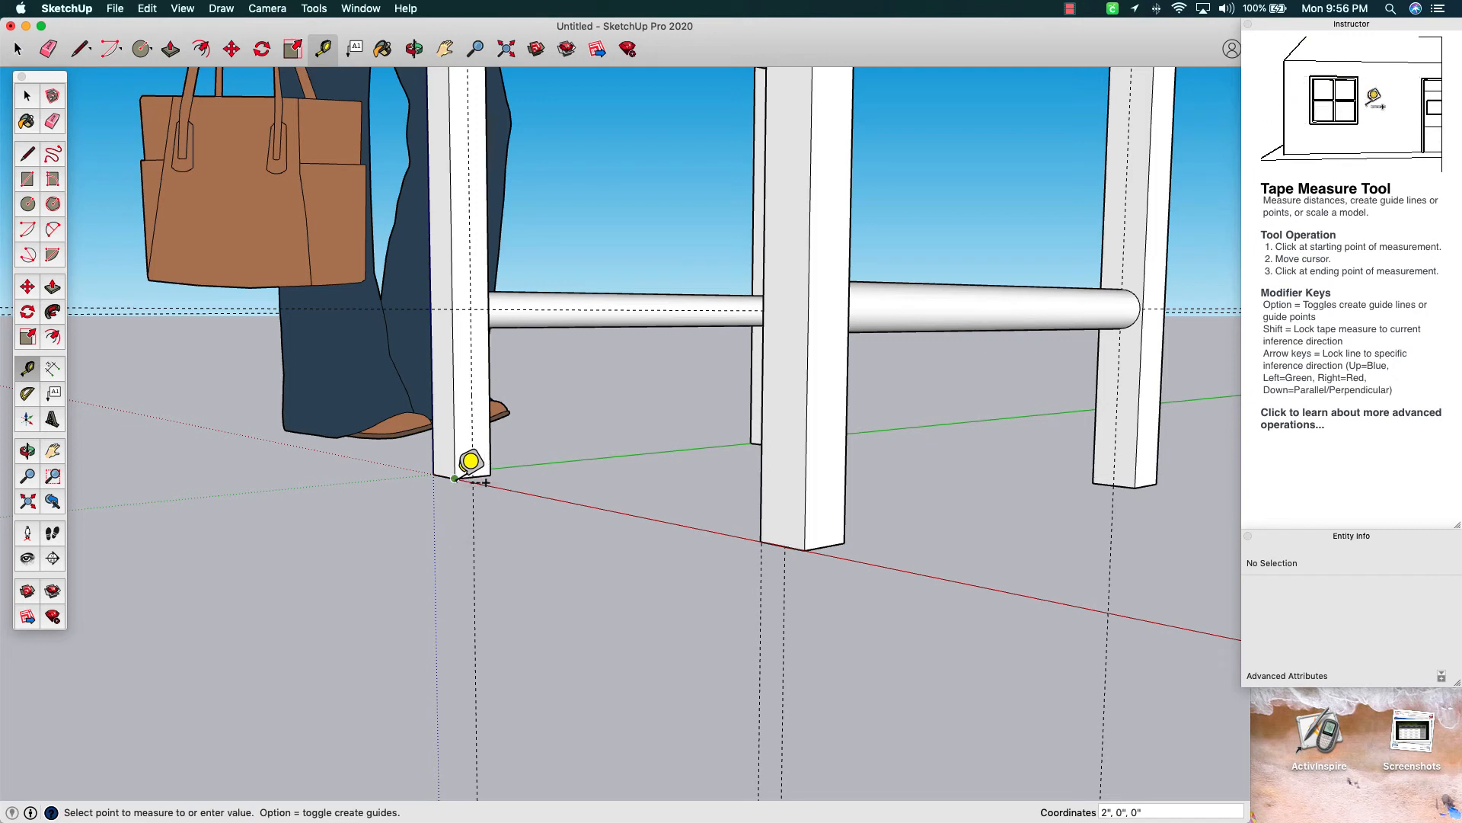
left_click(451, 223)
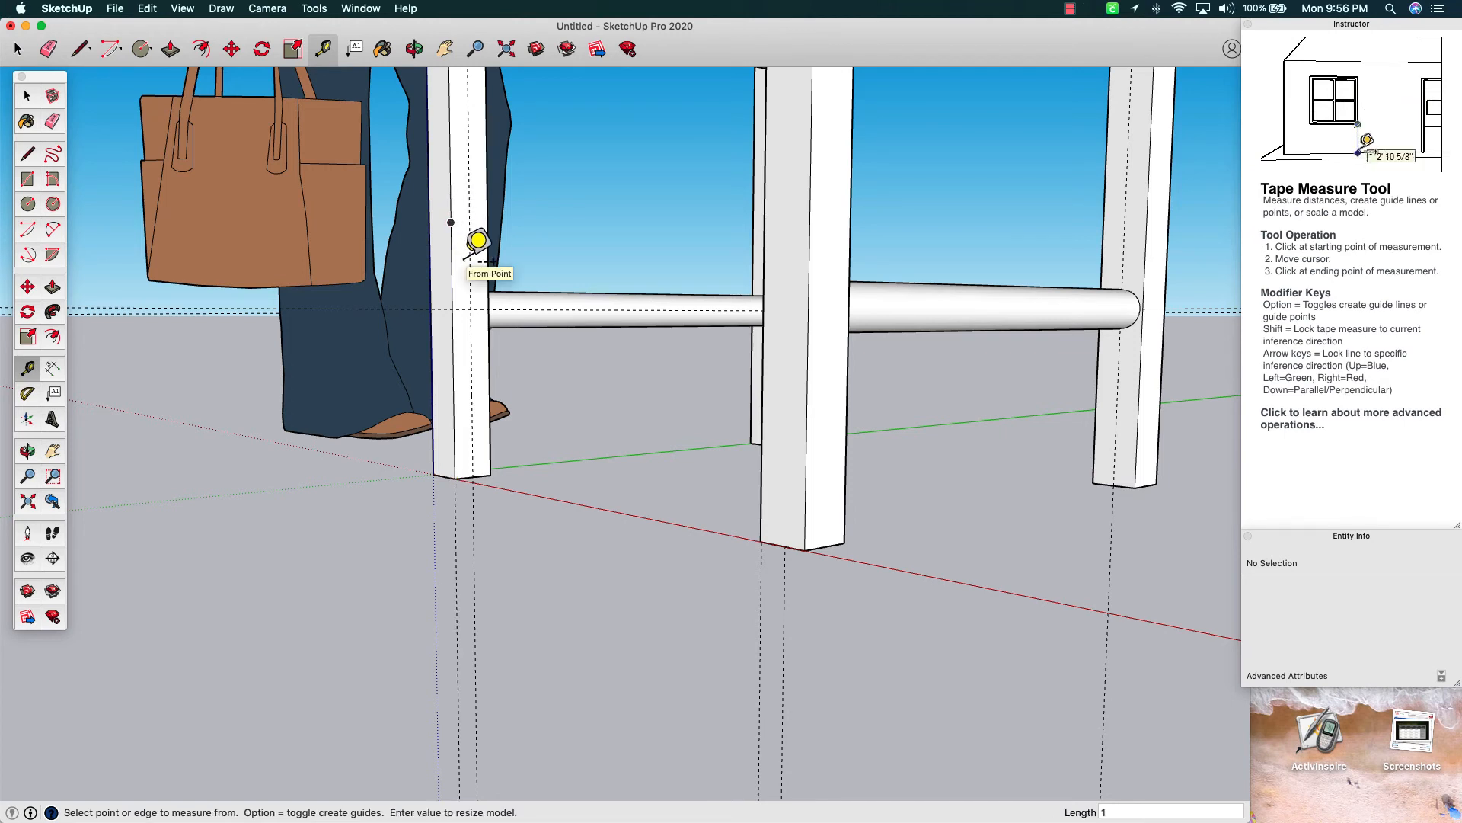
type("1'")
key("Return")
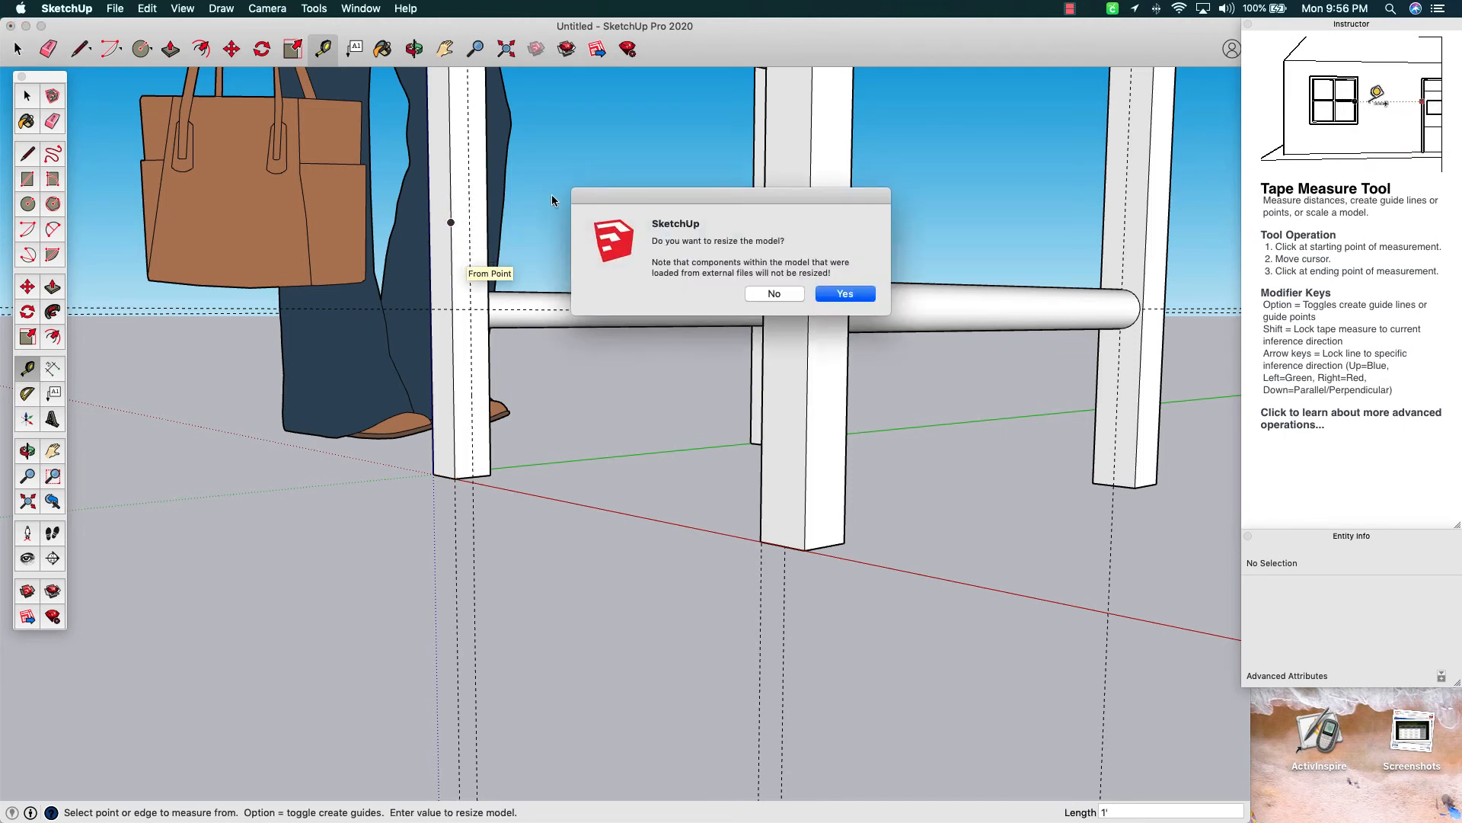
left_click(792, 292)
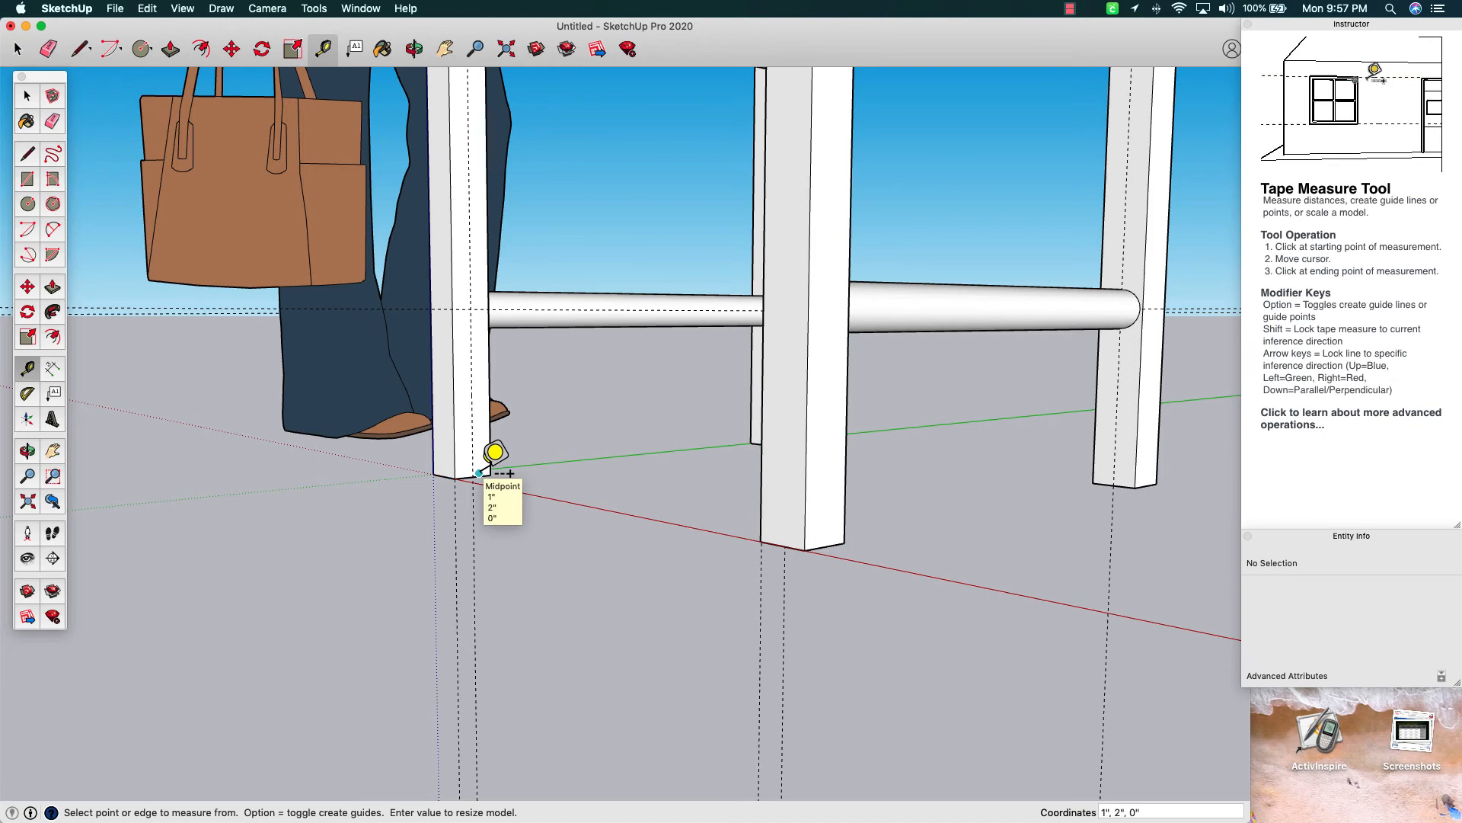
Add a horizontal guide 1' above the bottom edge of that front leg's inner face
scroll(478, 473, "up", 5)
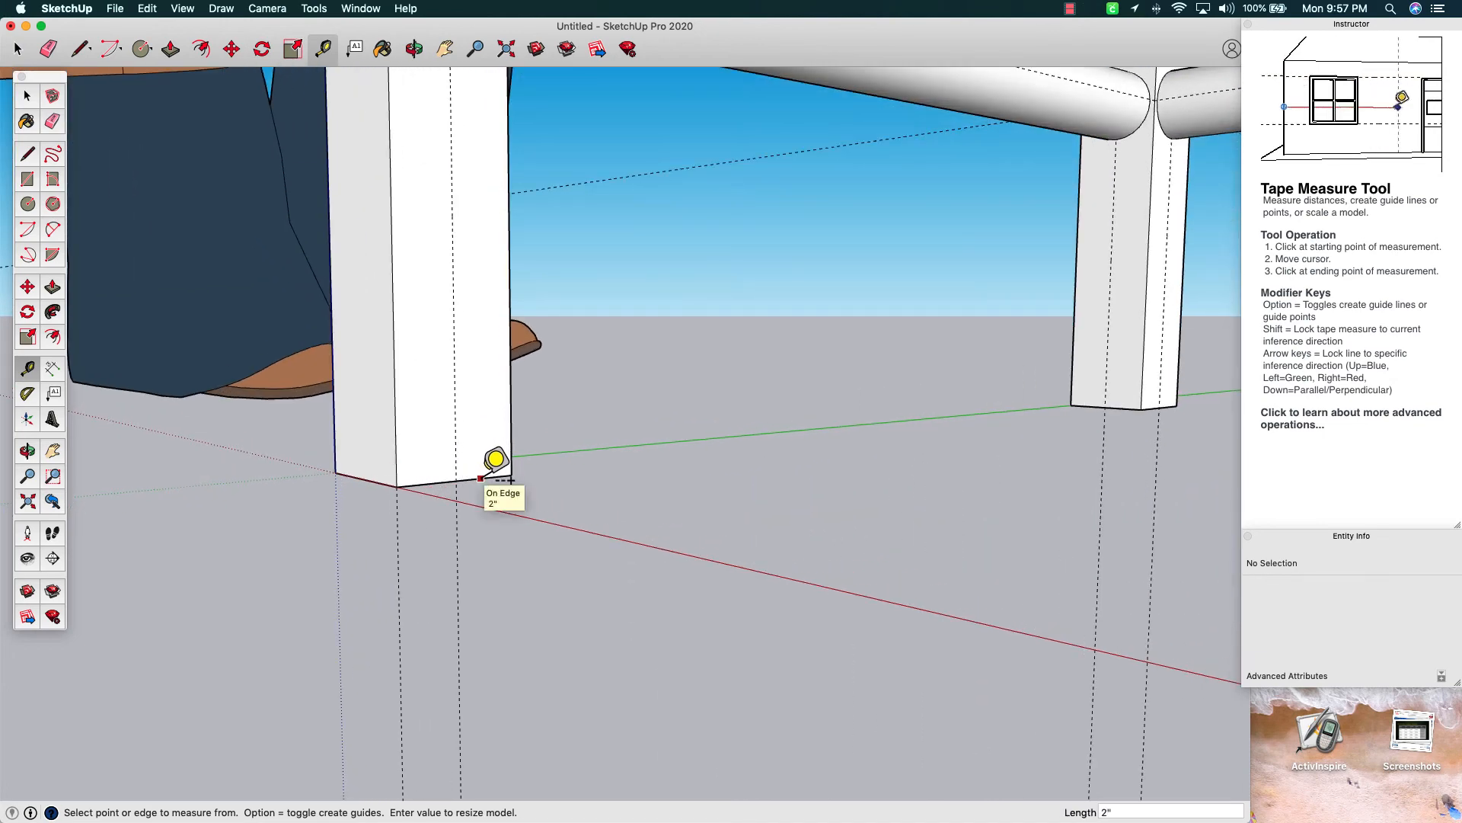
left_click(481, 478)
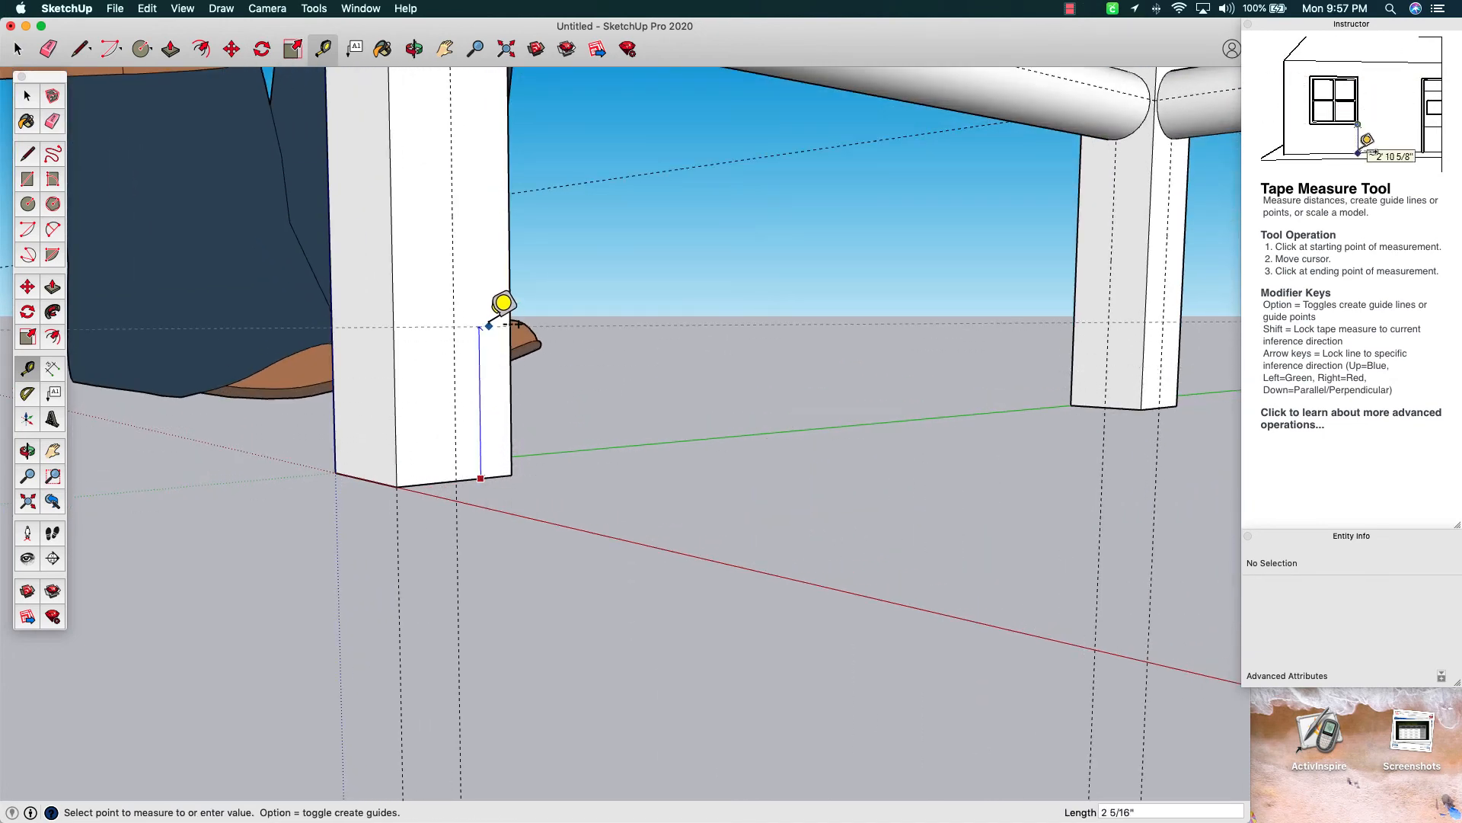
left_click(485, 266)
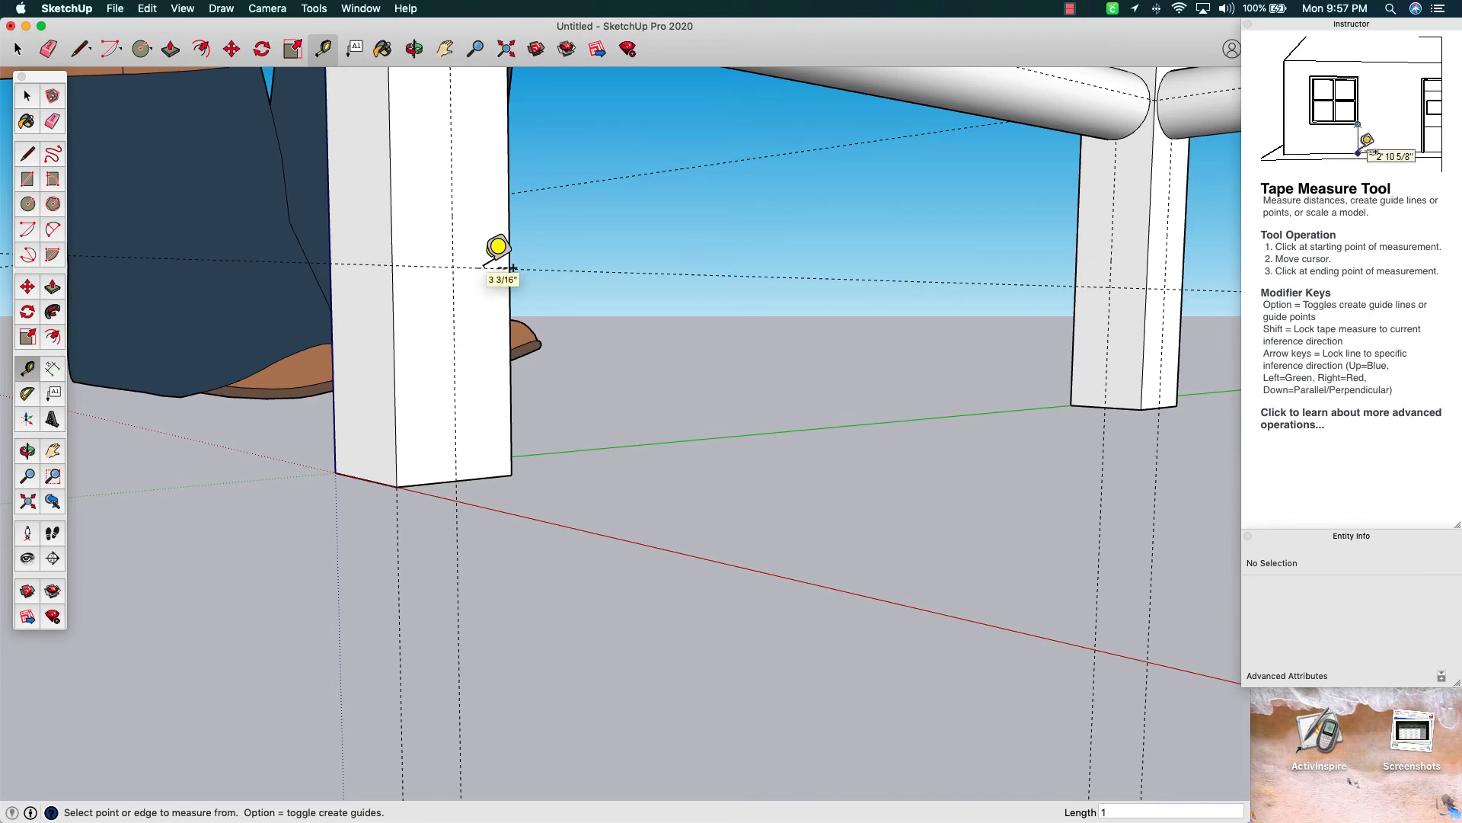
Draw a circle of 3/4" radius where the new horizontal guide crosses the vertical guide on the front leg's inner face
scroll(497, 248, "down", 5)
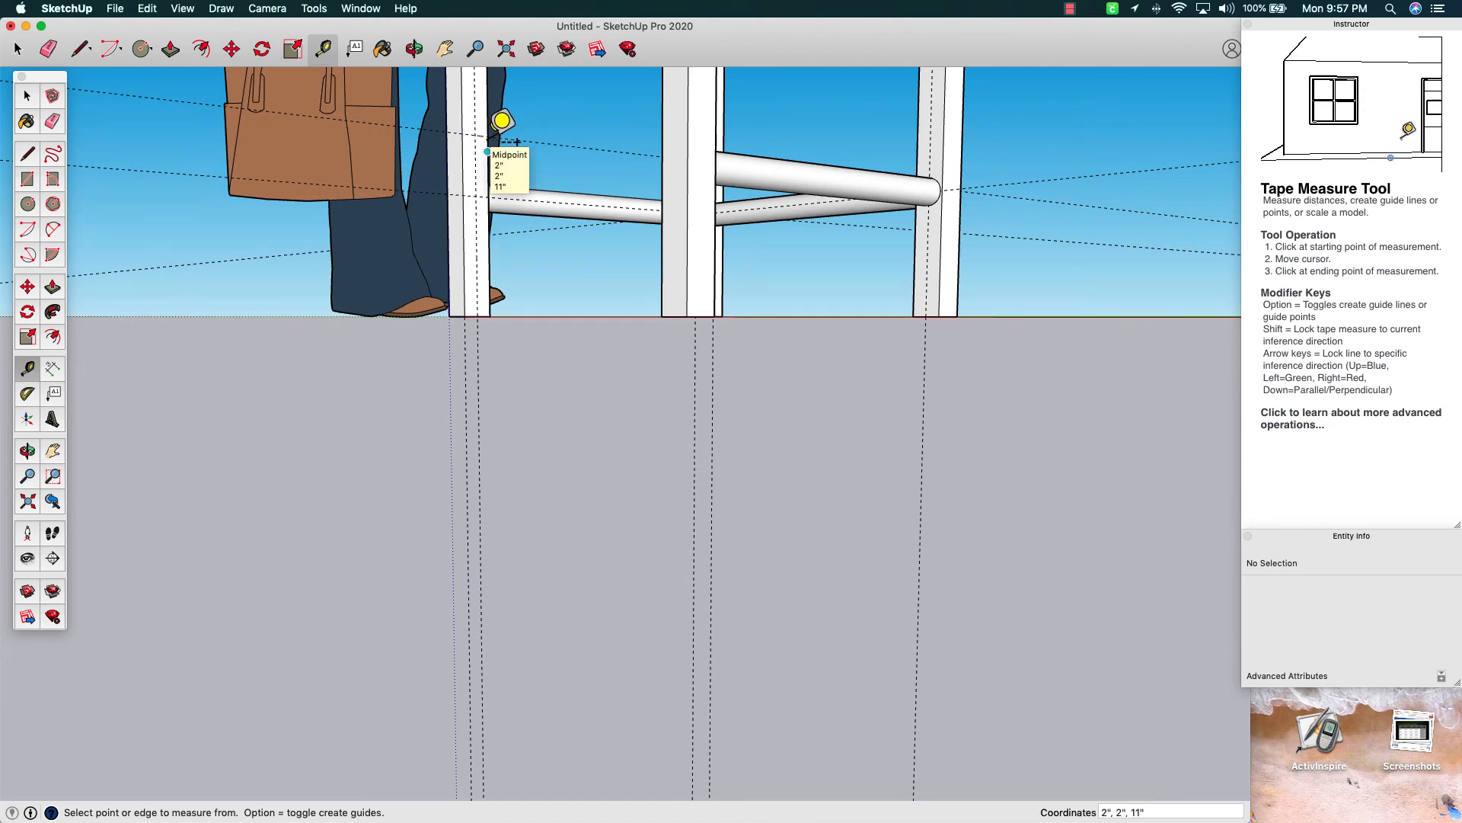
scroll(498, 121, "up", 5)
scroll(495, 105, "up", 3)
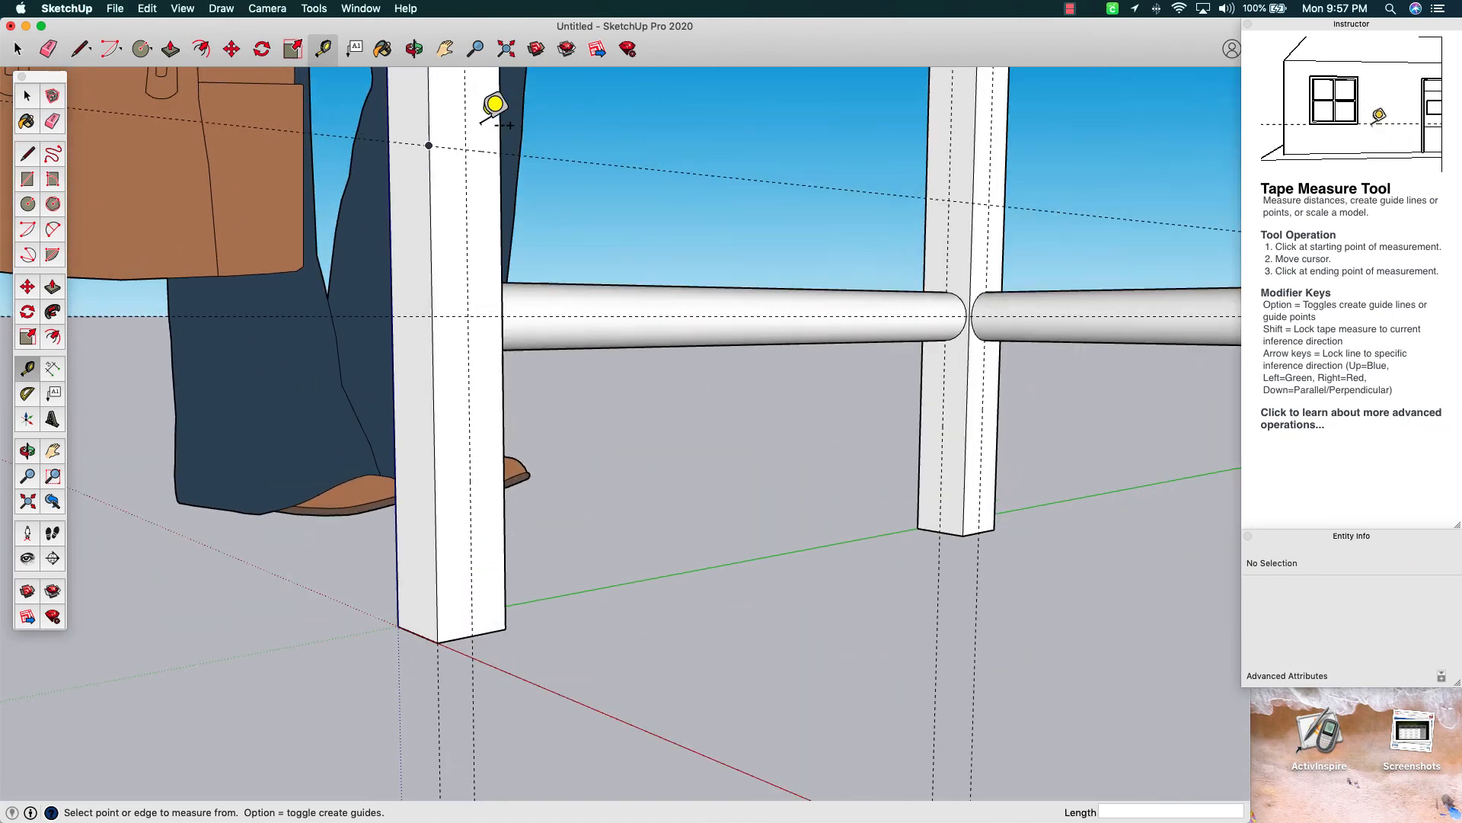
left_click(445, 50)
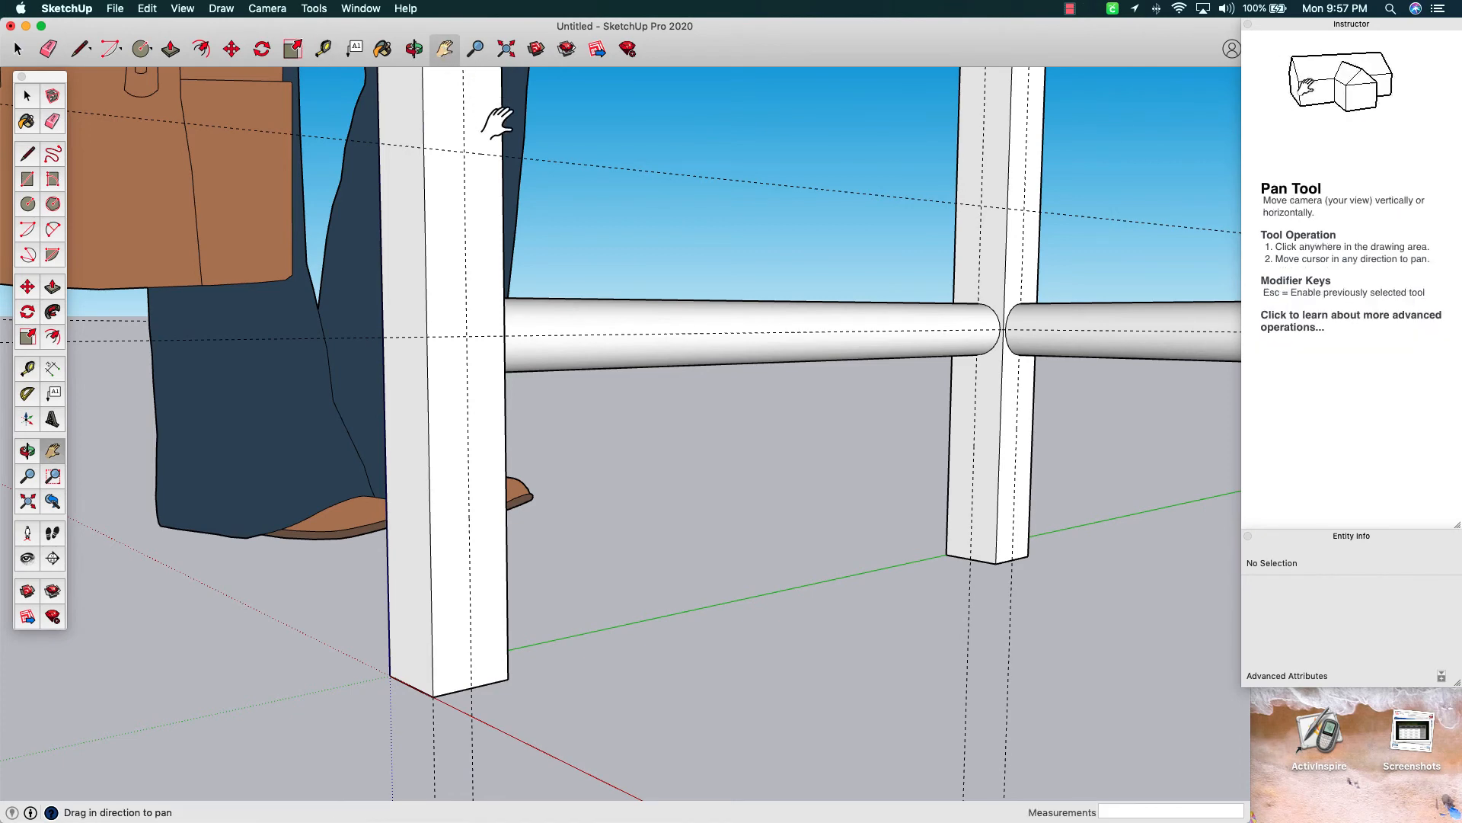
left_click_drag(496, 121, 490, 275)
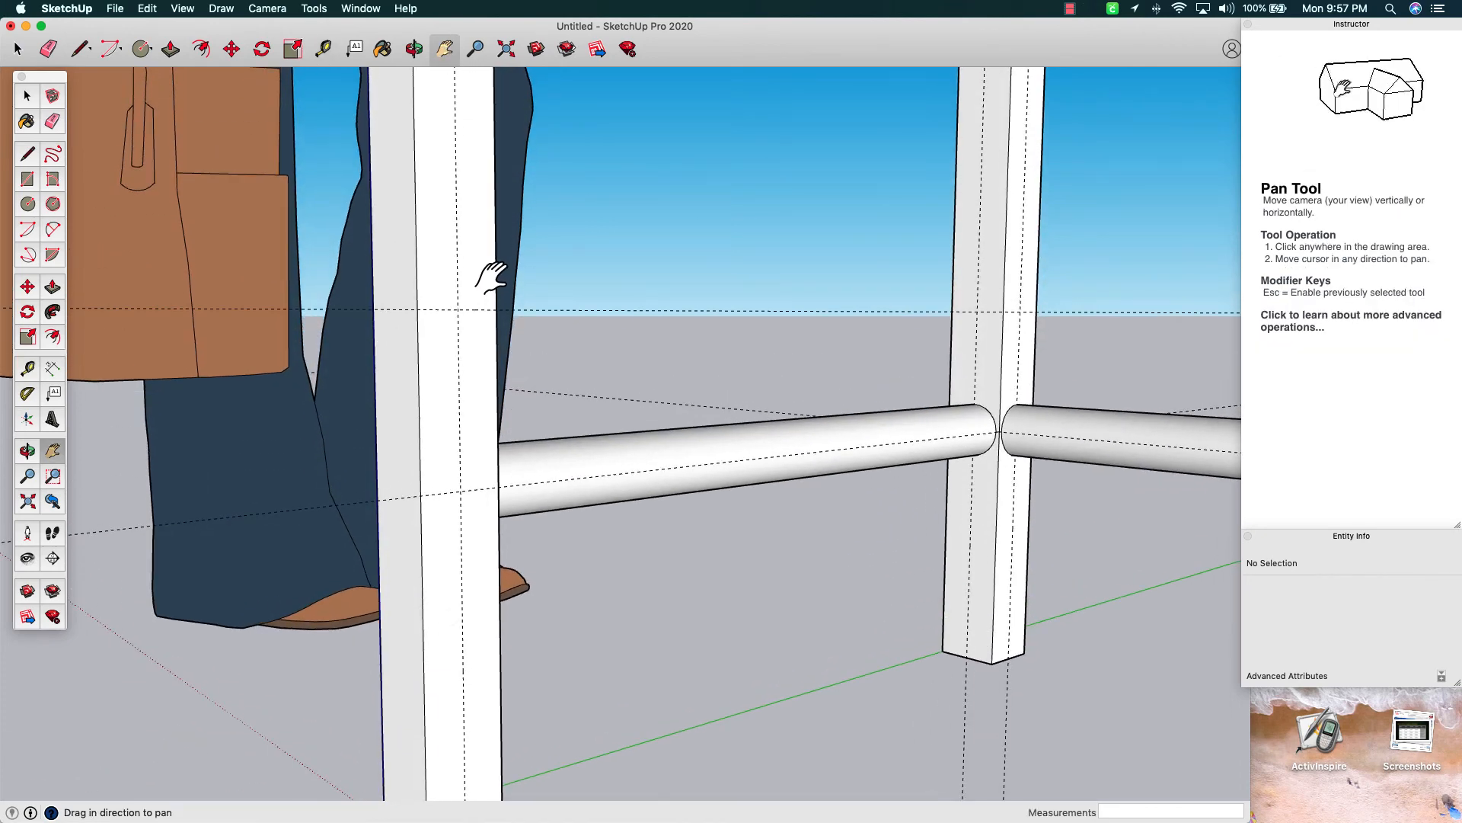
left_click(142, 49)
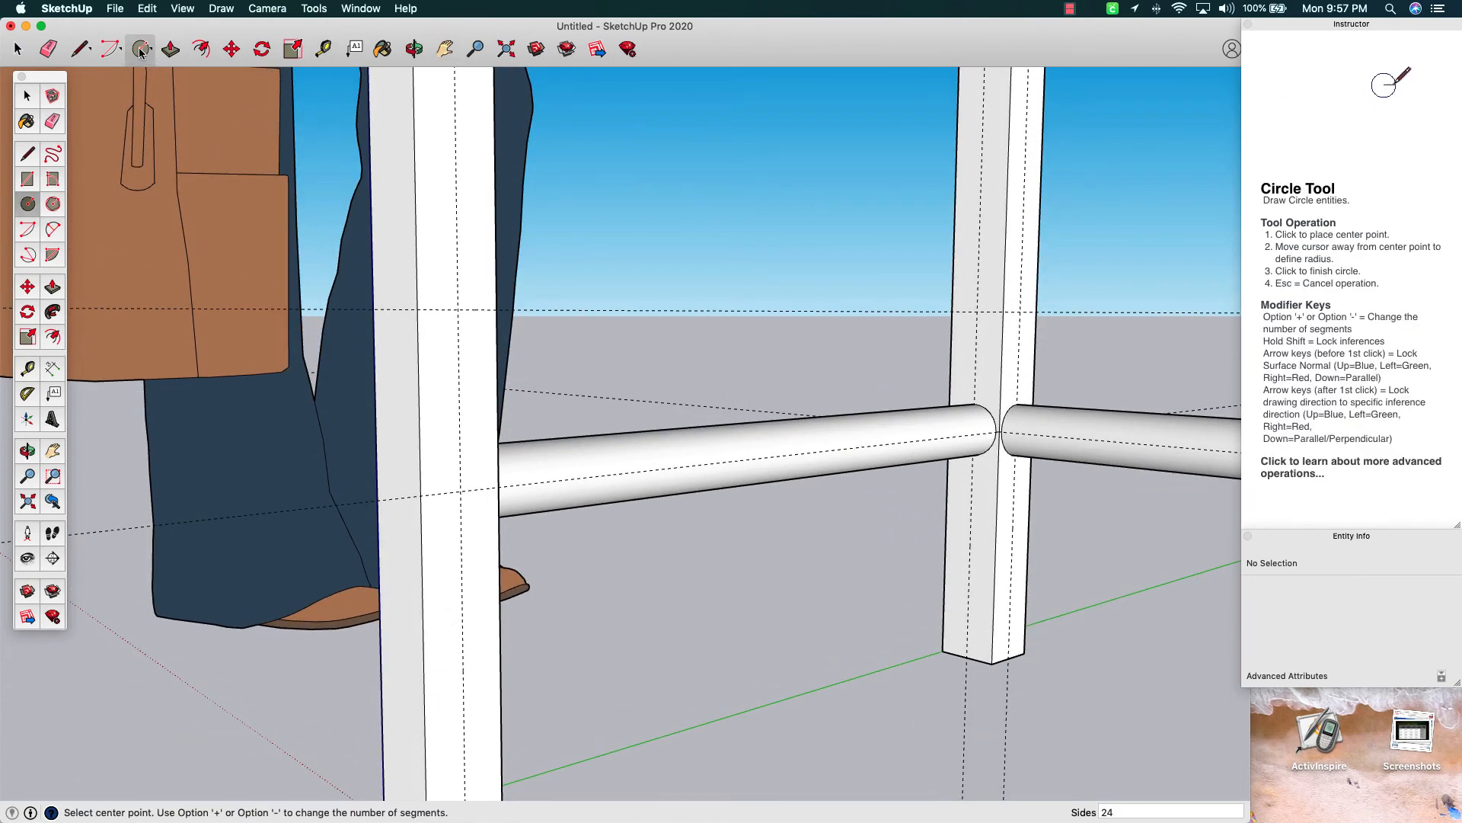
left_click(458, 309)
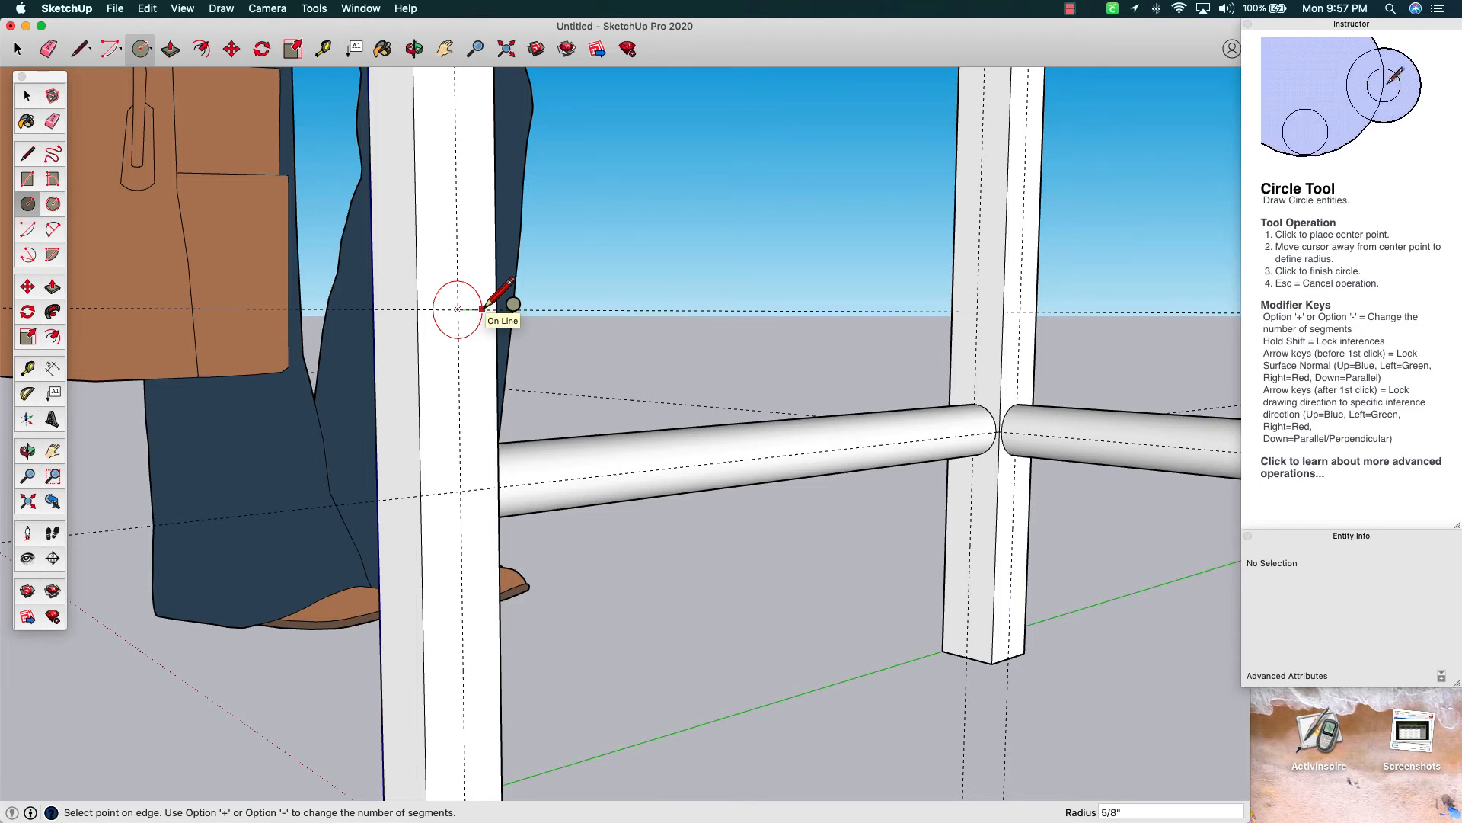
left_click(483, 308)
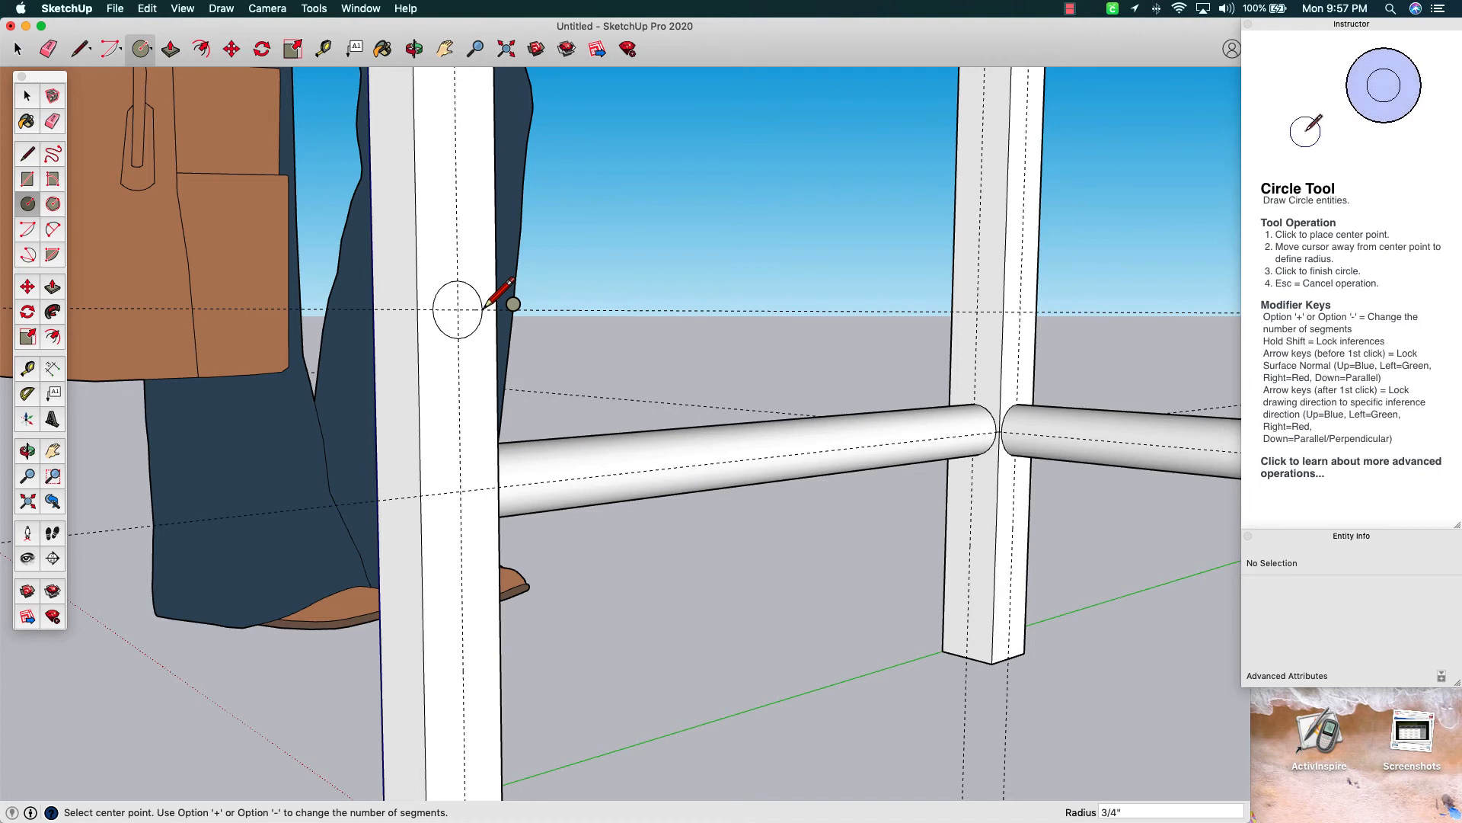
key("Return")
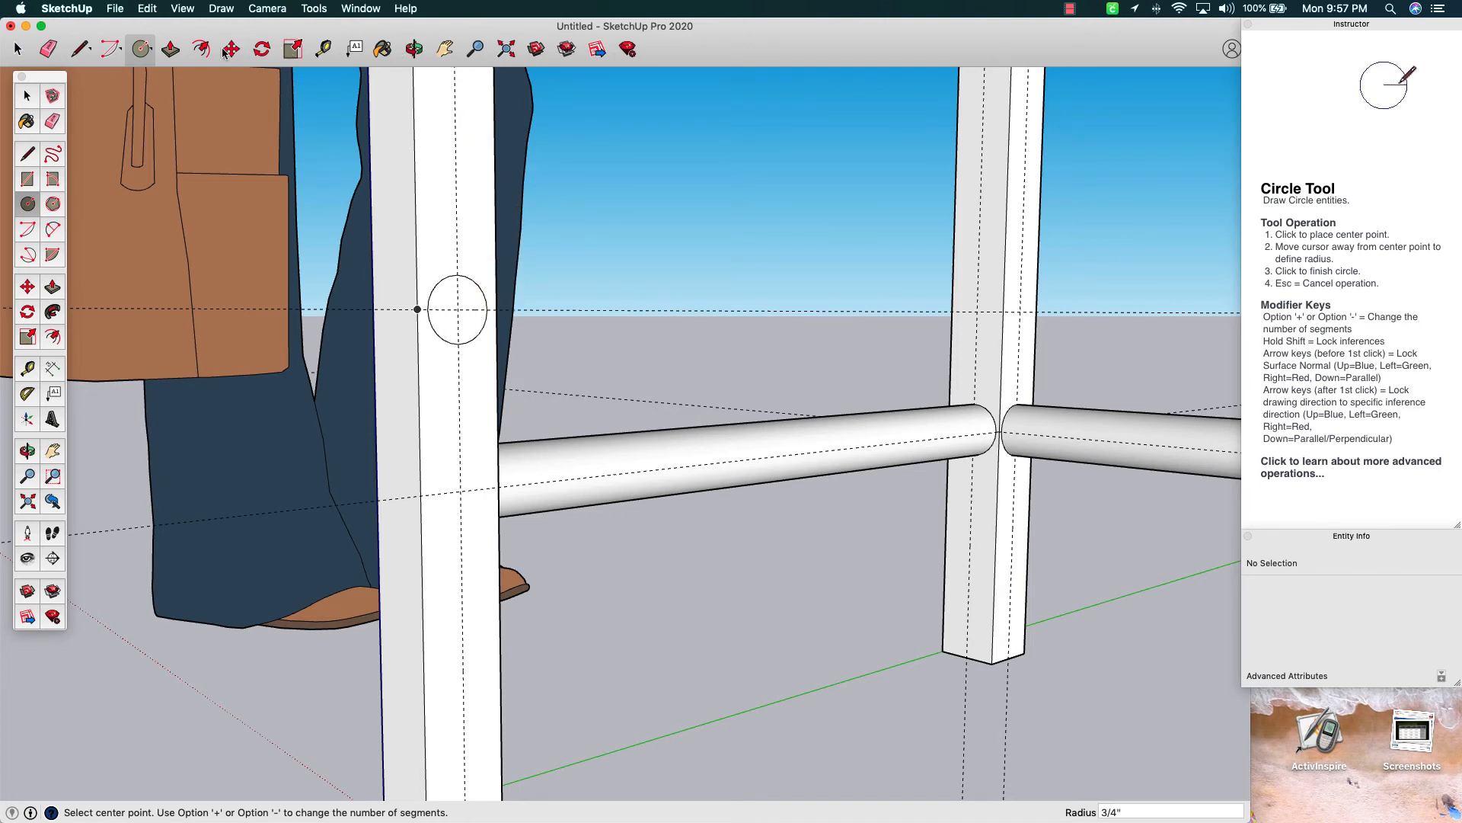
Push/Pull the 3/4" radius circle 20" across to the other front leg to form the front rung
left_click(171, 50)
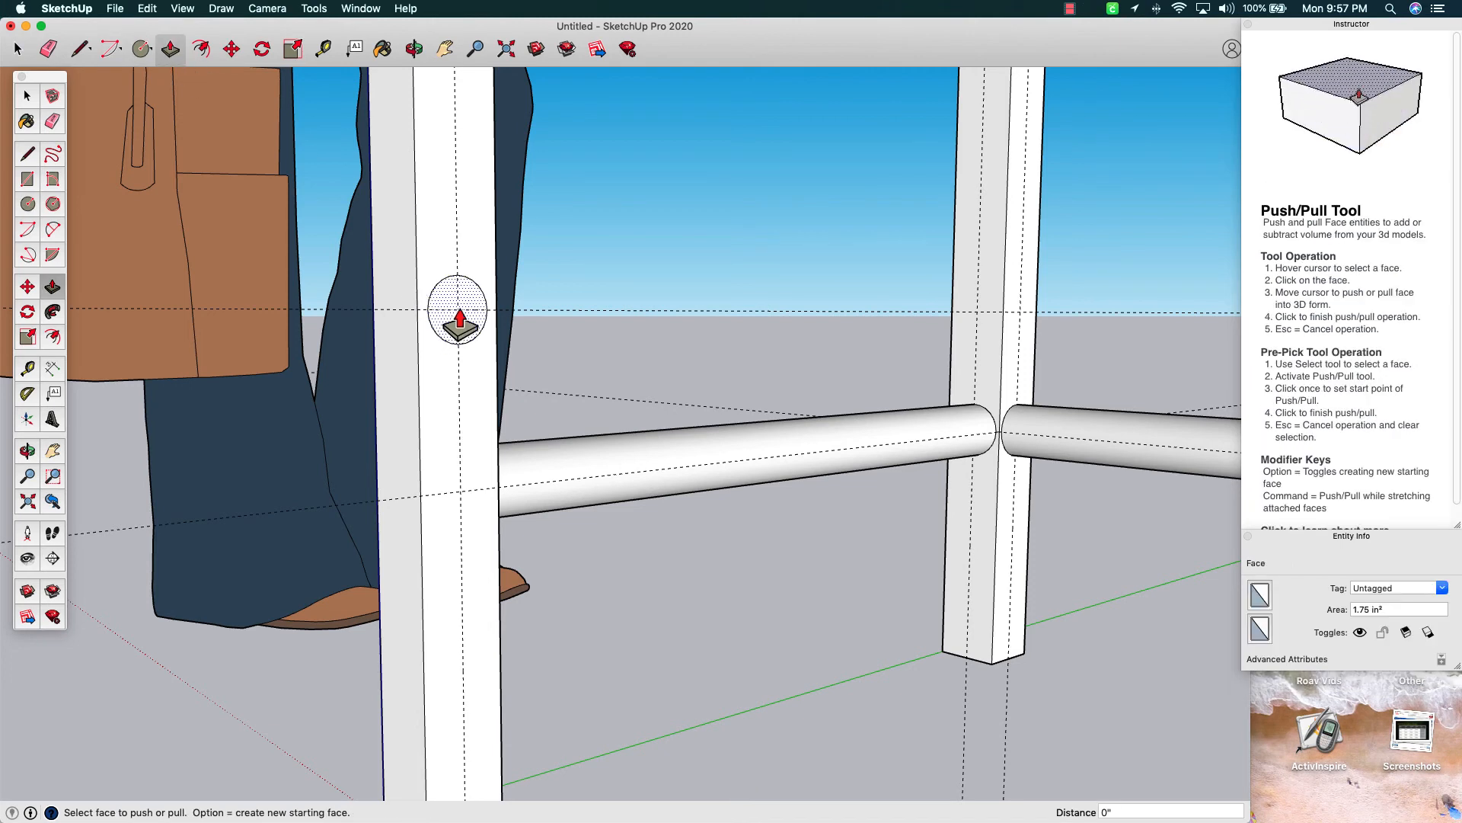
left_click(460, 326)
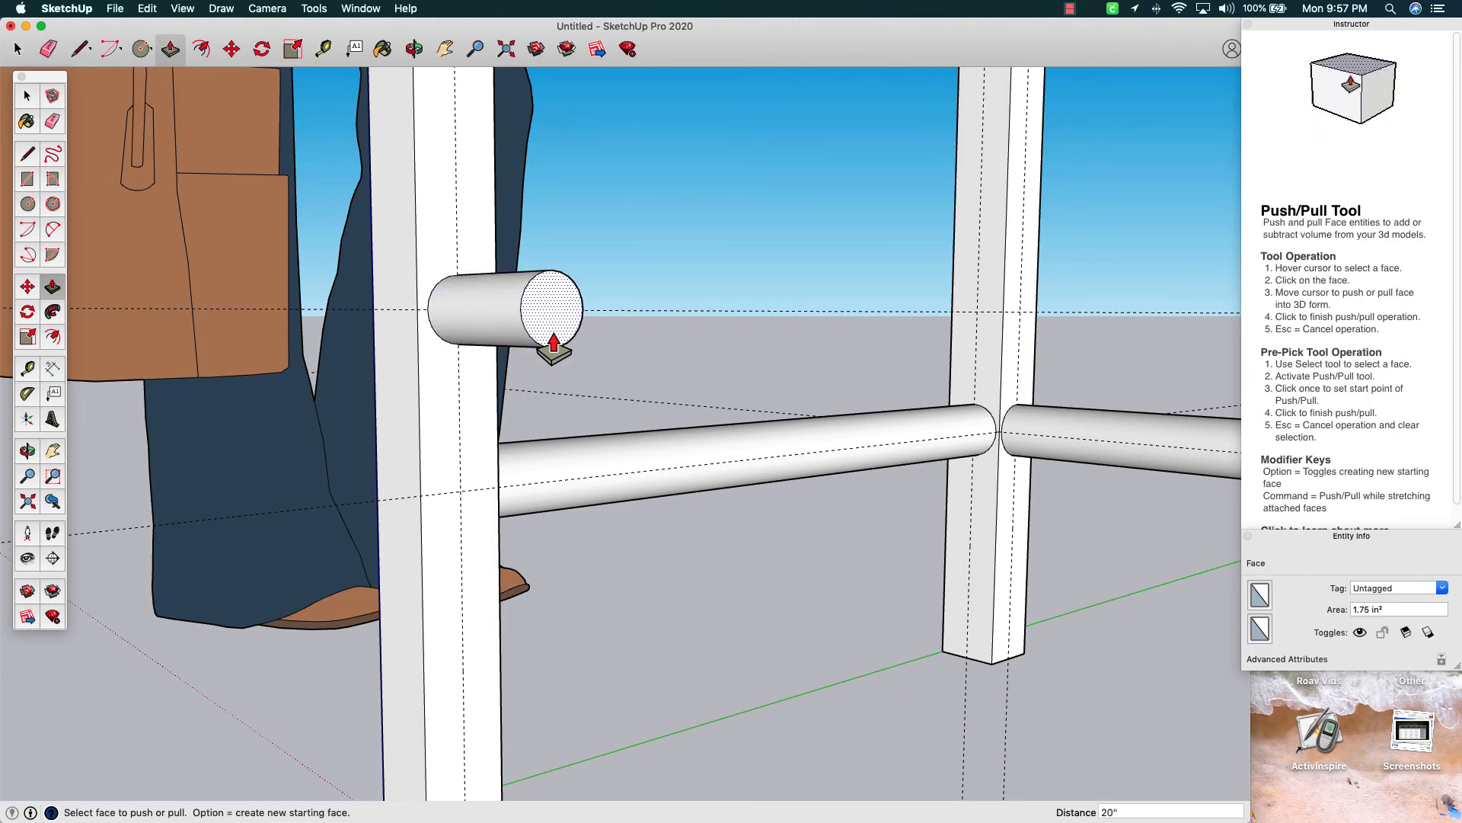
scroll(554, 343, "down", 10)
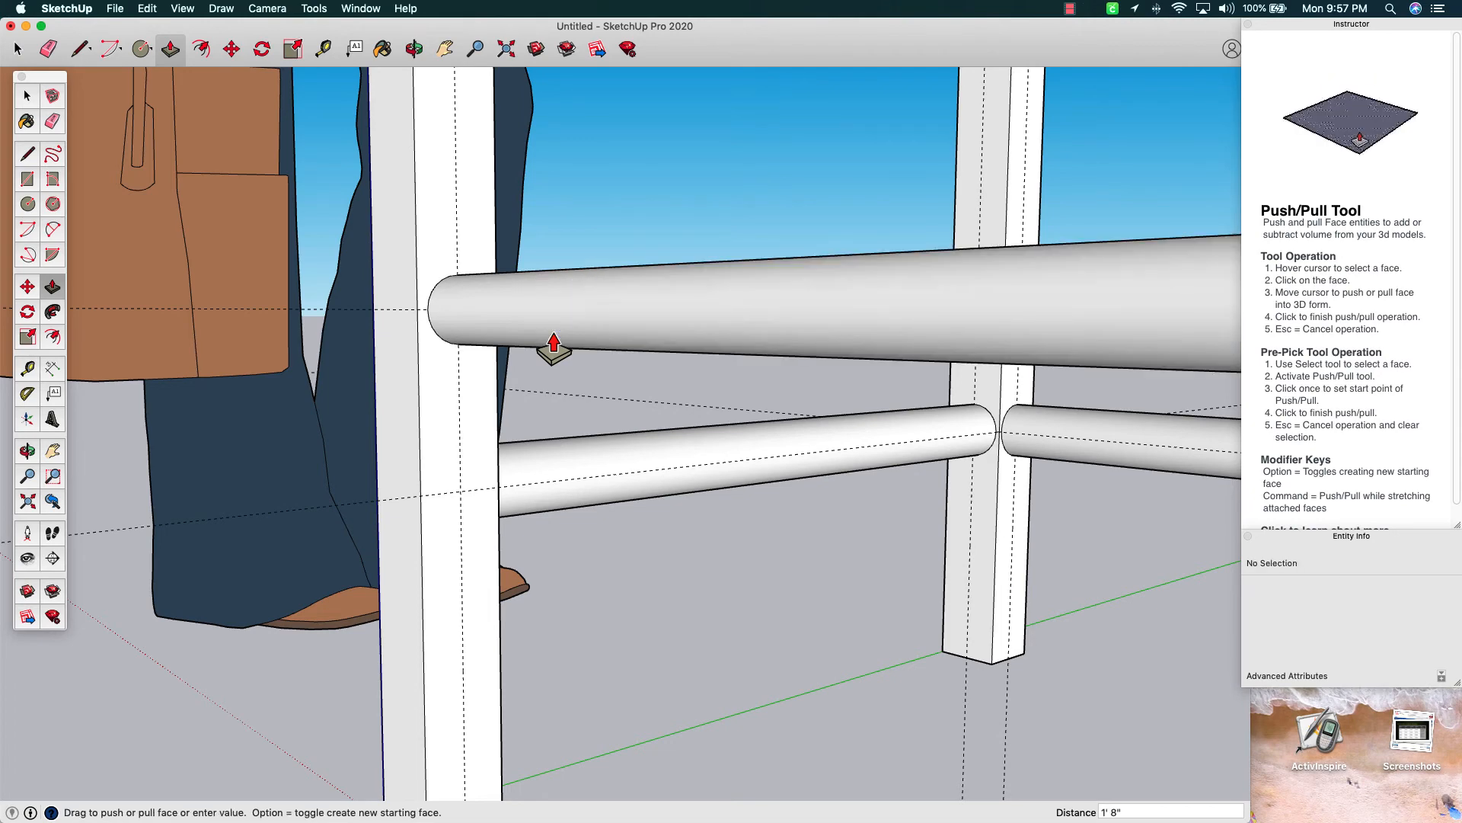
scroll(554, 339, "down", 2)
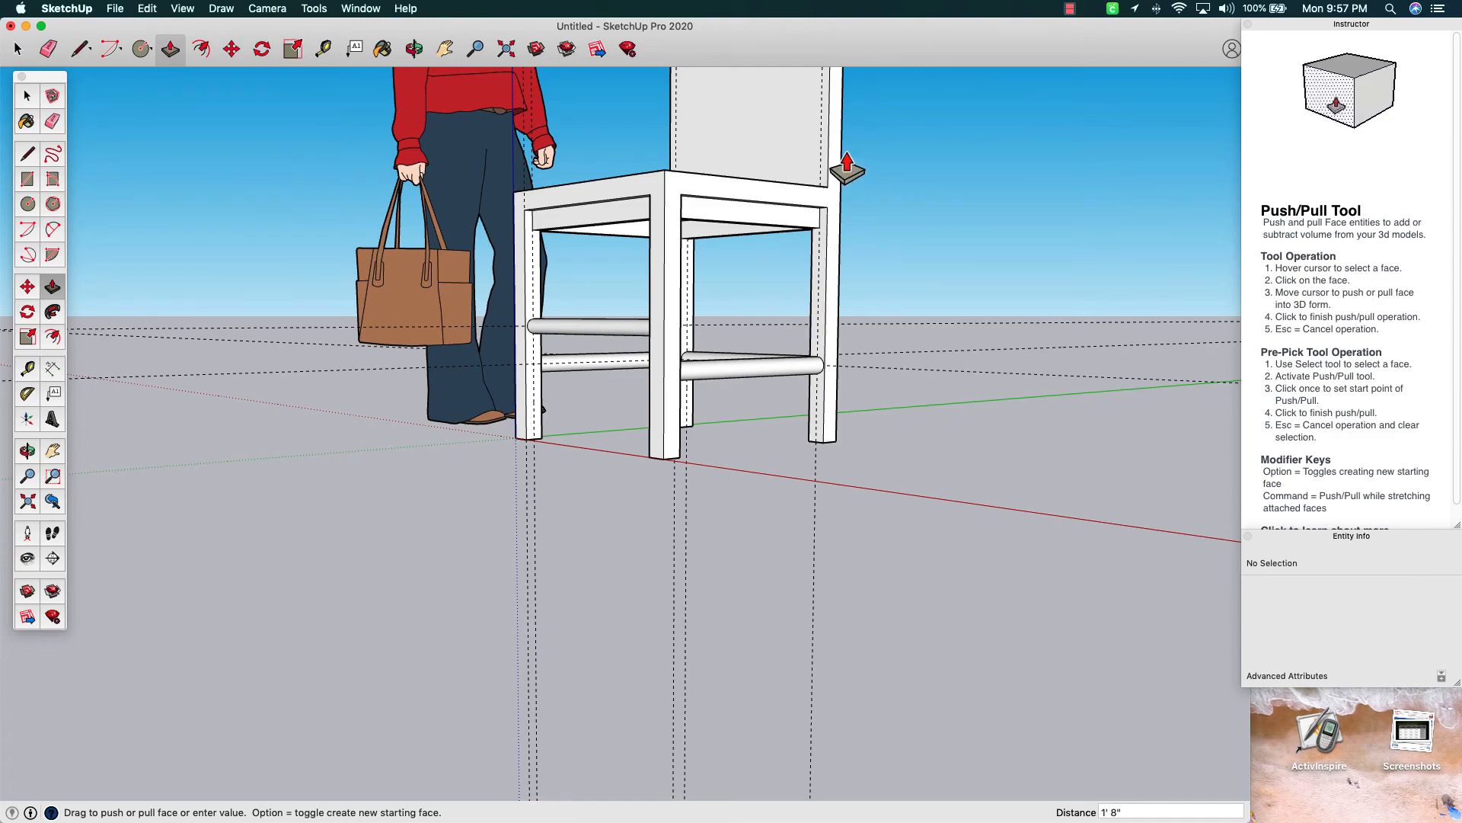
left_click(414, 51)
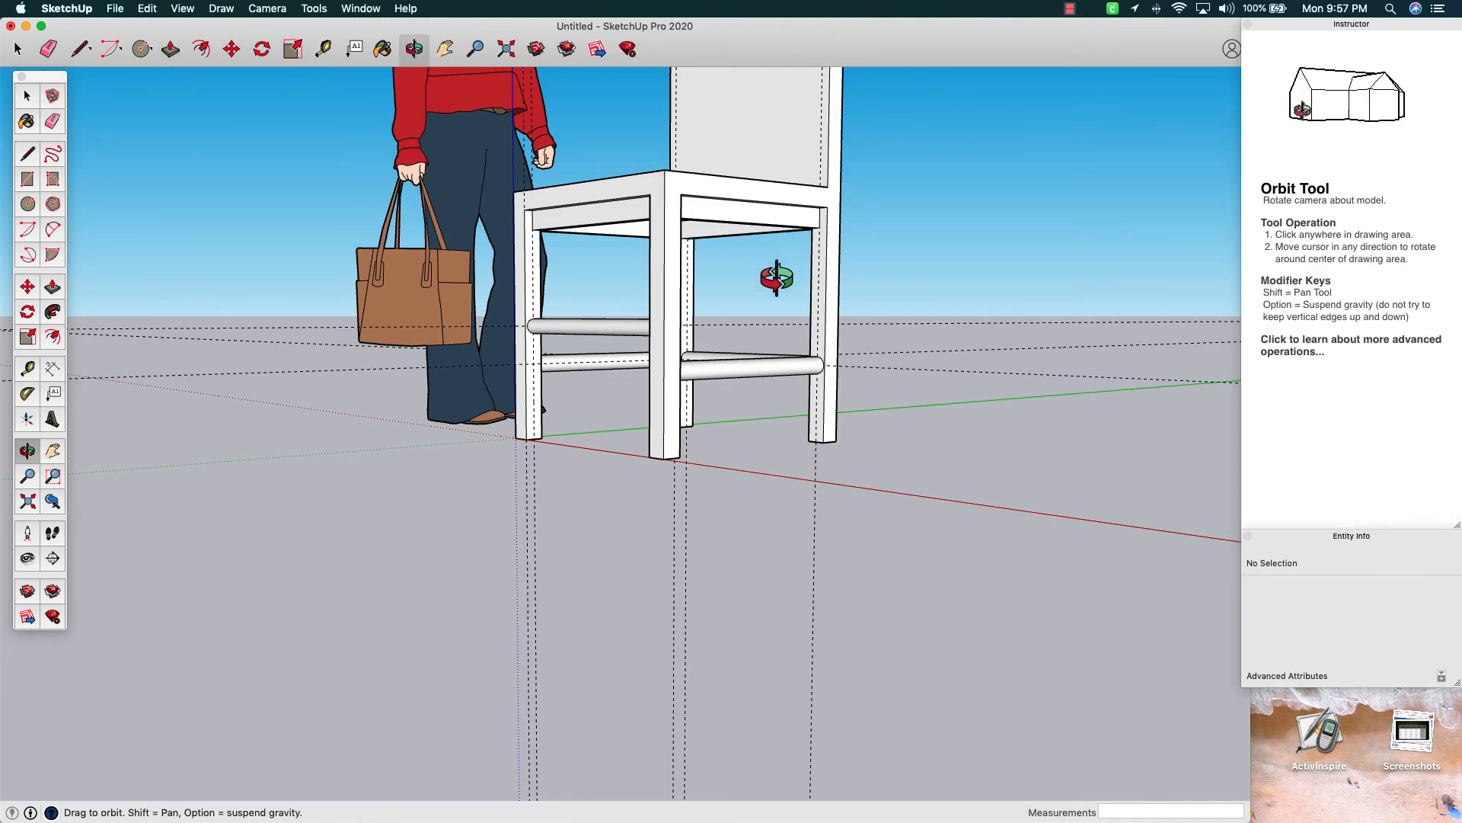
left_click_drag(774, 274, 650, 470)
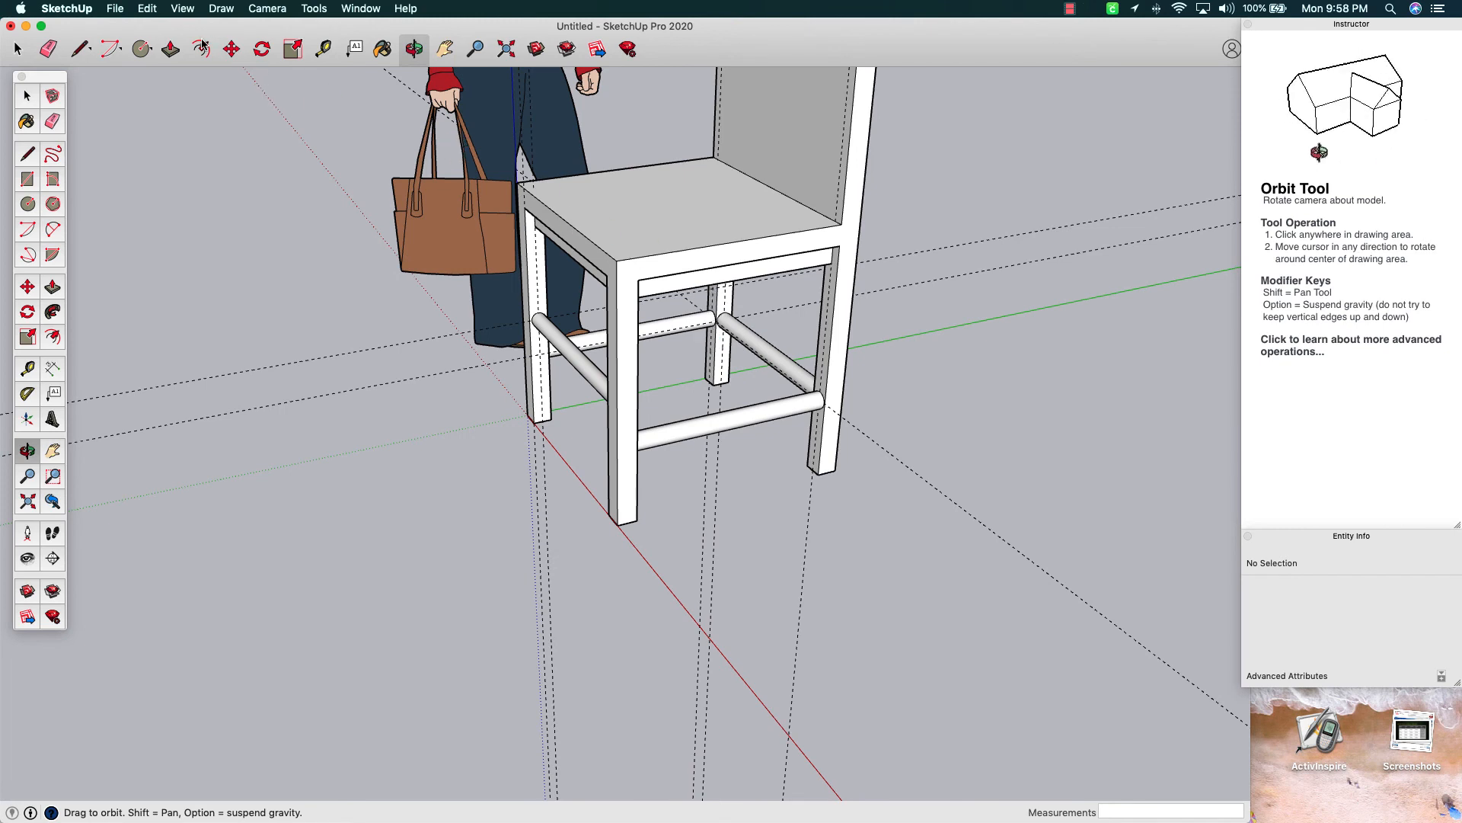
Delete all construction guides from the chair model
left_click(146, 9)
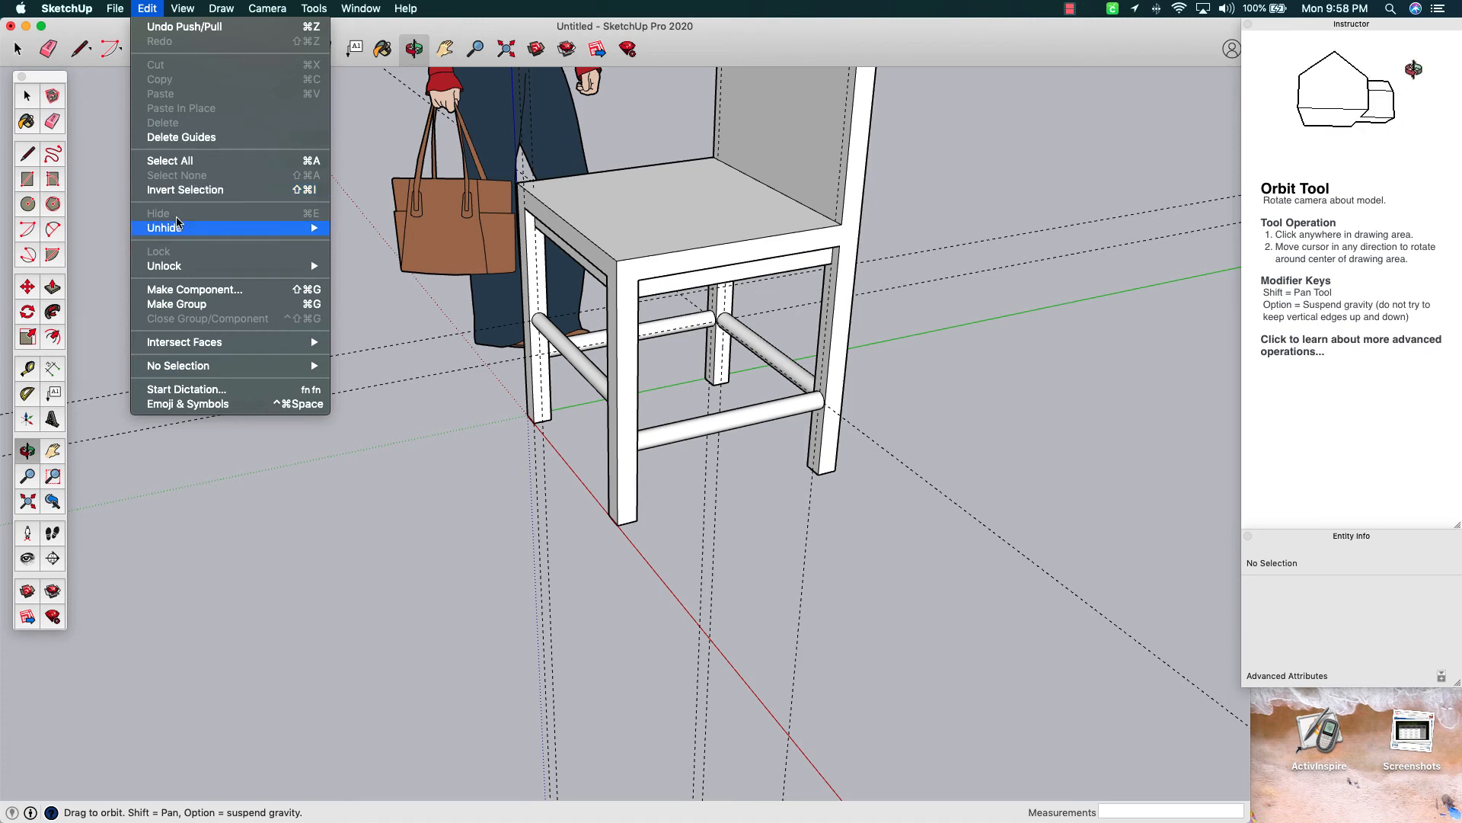
left_click(183, 139)
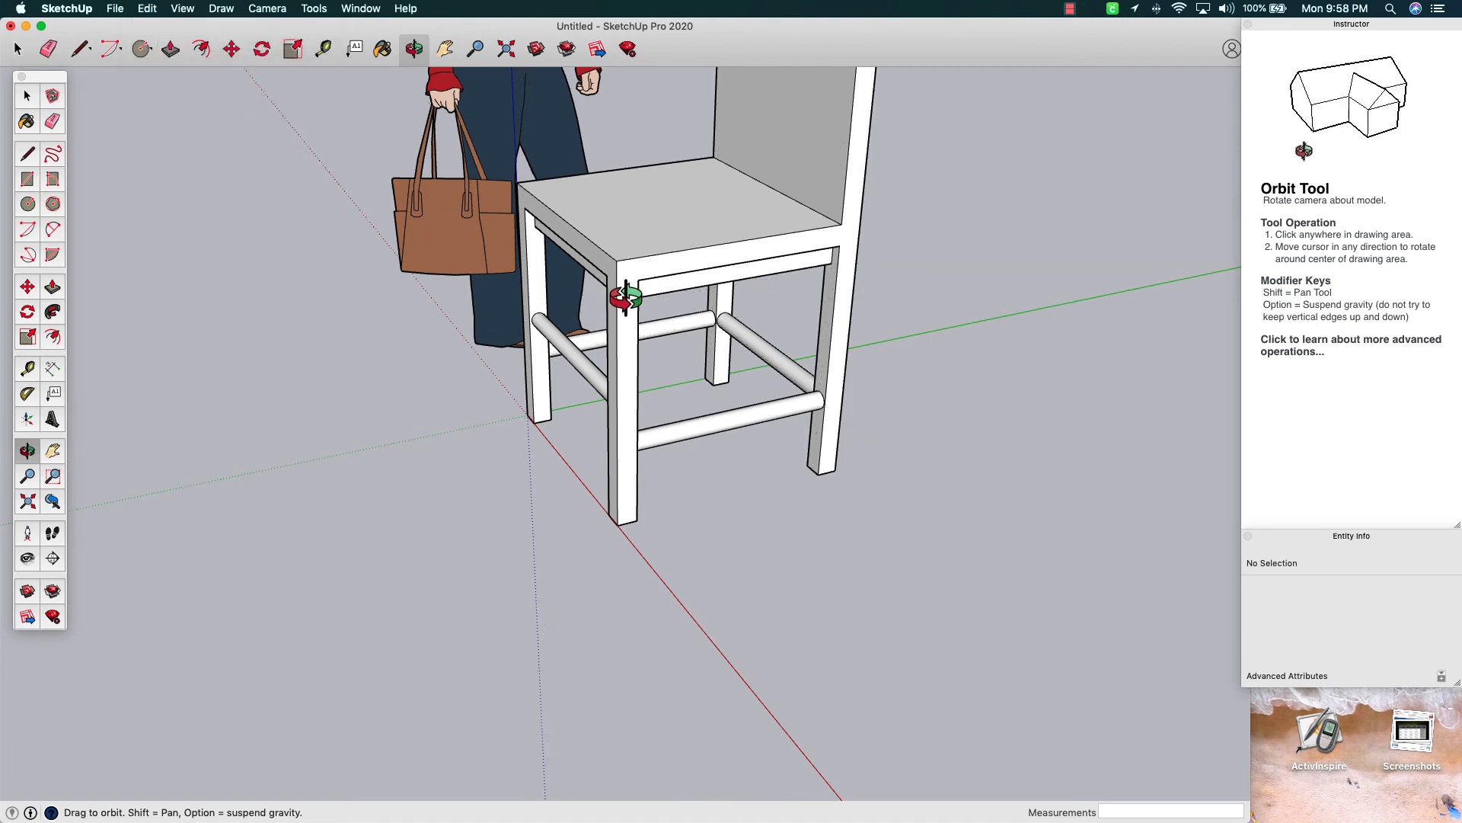
scroll(751, 342, "down", 2)
scroll(751, 343, "down", 2)
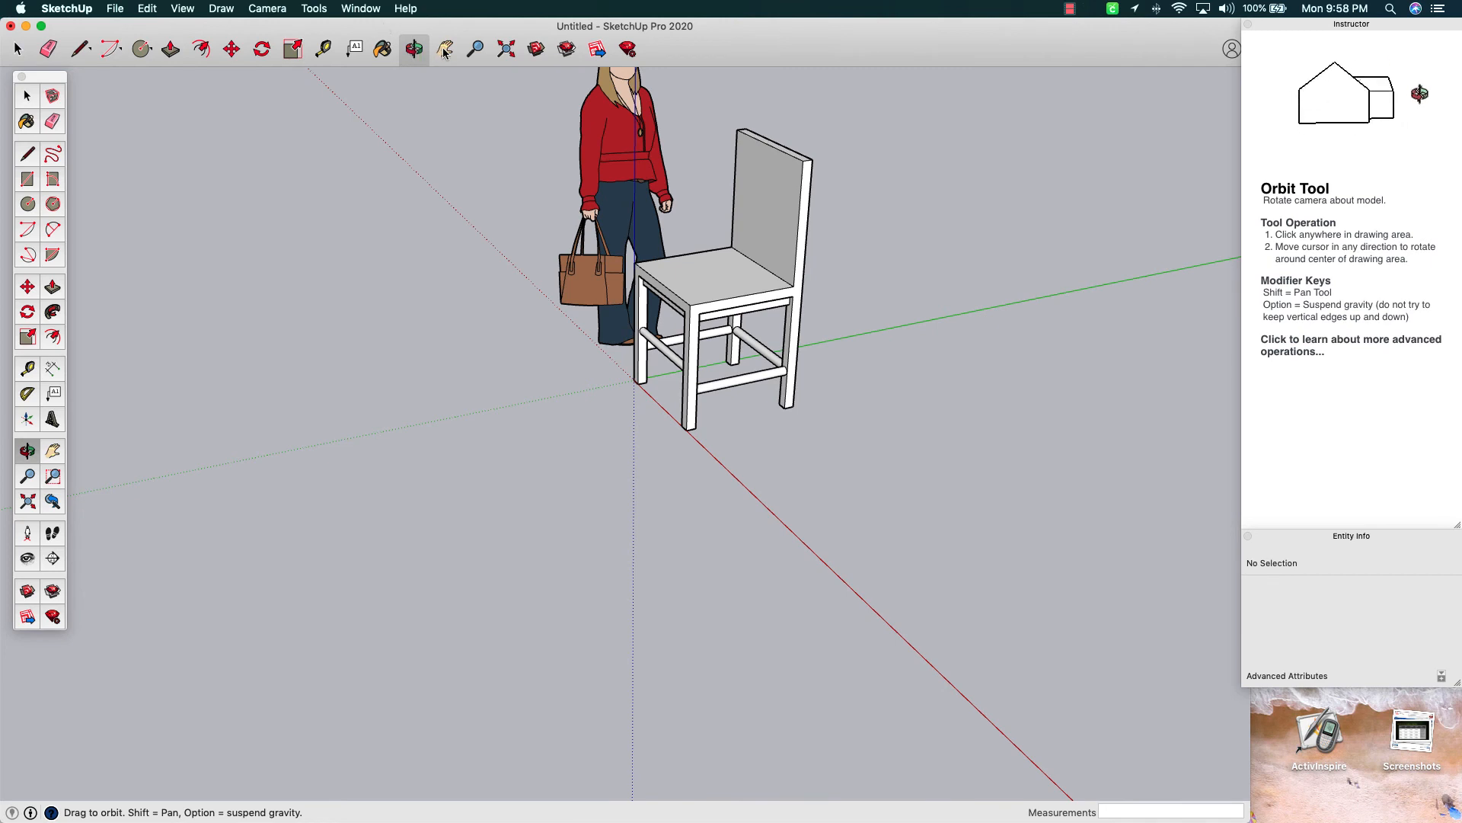
Examine the chair's seat, side rail and rungs up close around the front leg
left_click(444, 49)
left_click_drag(770, 208, 632, 248)
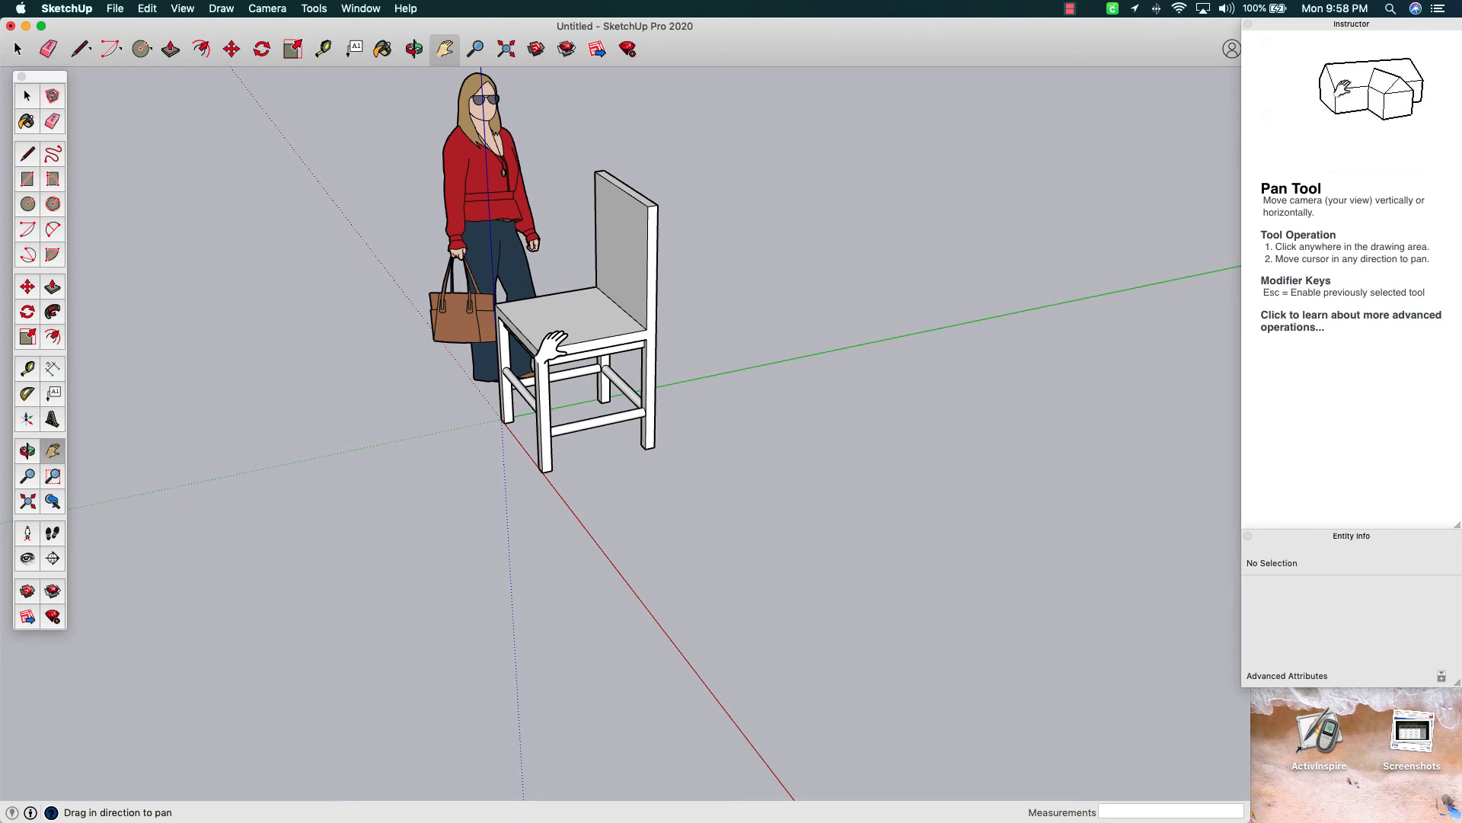
left_click_drag(552, 341, 557, 309)
scroll(556, 311, "up", 5)
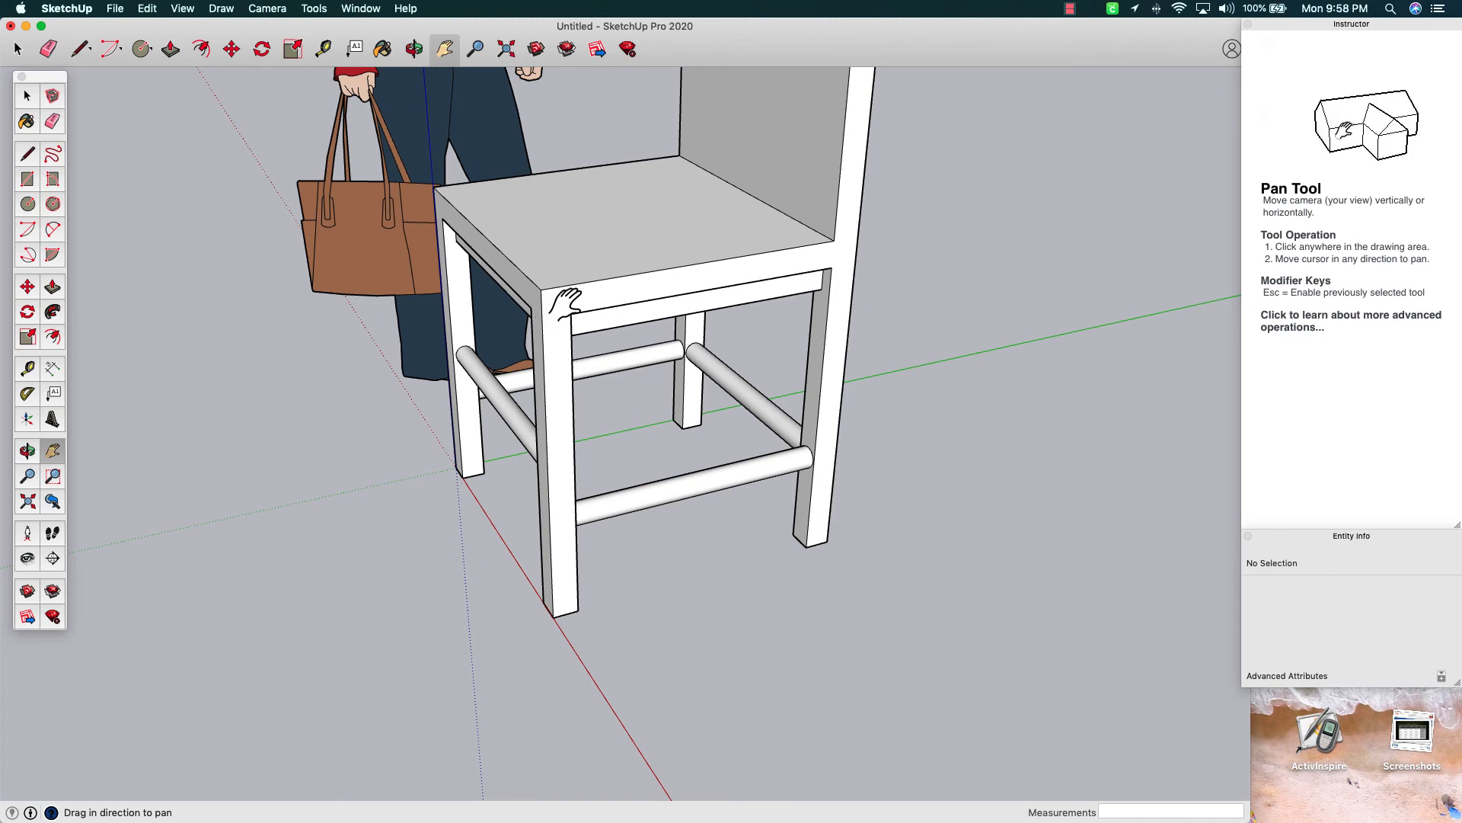
left_click_drag(563, 301, 531, 304)
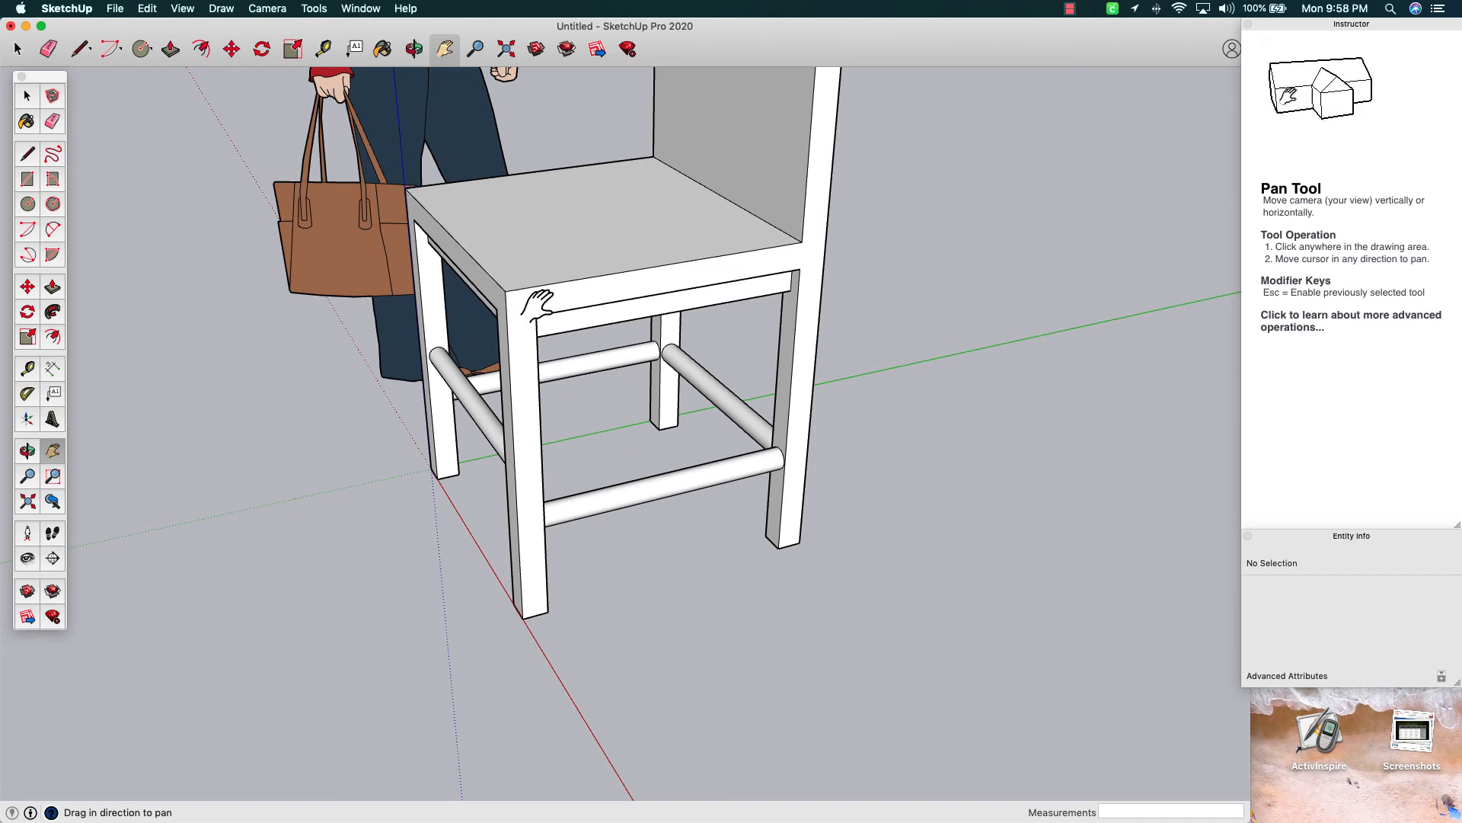
left_click(415, 50)
left_click_drag(622, 274, 470, 126)
scroll(488, 213, "up", 8)
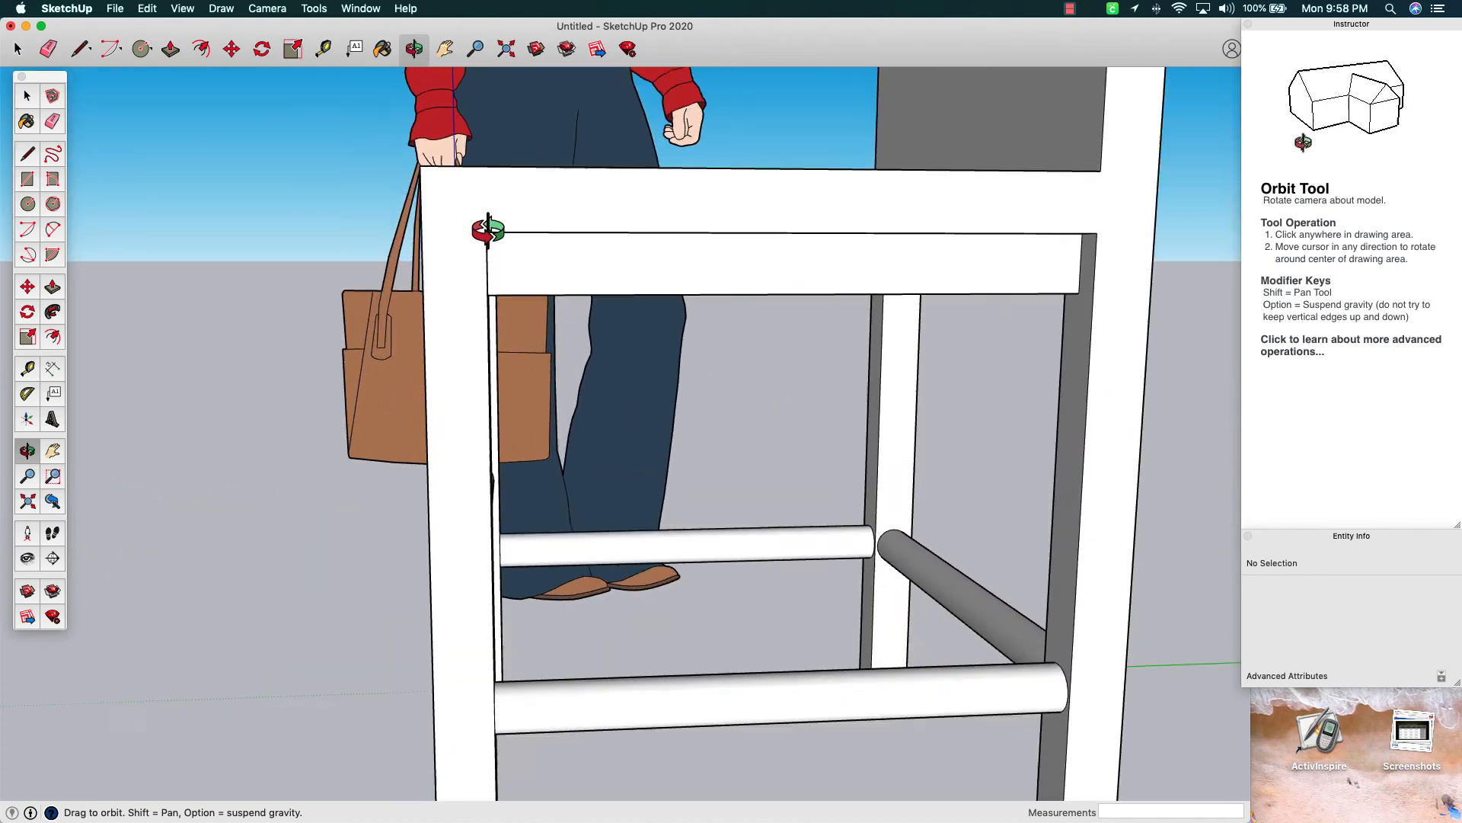
left_click(275, 11)
mouse_move(282, 59)
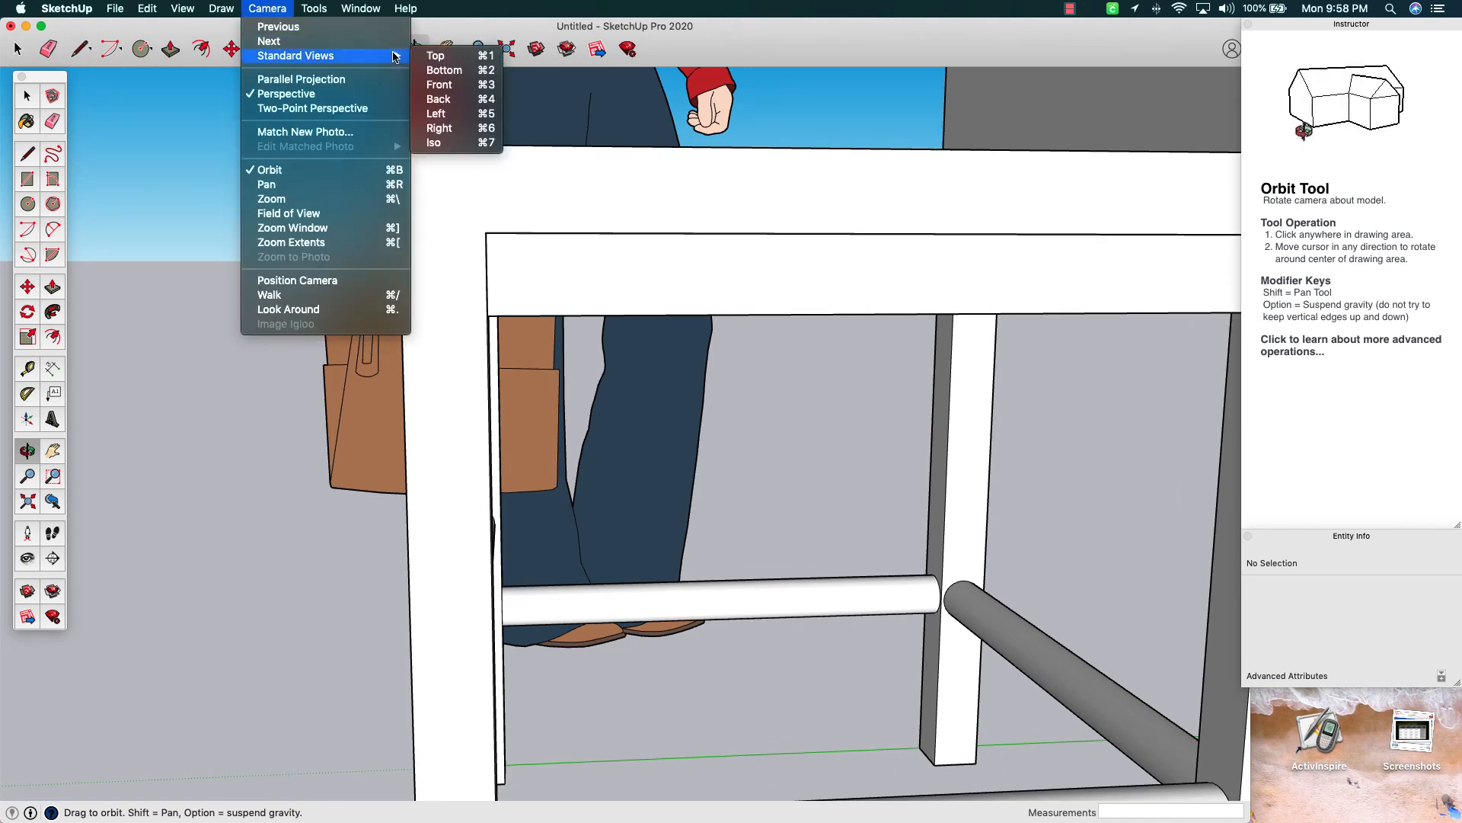
left_click(443, 116)
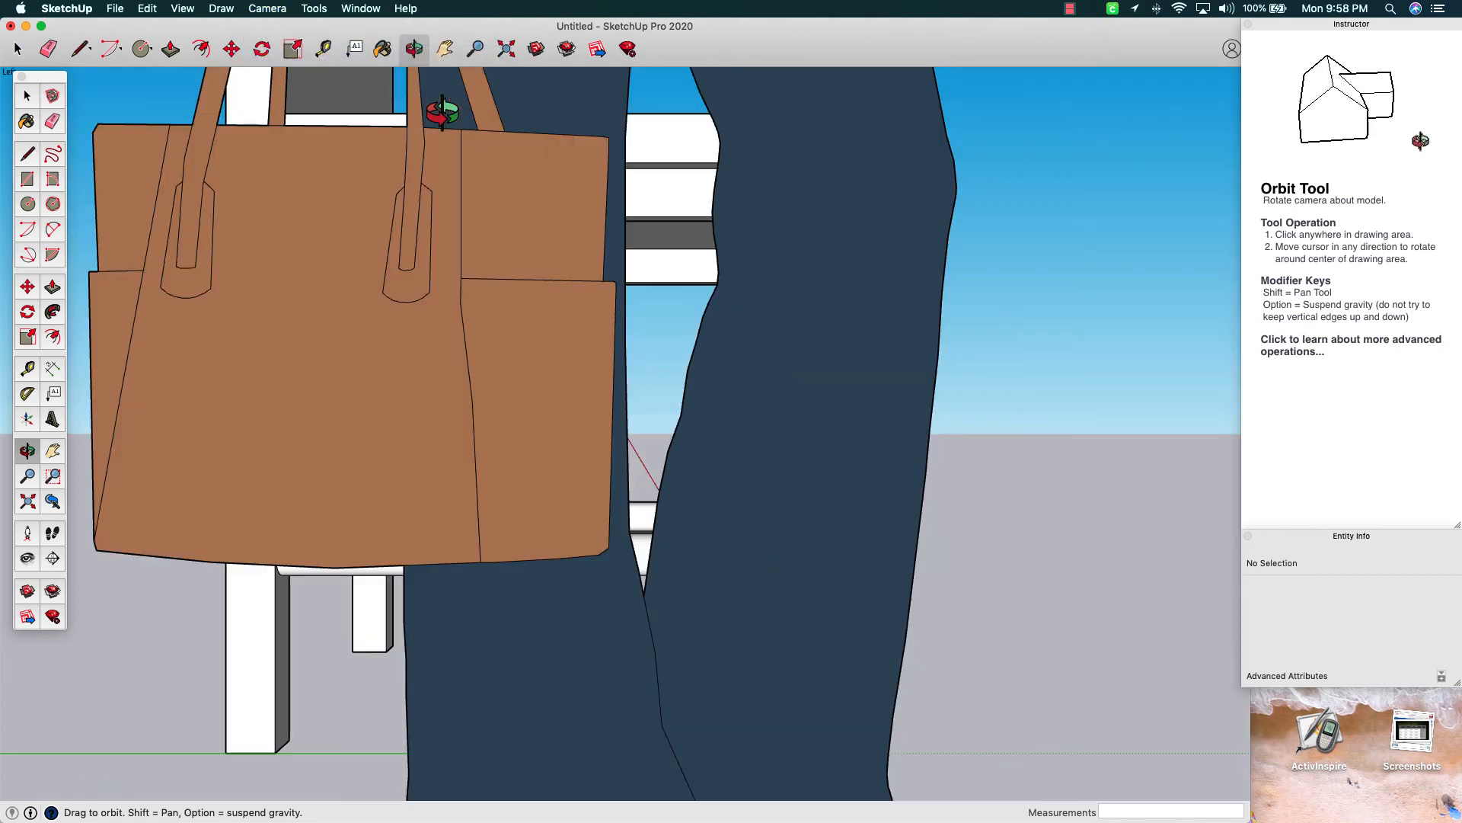
In the standard right view, draw a tangent 2-point arc with about 9/16" bulge across the seat's upper front corner
left_click(268, 9)
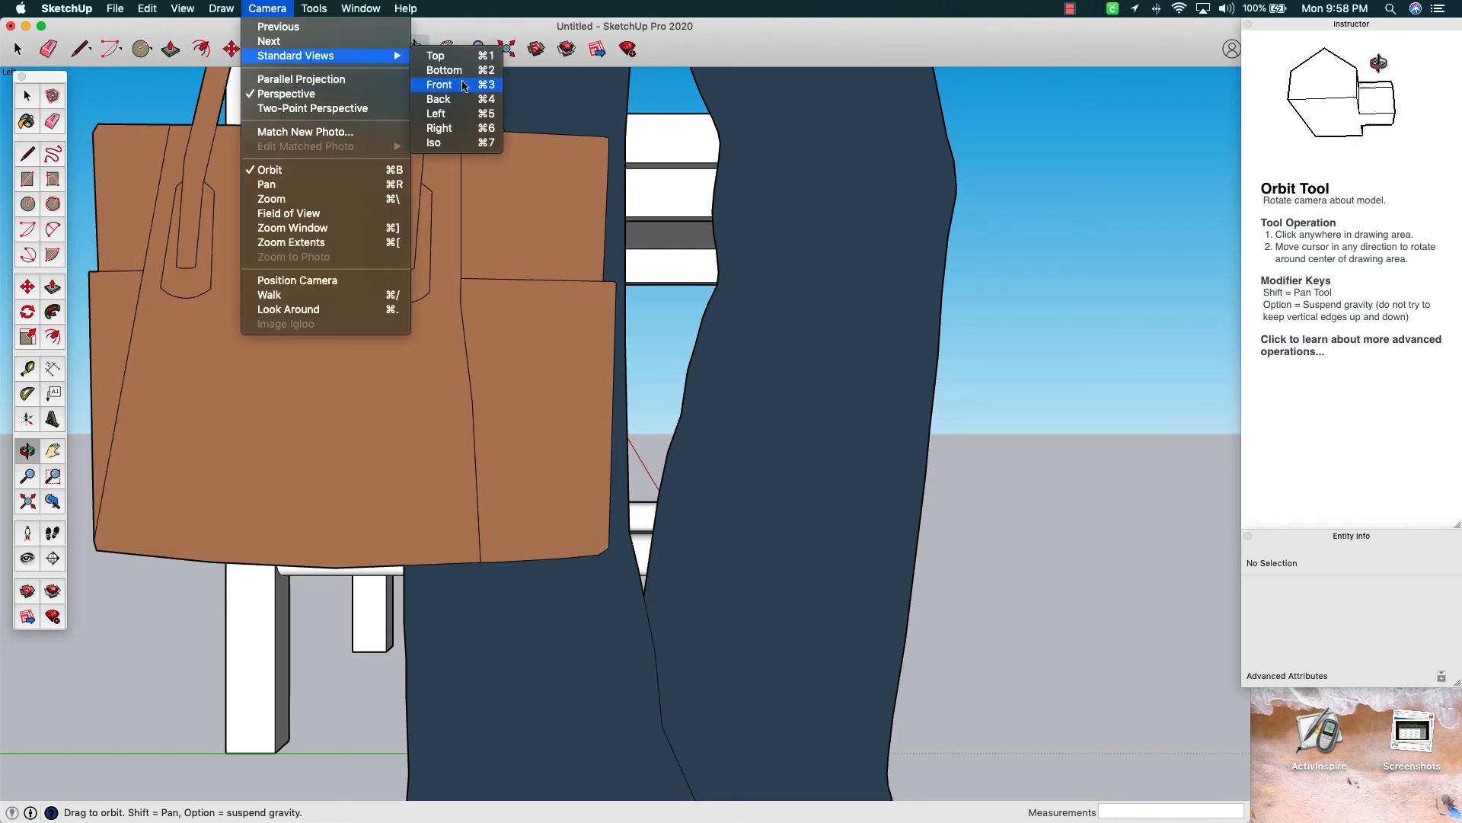
left_click(457, 128)
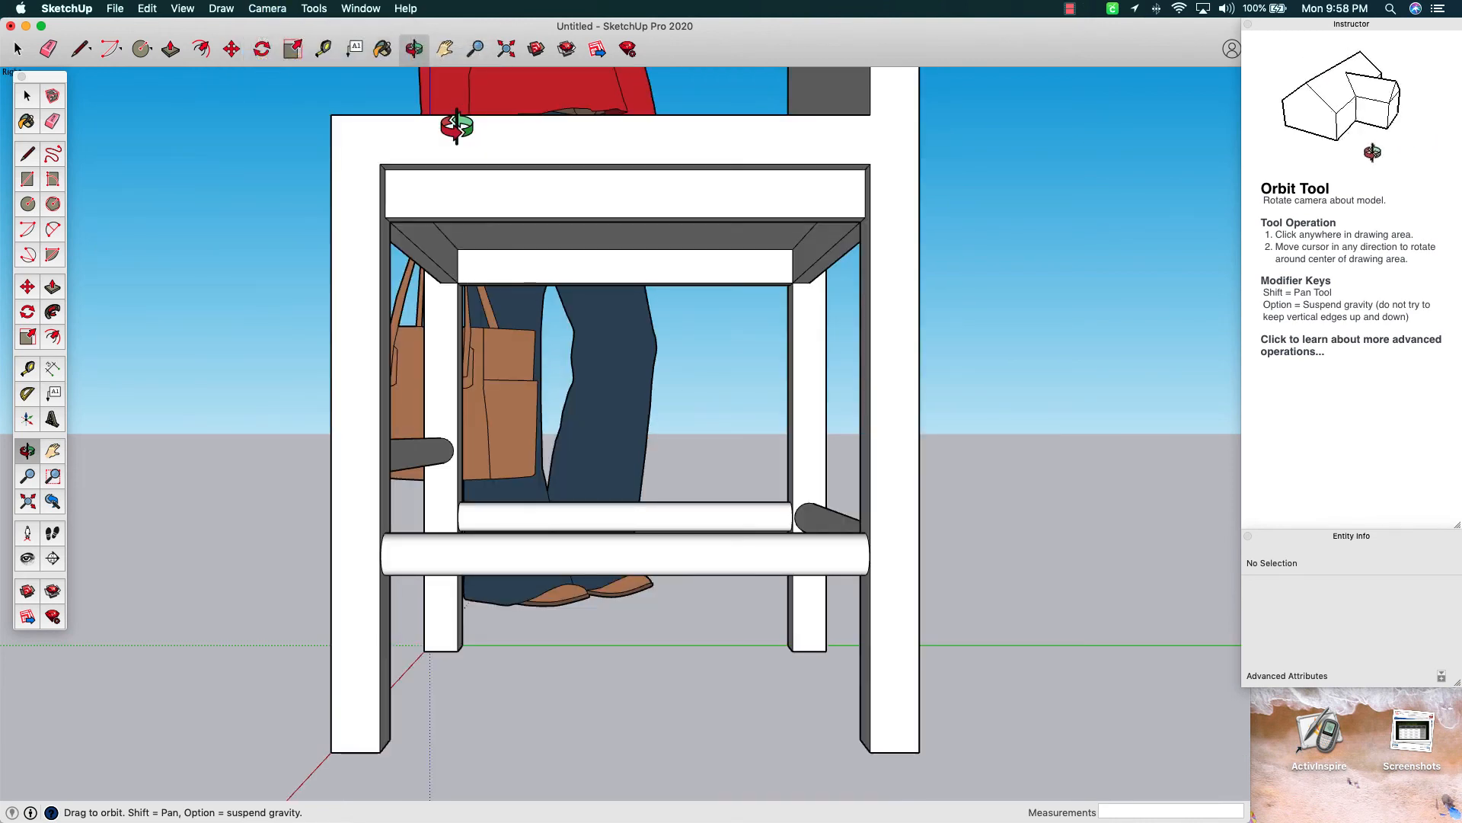
scroll(388, 128, "up", 5)
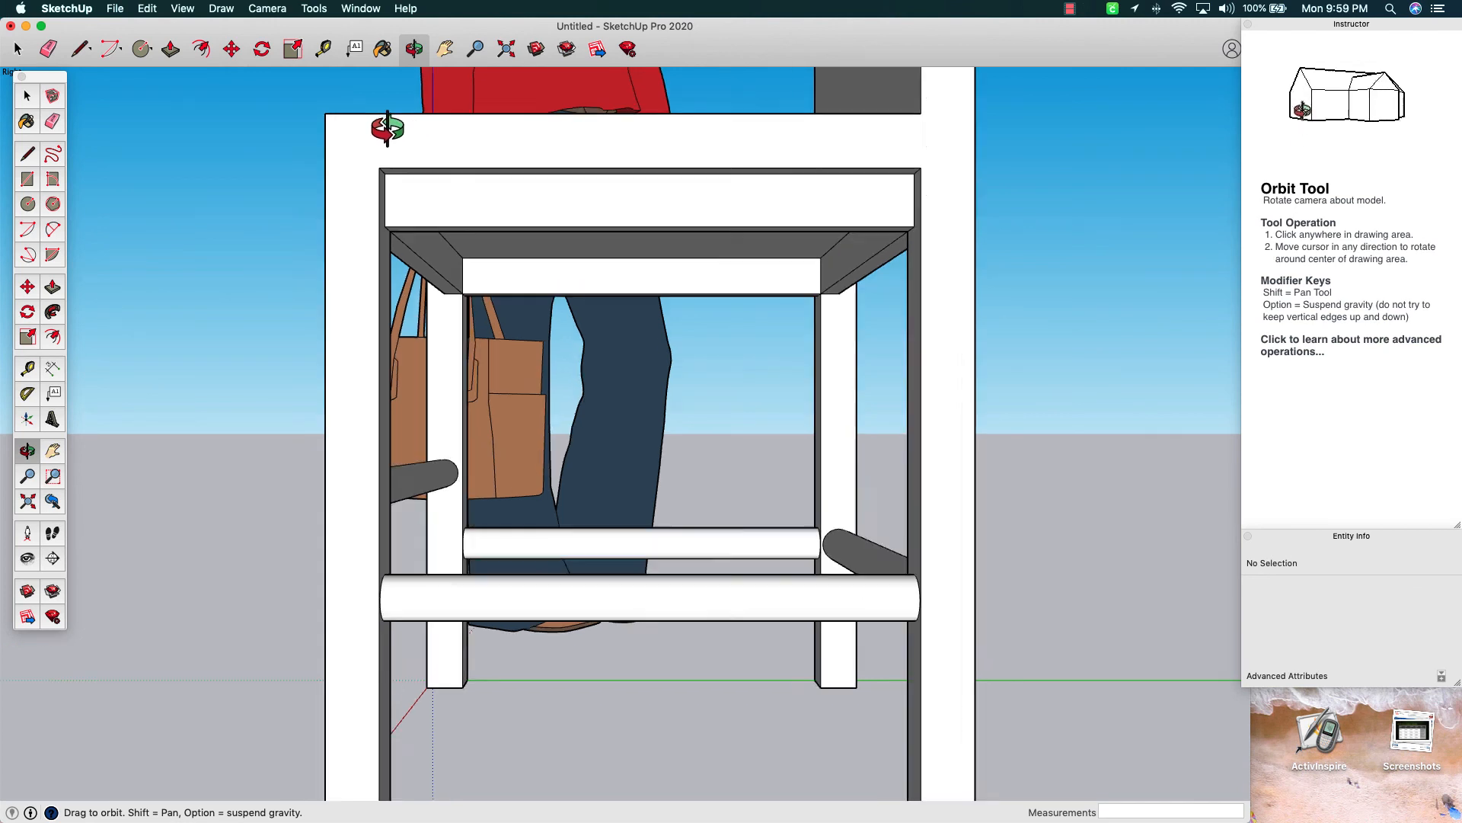
scroll(387, 127, "up", 1)
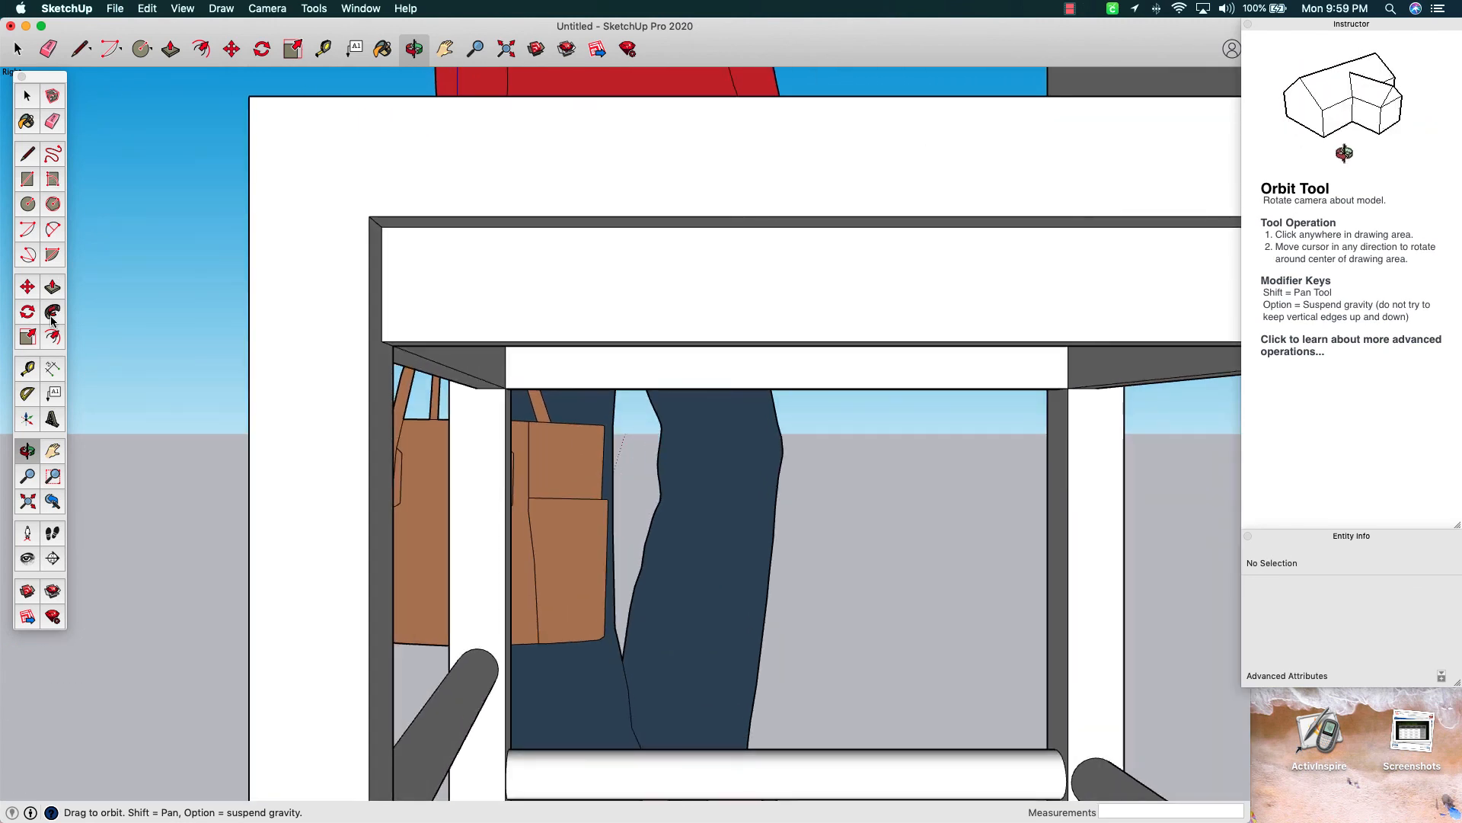
left_click(121, 53)
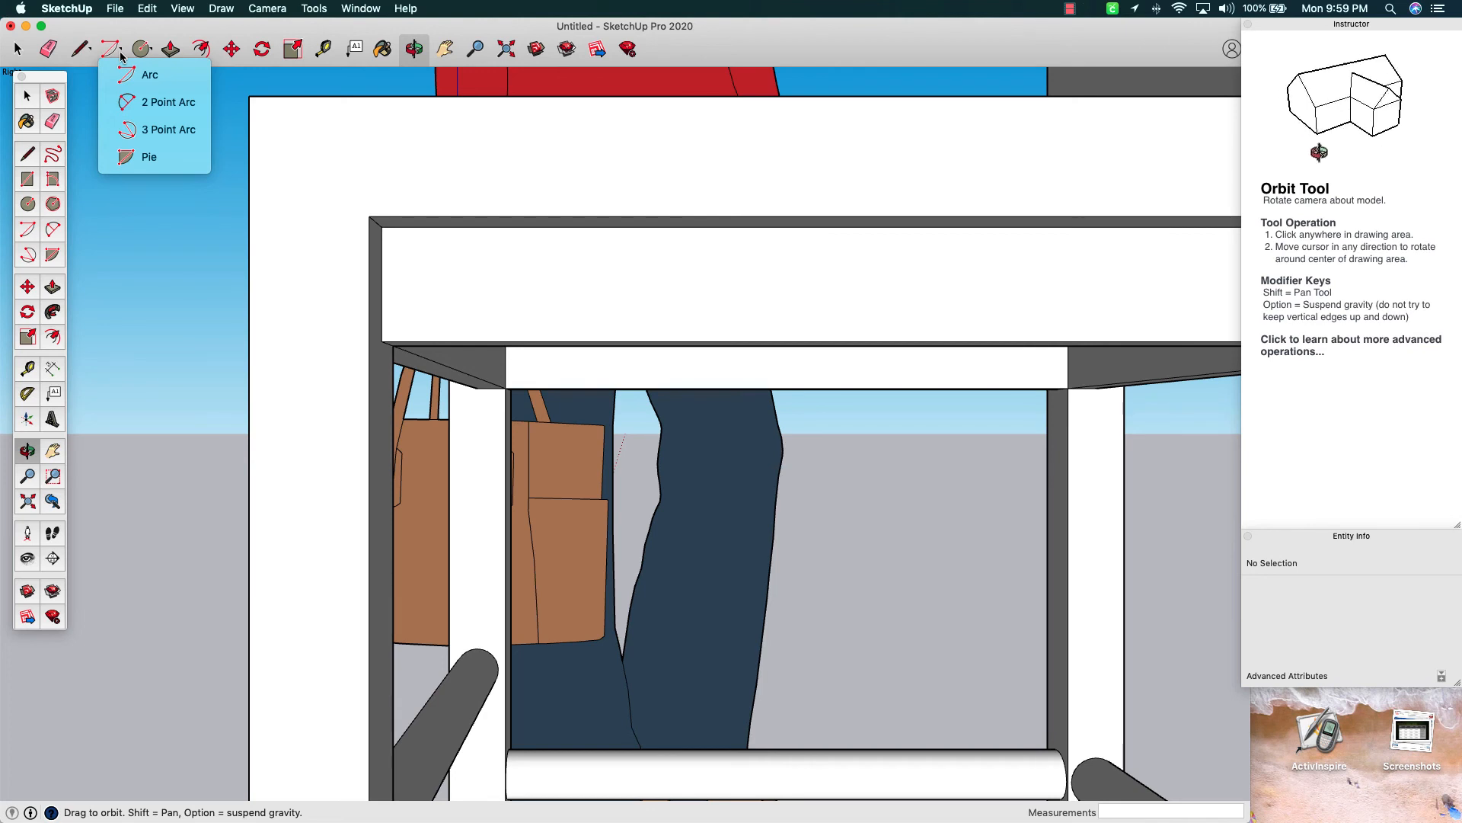
left_click(131, 76)
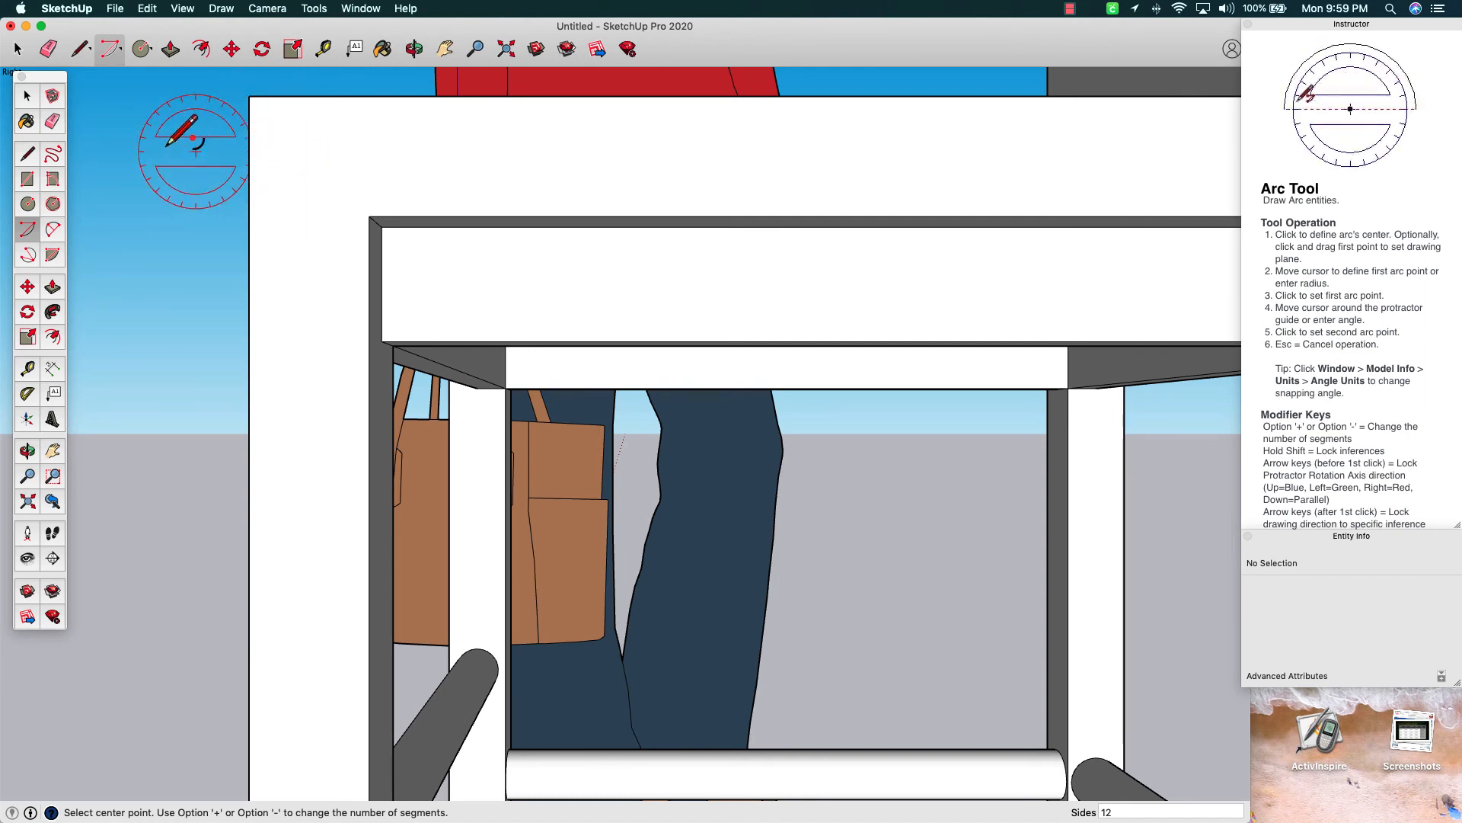
left_click(53, 228)
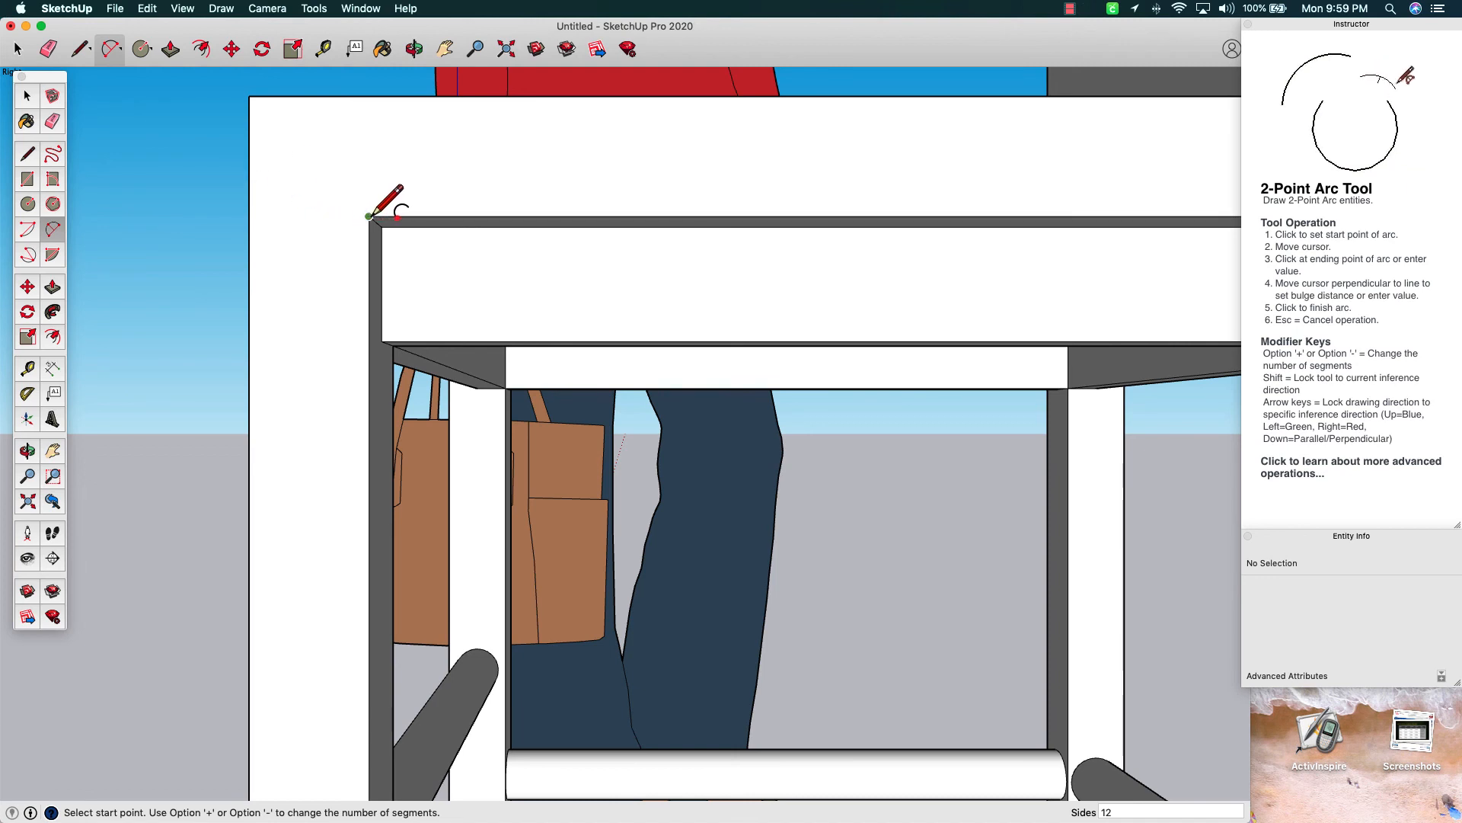
left_click(249, 216)
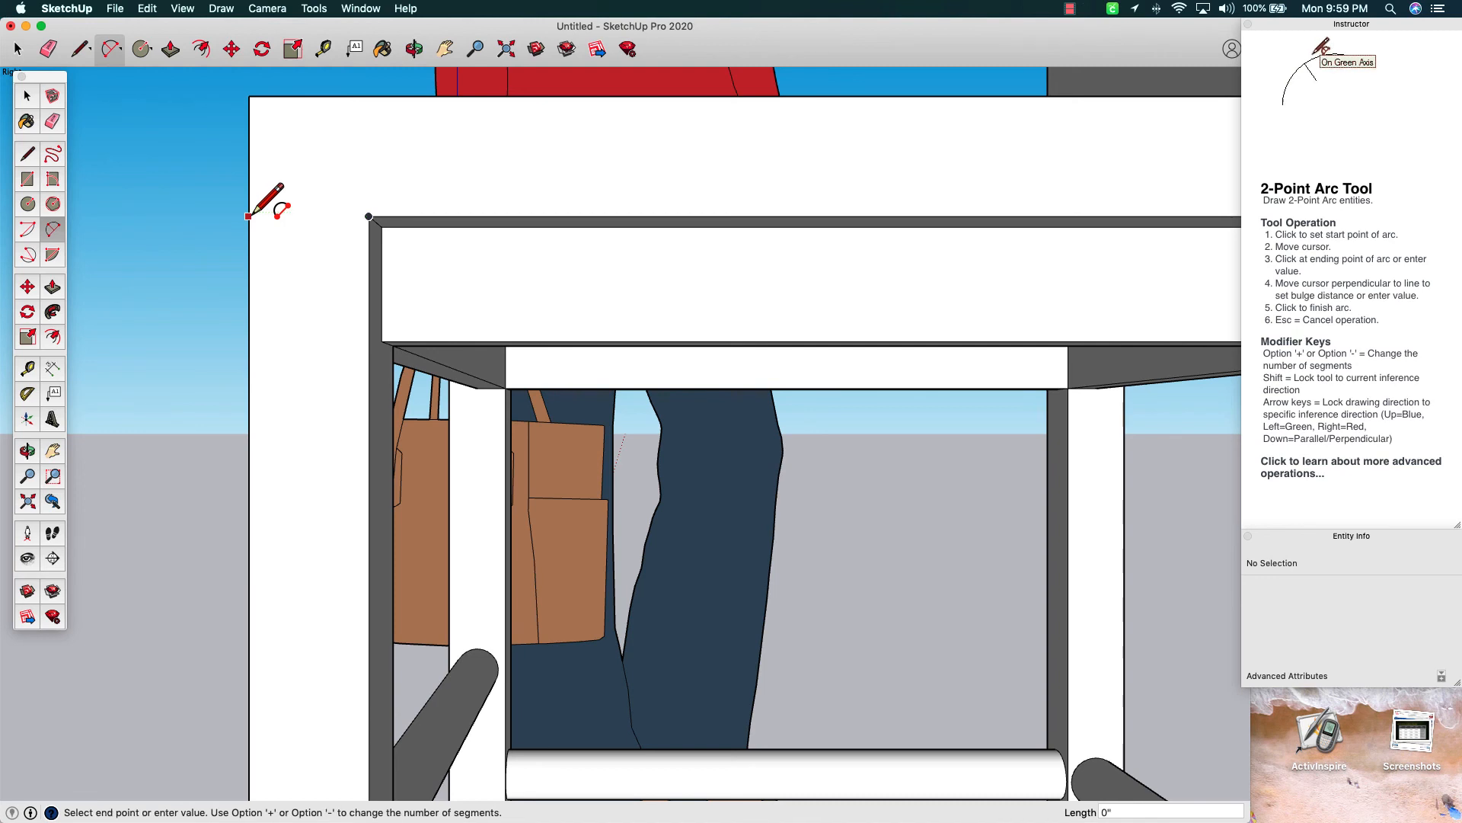
left_click(364, 98)
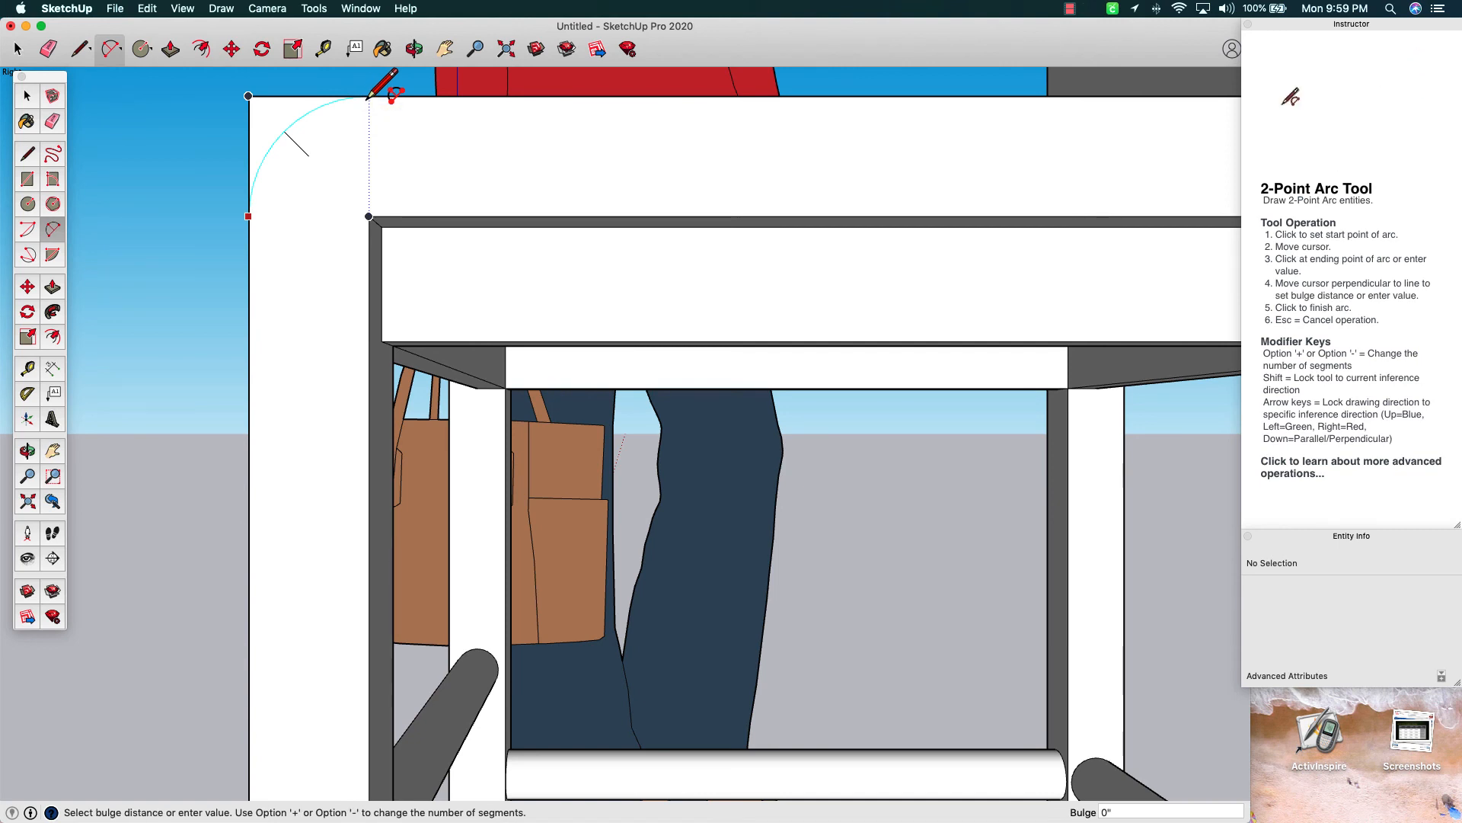
left_click(292, 118)
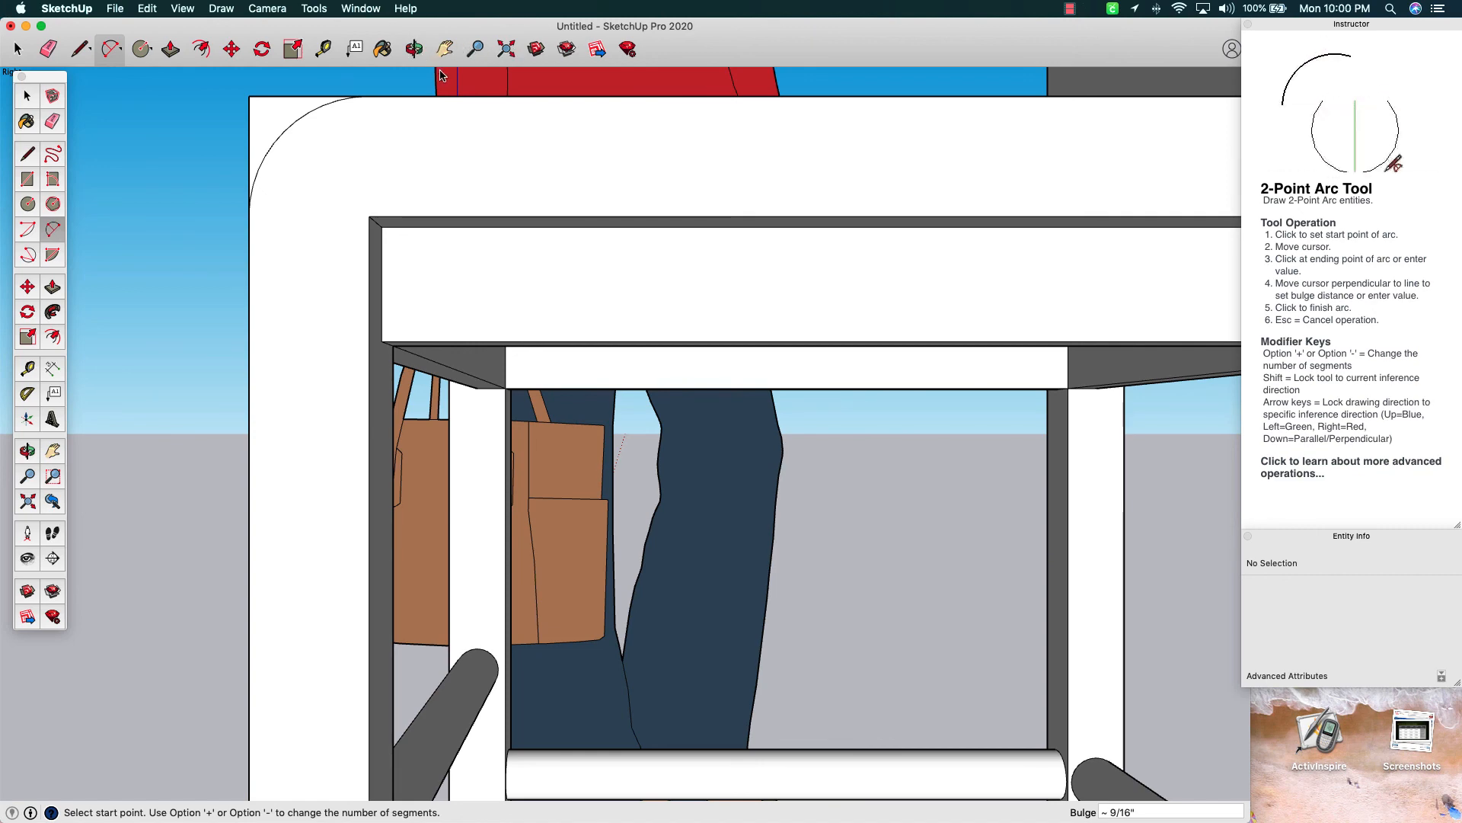
Push/Pull the small corner face outside the arc 2' through the seat's full width to round its front edge
left_click(415, 49)
left_click_drag(393, 116, 611, 286)
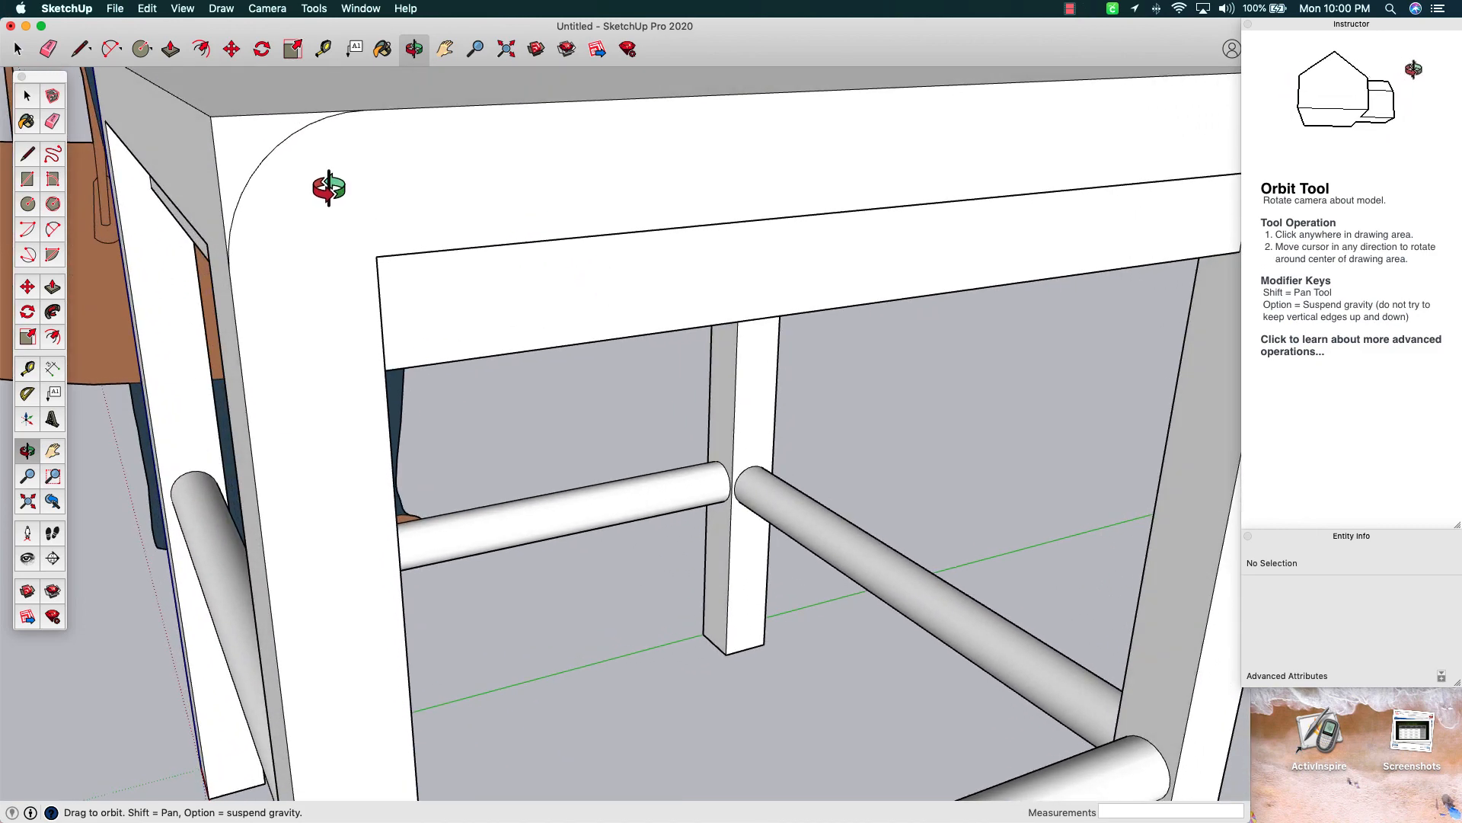
scroll(329, 189, "down", 6)
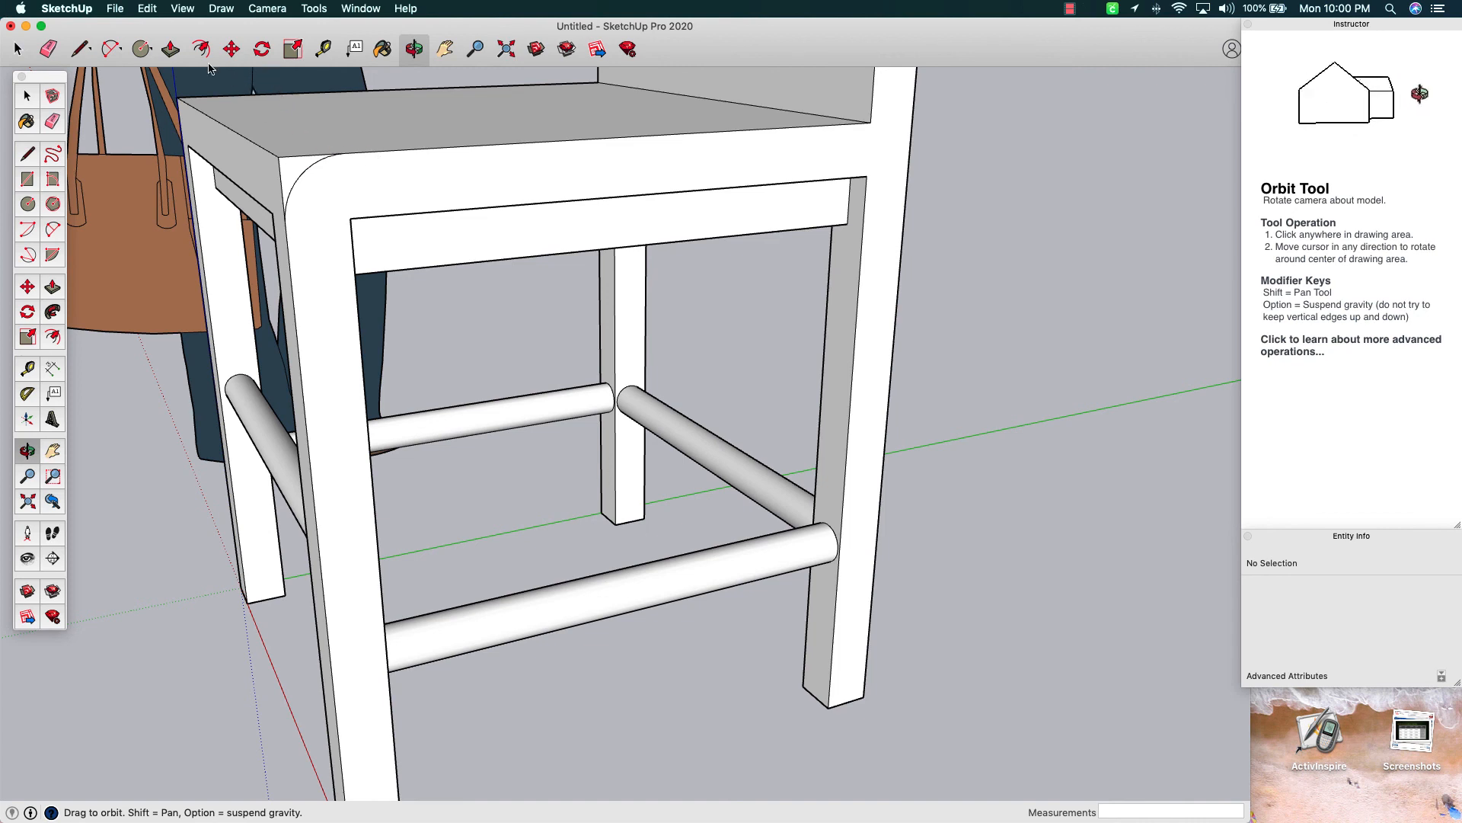
left_click(170, 49)
left_click(289, 179)
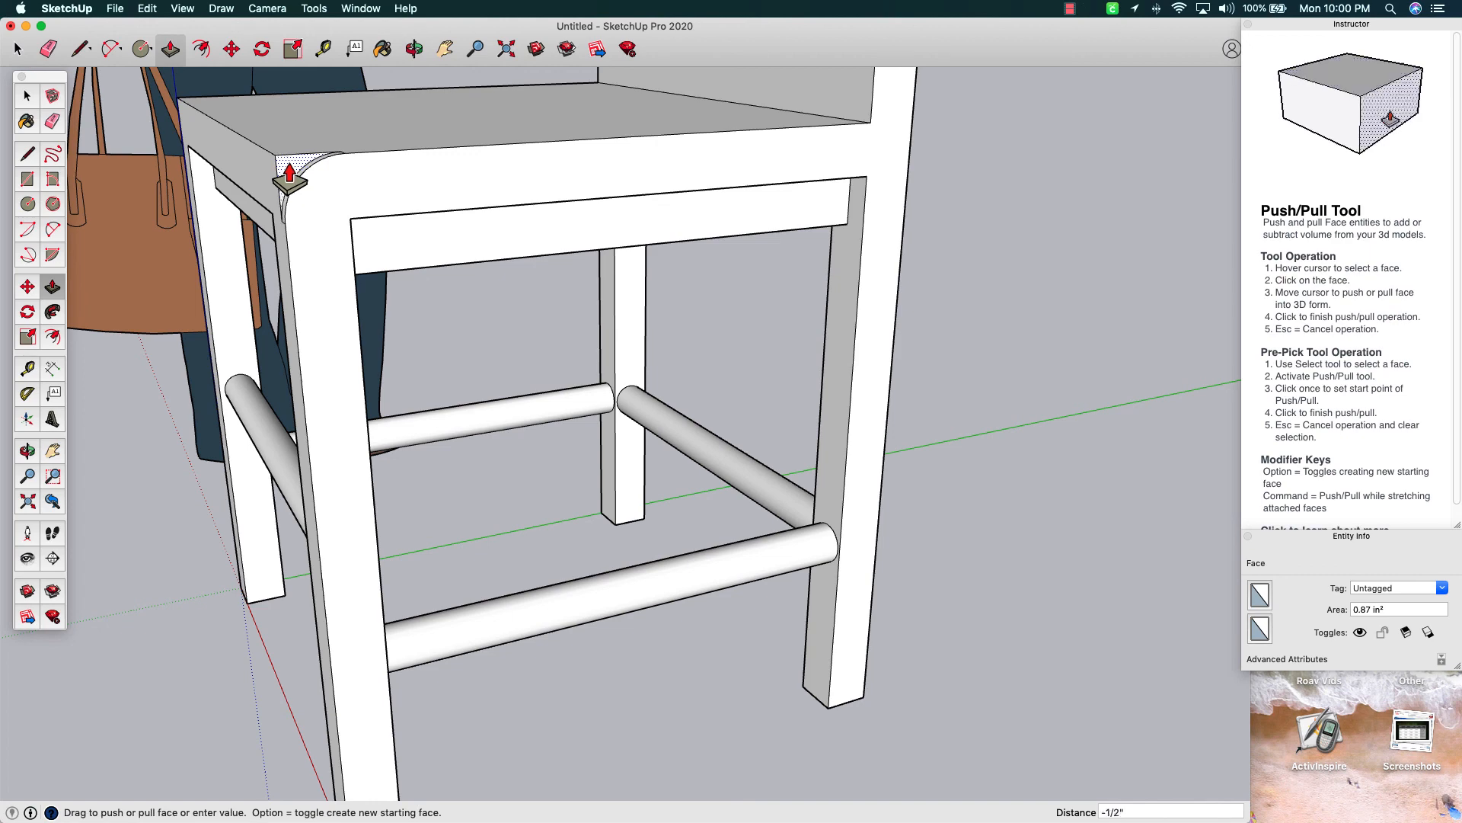
left_click(181, 110)
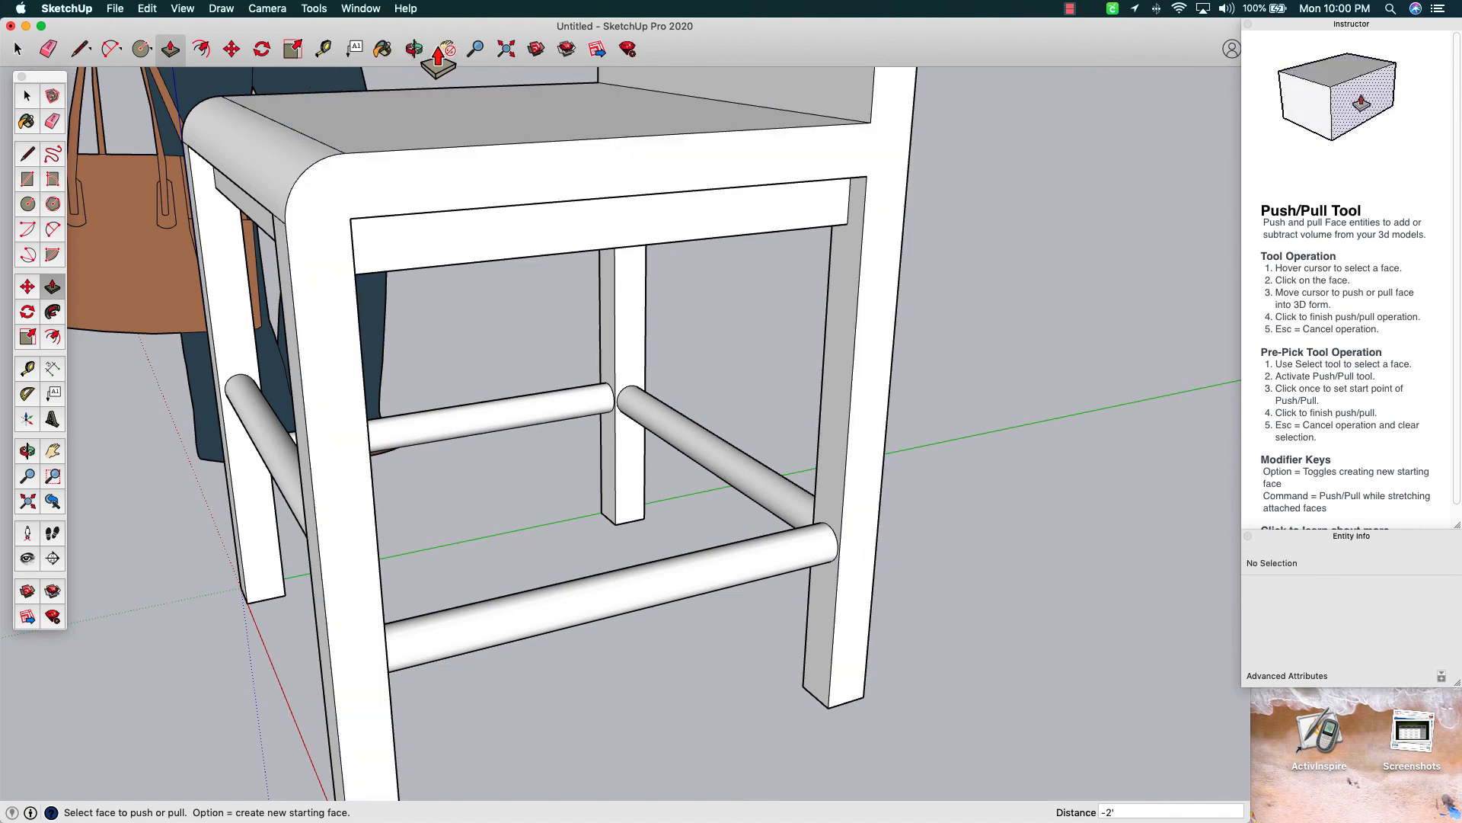
Examine the whole chair with its rounded seat edge, backrest and rungs from several angles
scroll(454, 124, "down", 6)
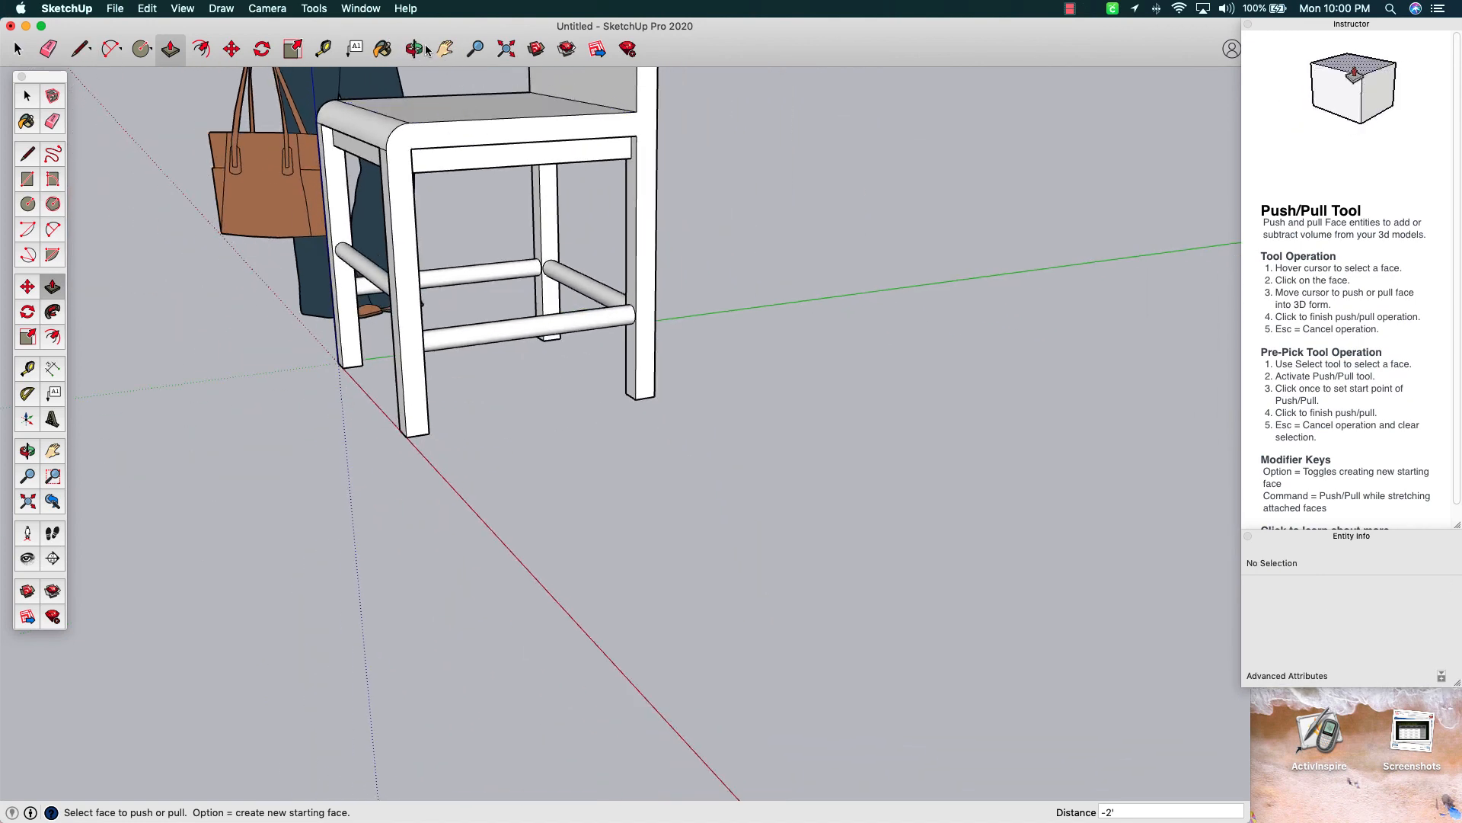
left_click(446, 48)
left_click_drag(457, 98, 427, 425)
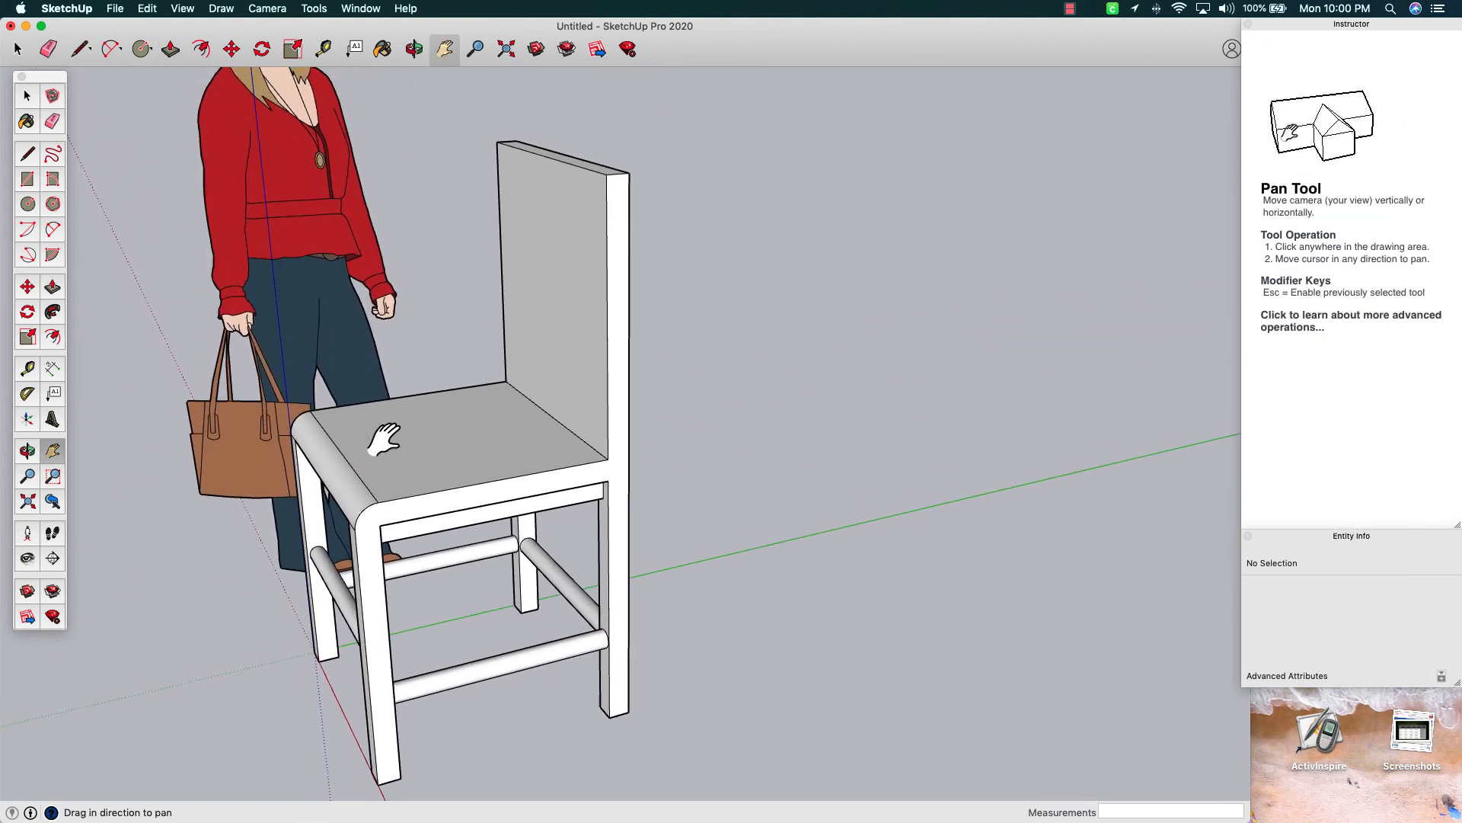
left_click(414, 50)
left_click_drag(418, 333, 735, 242)
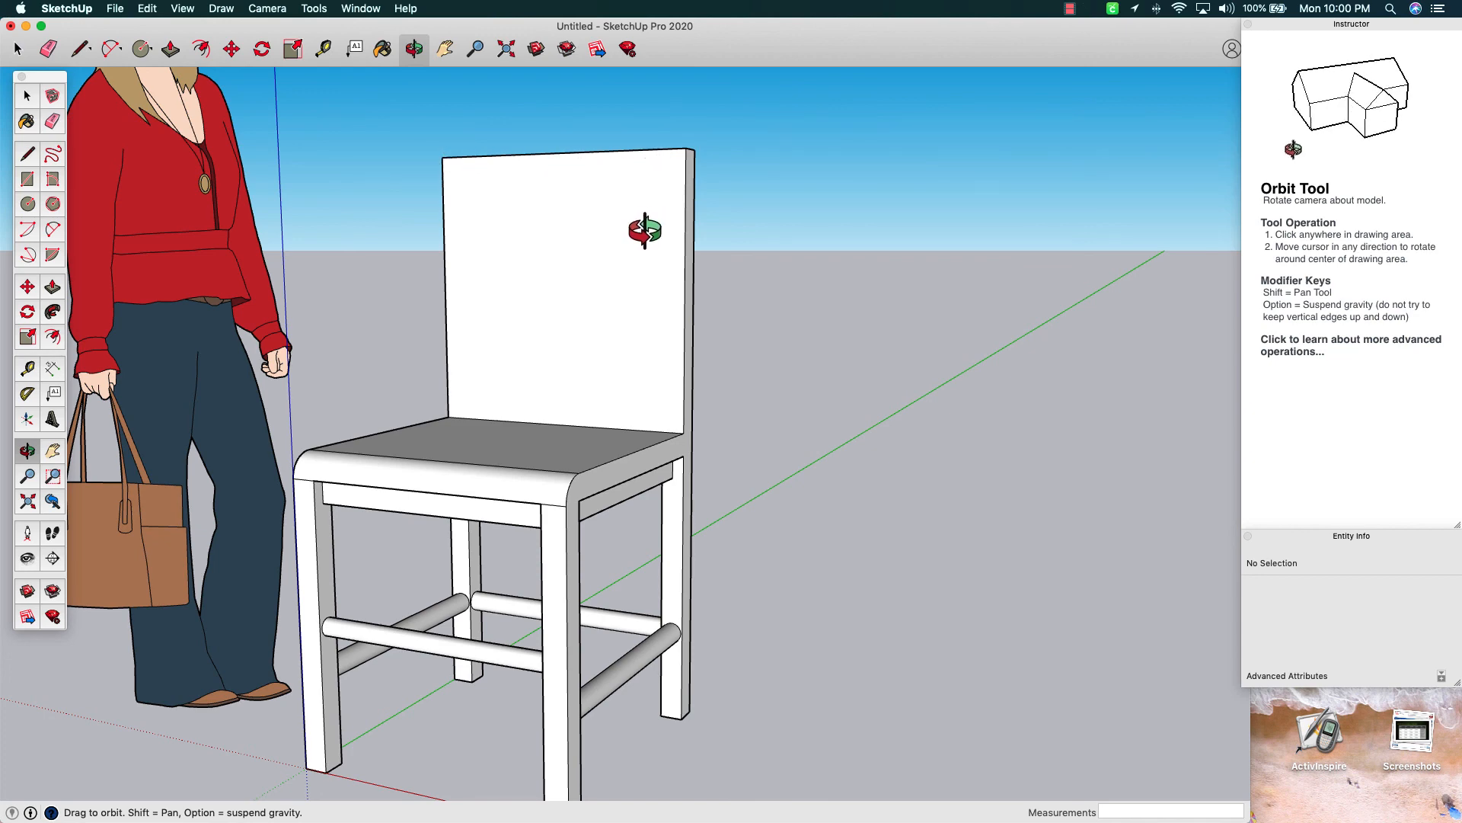
left_click_drag(671, 311, 409, 419)
left_click_drag(524, 541, 590, 526)
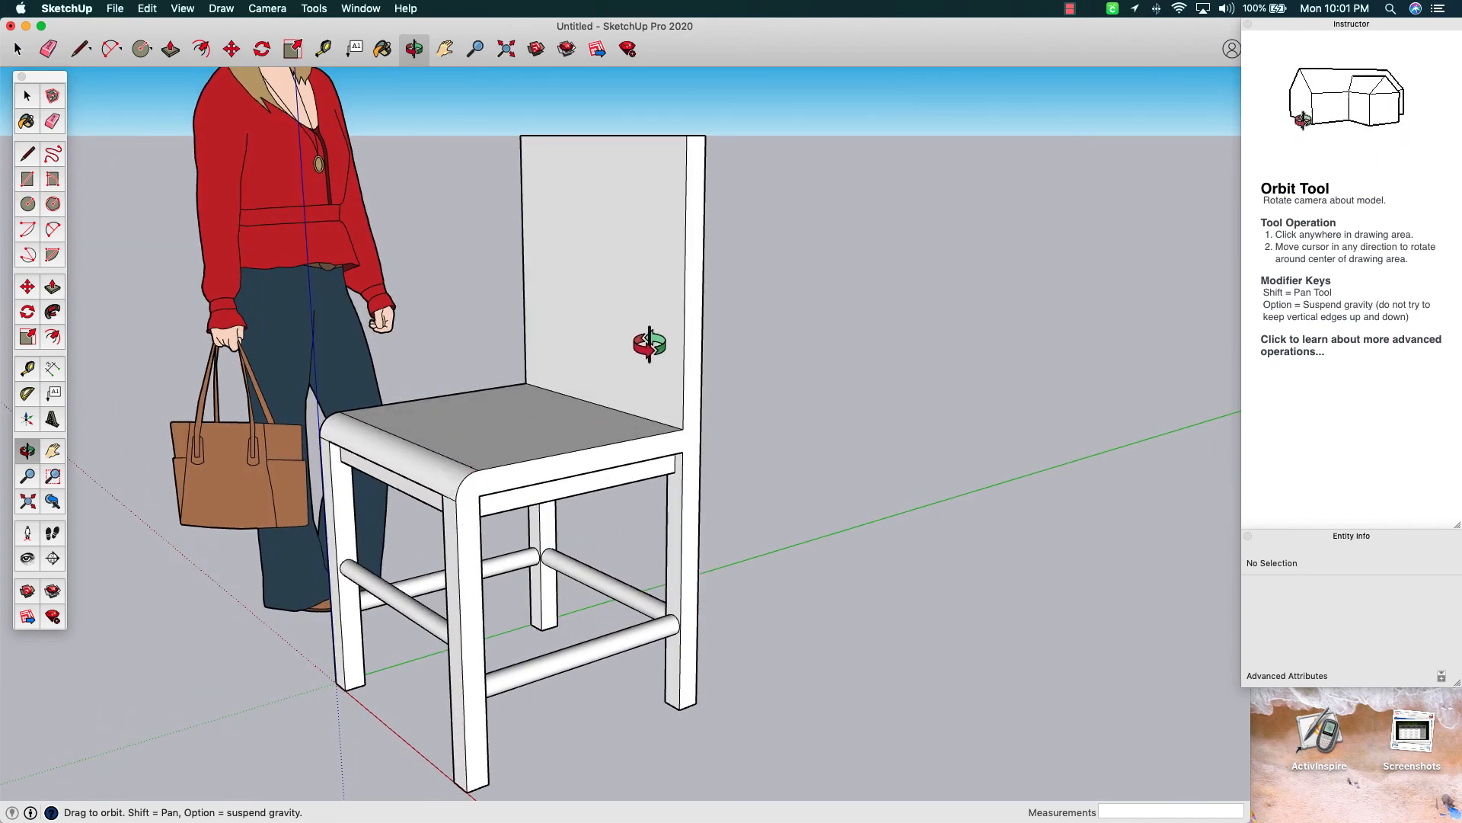
left_click_drag(496, 424, 497, 420)
scroll(497, 419, "down", 2)
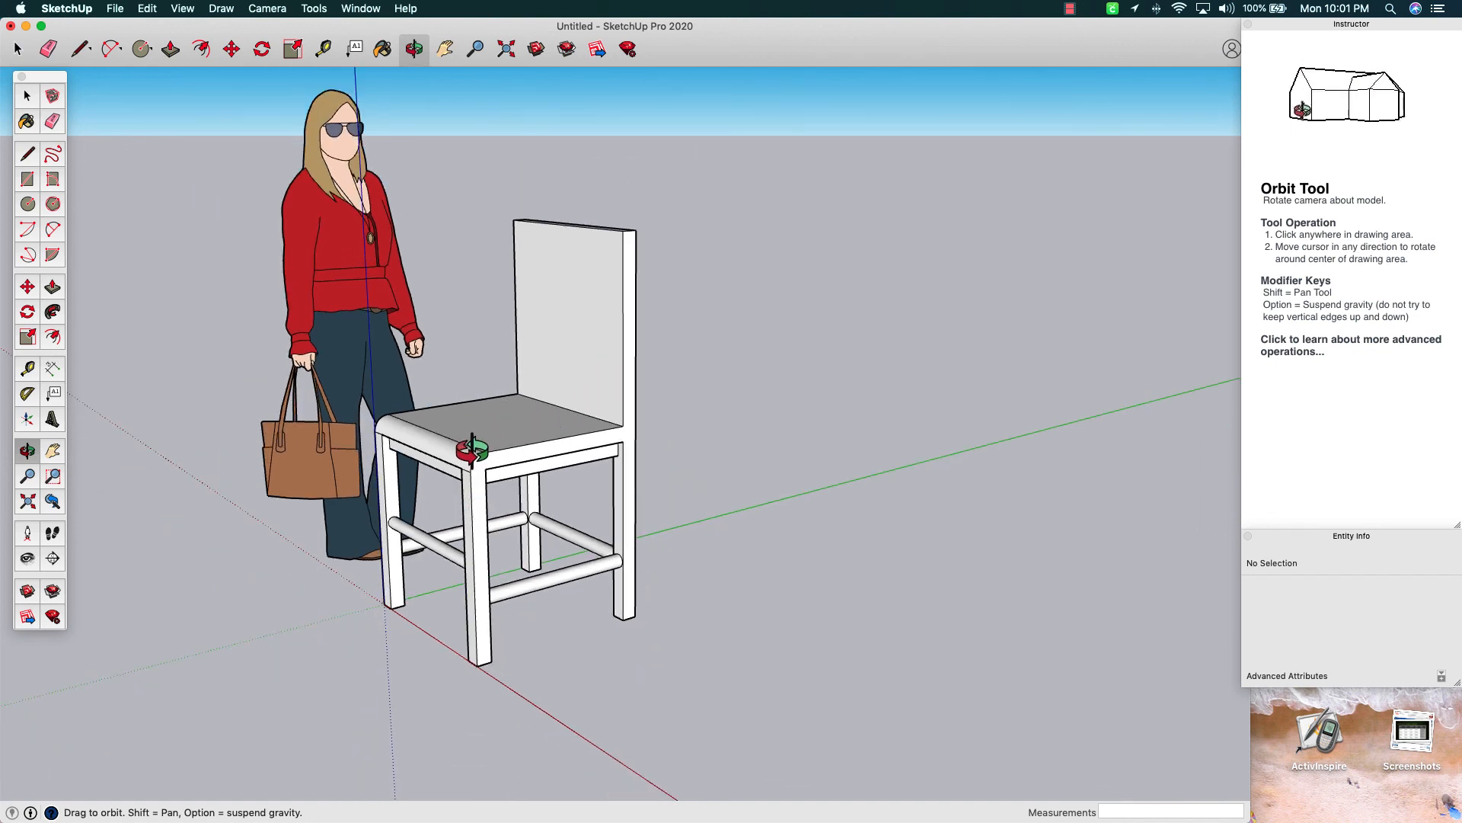
left_click_drag(472, 450, 539, 498)
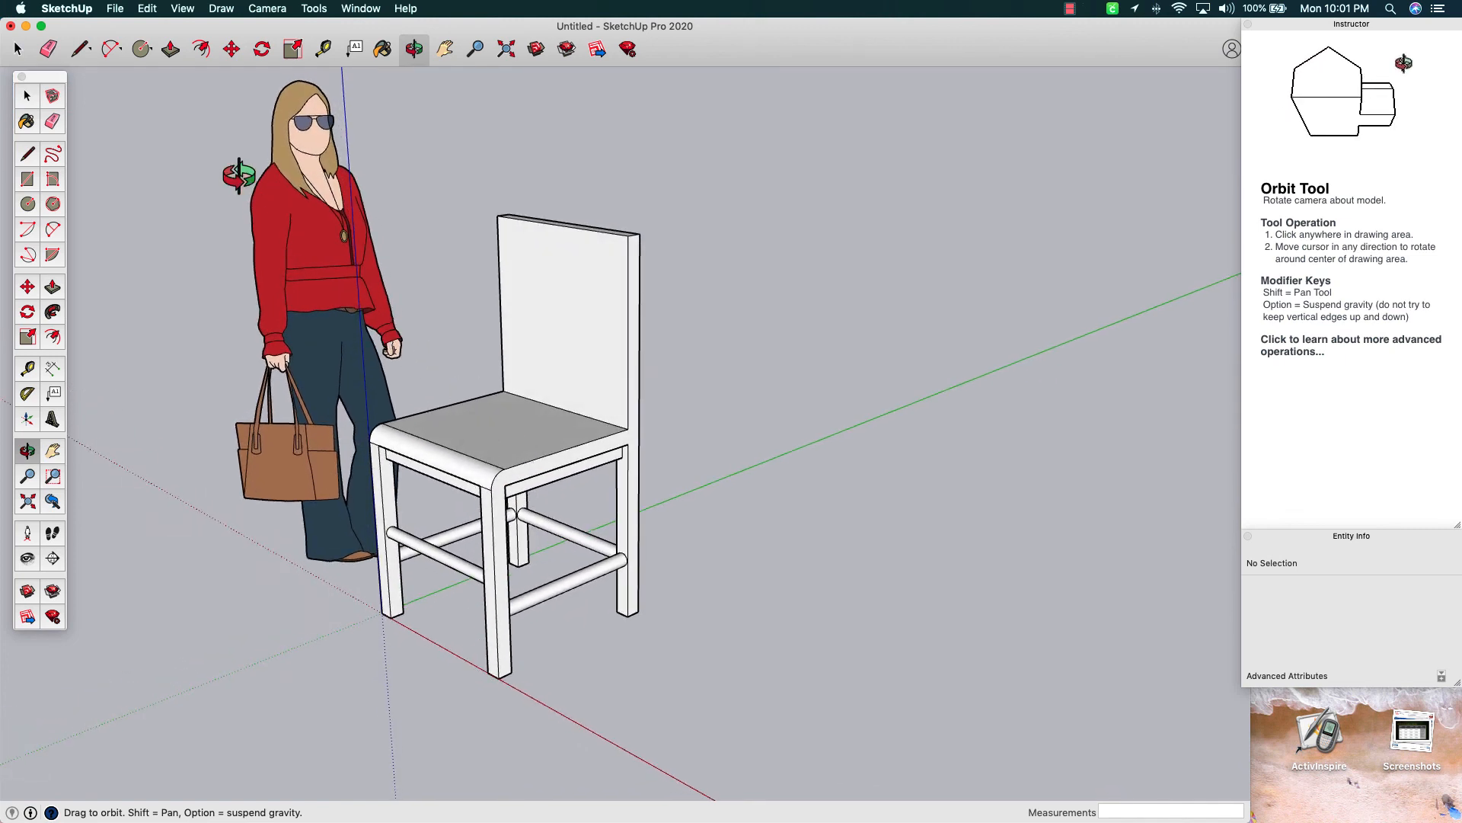